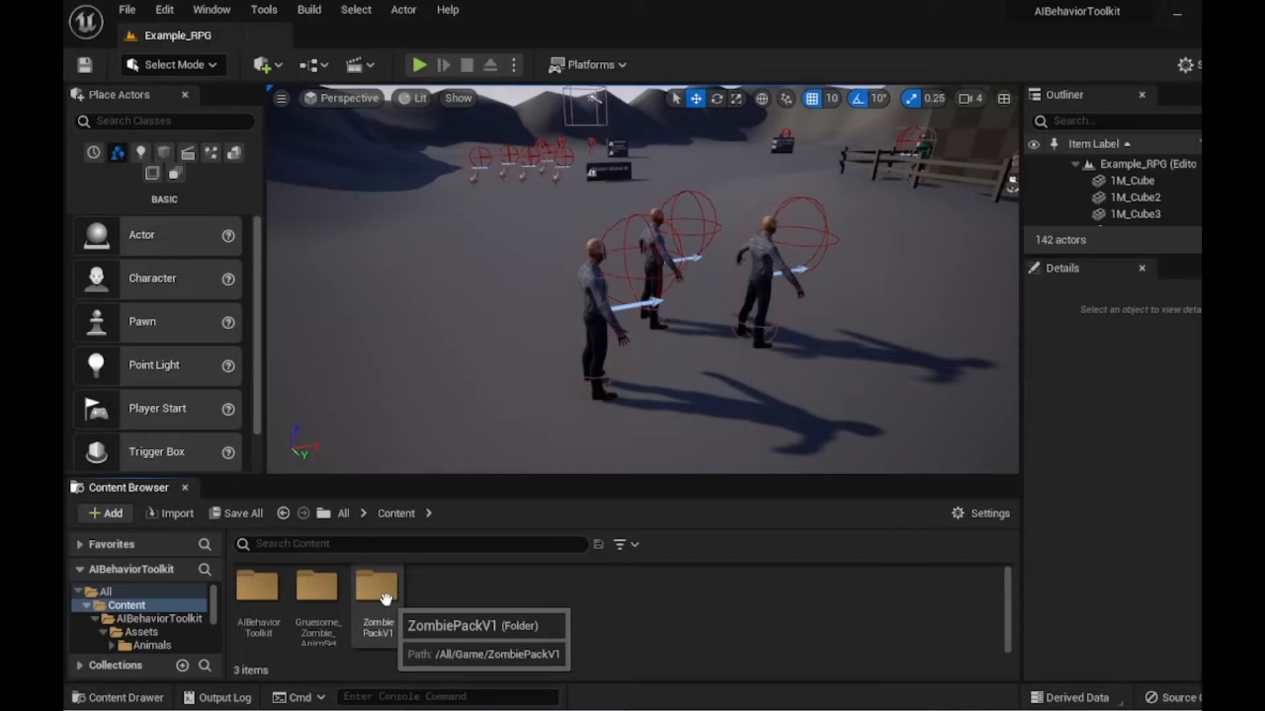
- Delete SNP_UE4_Mannequin_Skeleton from ZombiePackV1's DemoContent/Character/Mesh folder, replacing its references with SK_Mannequin_Skeleton, and save the affected assets
double_click(386, 598)
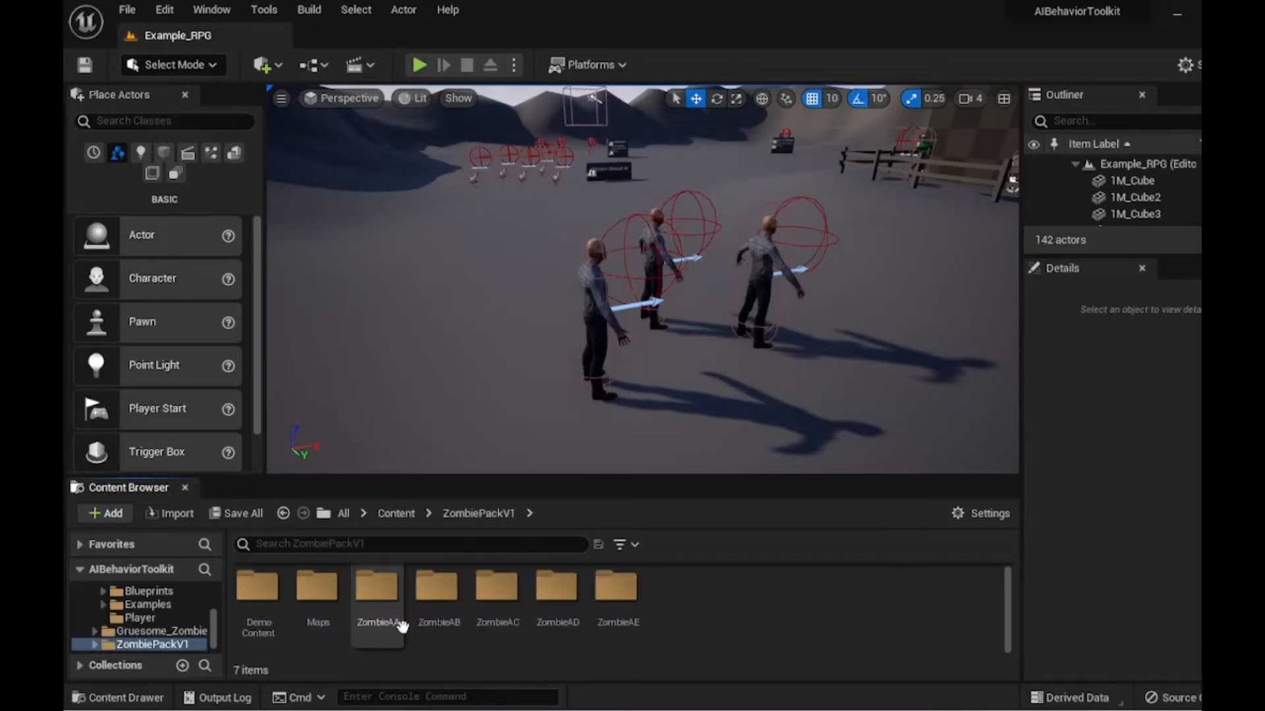
double_click(268, 596)
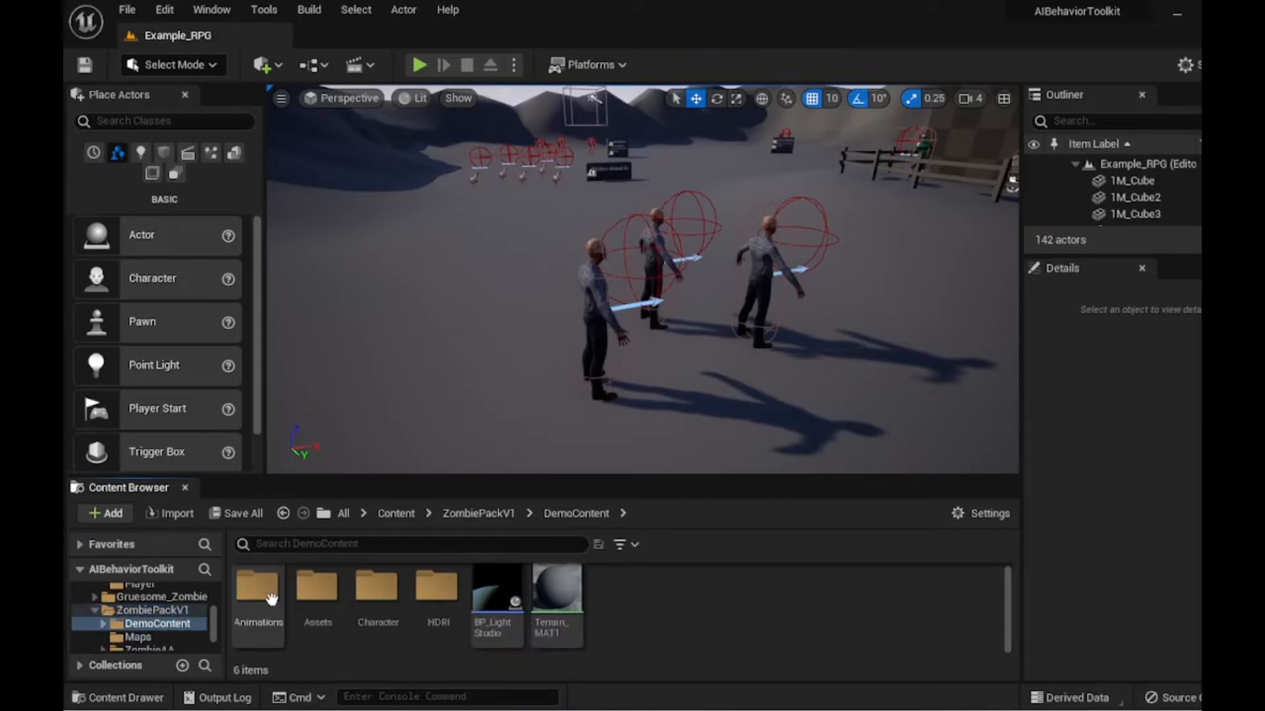
double_click(376, 583)
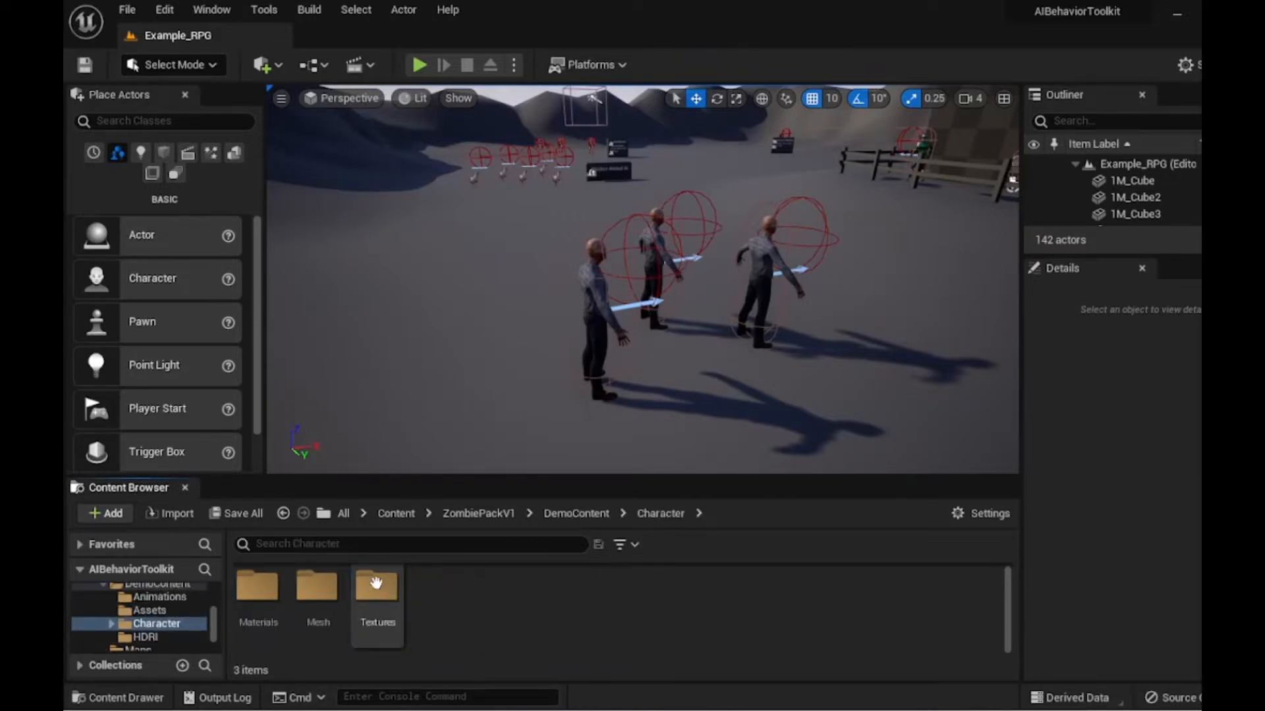
double_click(325, 604)
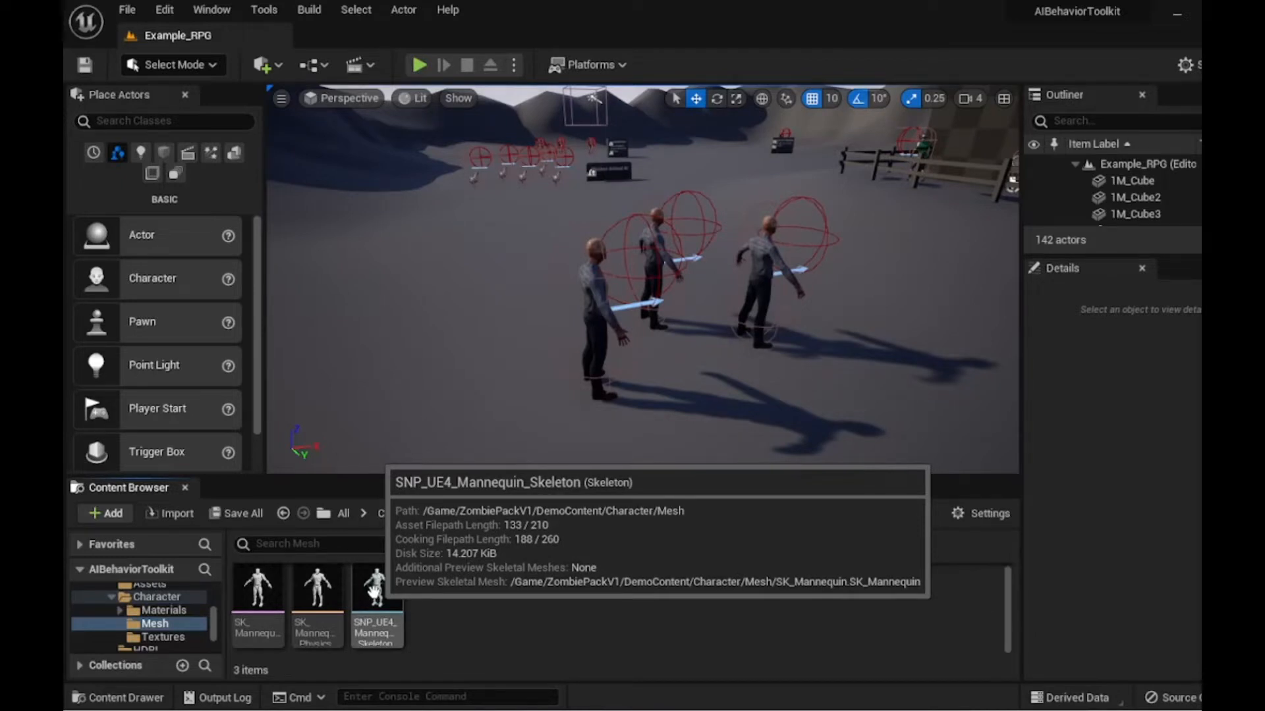
right_click(374, 591)
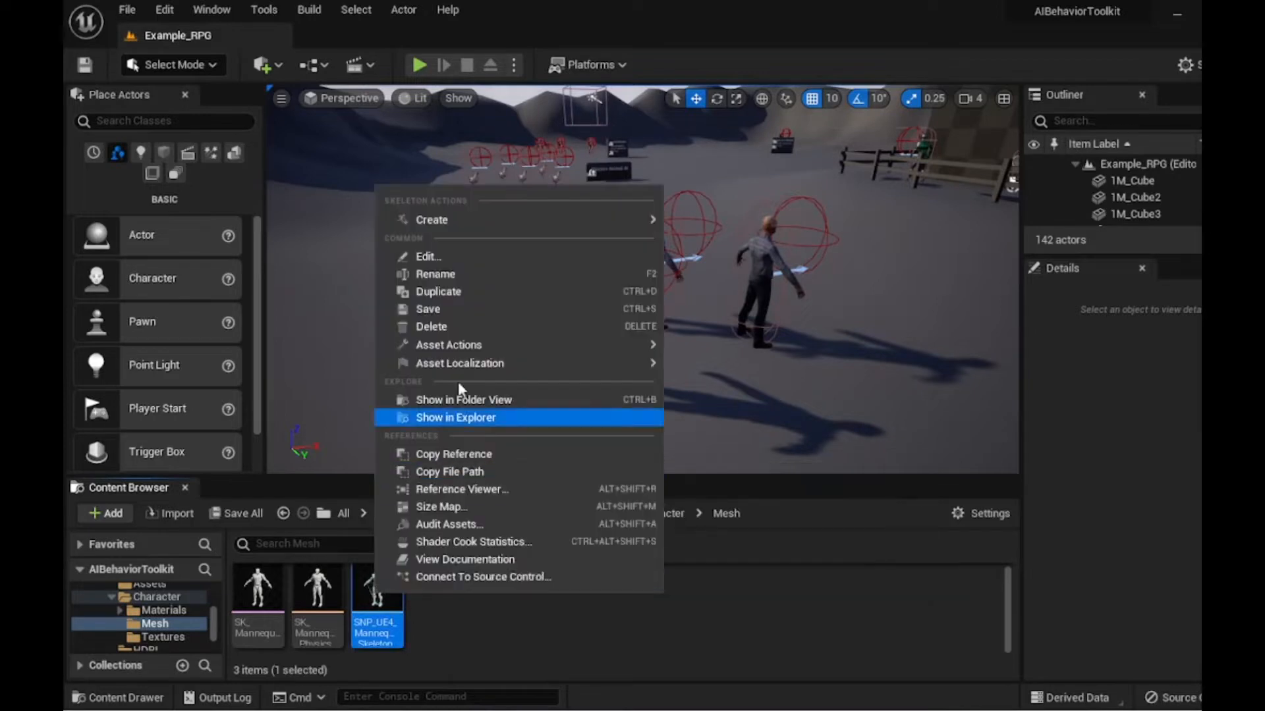
click(476, 327)
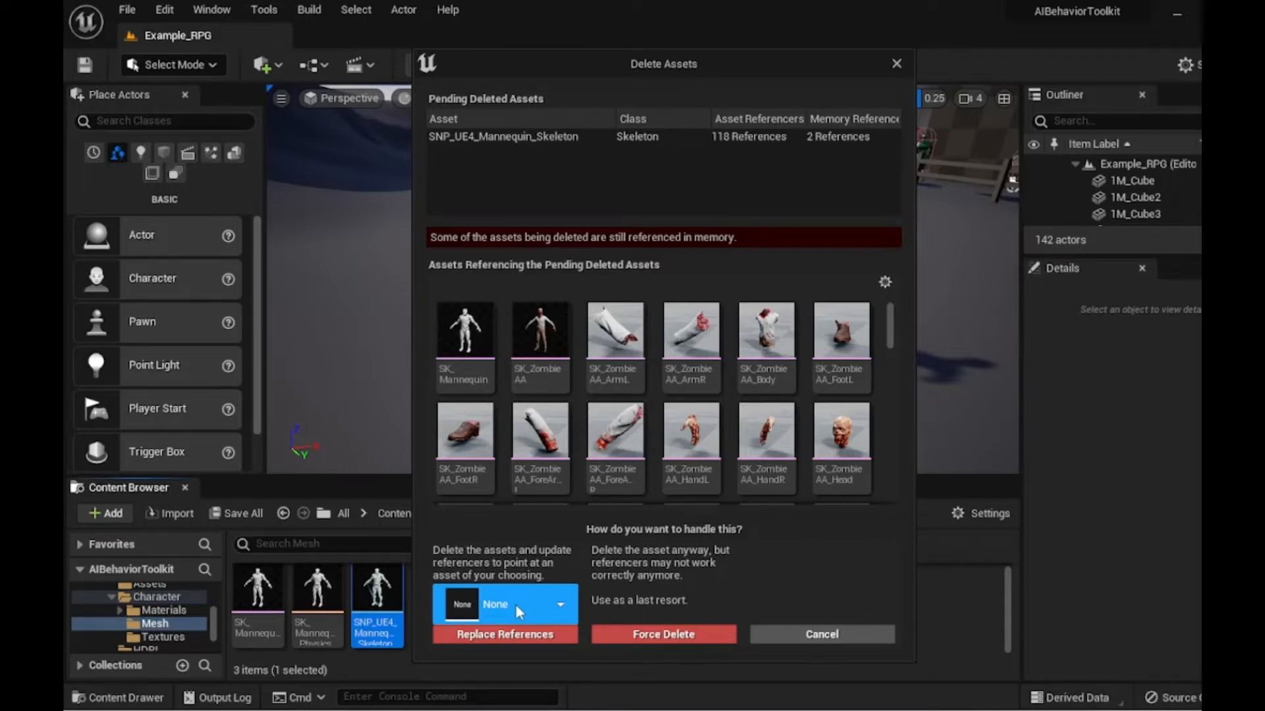
click(515, 603)
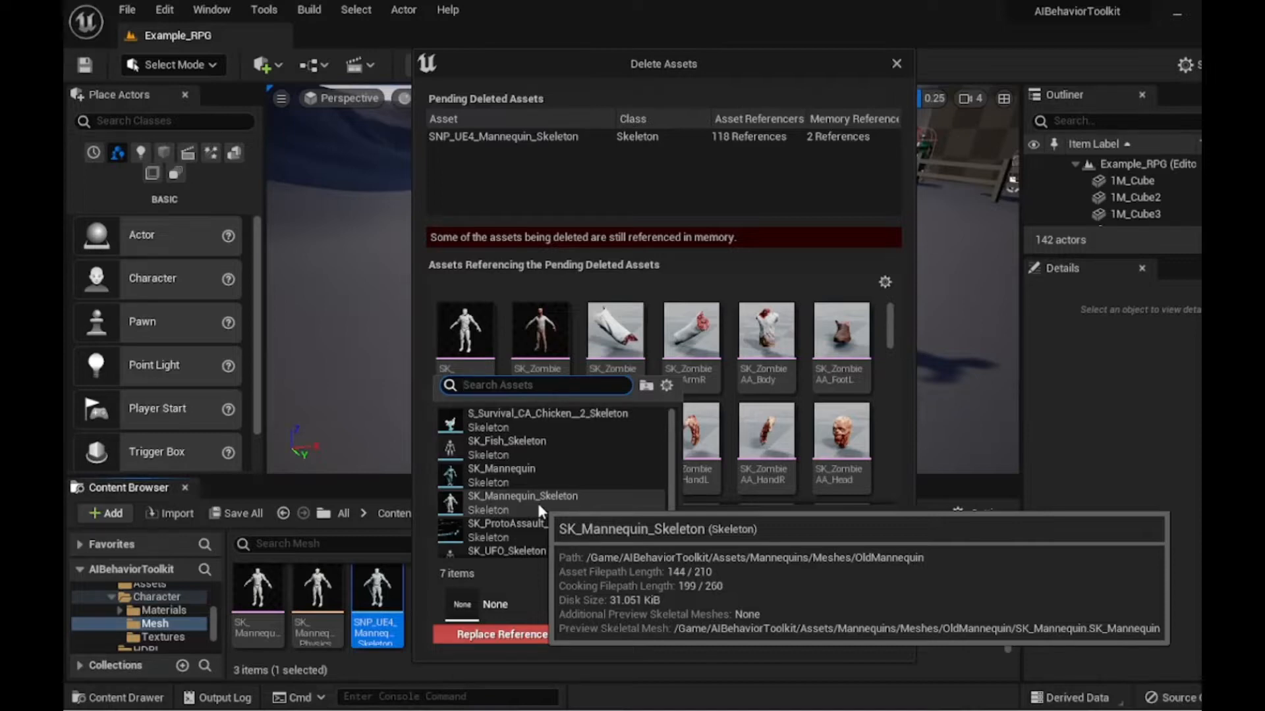
click(537, 503)
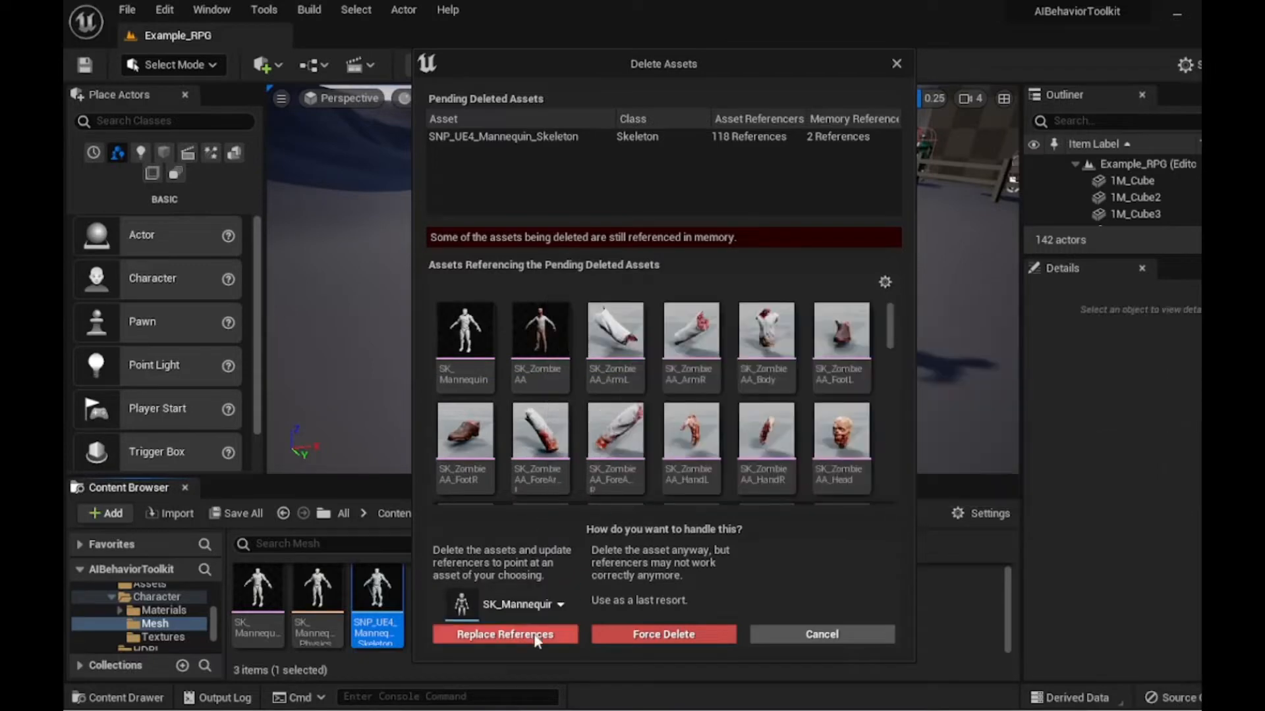
click(507, 634)
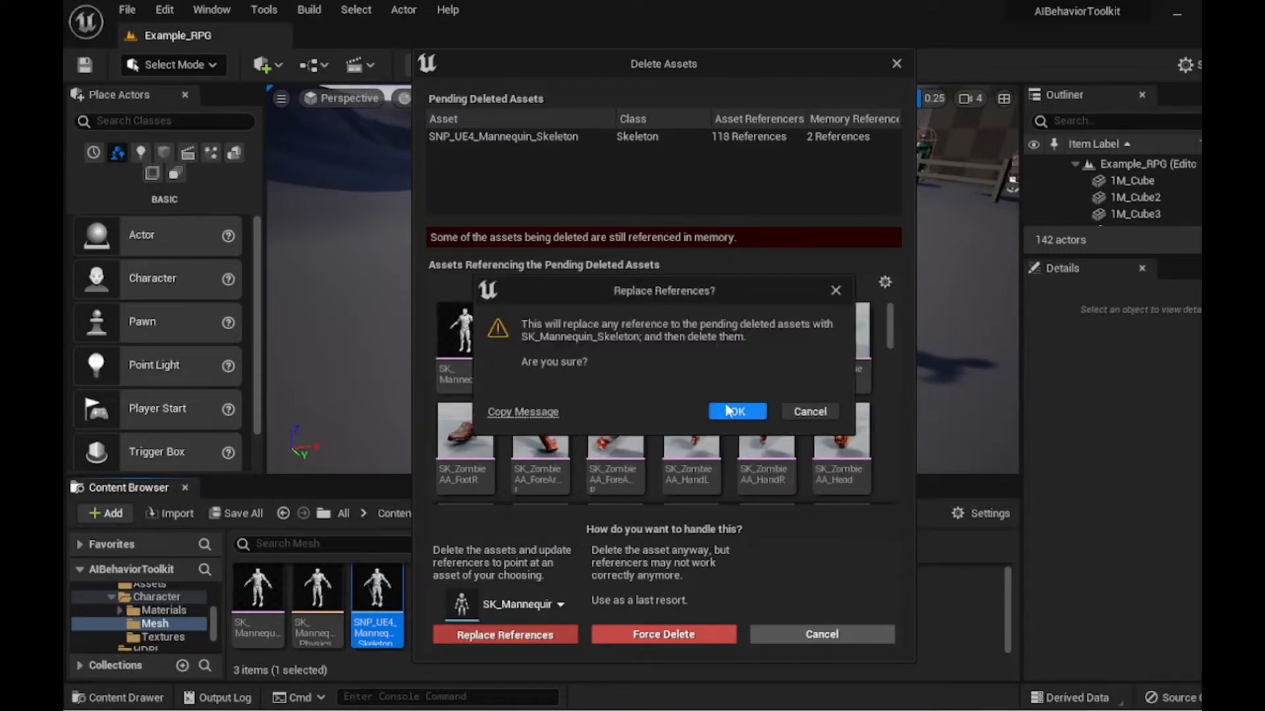
click(732, 411)
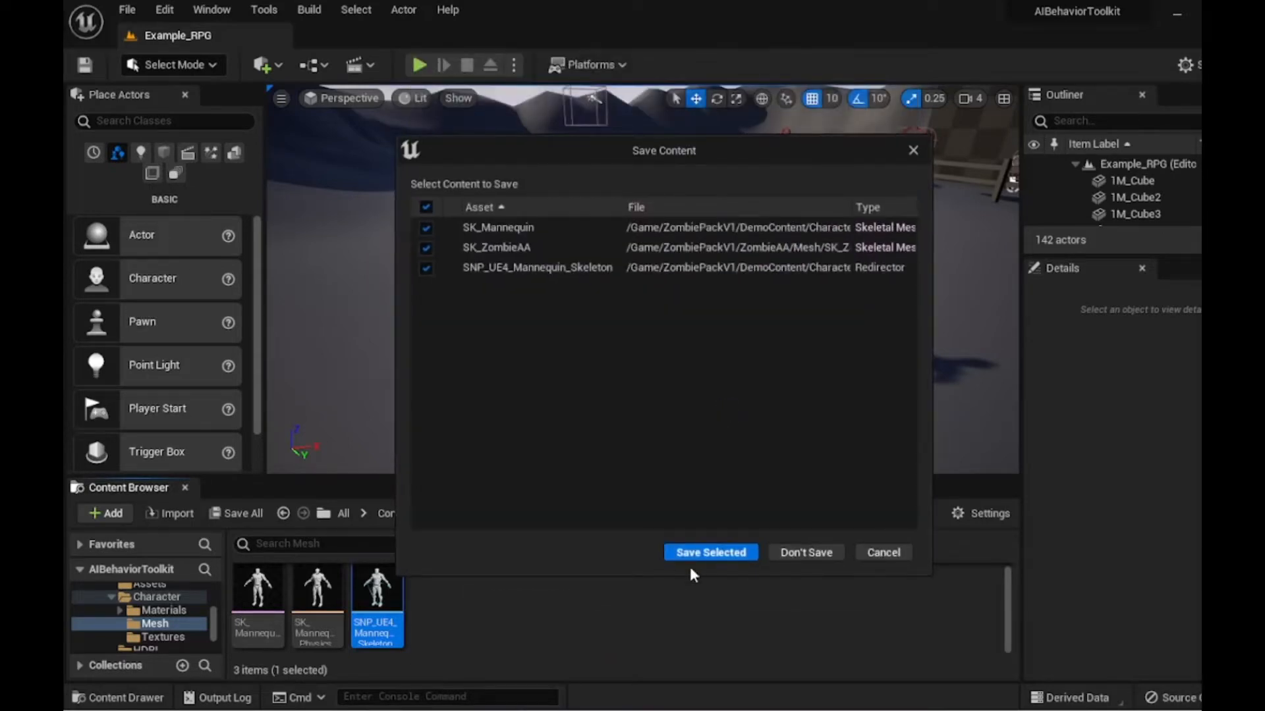
click(667, 553)
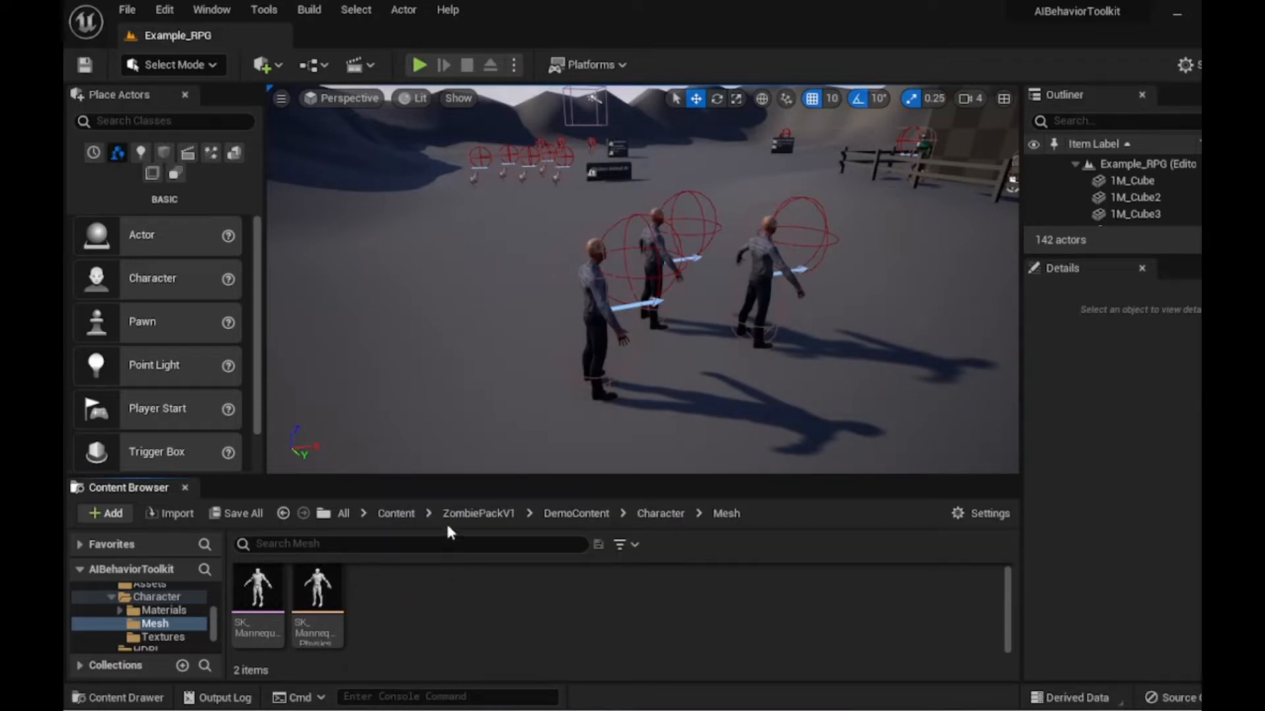
- Start duplicating and retargeting AnimBP_NPC from AIBehaviorToolkit's Mannequins Animations folder using the RTG_UE5Manny_UE4Manny IK Retargeter
click(395, 513)
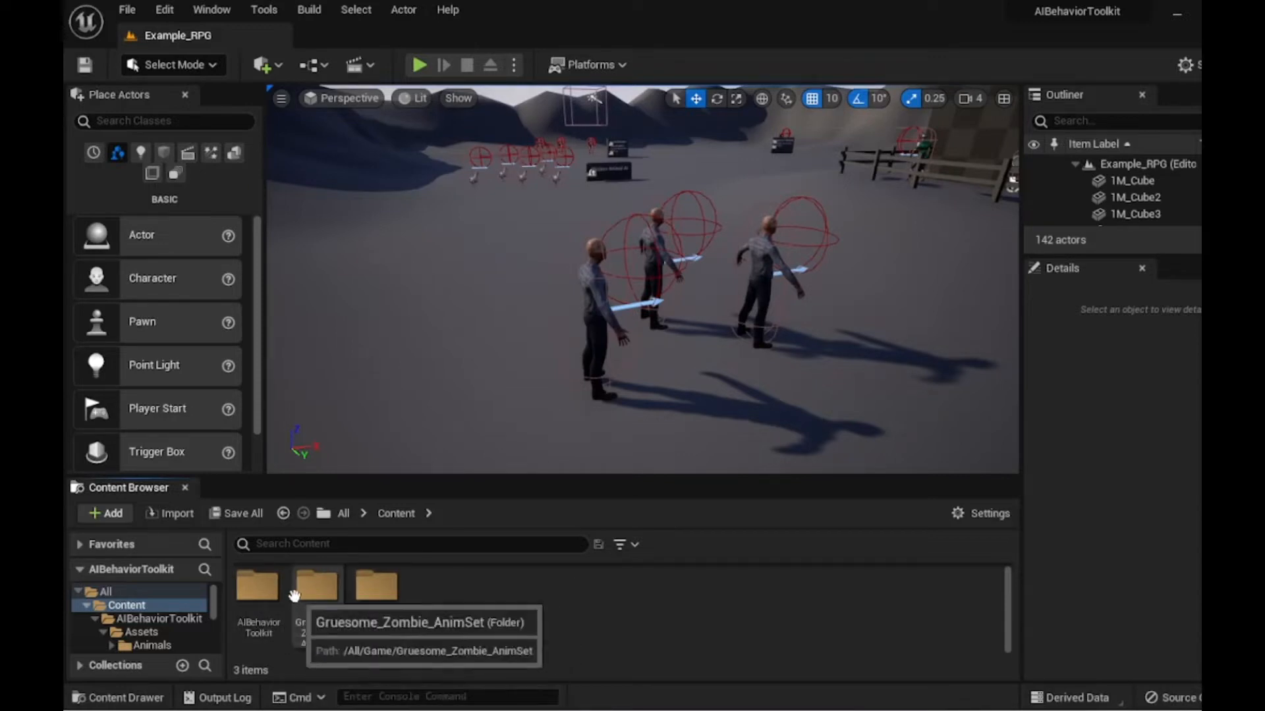
double_click(259, 590)
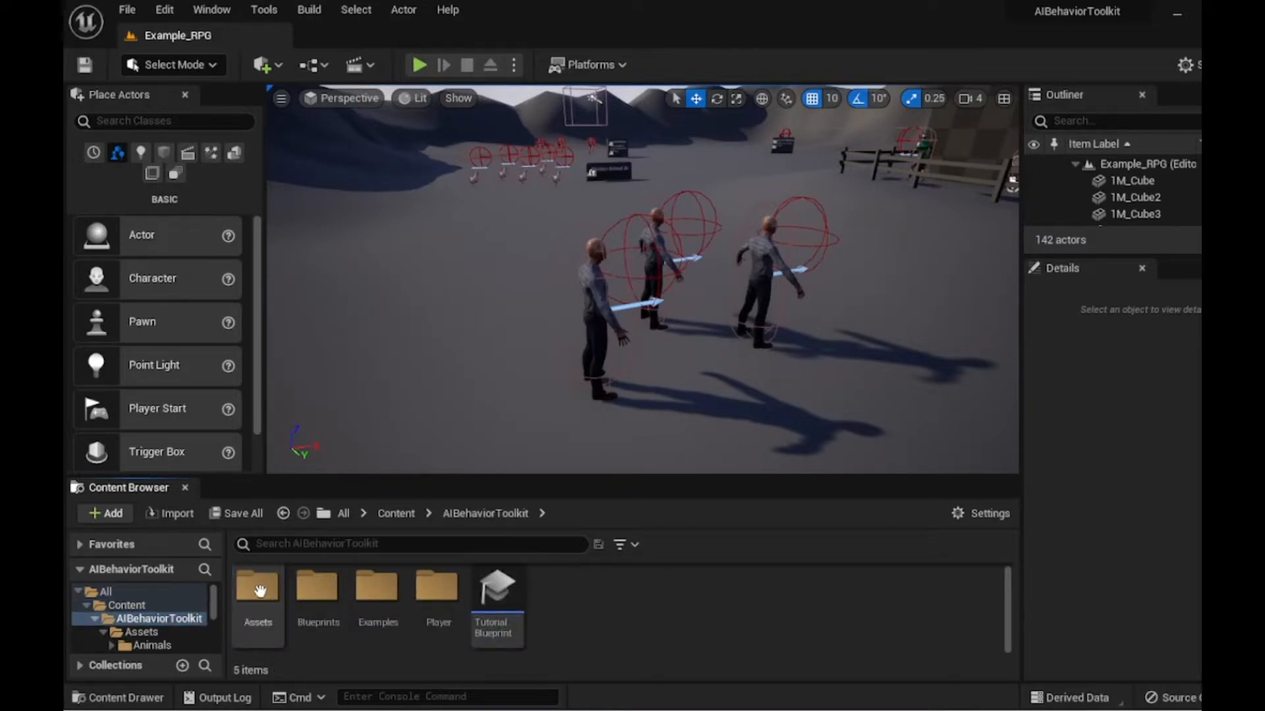
double_click(259, 590)
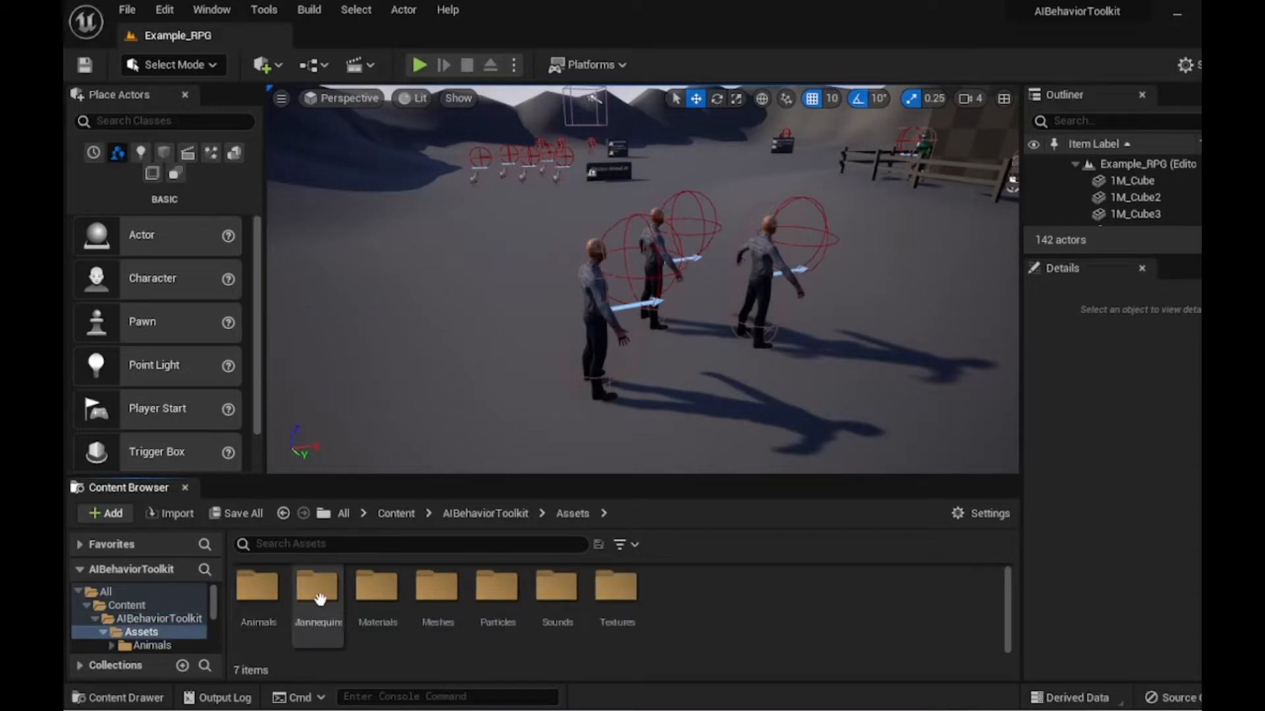
double_click(317, 588)
double_click(258, 588)
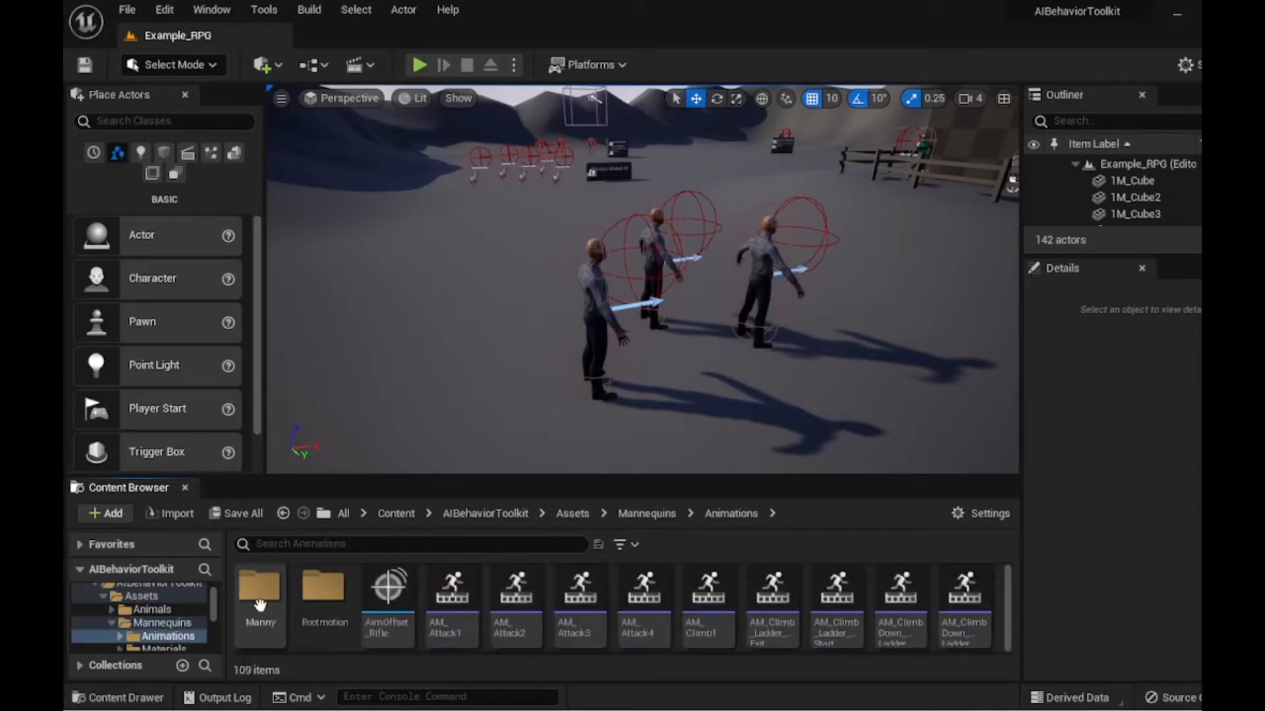
scroll(438, 609, down, 2)
scroll(438, 610, down, 4)
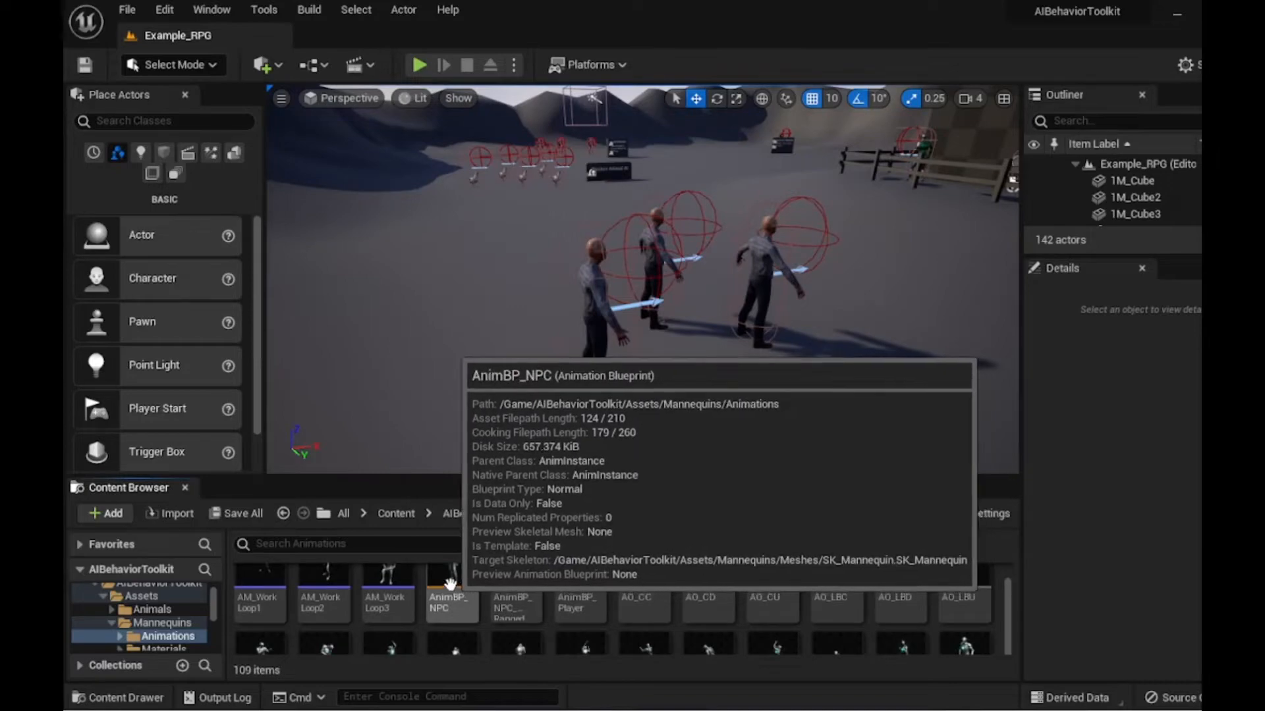
right_click(459, 586)
mouse_move(558, 362)
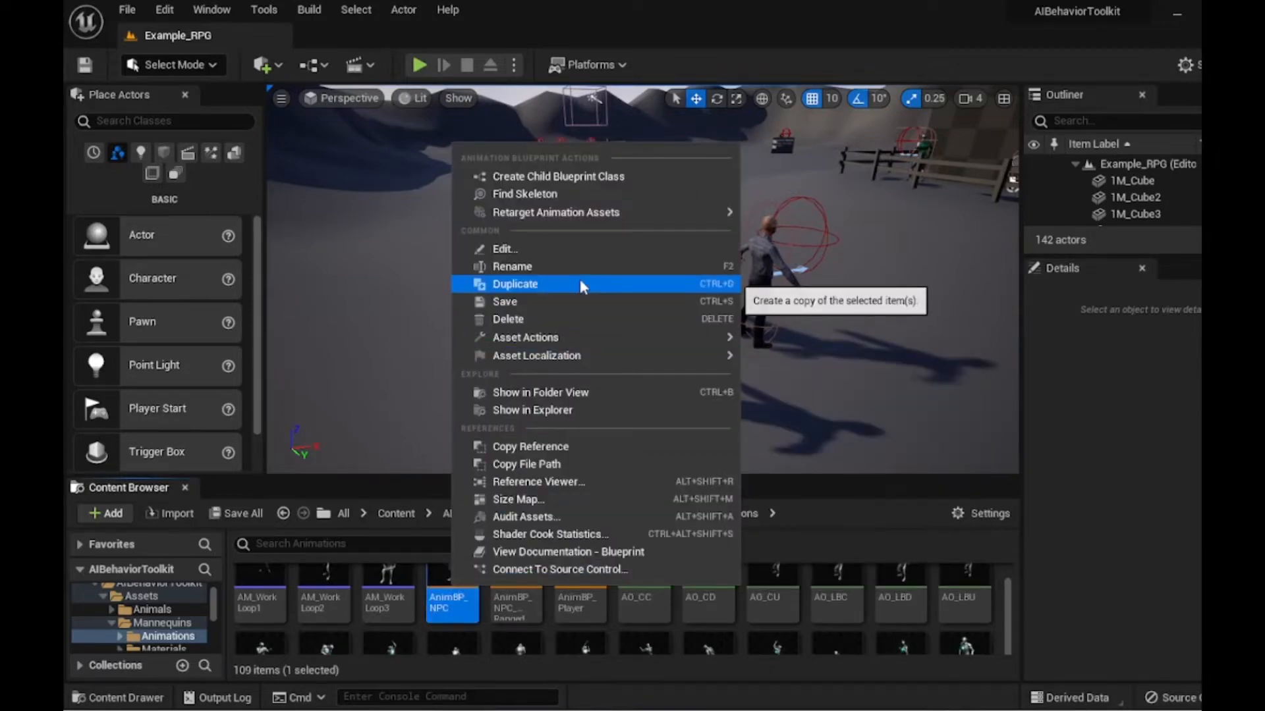
mouse_move(594, 212)
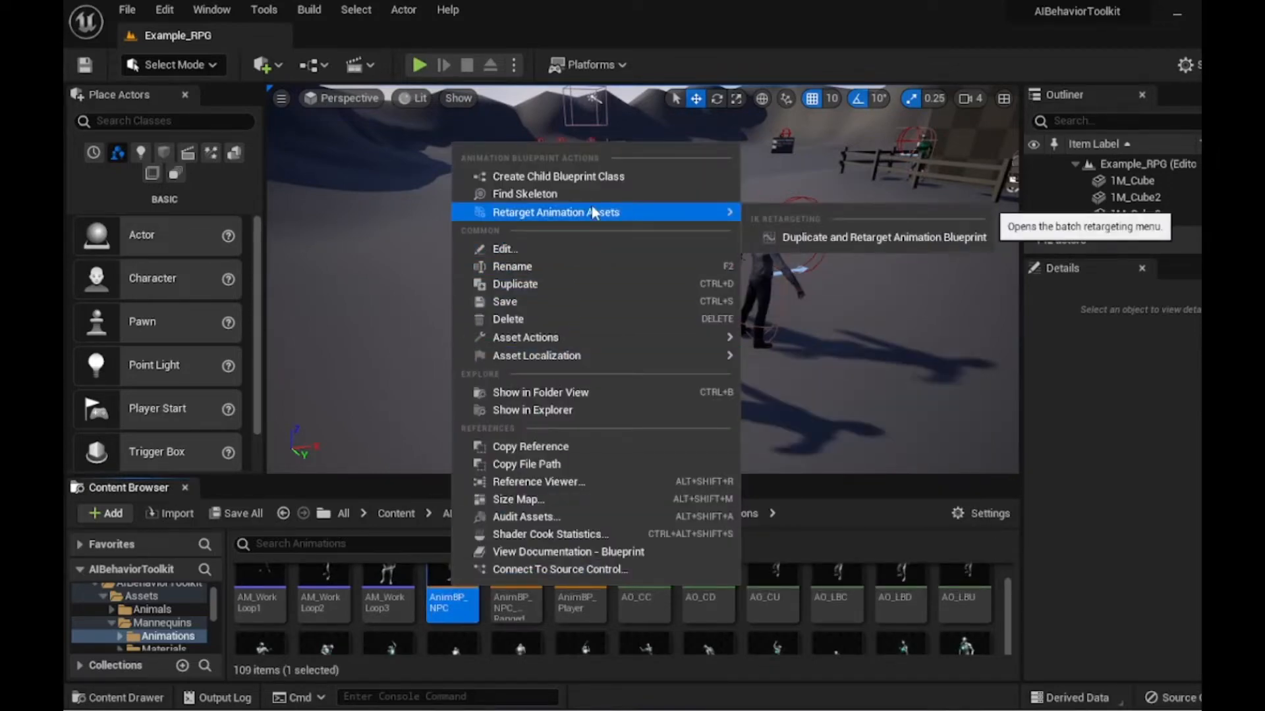
click(884, 238)
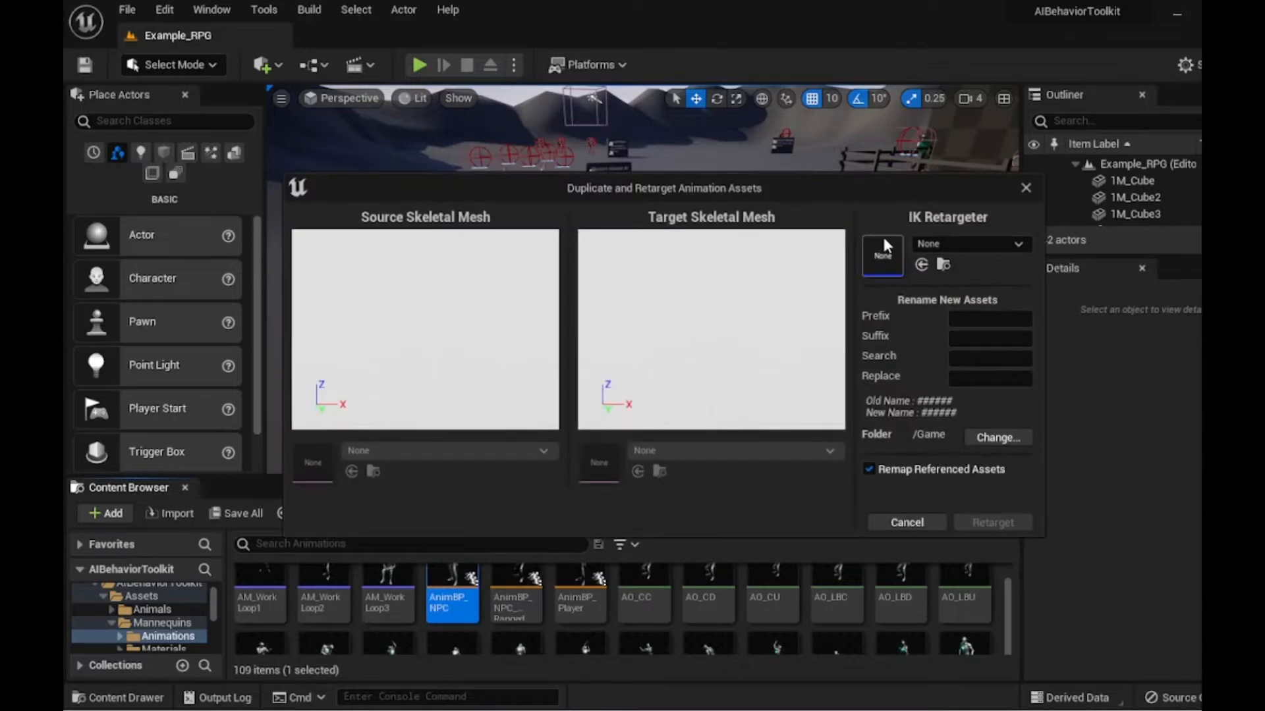
click(942, 245)
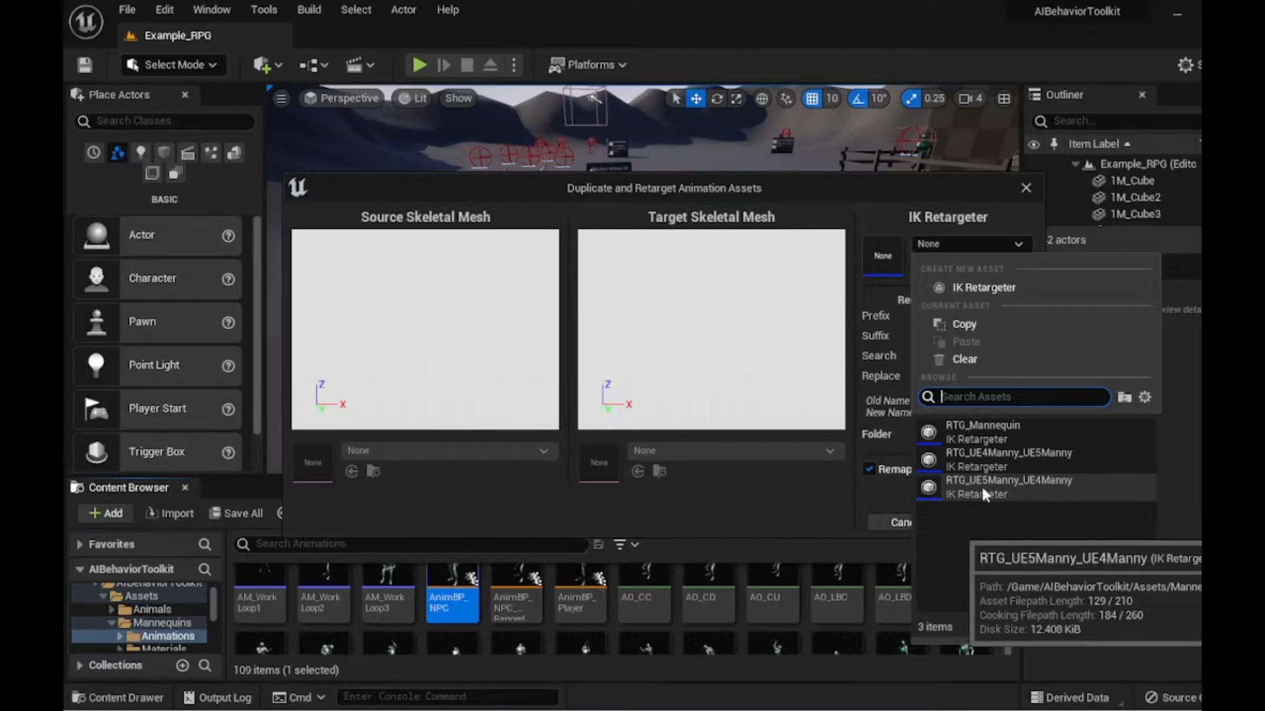
click(982, 487)
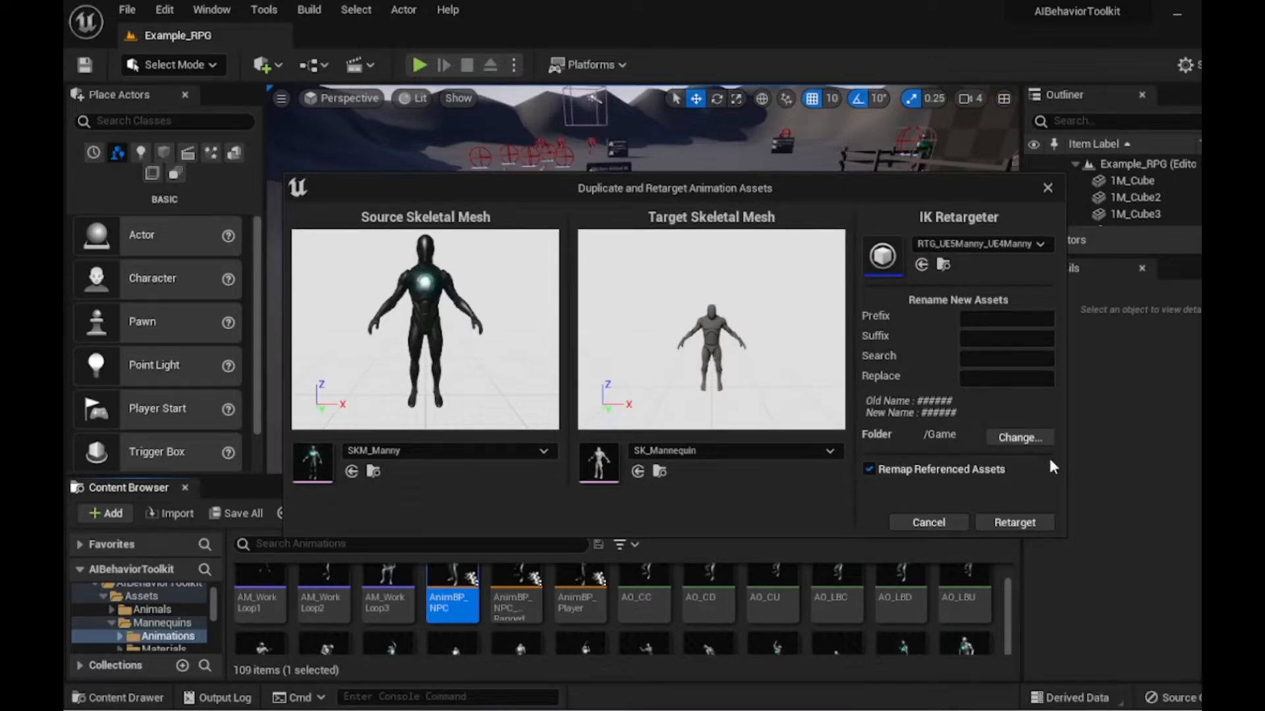
- Set the retarget output folder to ZombiePackV1 and run the retarget
click(1005, 436)
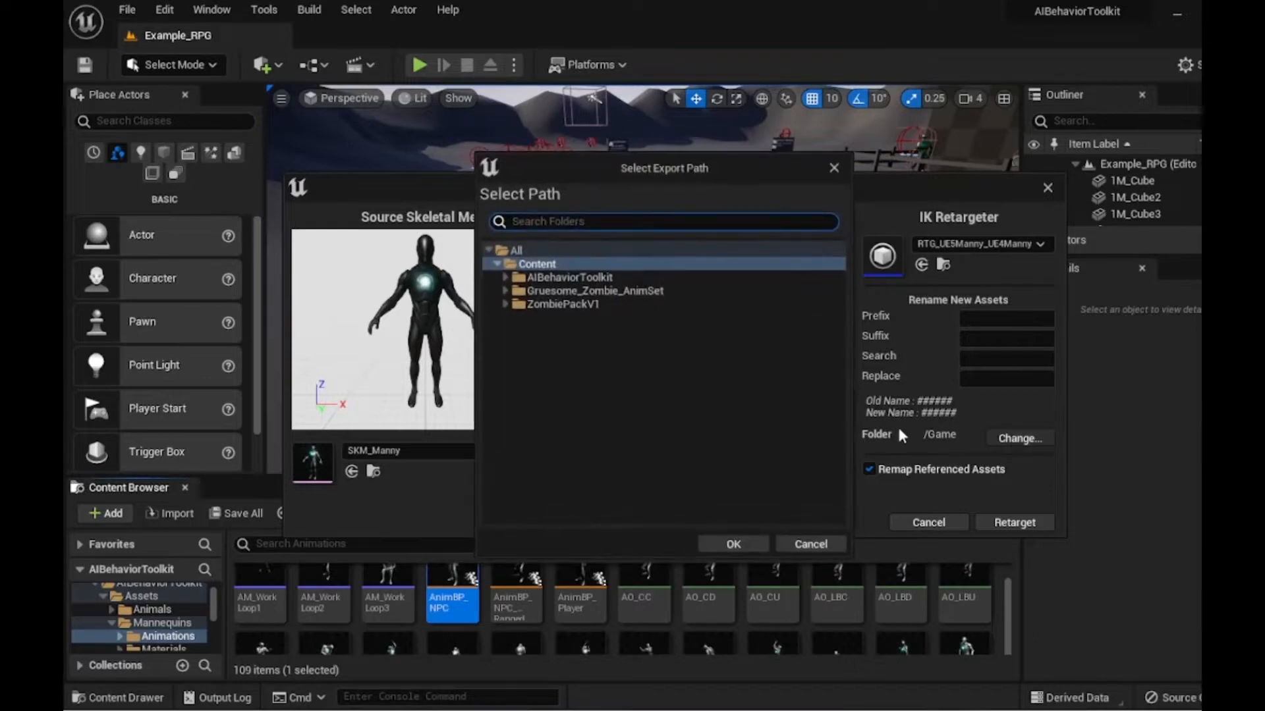
click(606, 303)
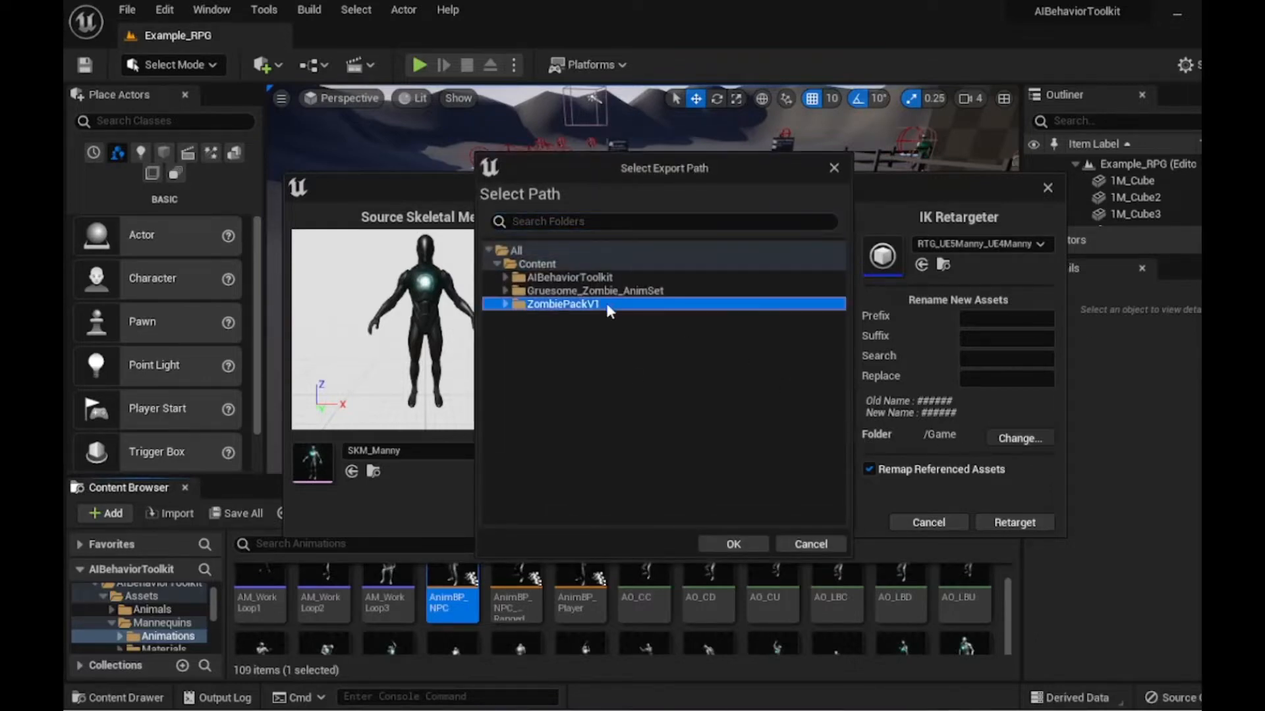
click(744, 549)
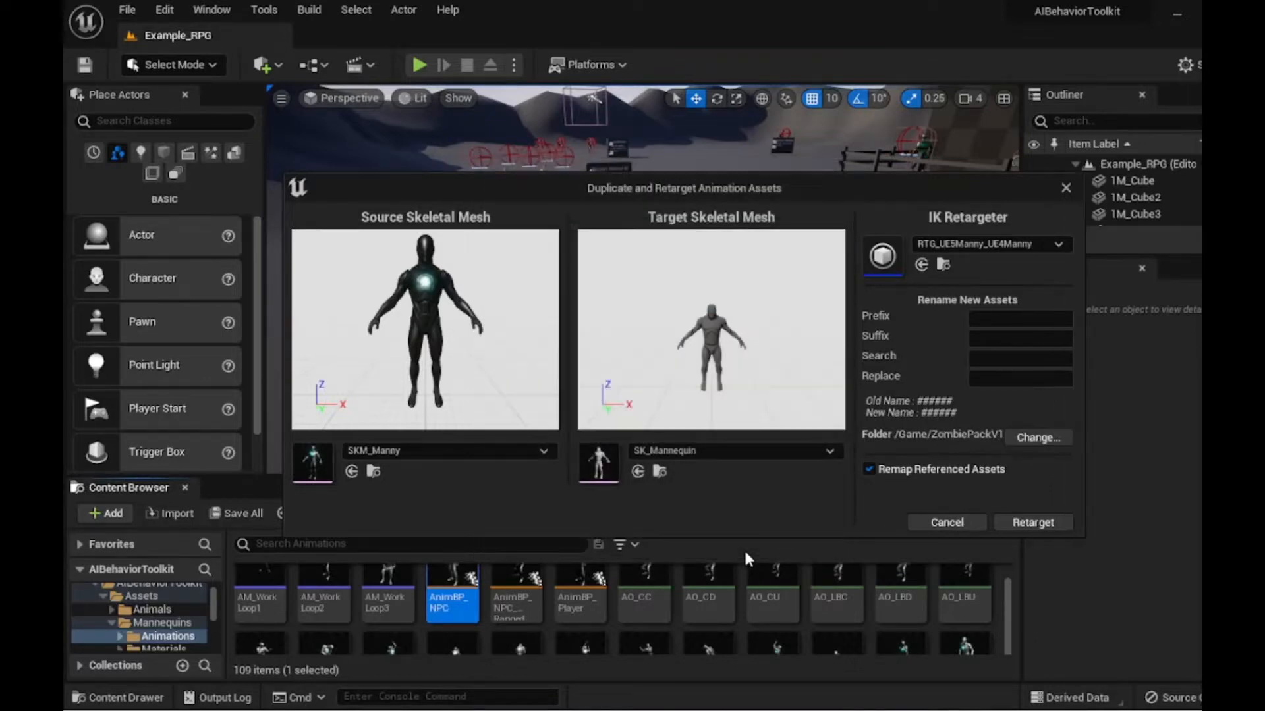
click(1054, 523)
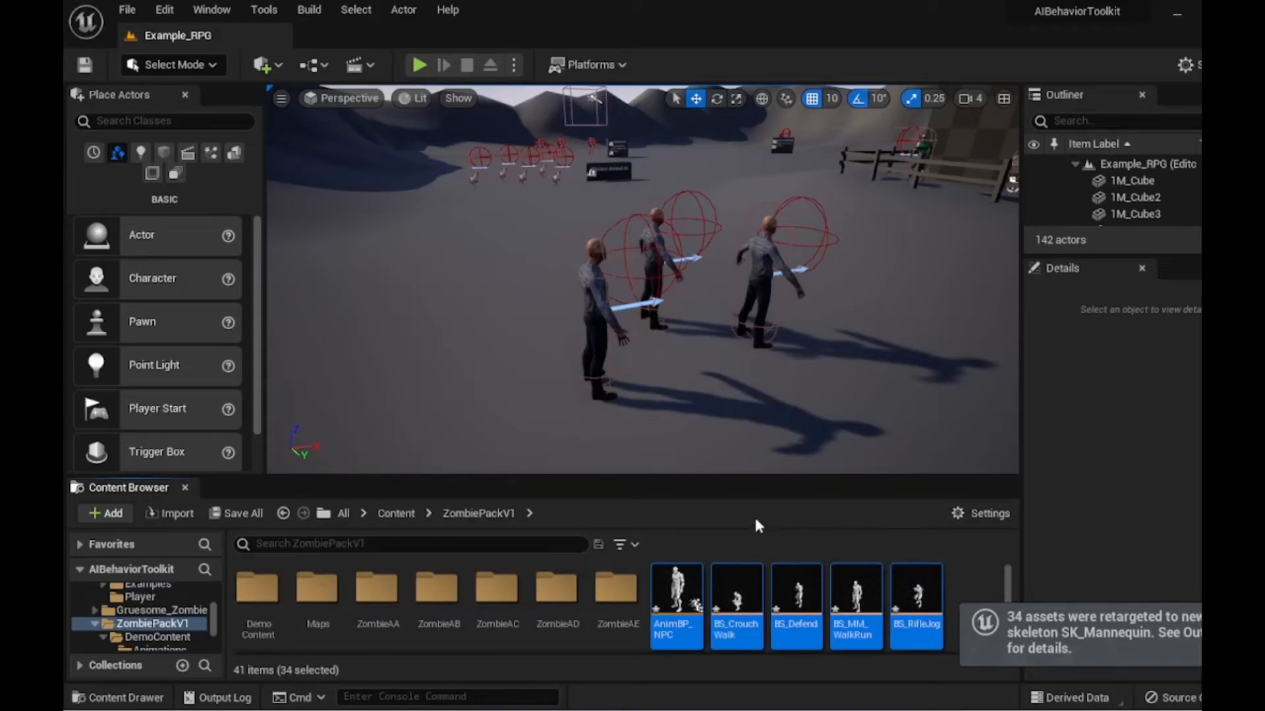
- Rename the retarget copy of AnimBP_NPC in ZombiePackV1 as TextzombieAnimBP
scroll(698, 577, down, 2)
scroll(698, 579, down, 2)
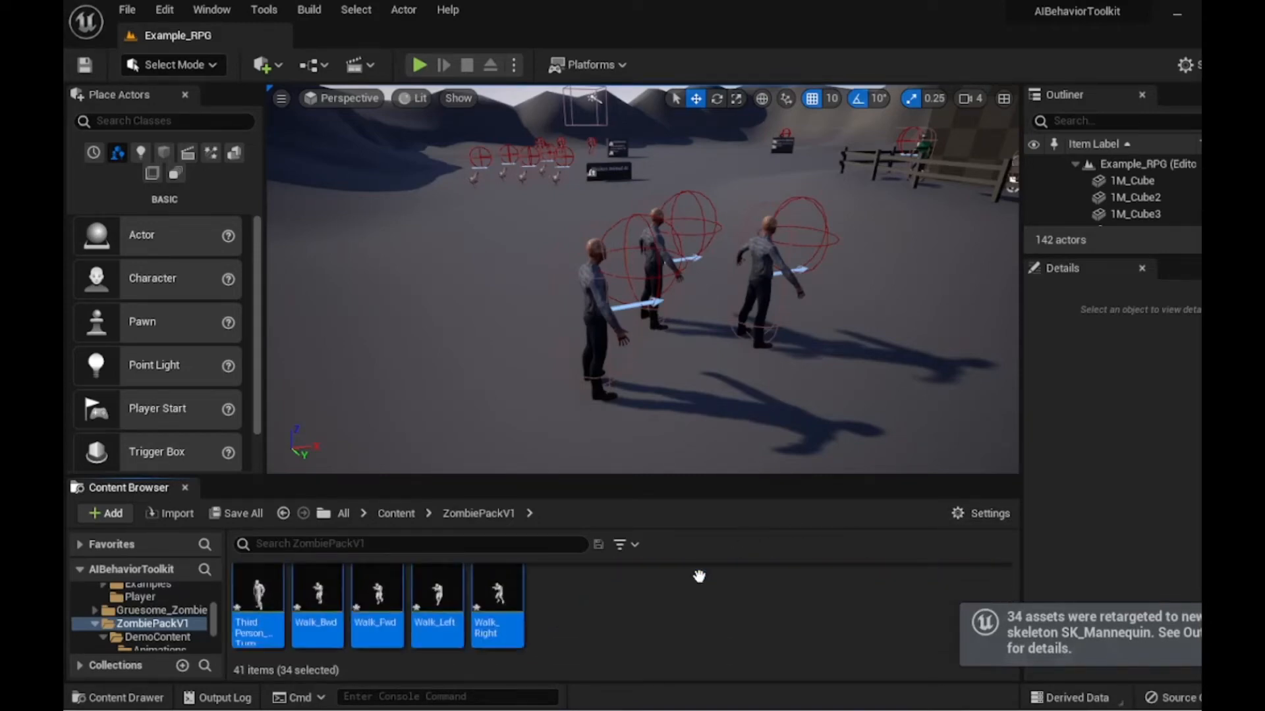
scroll(418, 626, up, 3)
scroll(418, 626, up, 2)
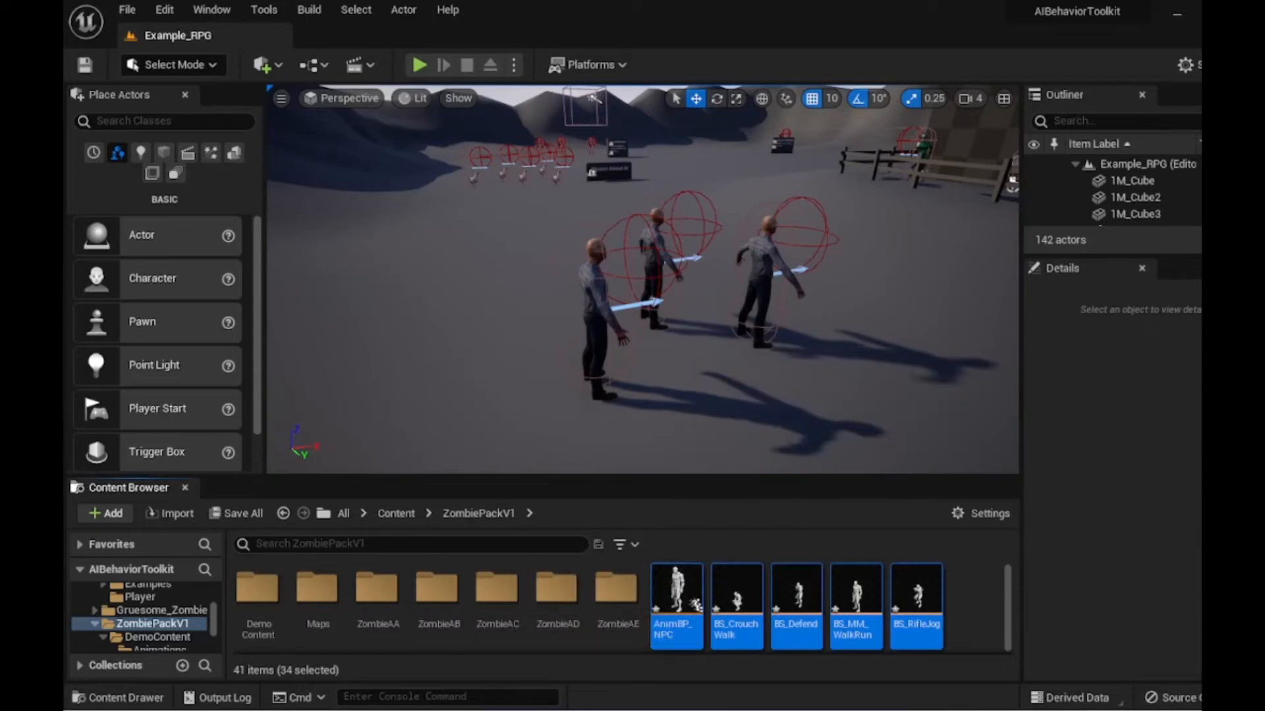
click(396, 513)
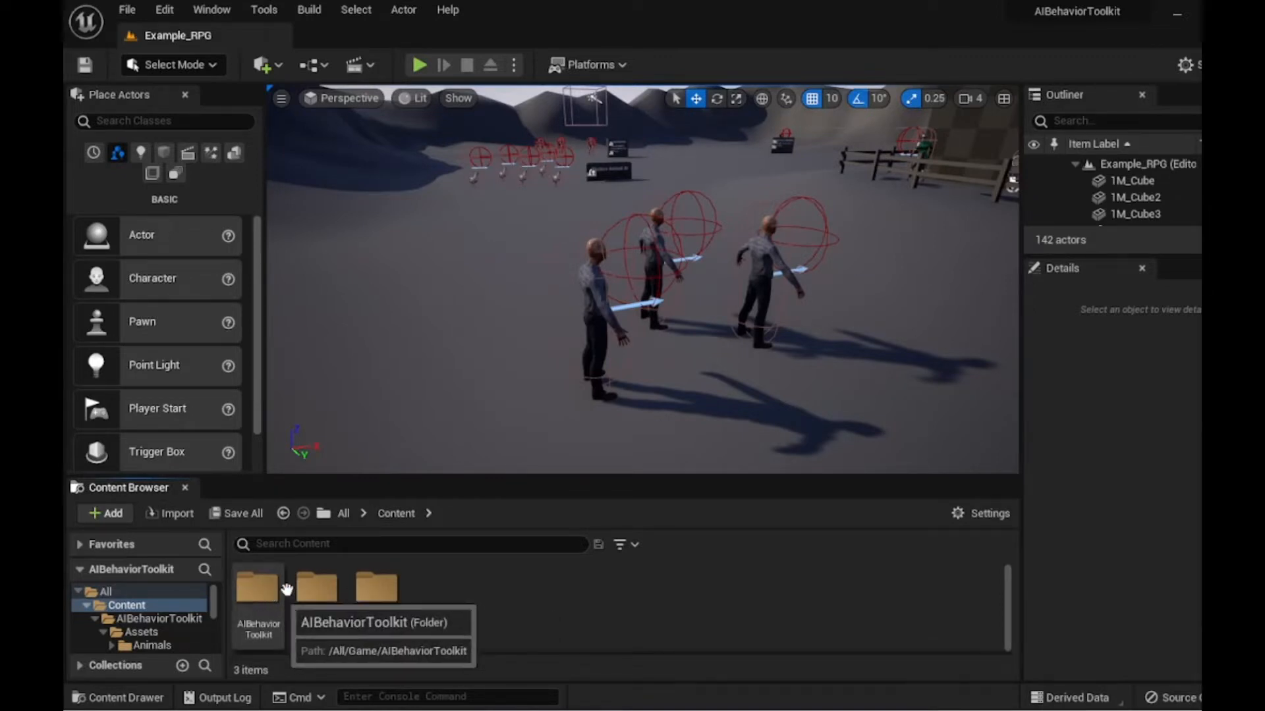
double_click(376, 588)
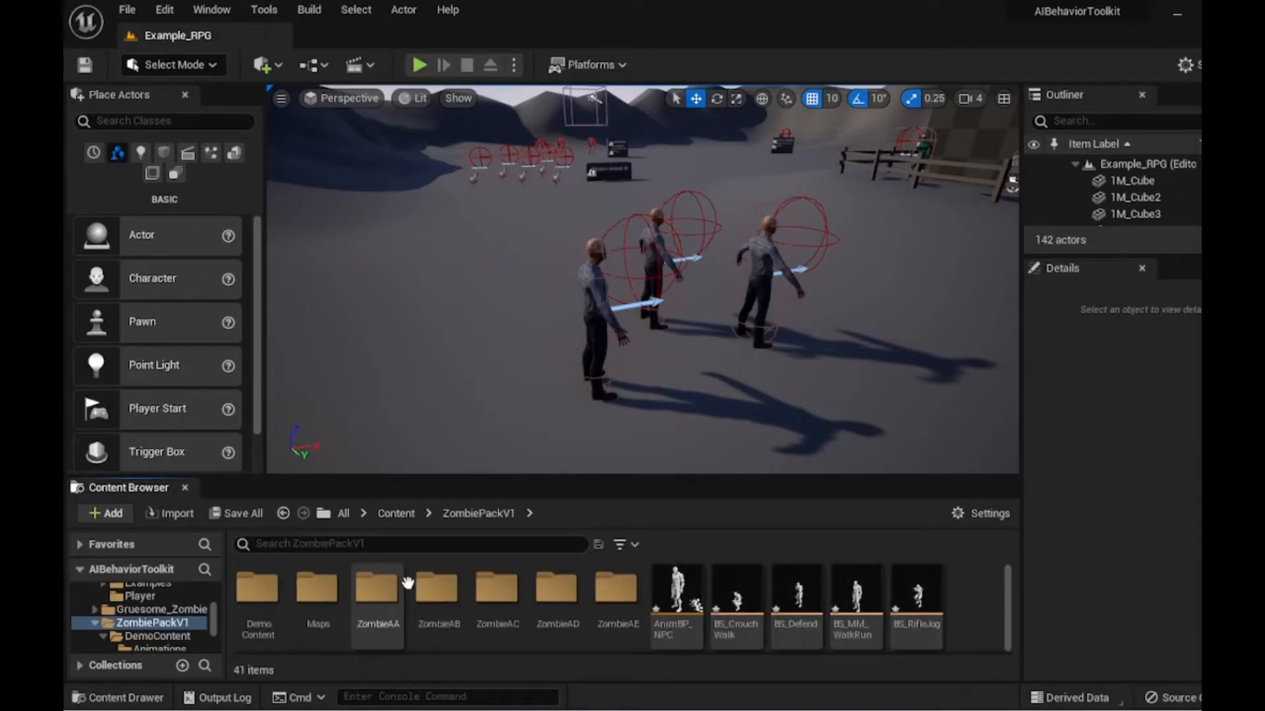
right_click(675, 596)
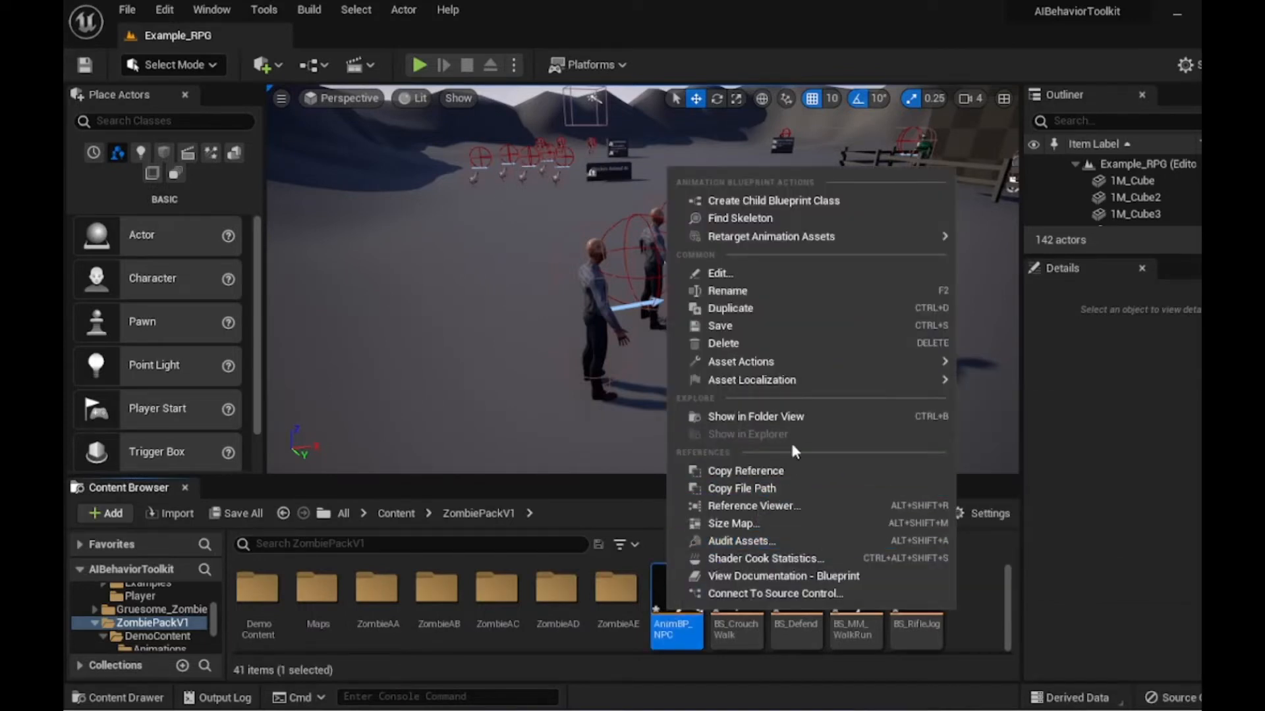
click(767, 284)
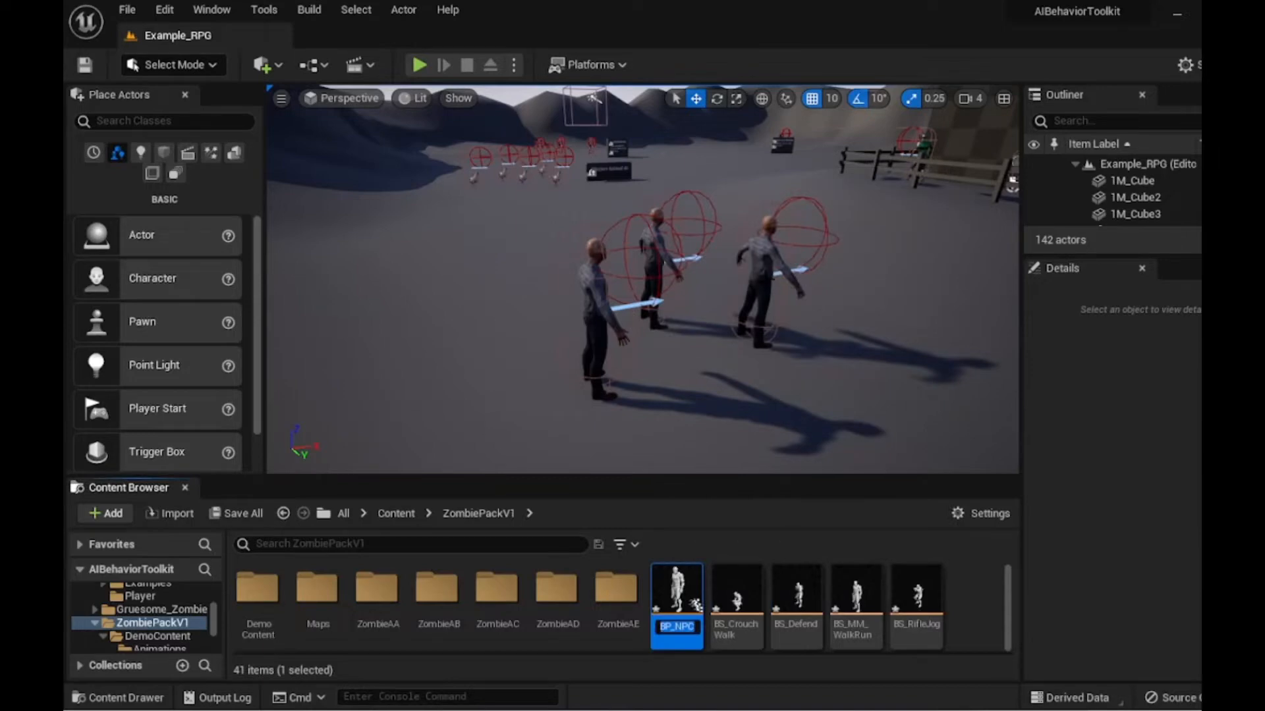
key(BackSpace)
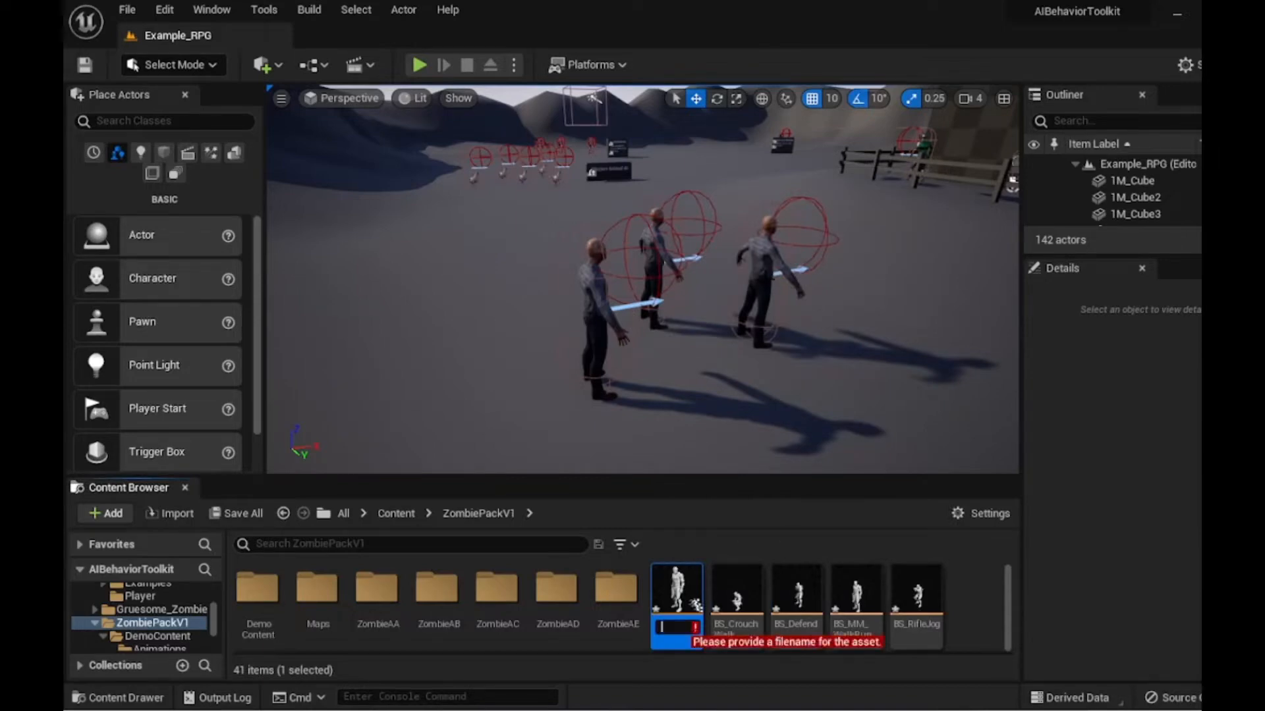
text(T)
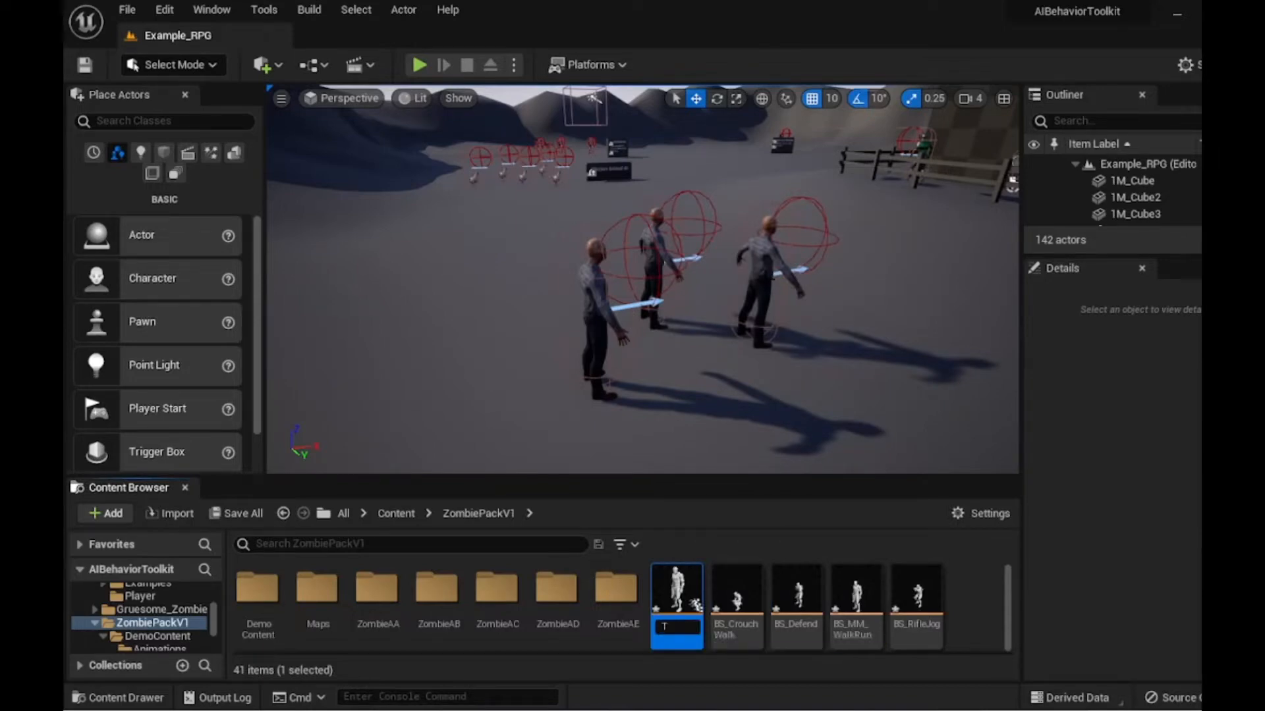
text(extzombie)
key(ctrl+a)
text(AnimB)
key(Return)
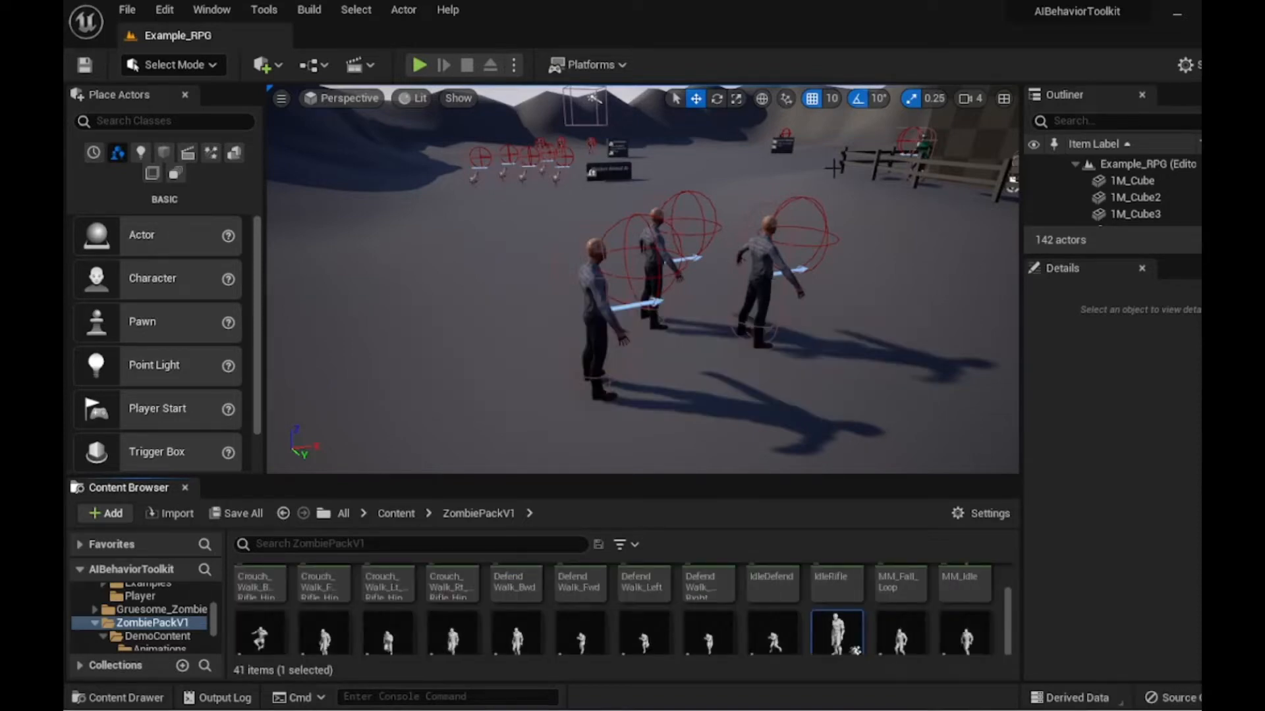
scroll(899, 601, down, 2)
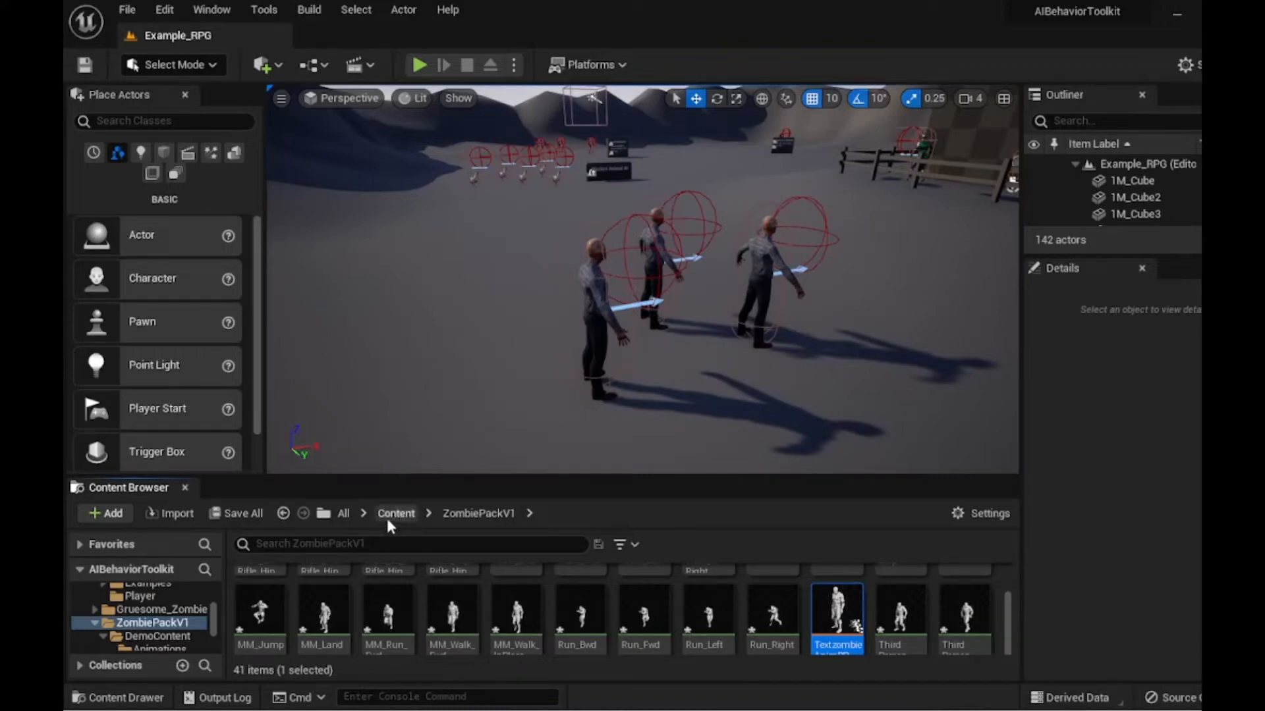
- Go to AIBehaviorToolkit's Examples/ExampleZombie folder and force-delete the existing testzombie blueprint
click(387, 519)
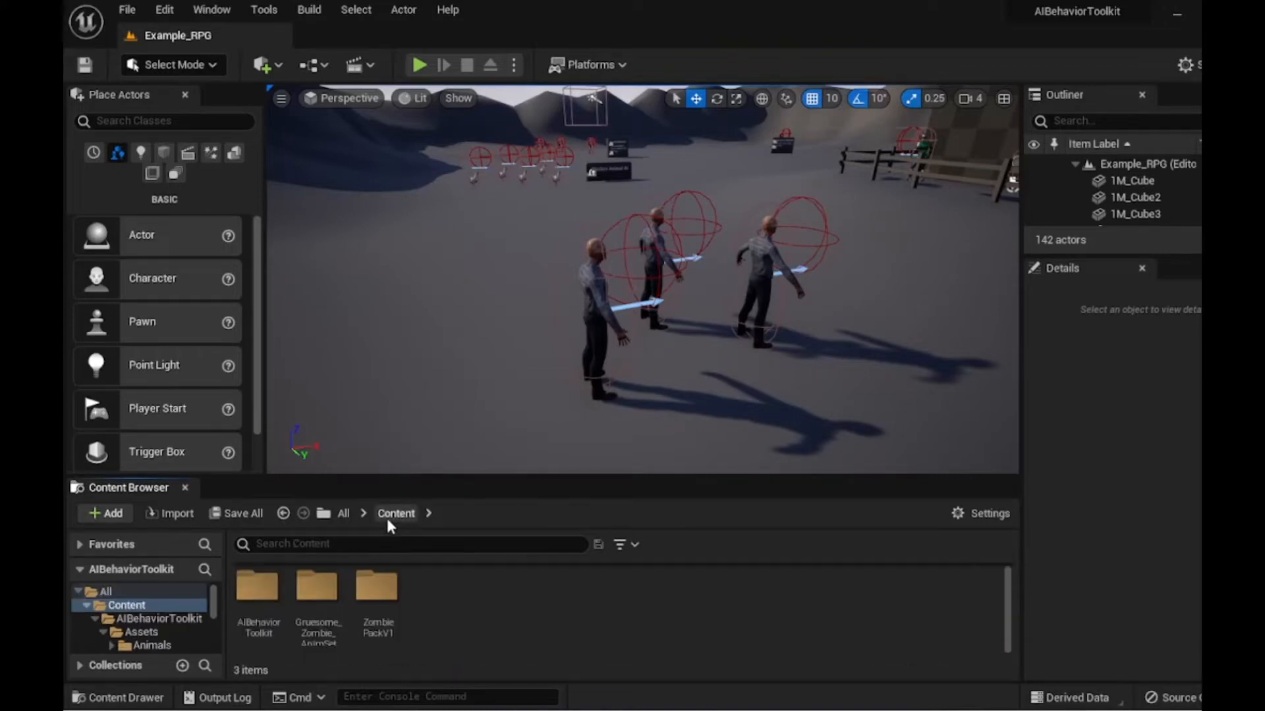
double_click(274, 602)
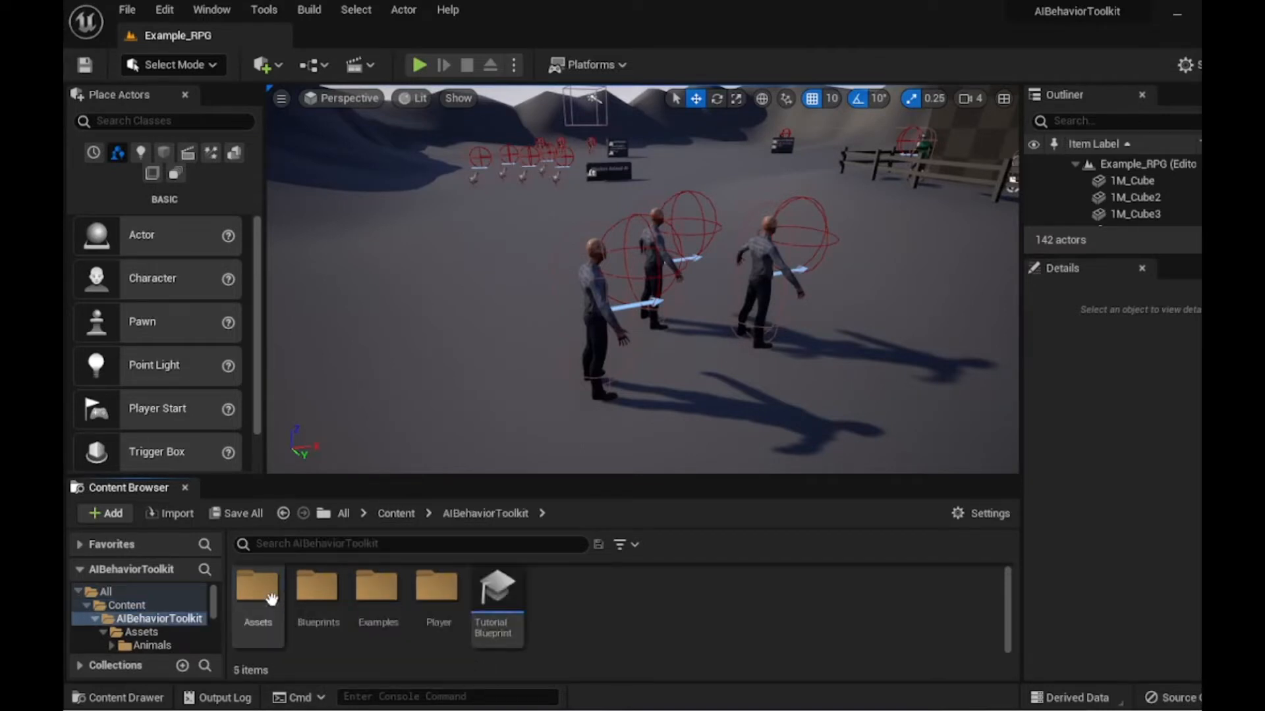
double_click(361, 593)
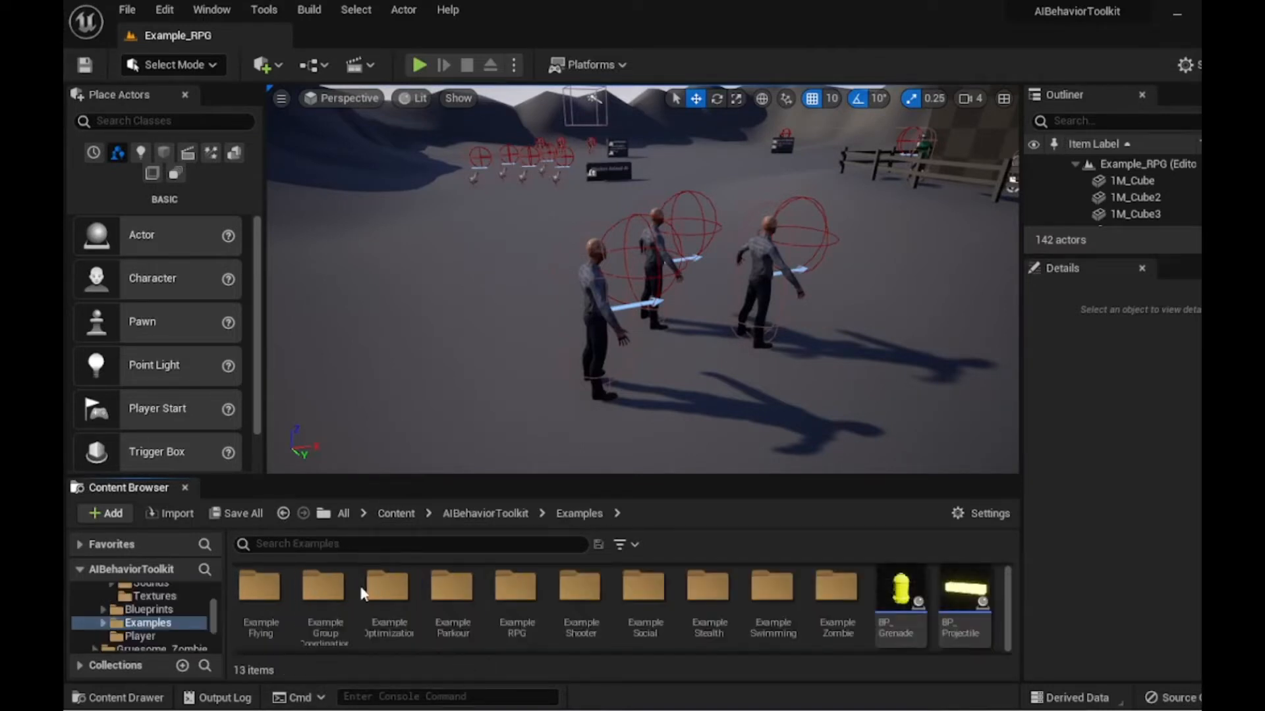
double_click(838, 591)
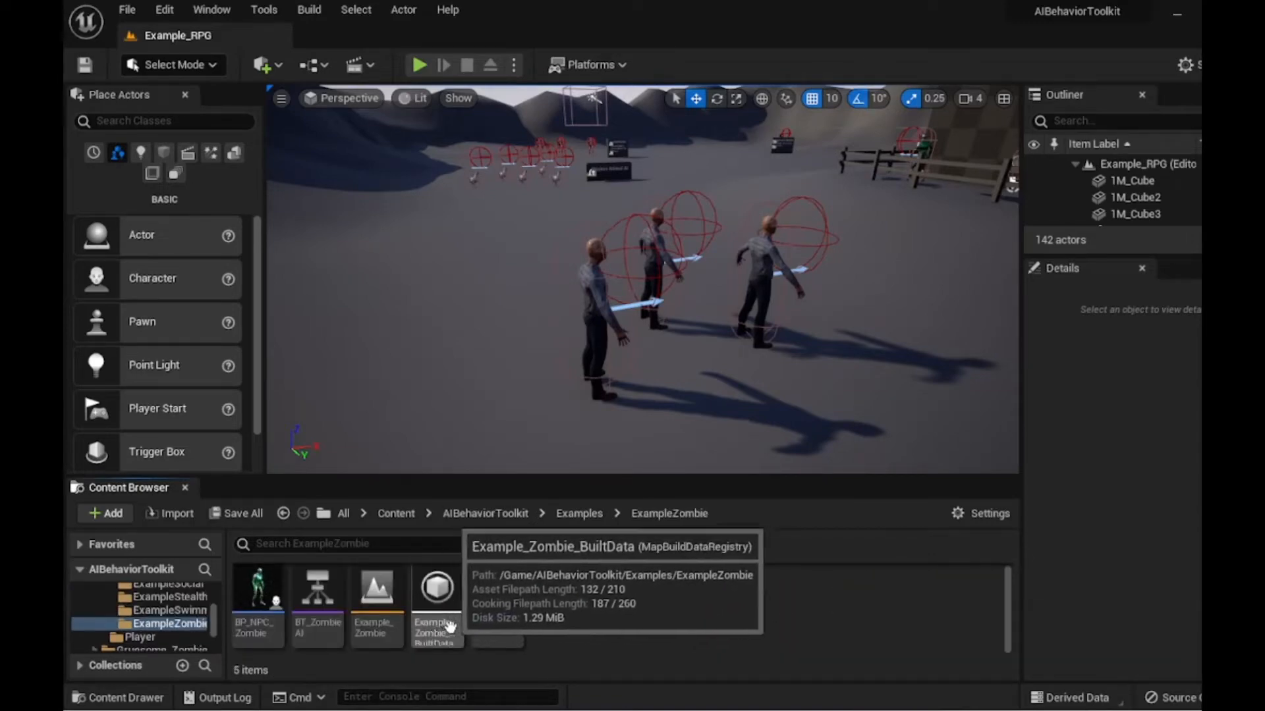
right_click(521, 571)
mouse_move(611, 354)
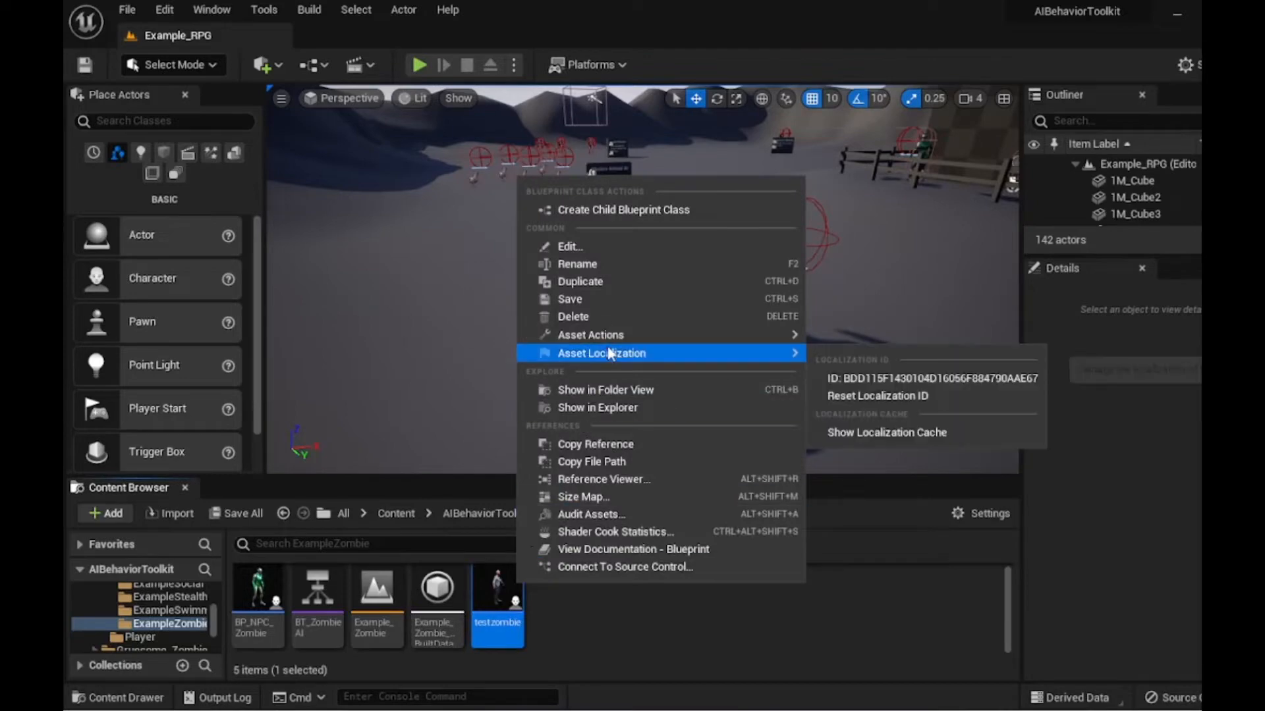
click(589, 317)
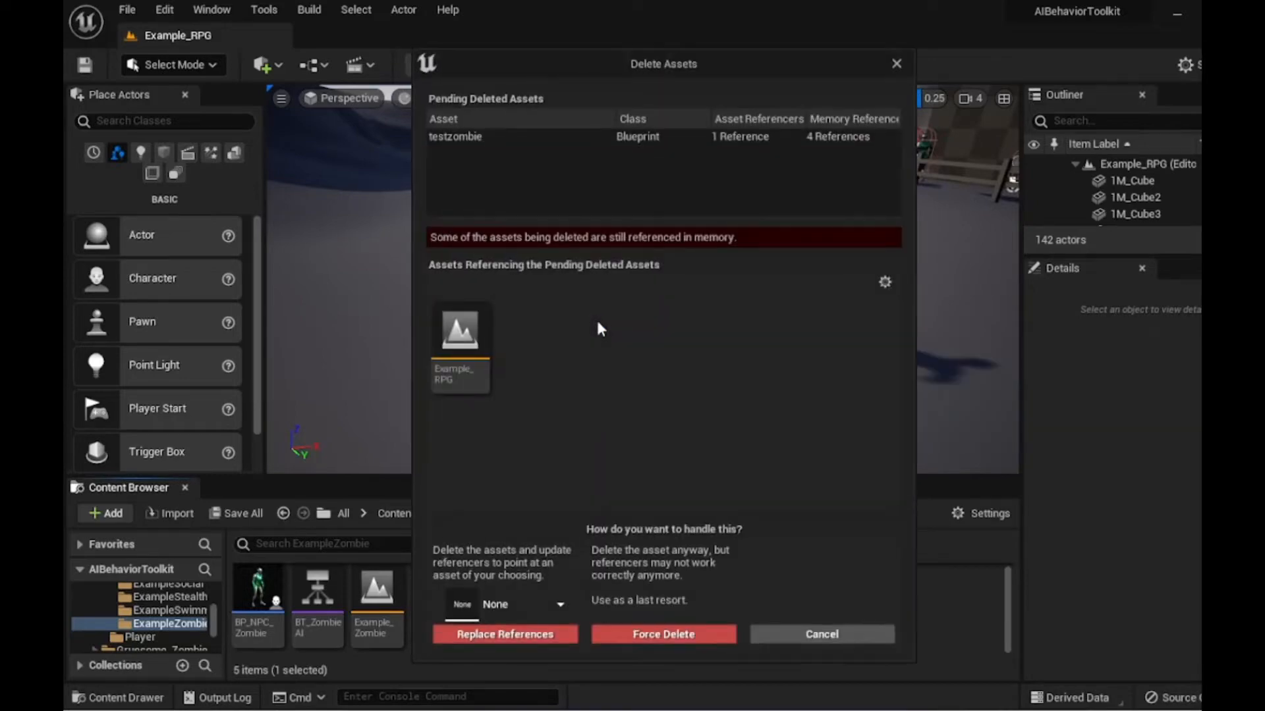
click(650, 635)
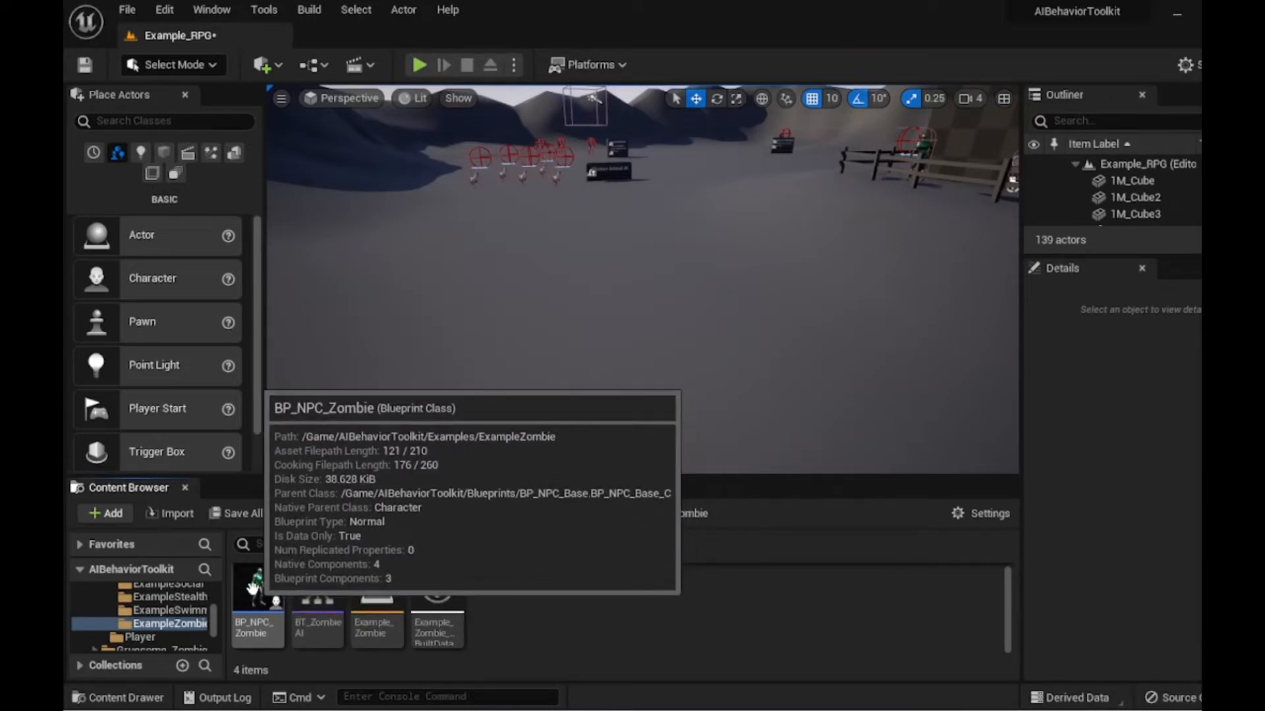
- Duplicate the BP_NPC_Zombie blueprint in the ExampleZombie folder, keeping the default copy name
right_click(252, 586)
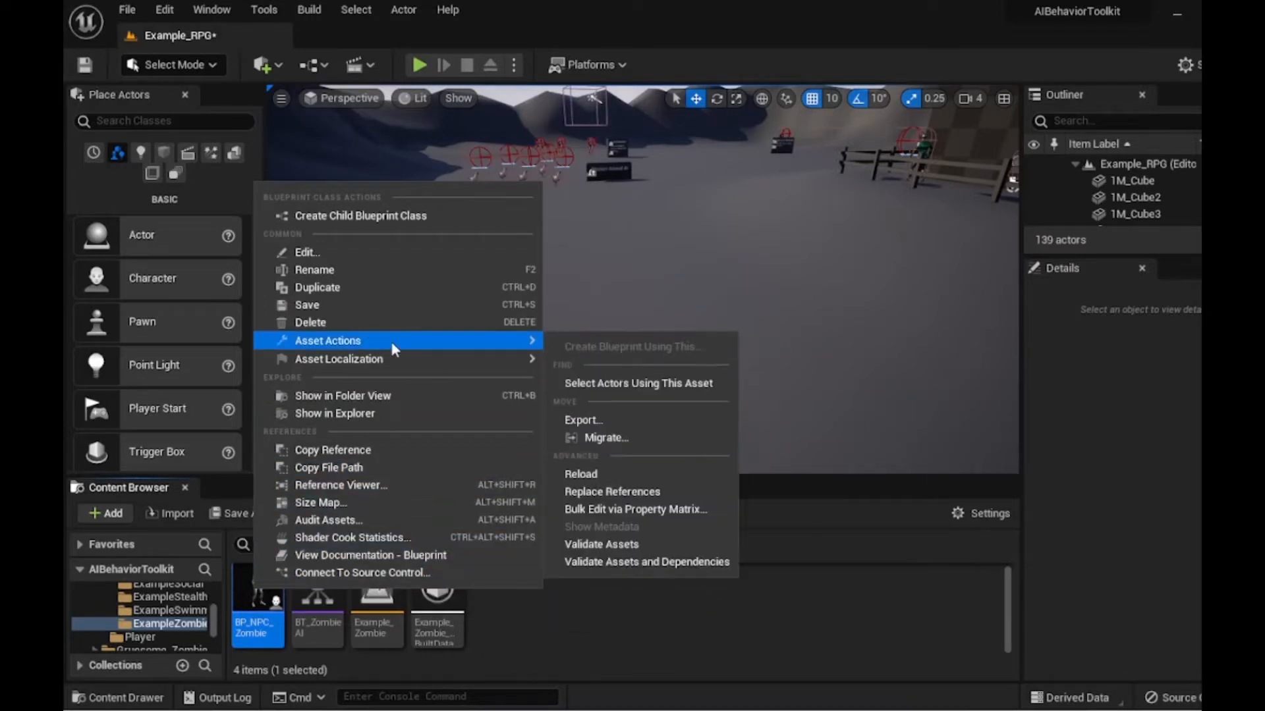
click(384, 288)
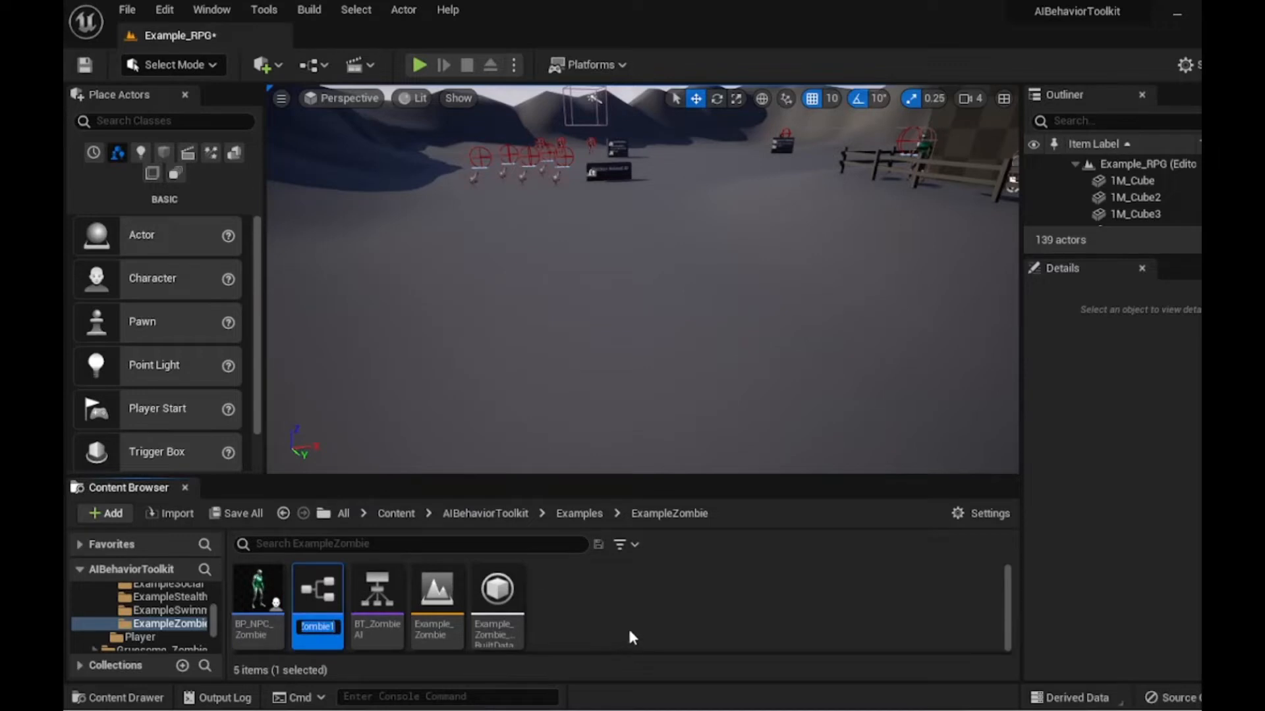
key(Return)
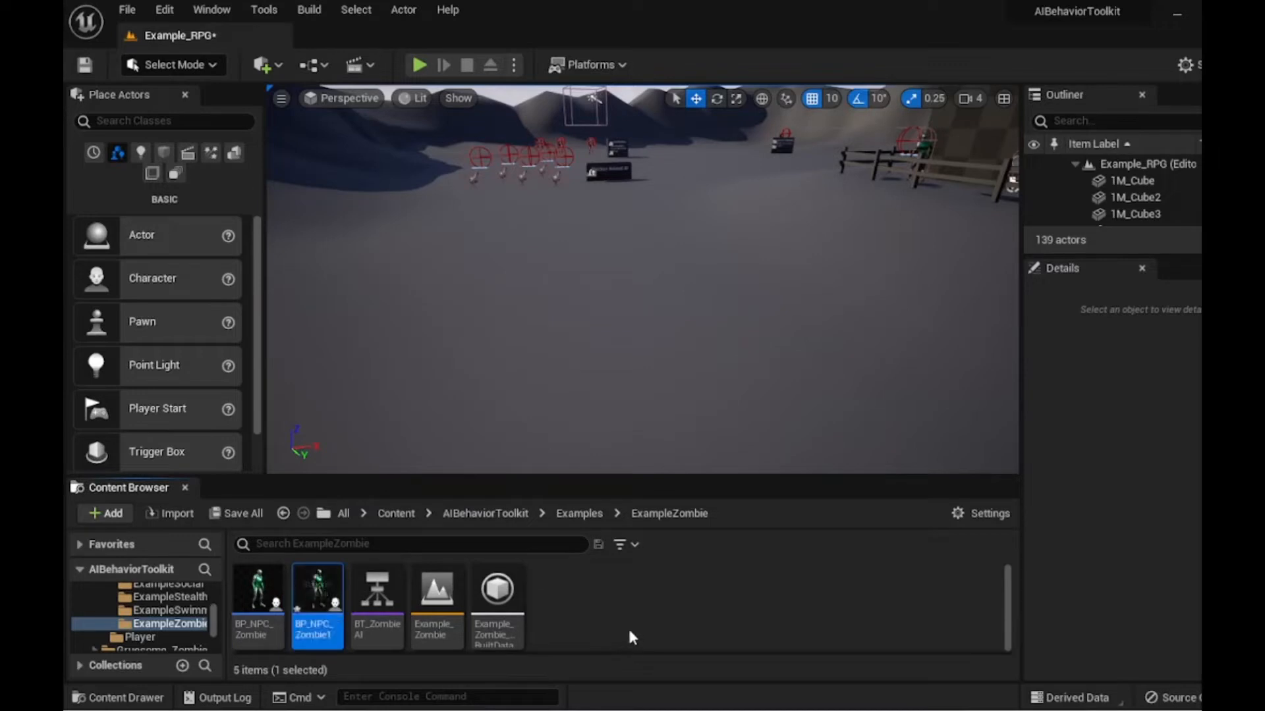
- Rename the duplicated BP_NPC_Zombie1 blueprint as testzombie
right_click(315, 593)
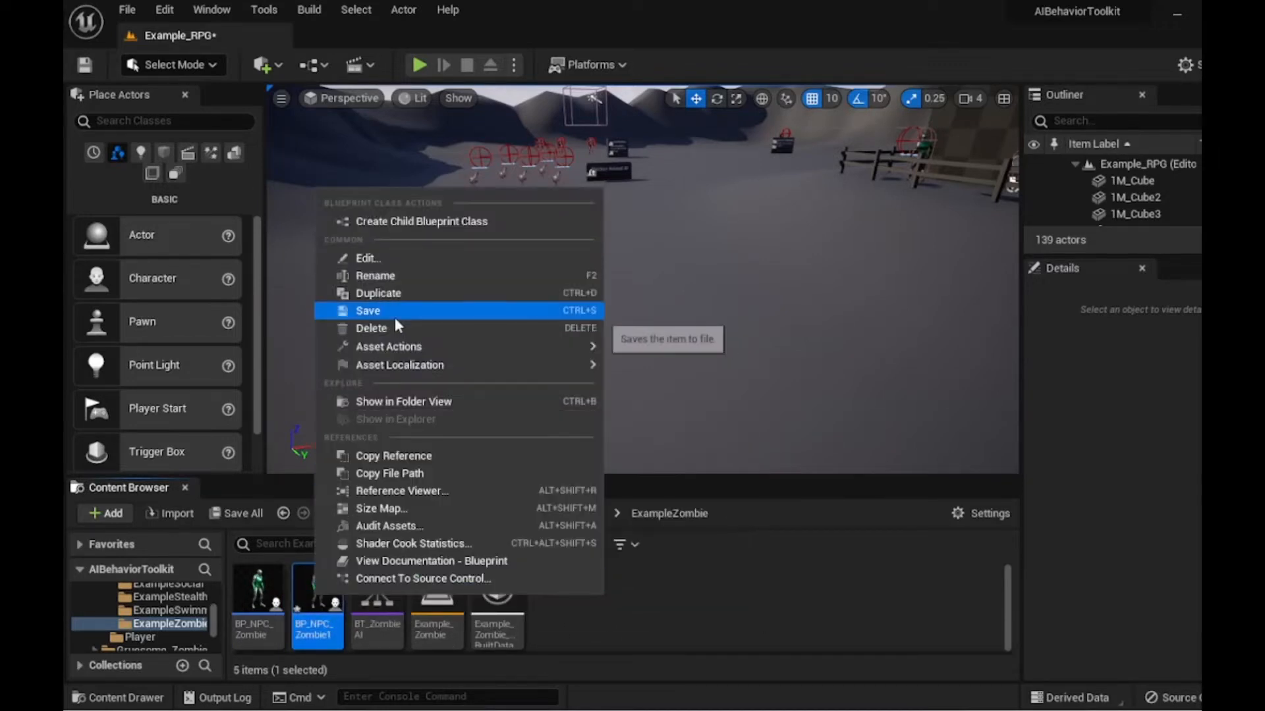
click(390, 278)
key(BackSpace)
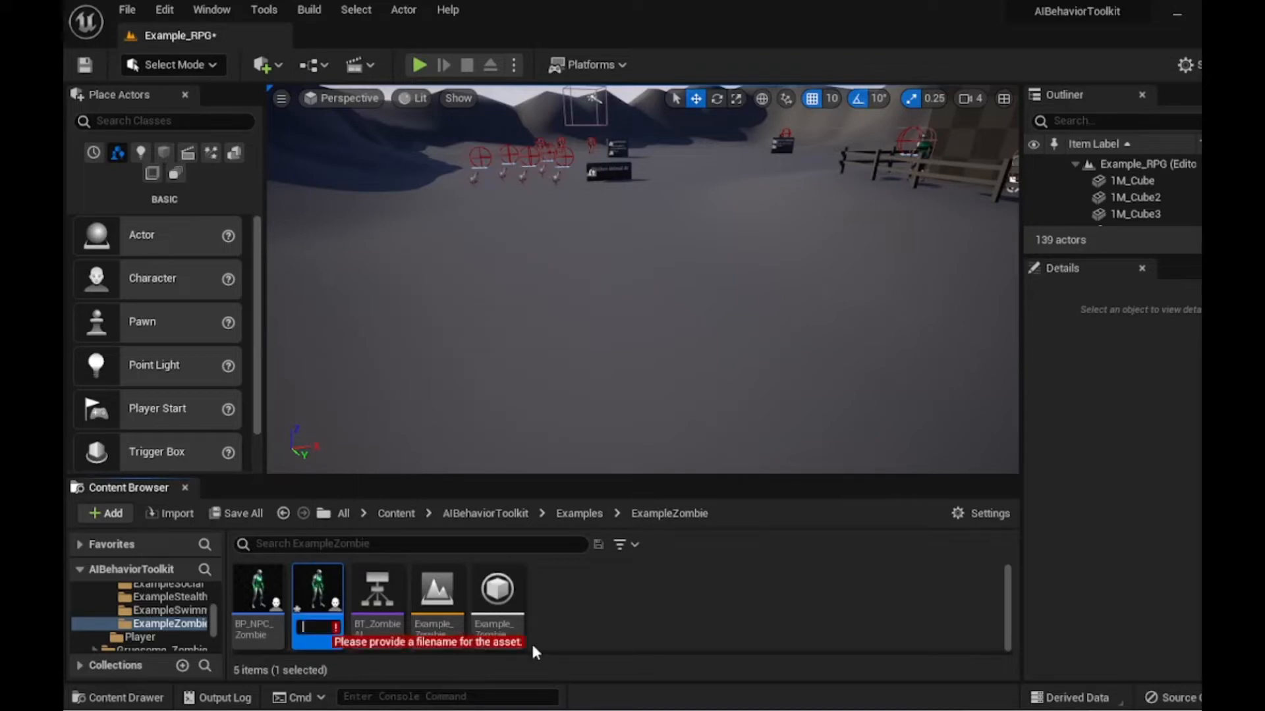
text(stz)
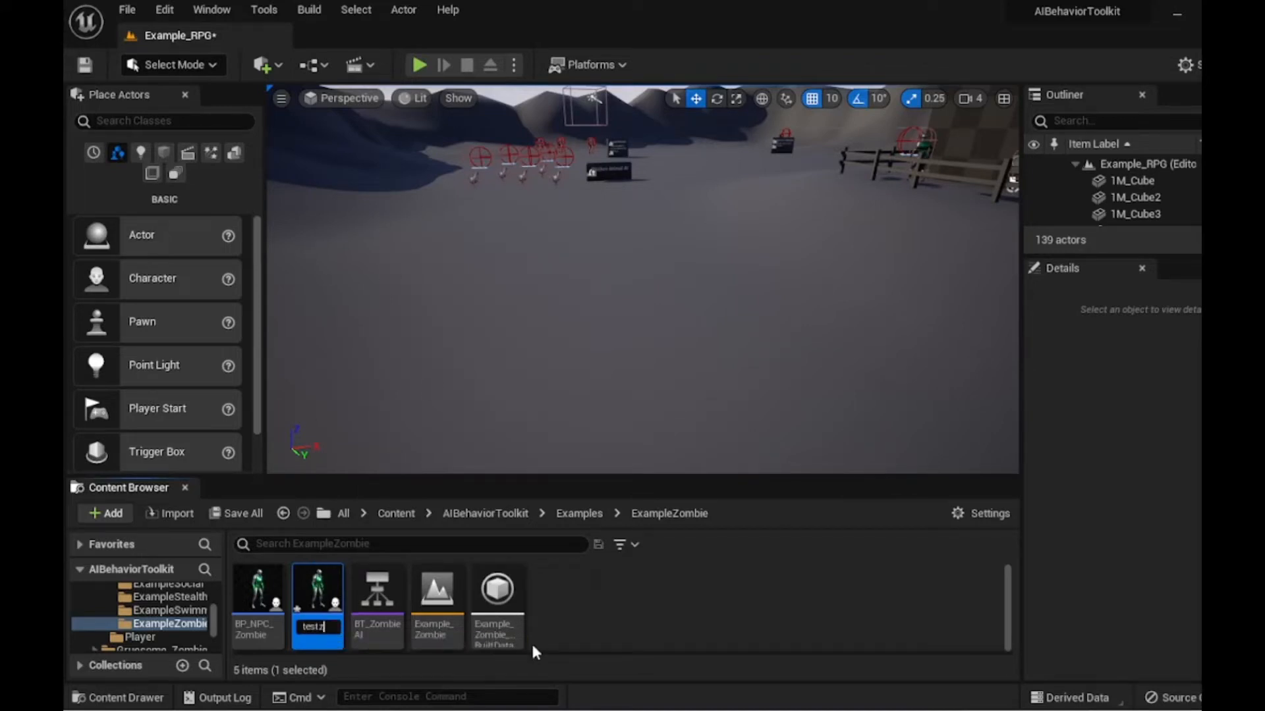
text(ombie)
key(Return)
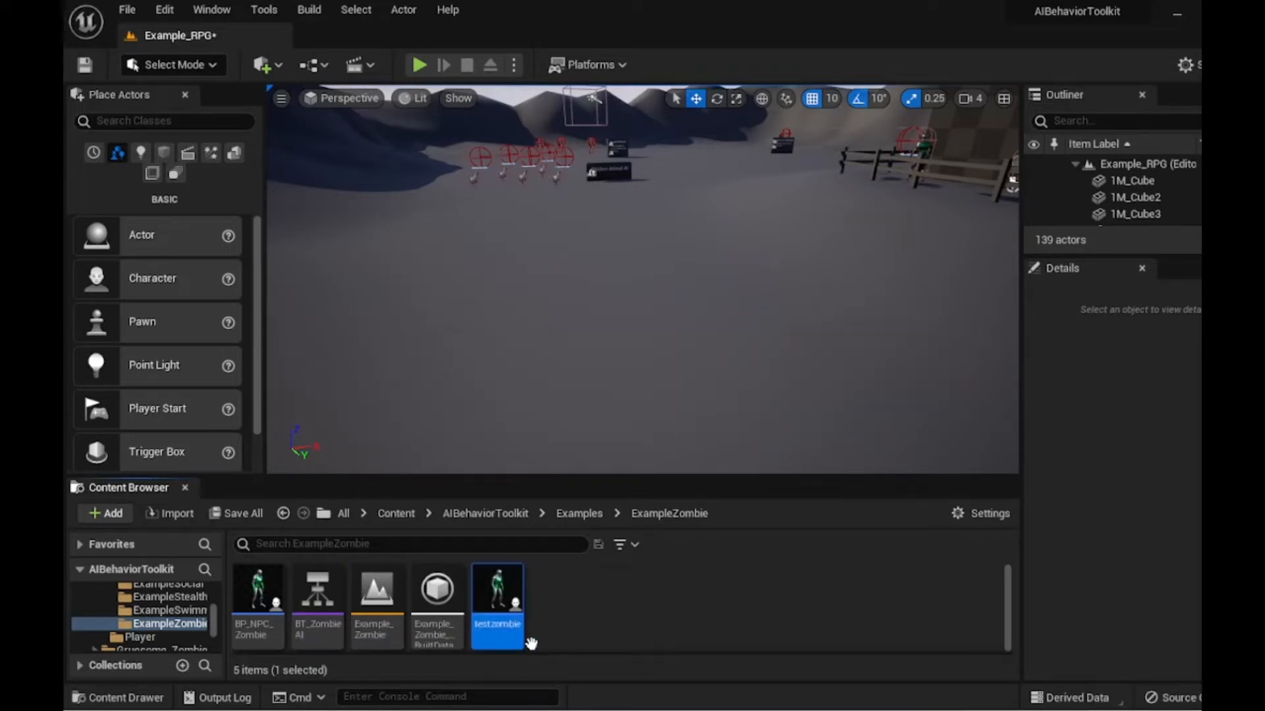
- Open testzombie in the full Blueprint editor and set the Mesh component's skeletal mesh to a SK_ZombieAA mesh
double_click(495, 595)
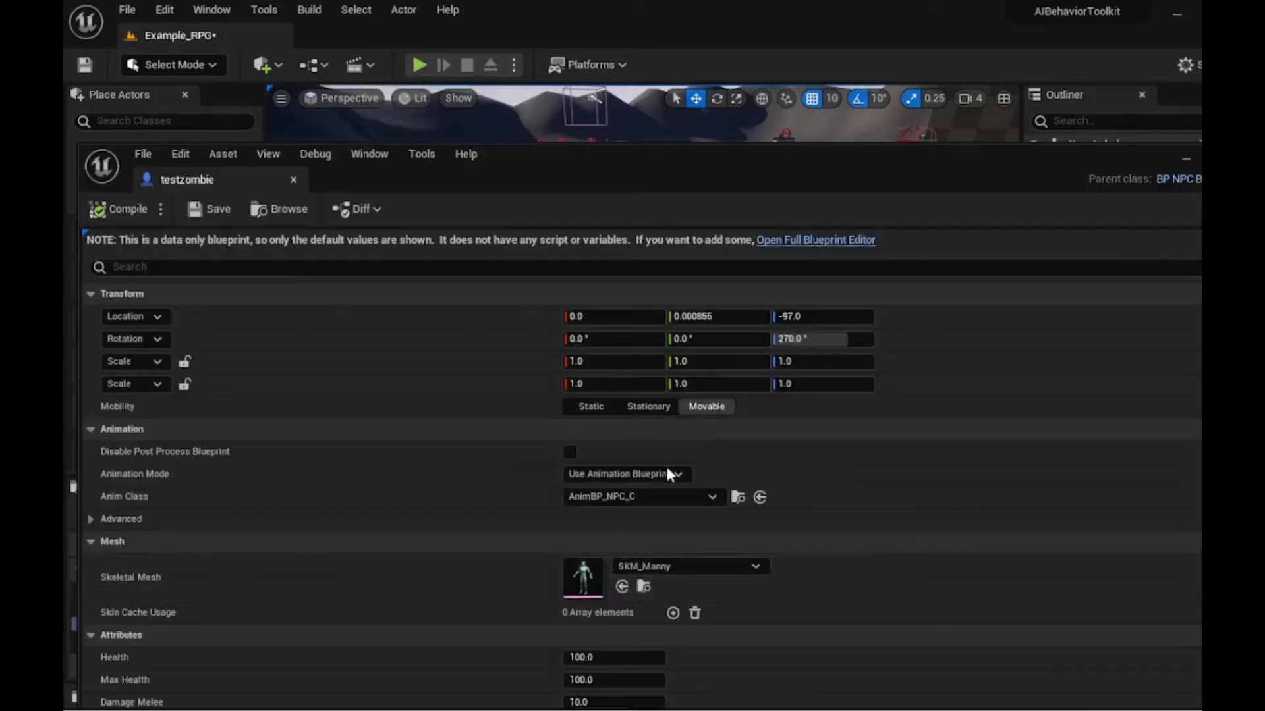
click(811, 241)
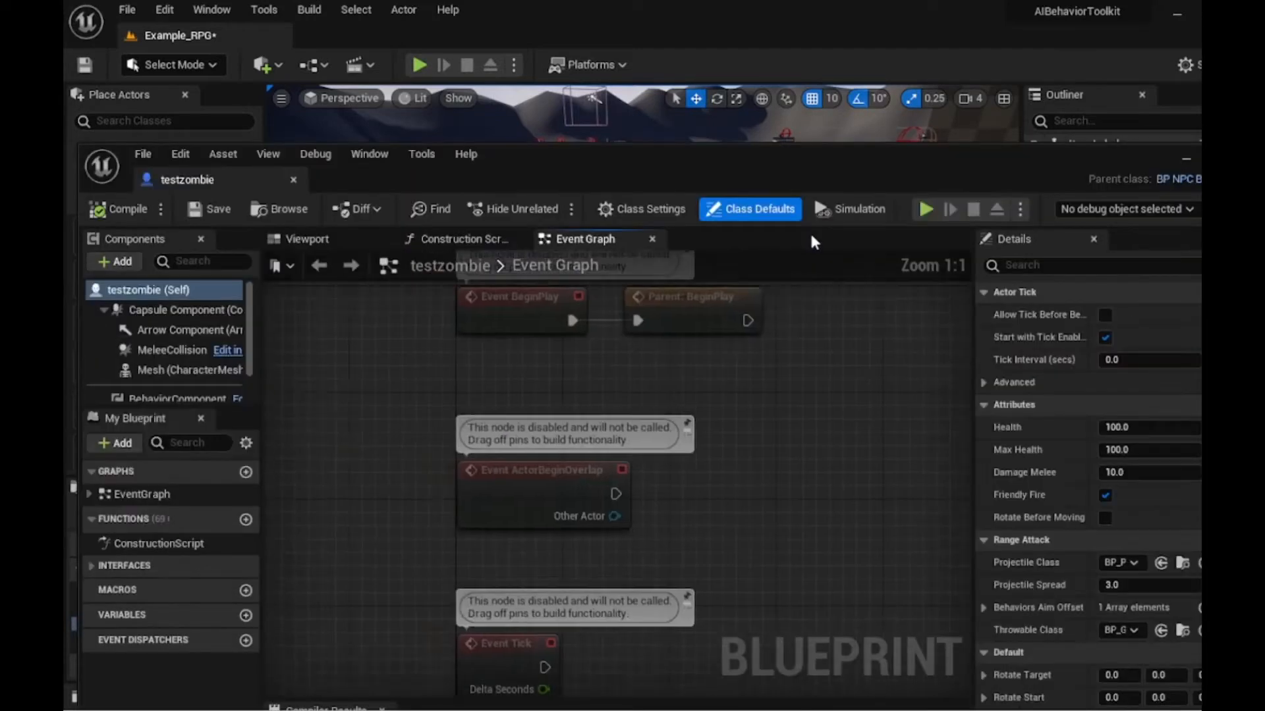
click(160, 374)
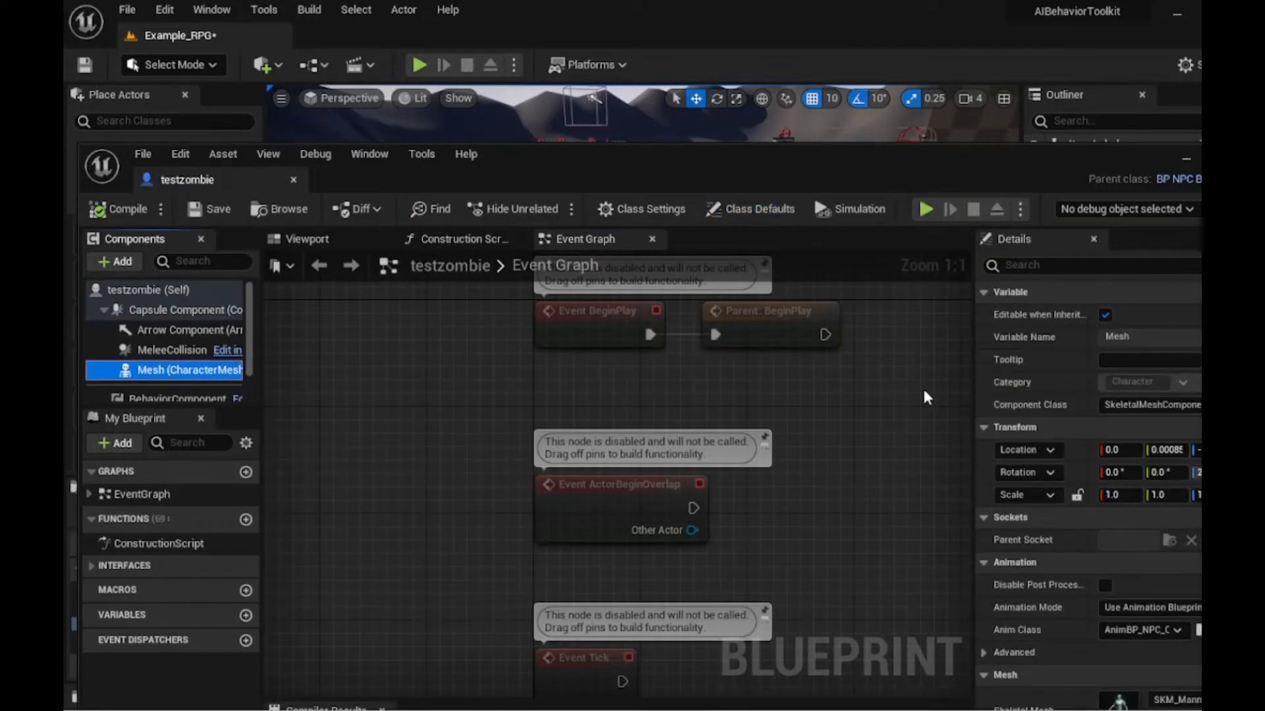
scroll(1182, 511, down, 3)
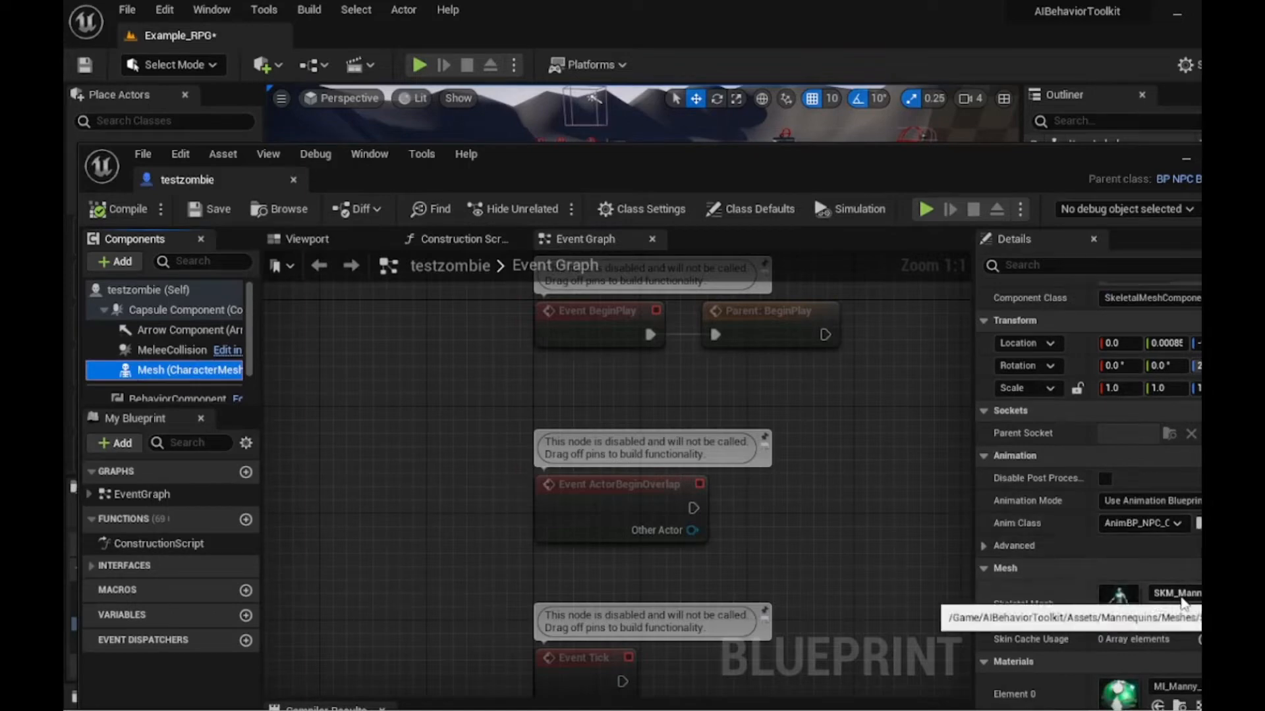
click(1178, 594)
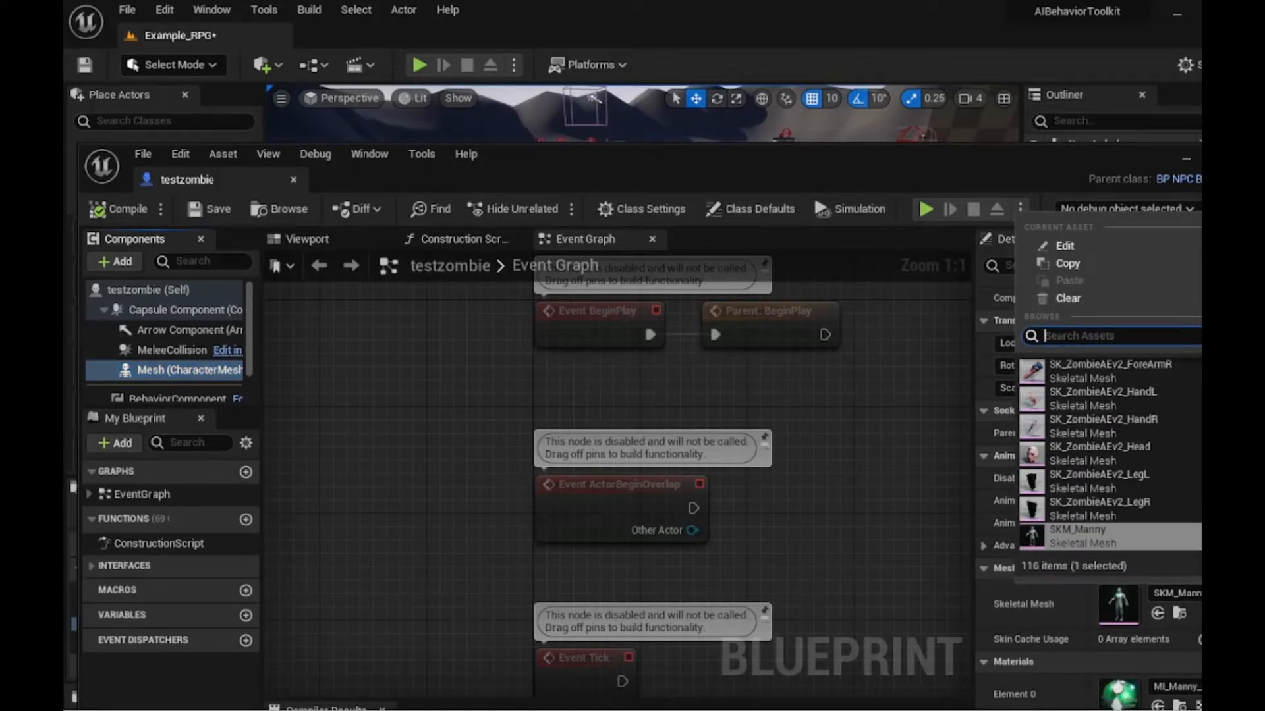
text(aa)
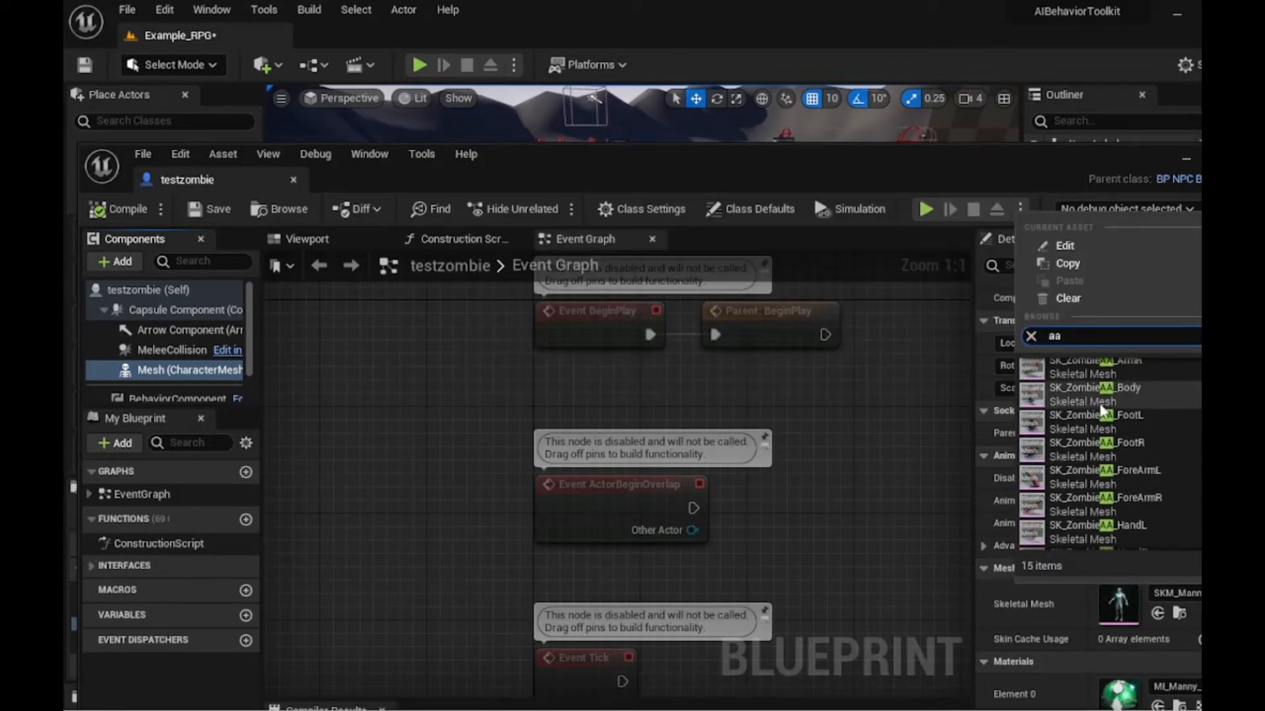
scroll(1105, 409, up, 3)
click(1104, 407)
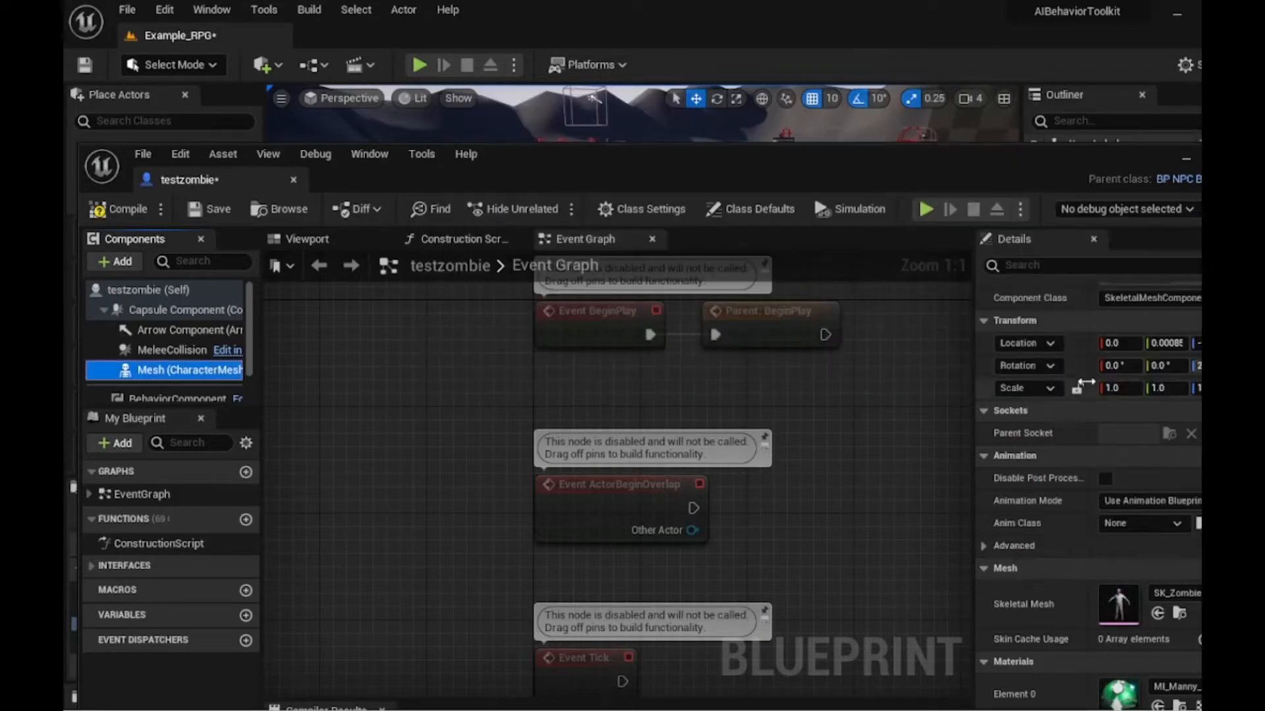
- Set the Mesh component's Element 0 material to MI_ZombieAA_MAT_V1
click(278, 239)
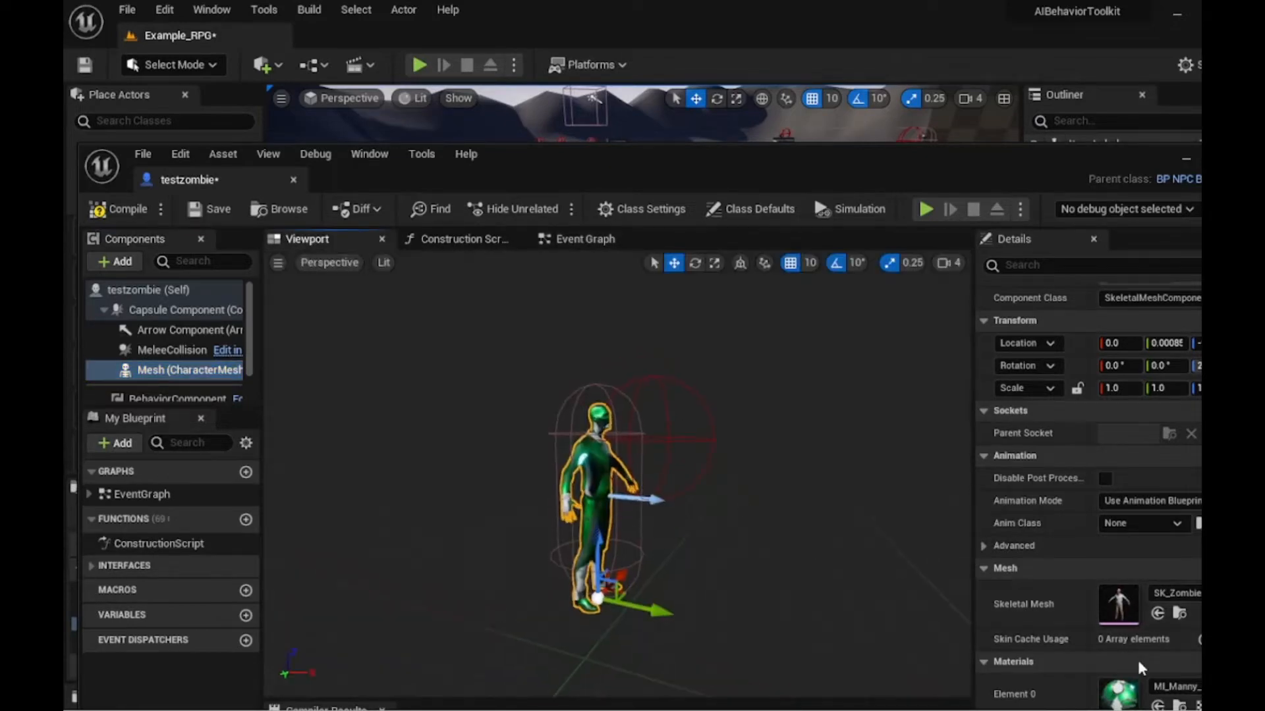
click(1164, 689)
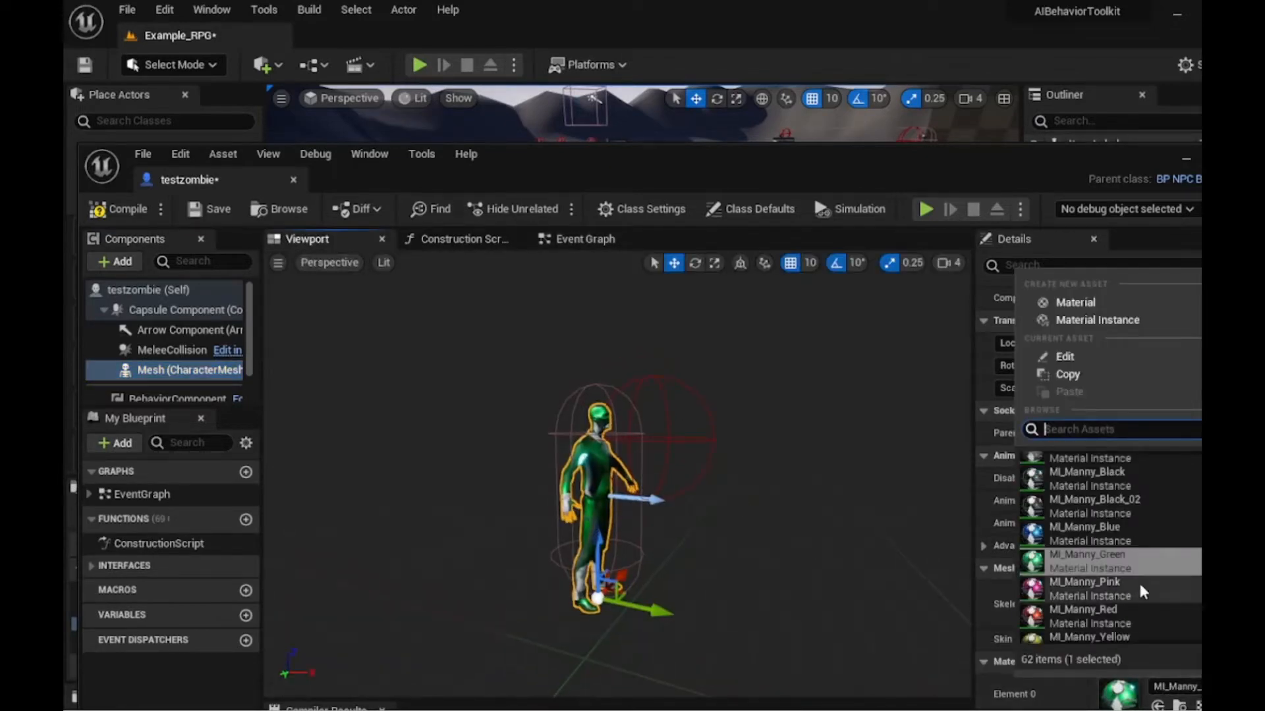
text(aa)
scroll(1102, 497, down, 2)
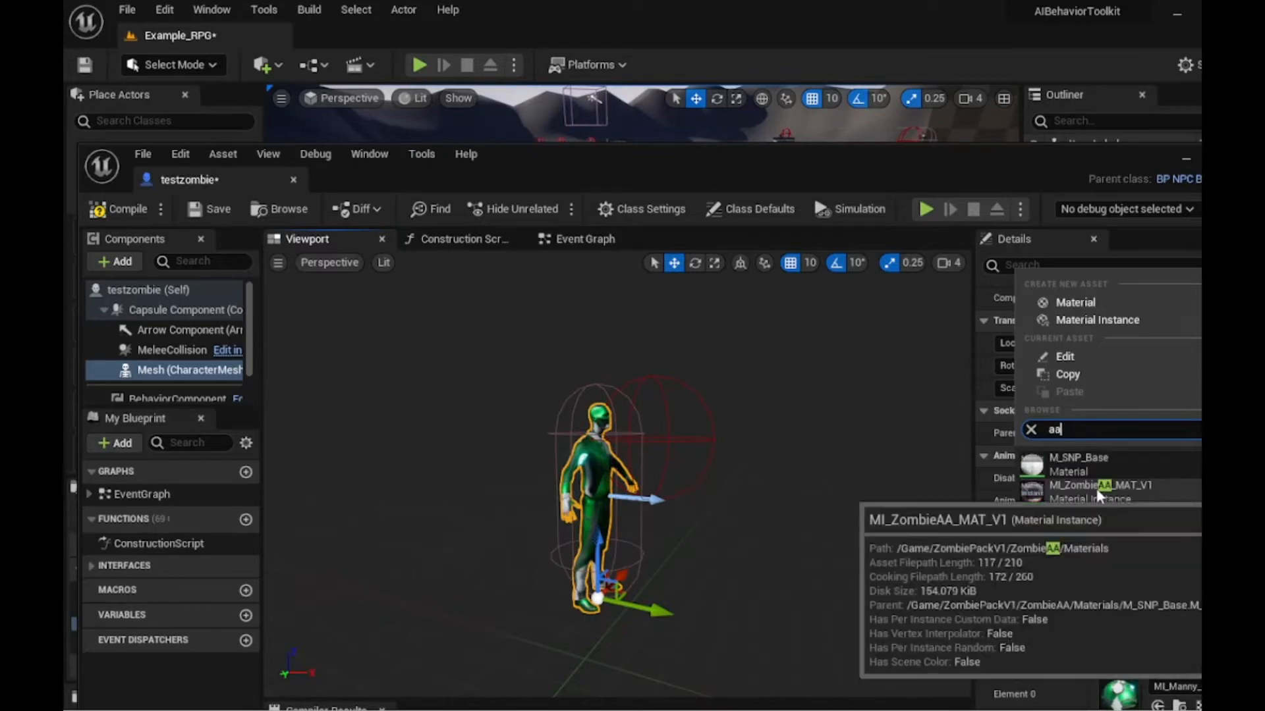
click(1095, 486)
- Set the Mesh component's Anim Class to TextzombieAnimBP
right_drag(803, 499, 714, 490)
key(d)
key(w)
click(1134, 523)
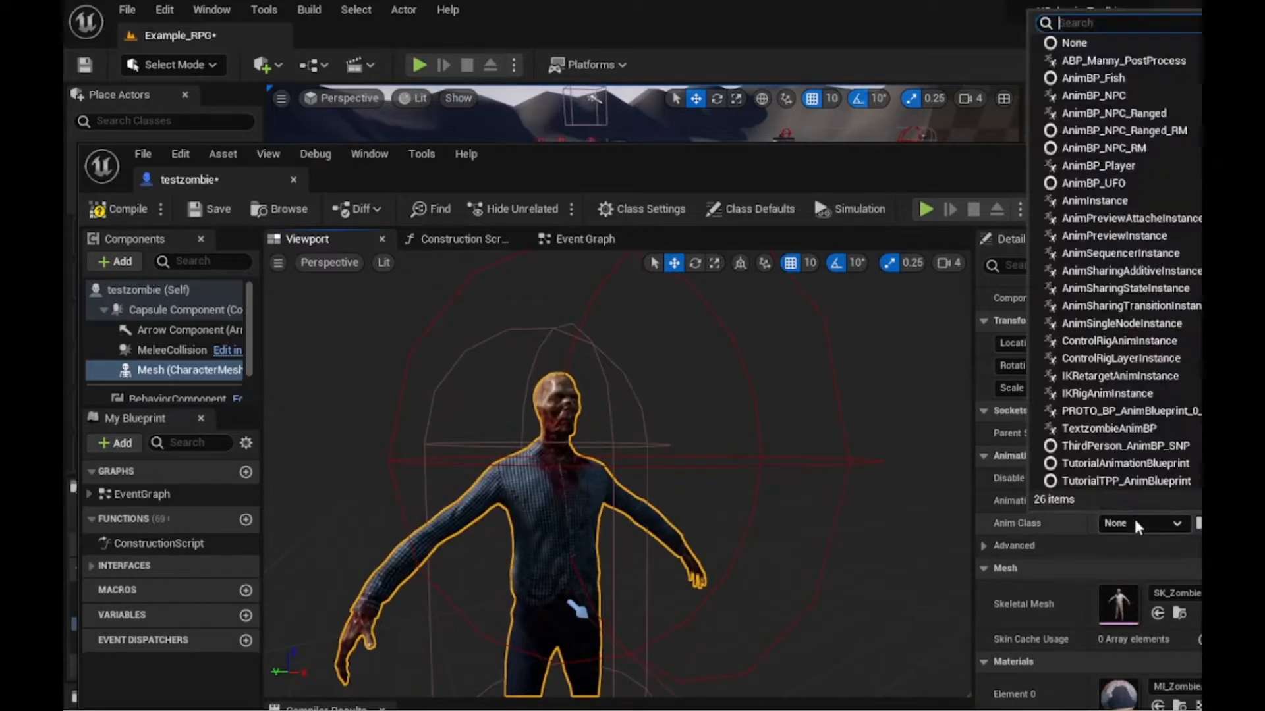
text(test)
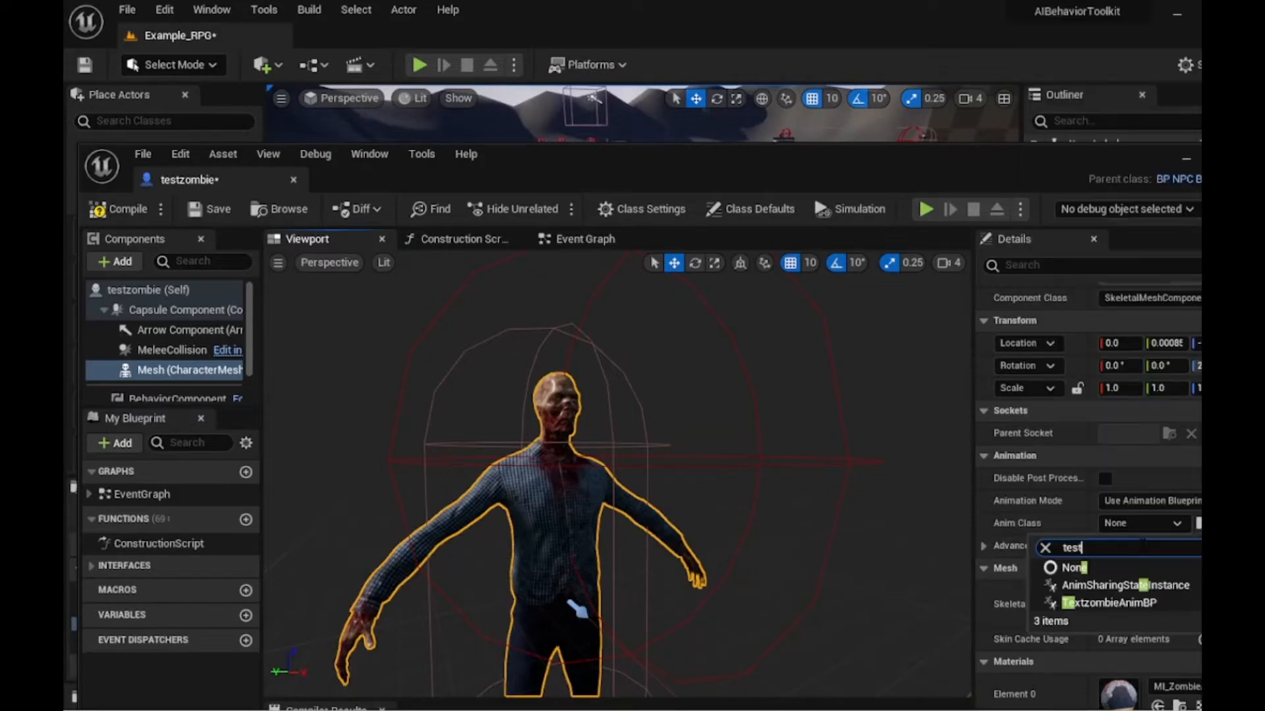
key(BackSpace)
key(BackSpace)
key(BackSpace)
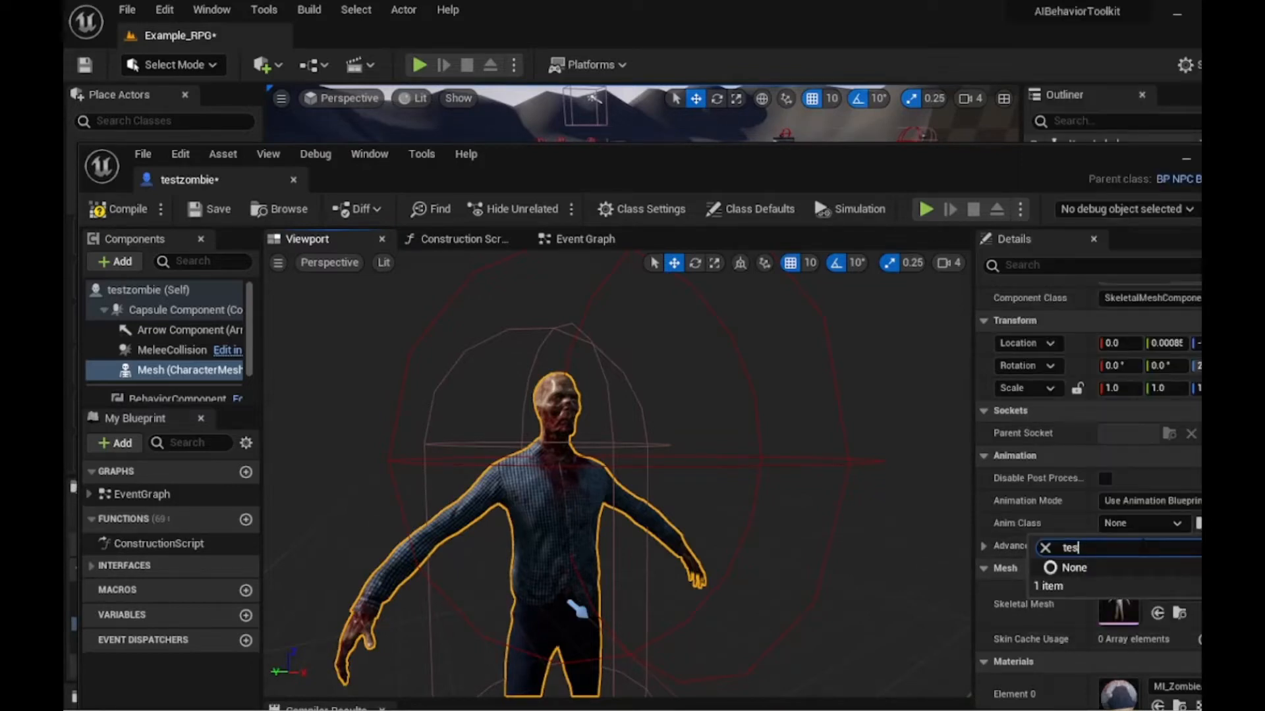
text(zombie)
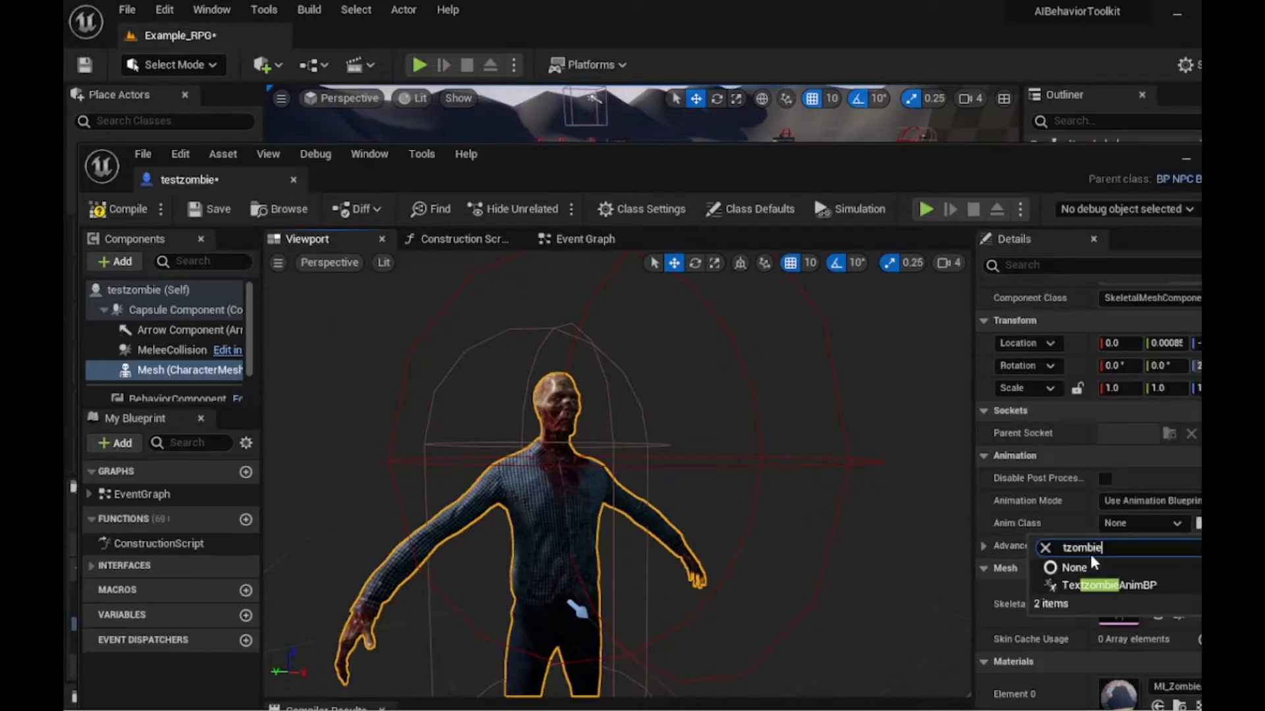
click(1130, 589)
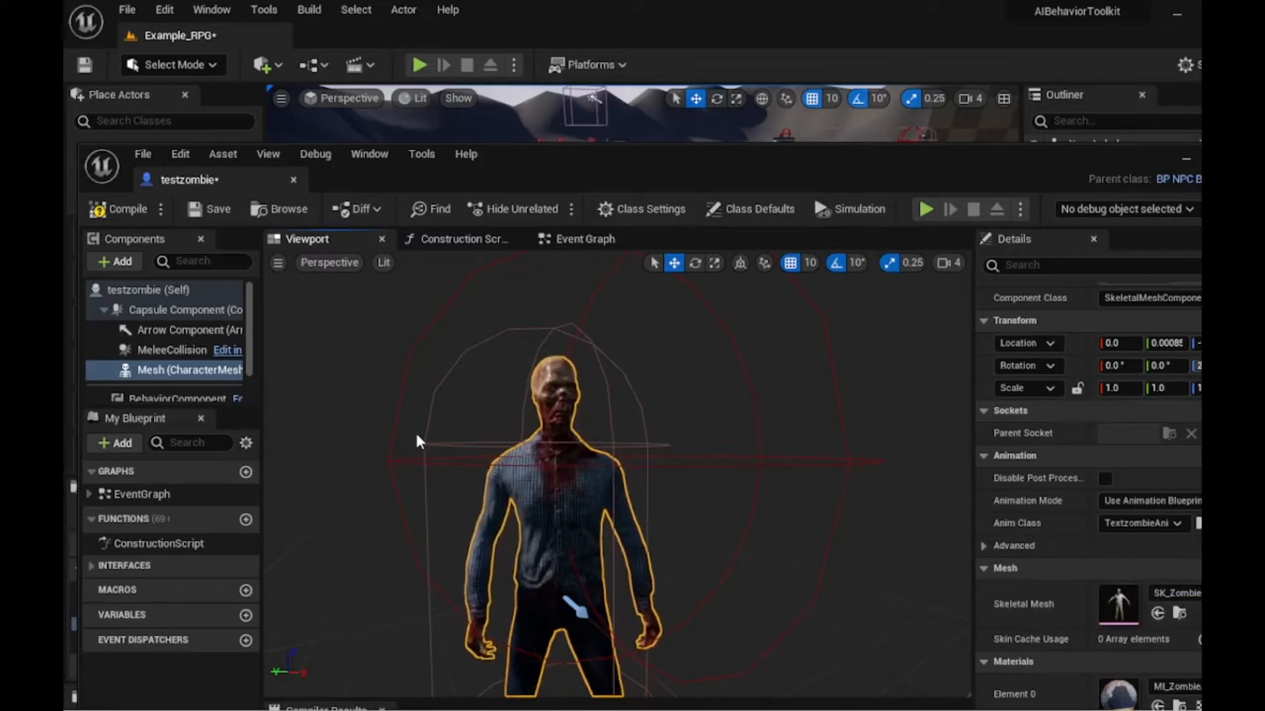
- Compile and save the testzombie blueprint, then close its editor
click(112, 209)
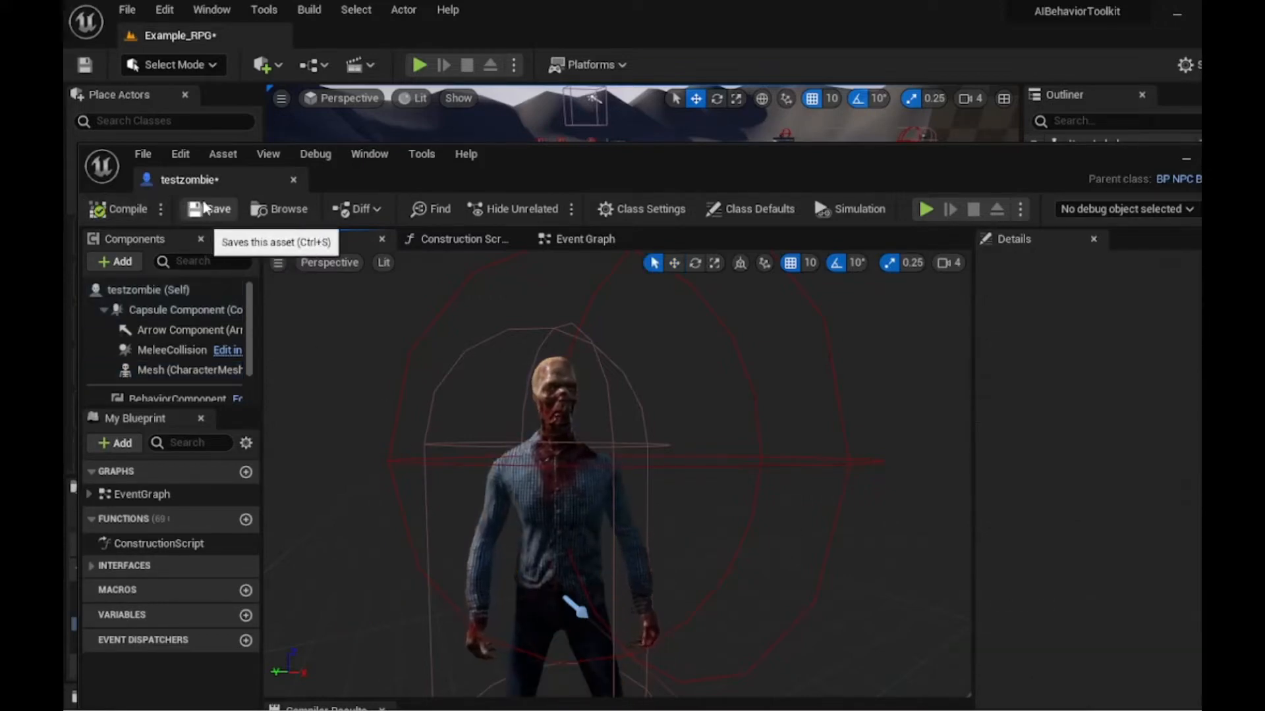
click(213, 209)
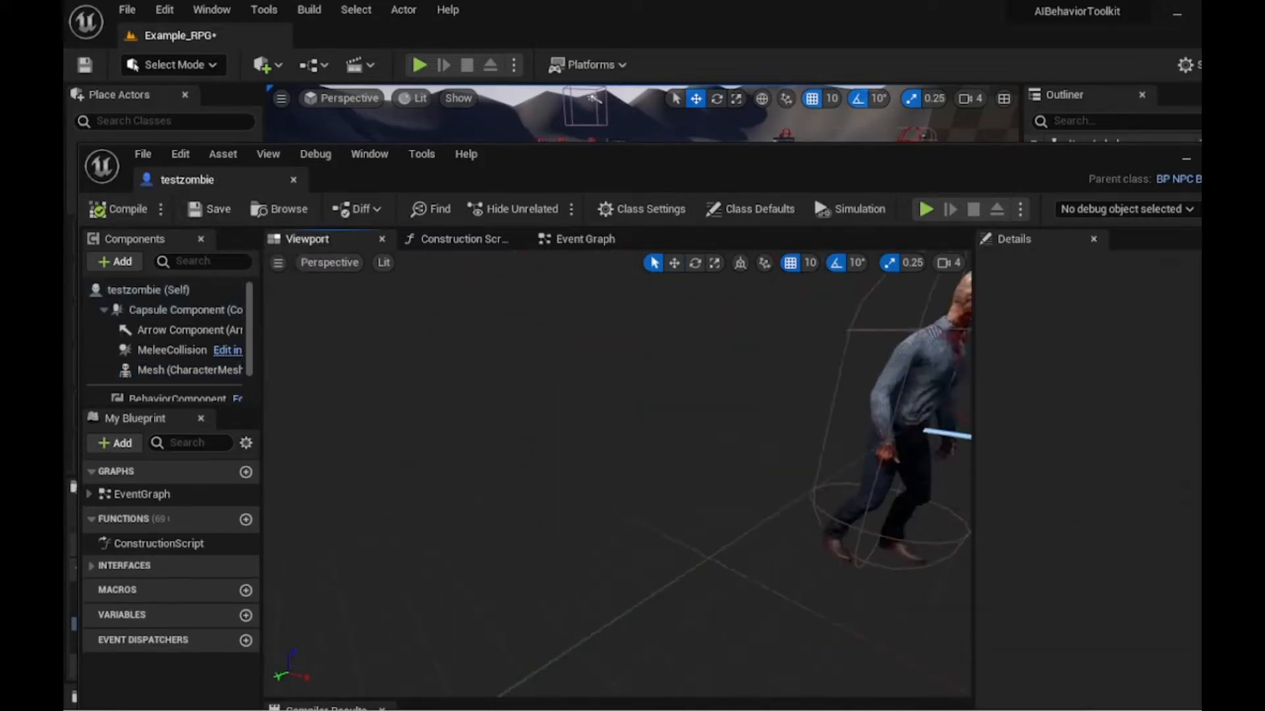
right_drag(617, 474, 582, 480)
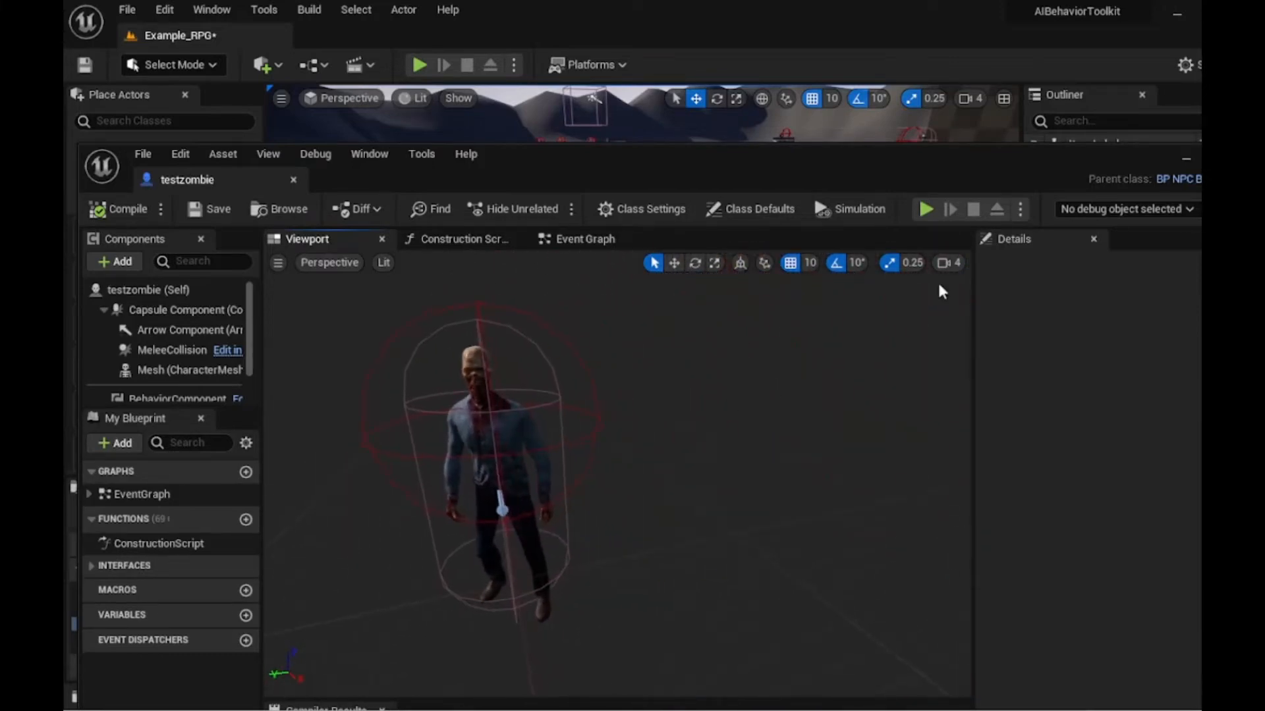
click(1184, 160)
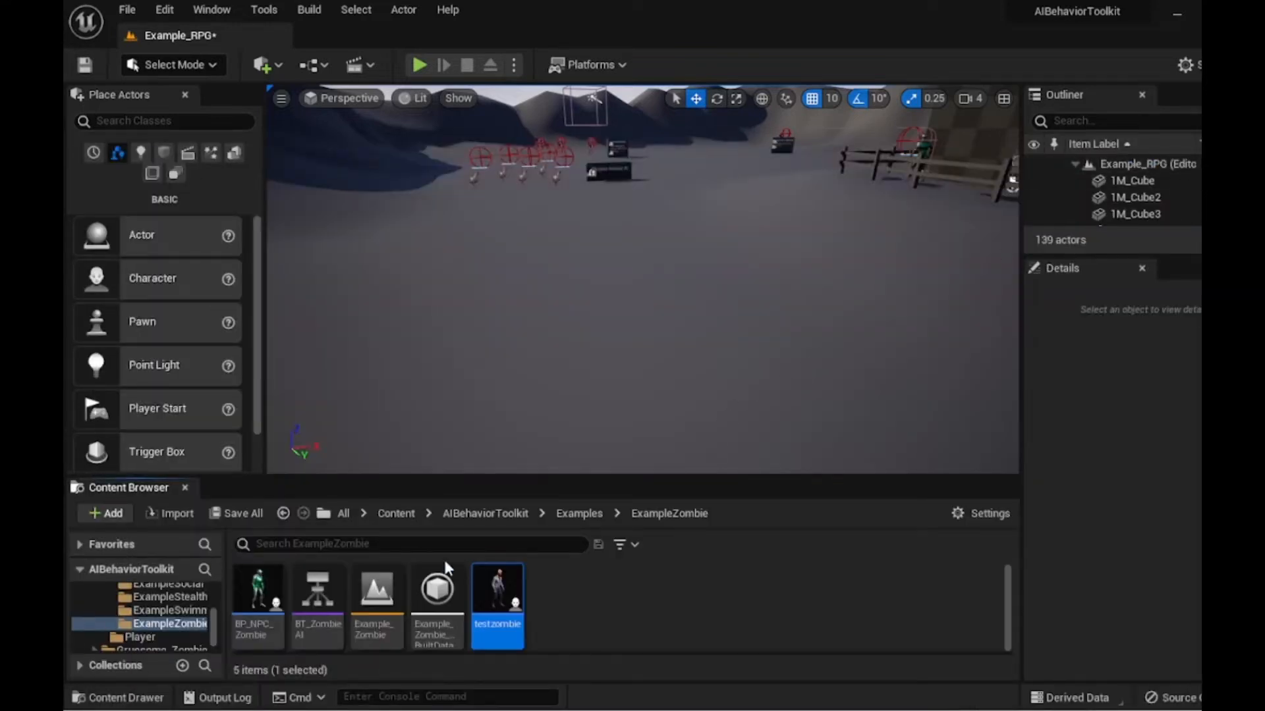
- Open the Gruesome_Zombie_AnimSet folder from the Content root
click(399, 515)
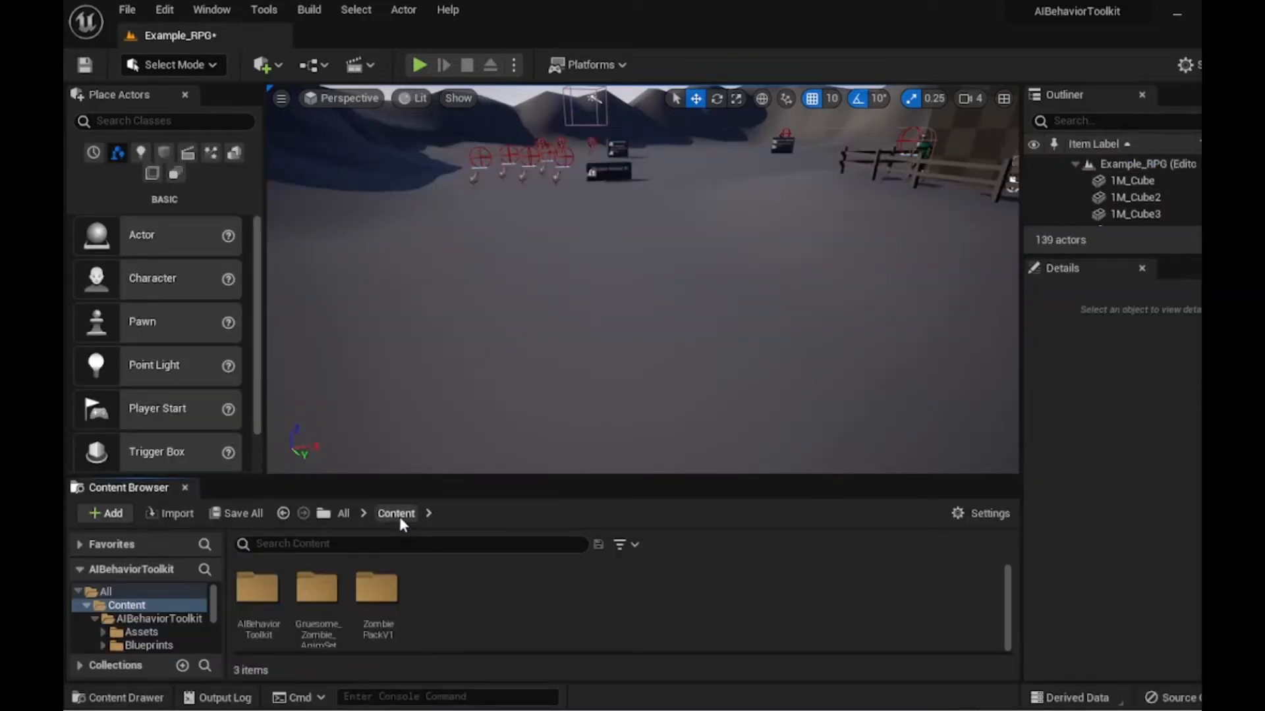
double_click(314, 596)
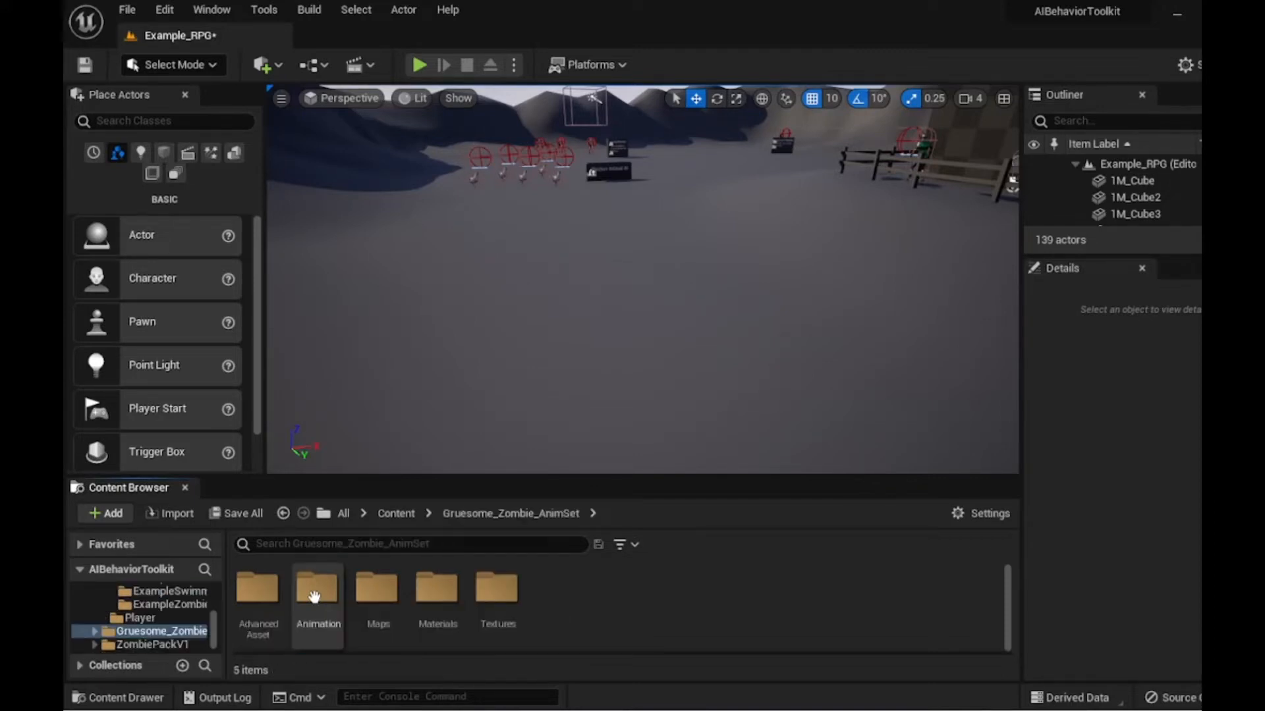
- Delete the UE4_Mannequin_Skeleton in the zombie Animation/Skeleton folder, replacing its references with SK_Mannequin_Skeleton, and save the affected assets
double_click(314, 596)
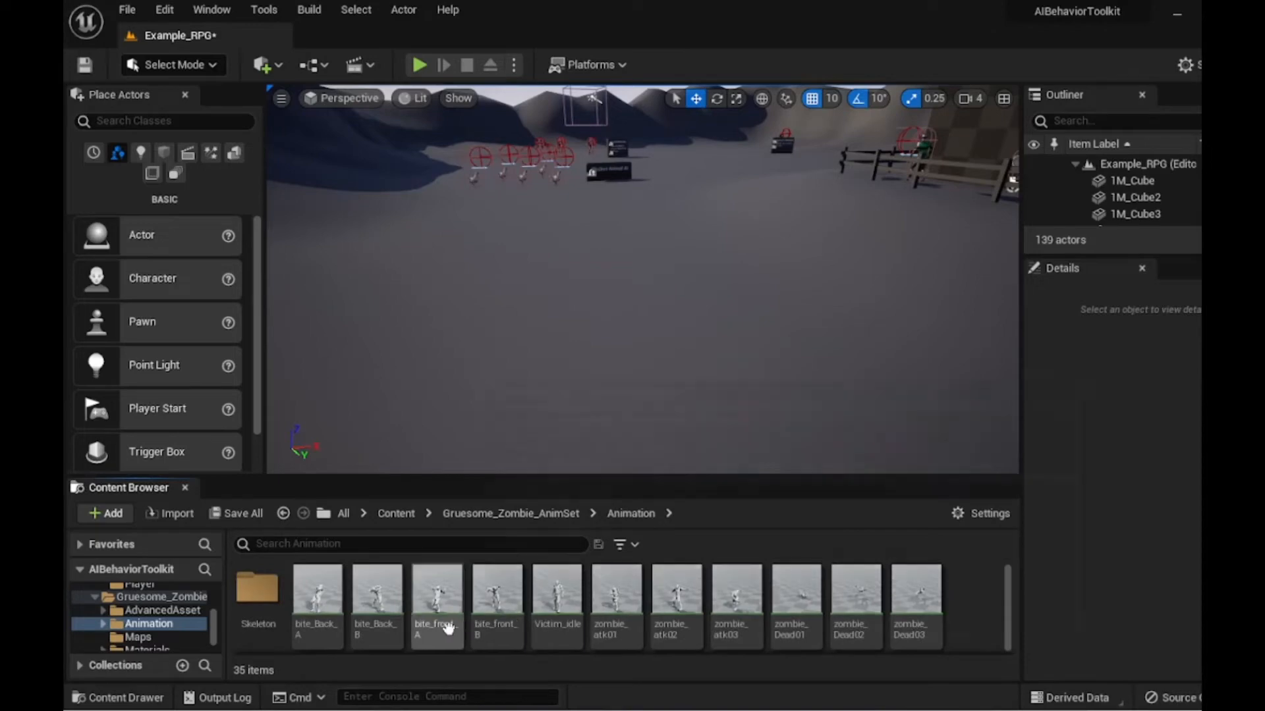
click(318, 602)
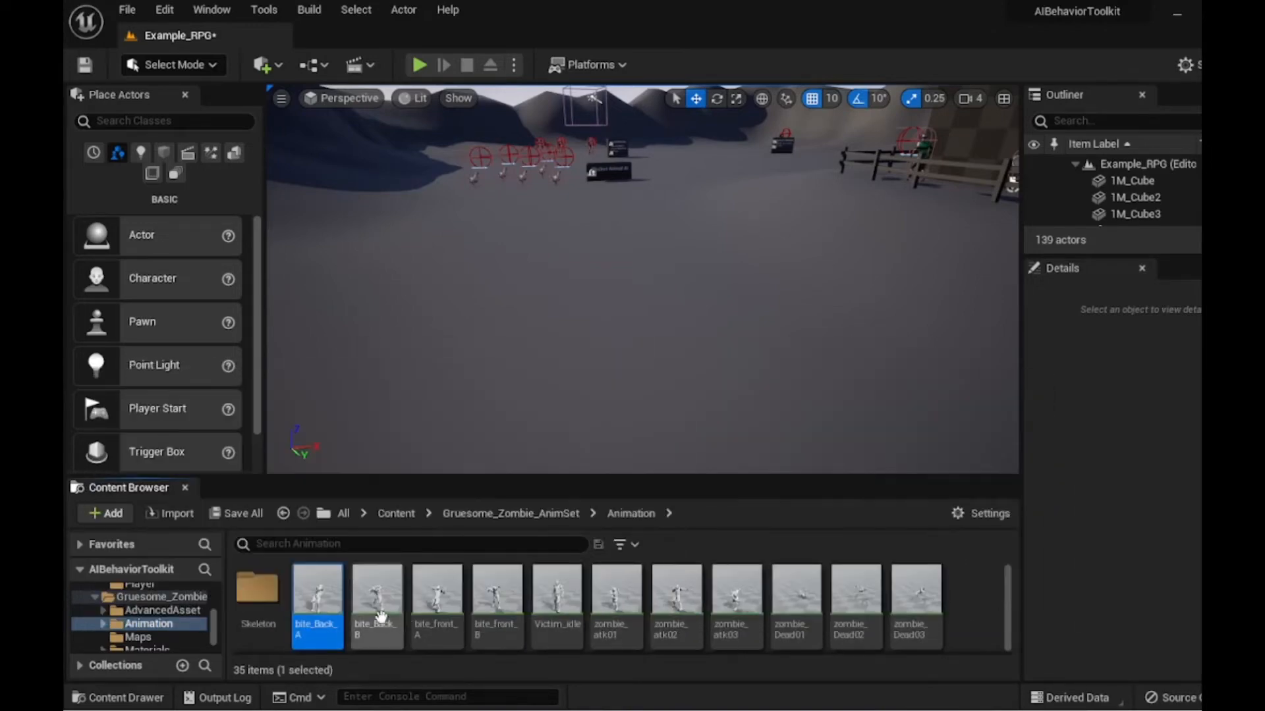
double_click(249, 590)
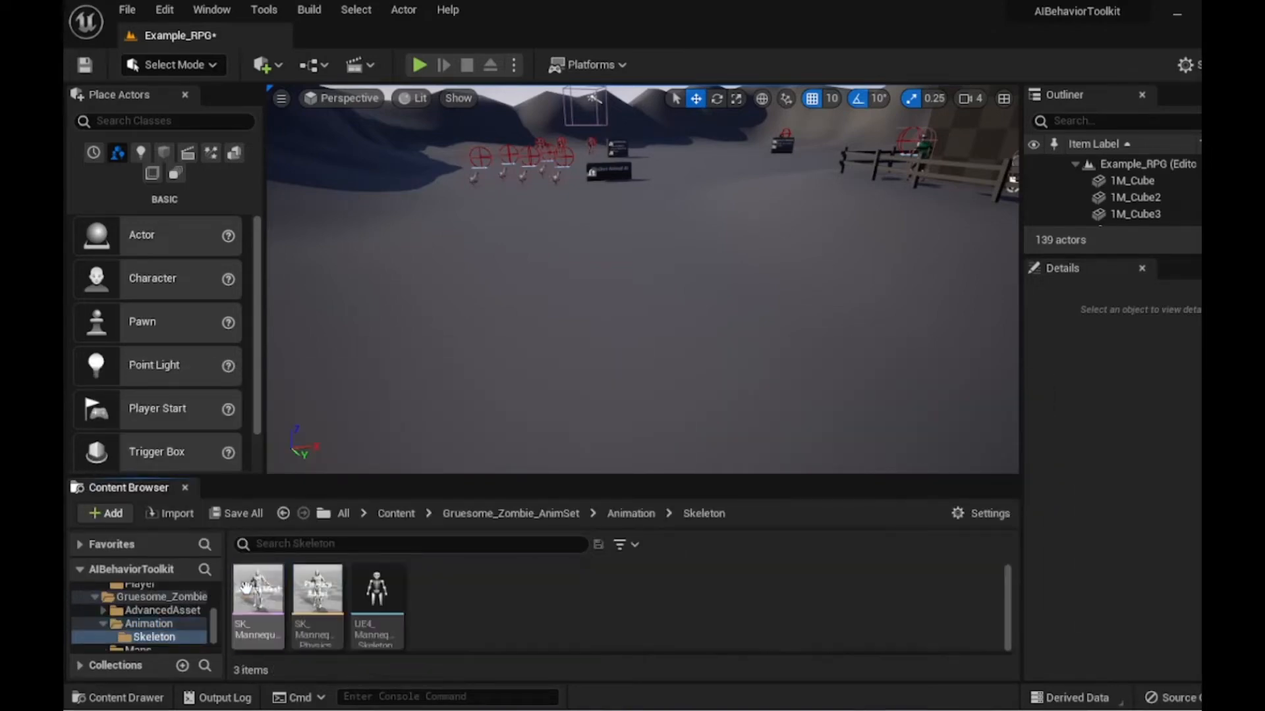
right_click(382, 581)
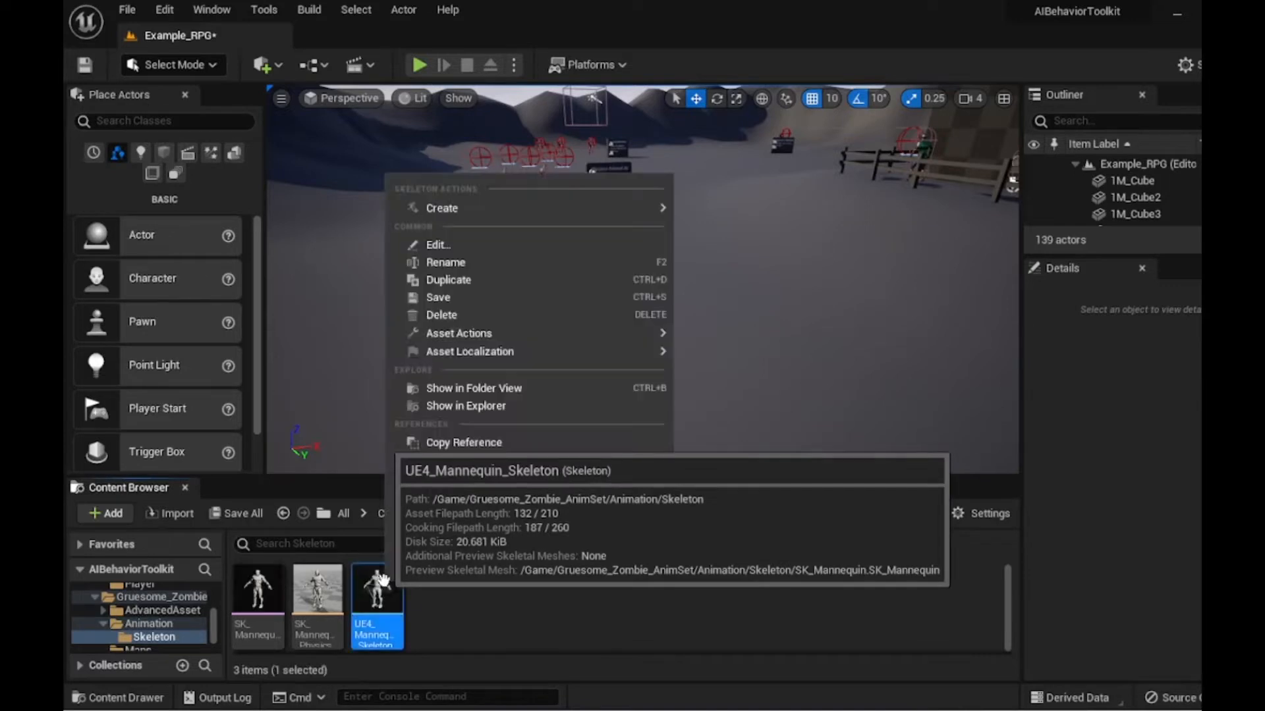
click(461, 314)
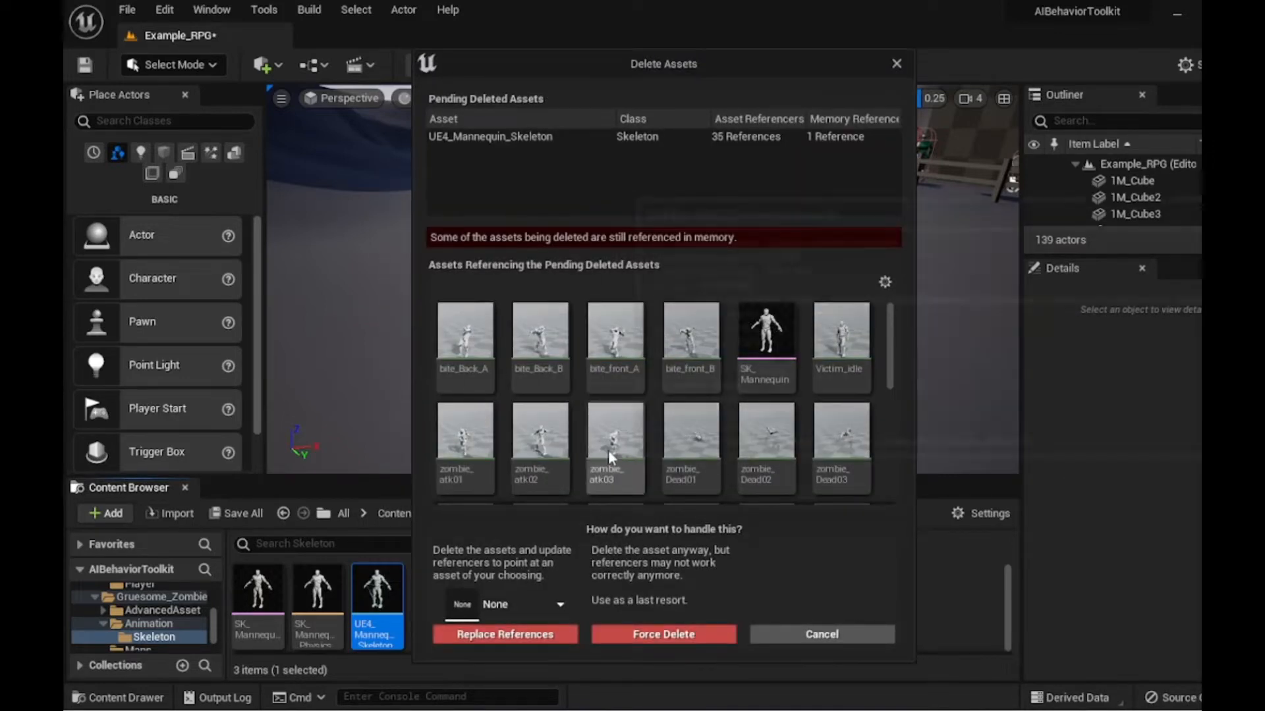
click(517, 611)
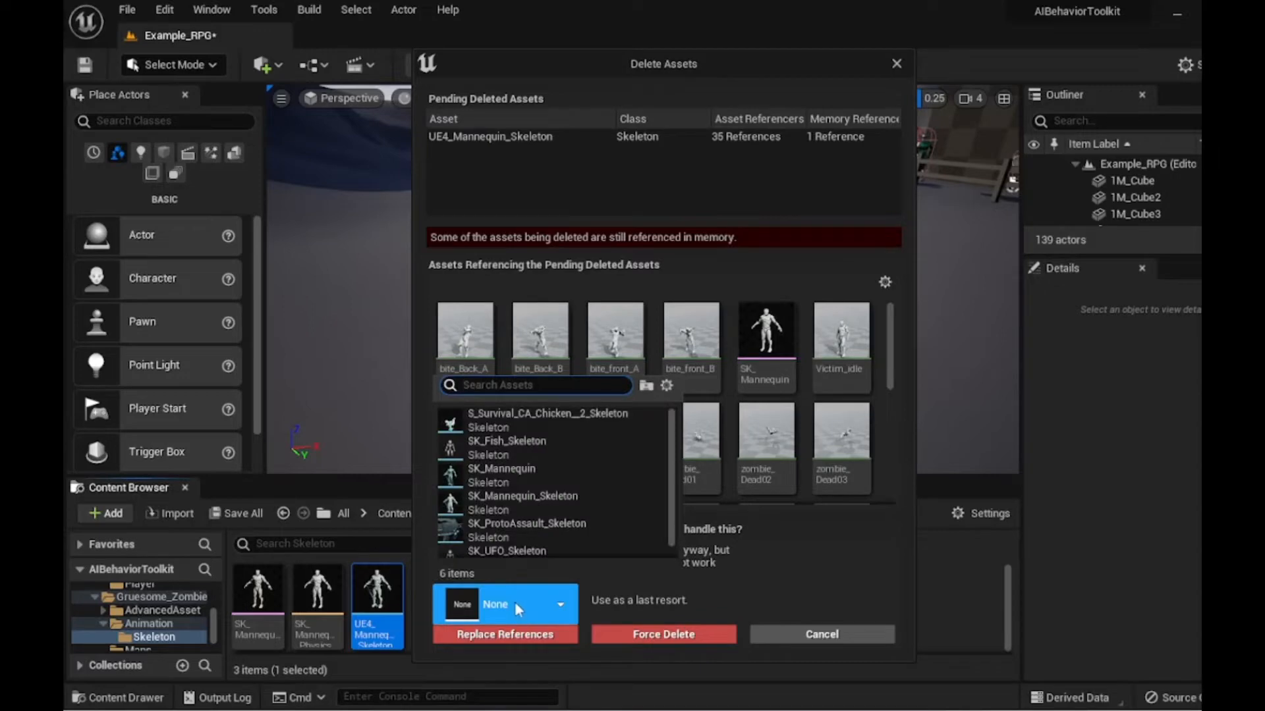
click(518, 495)
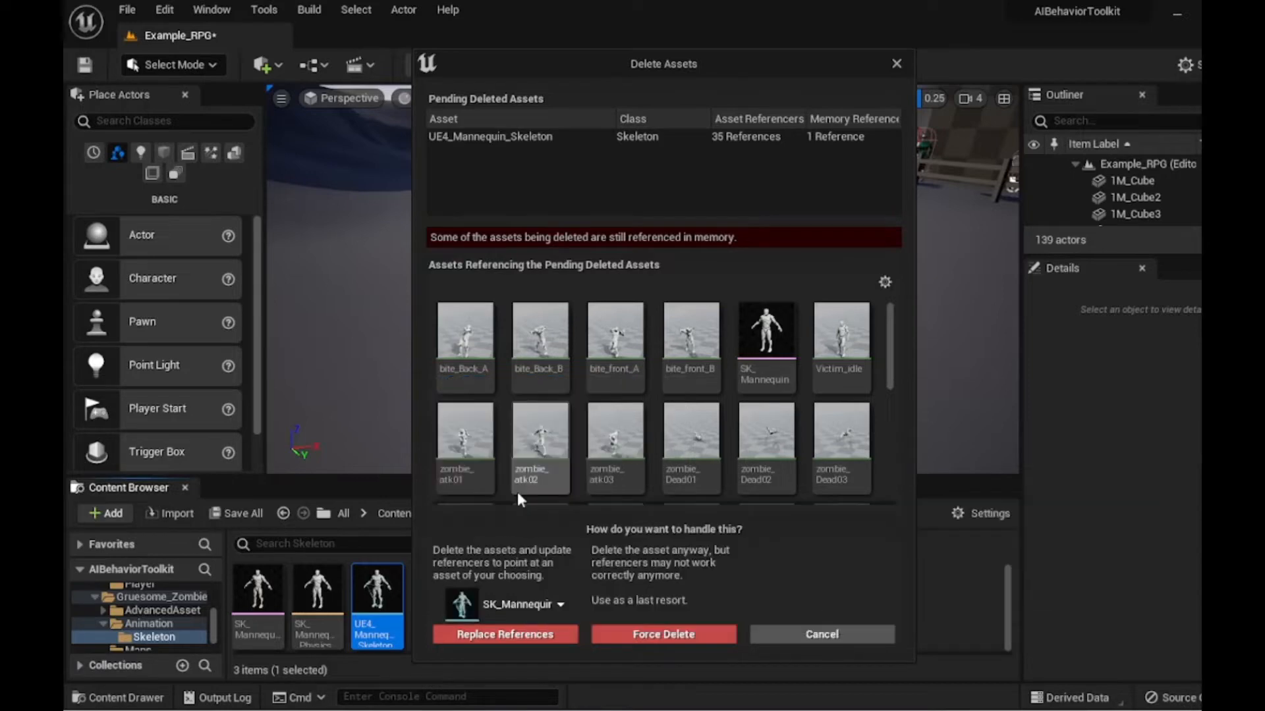
click(496, 634)
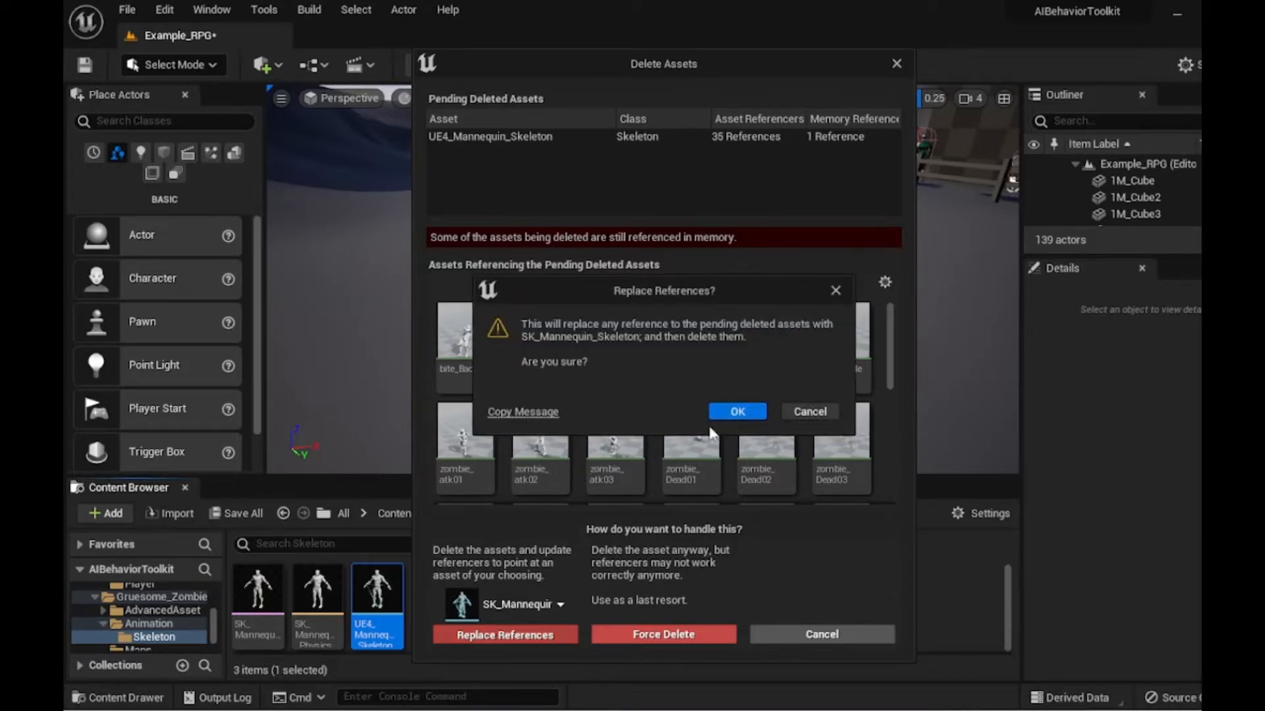
click(737, 412)
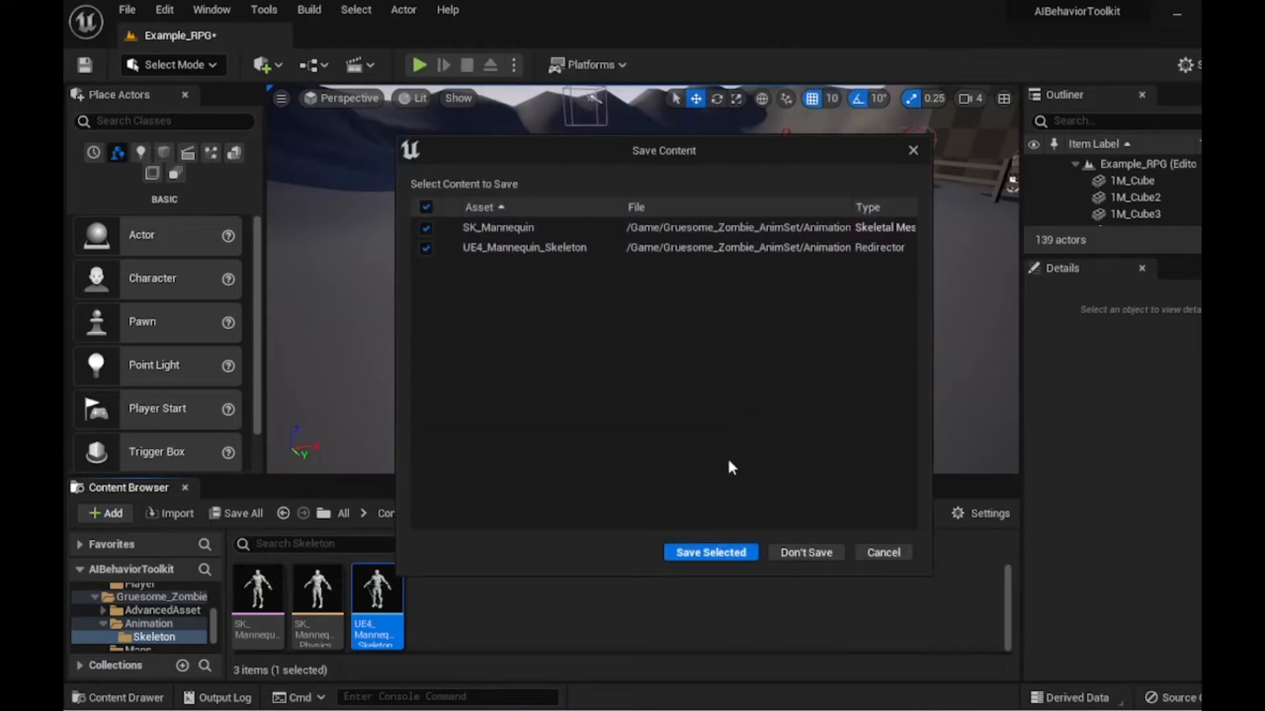
click(714, 552)
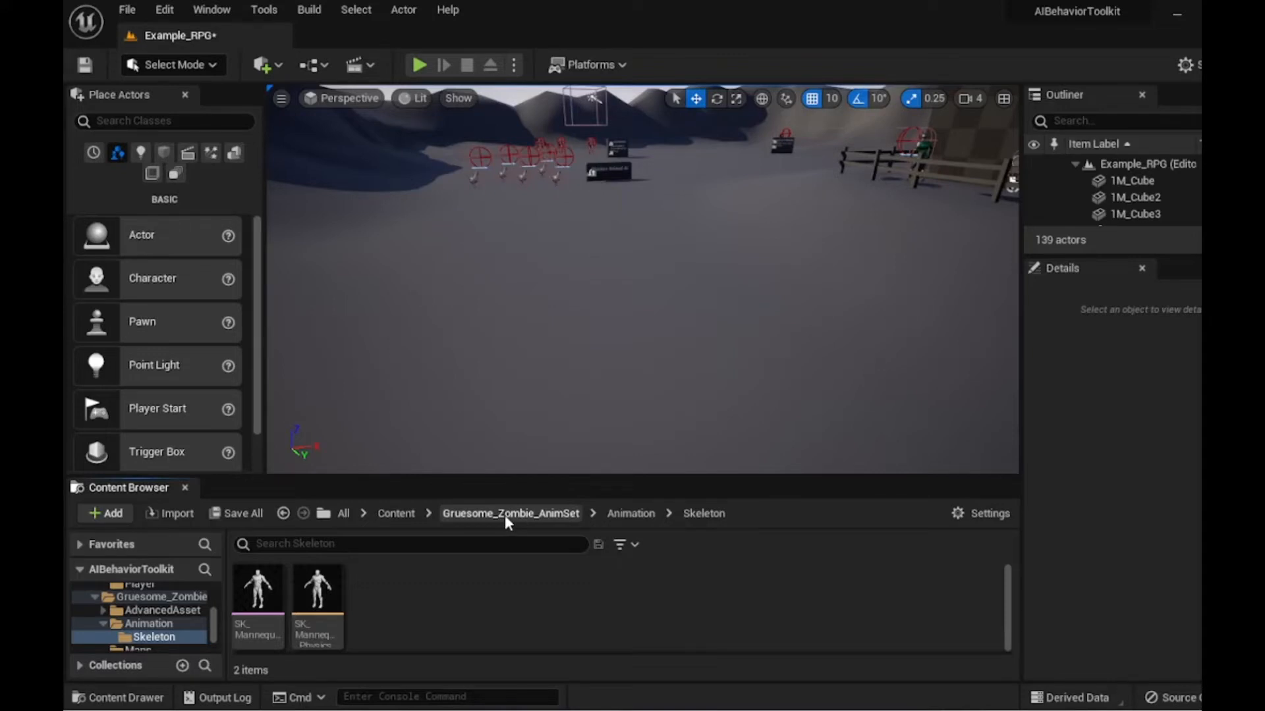
- Select all zombie animations in the Animation folder and start Duplicate and Retarget with the RTG_UE4Manny_UE5Manny IK retargeter
click(627, 513)
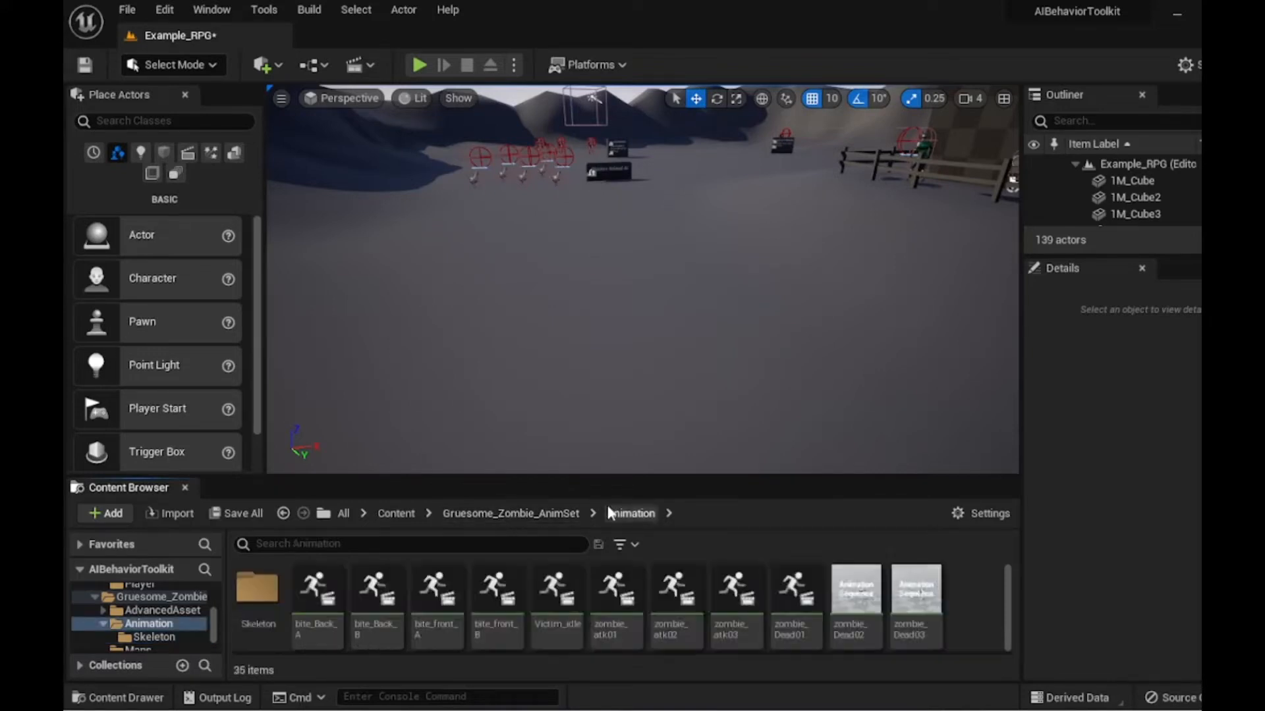
click(330, 603)
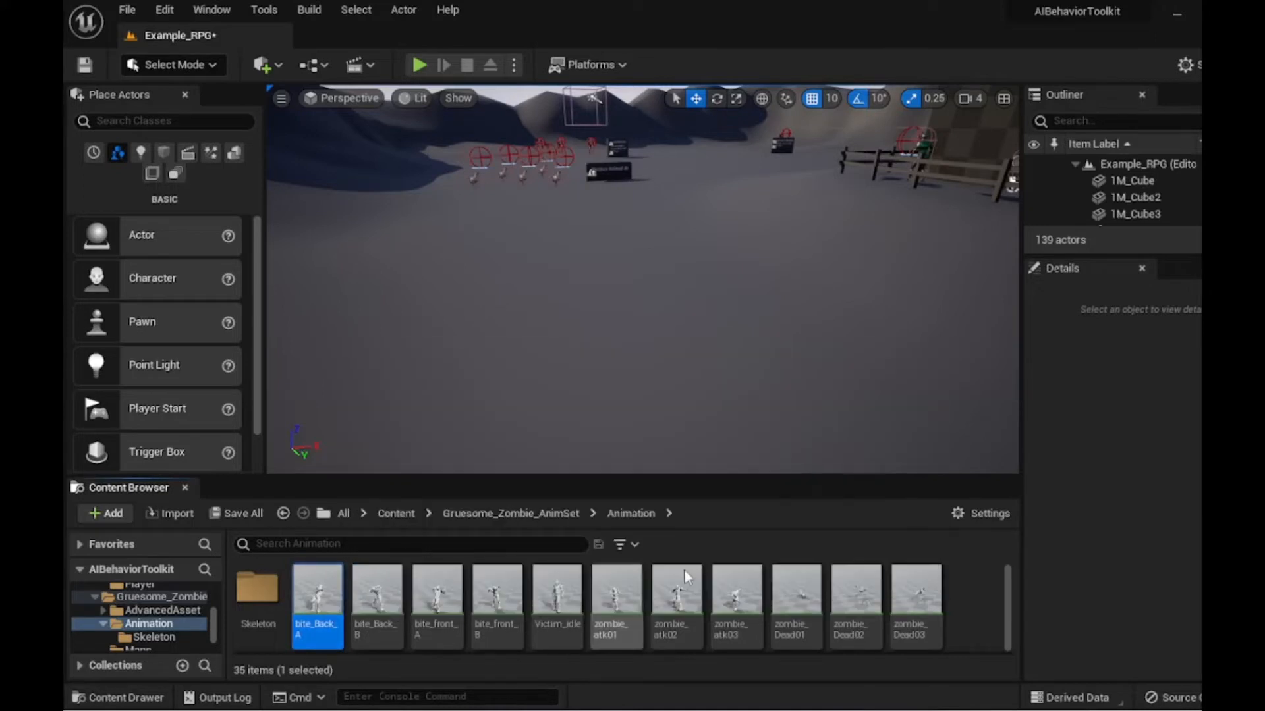
scroll(841, 591, down, 3)
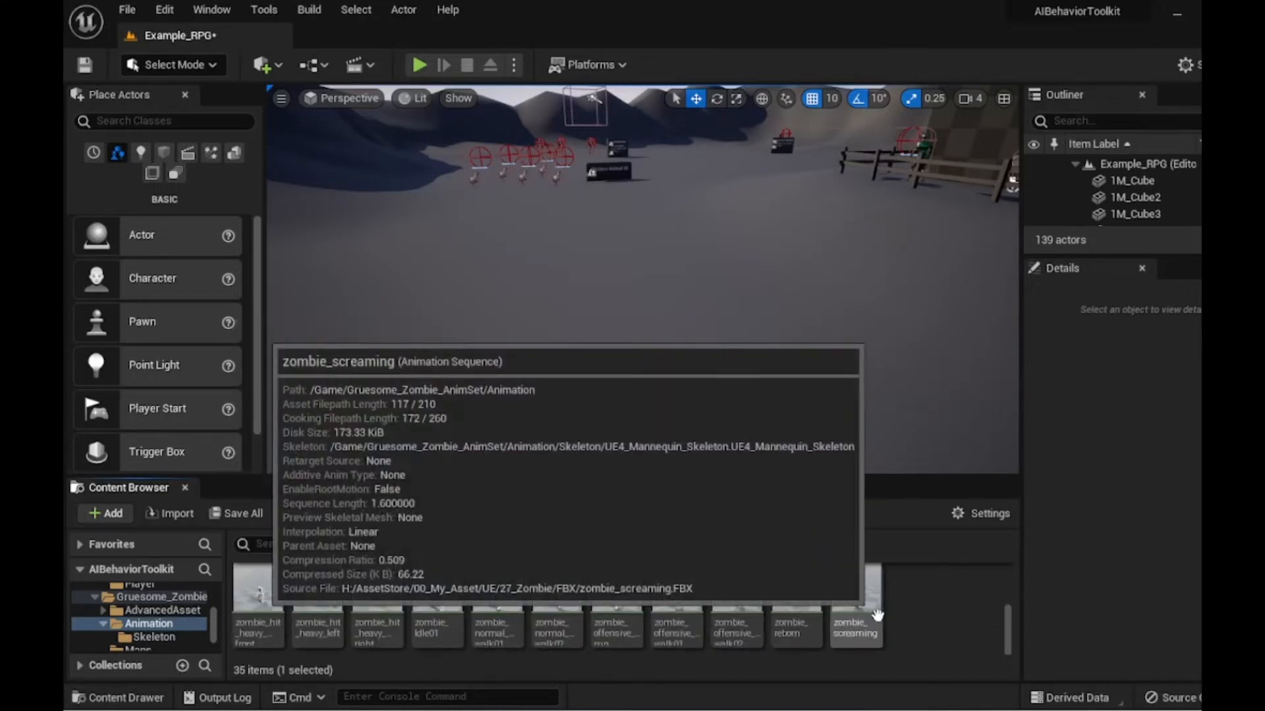
shift+click(868, 613)
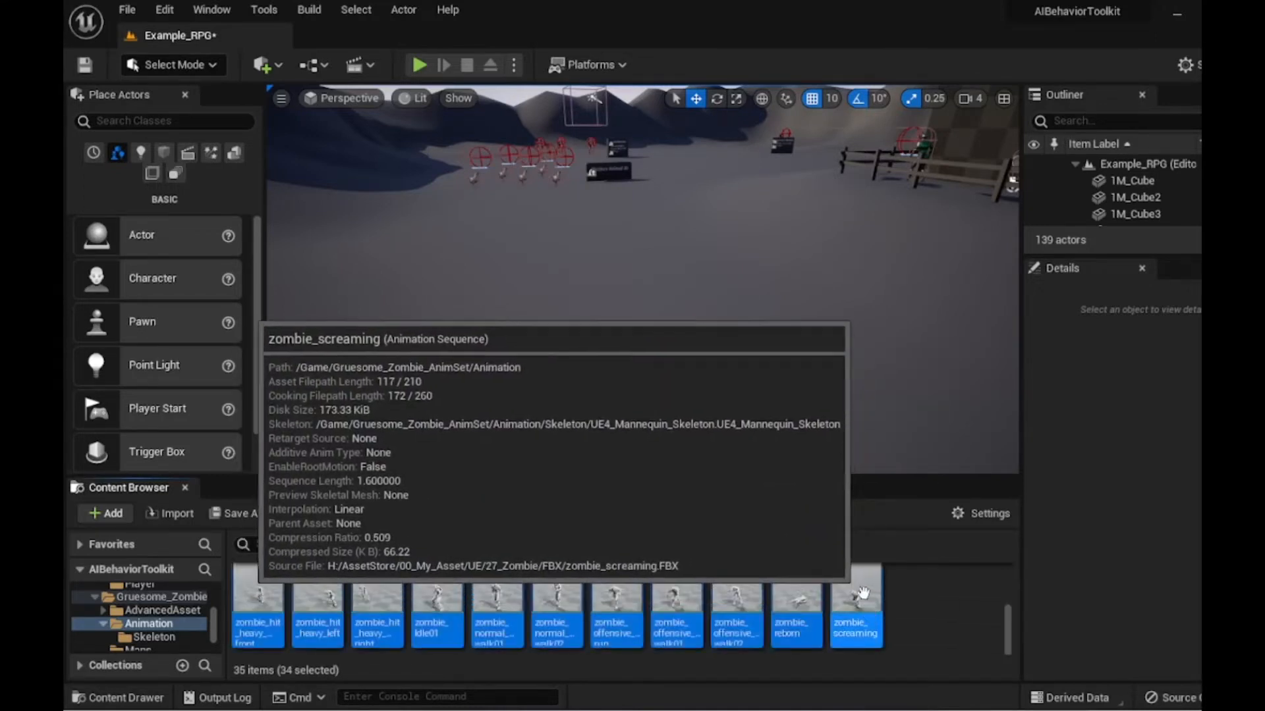
right_click(863, 591)
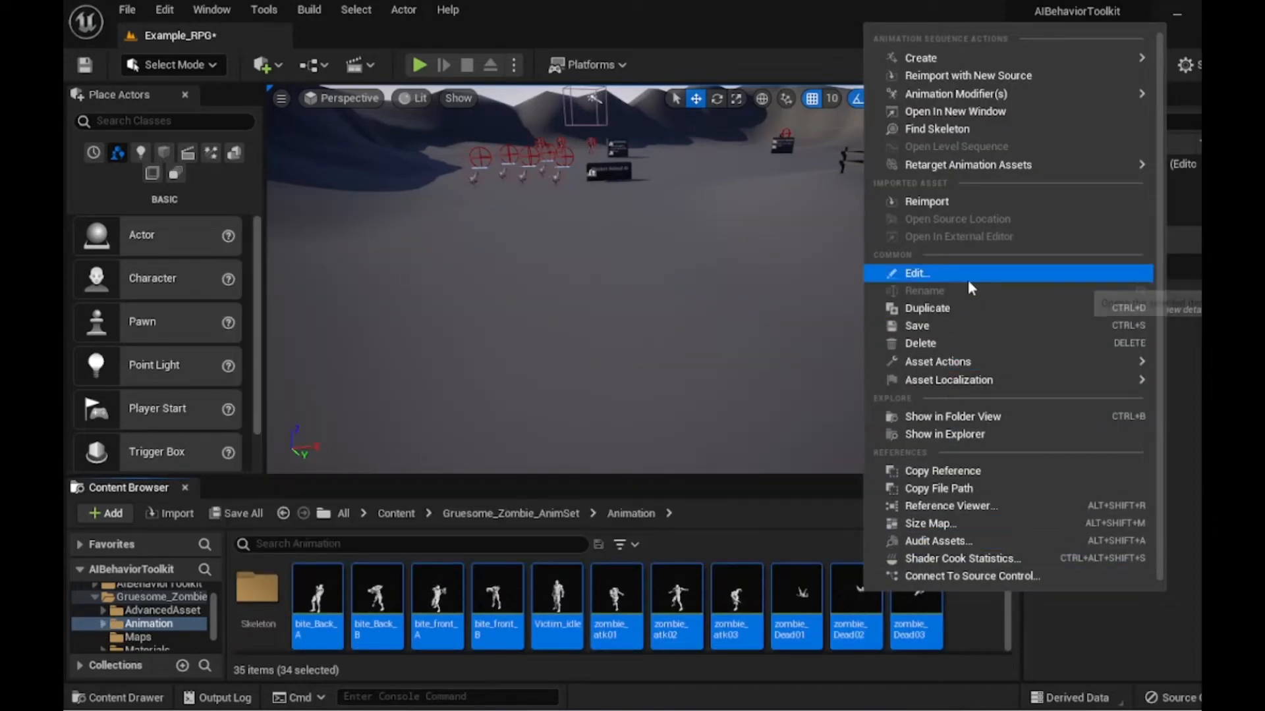
mouse_move(953, 162)
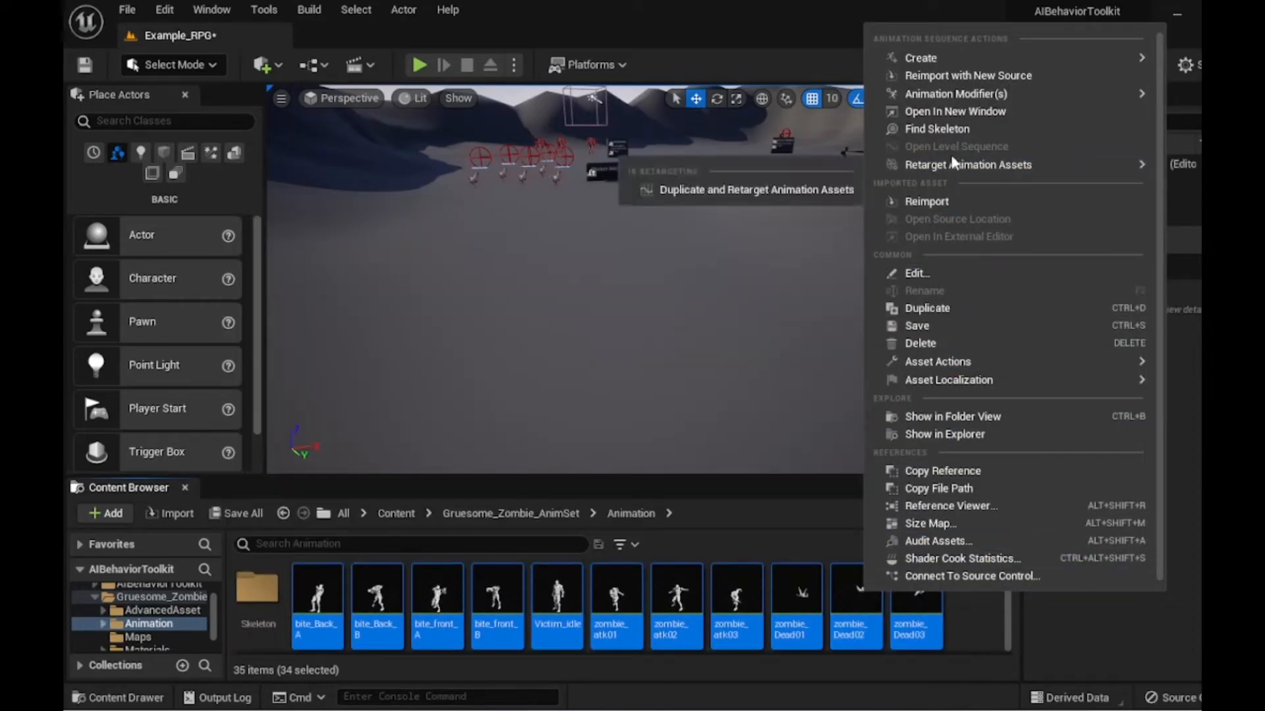
click(758, 192)
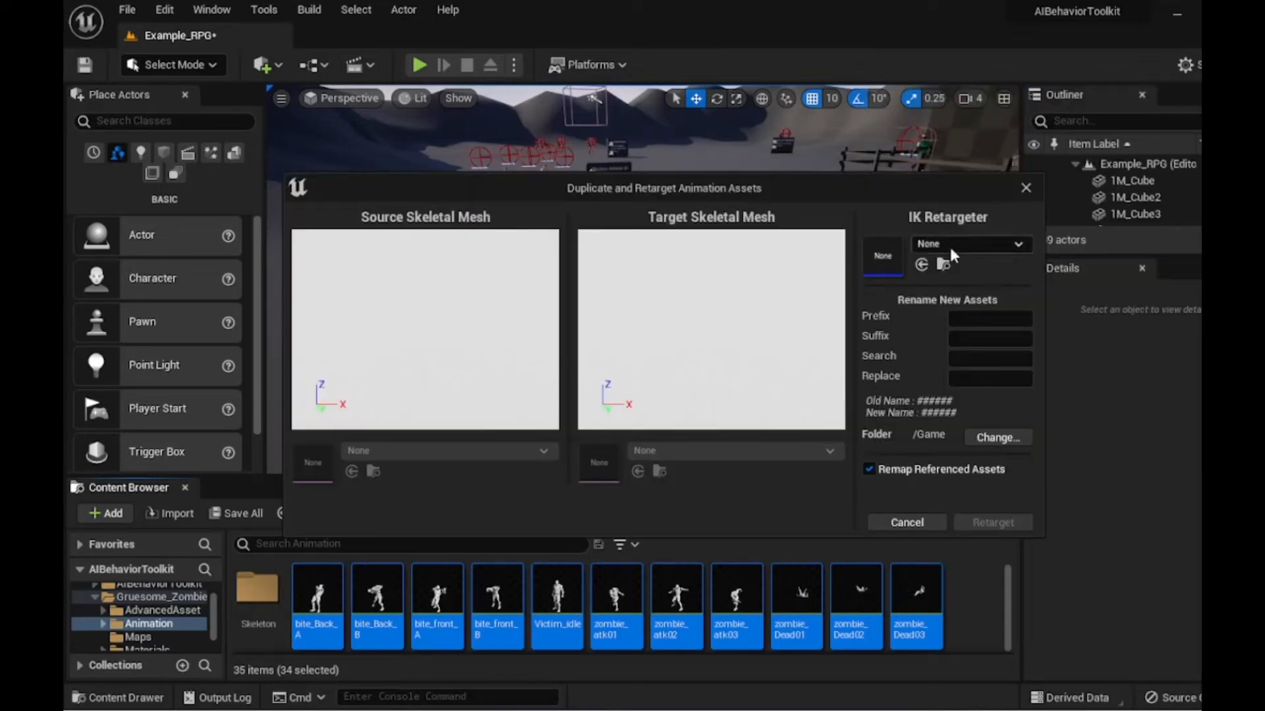
click(986, 243)
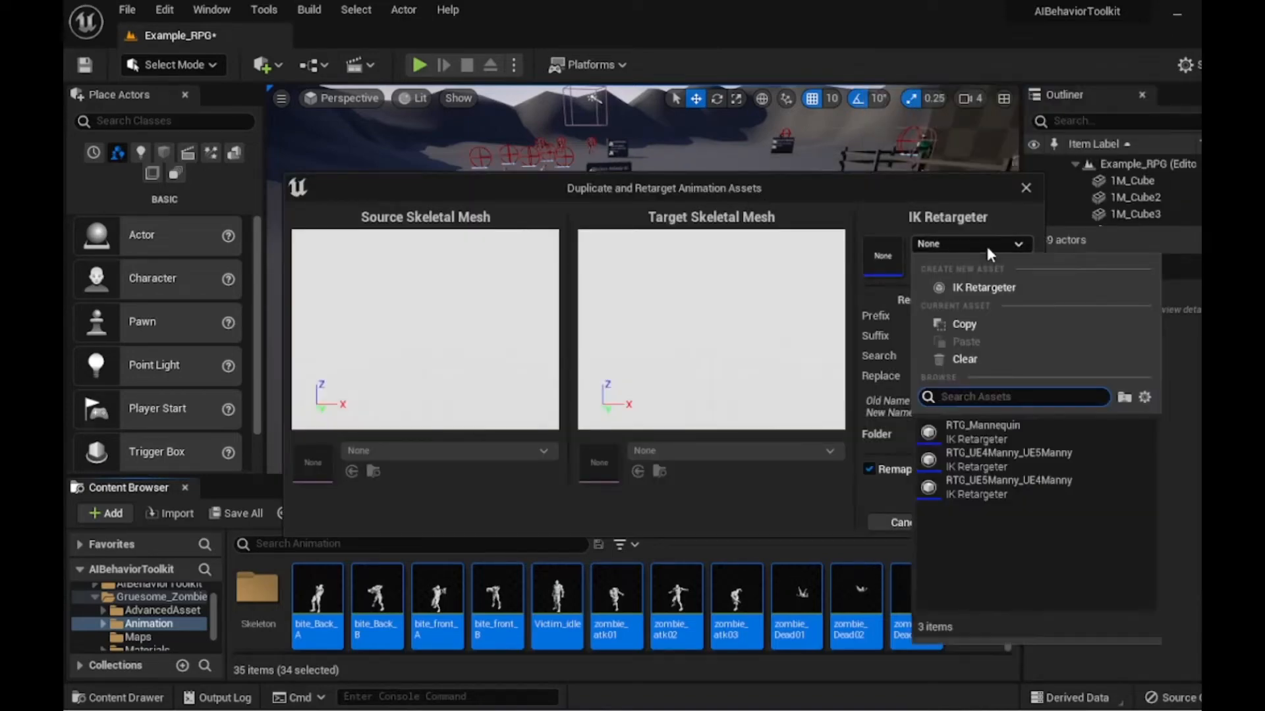
click(990, 459)
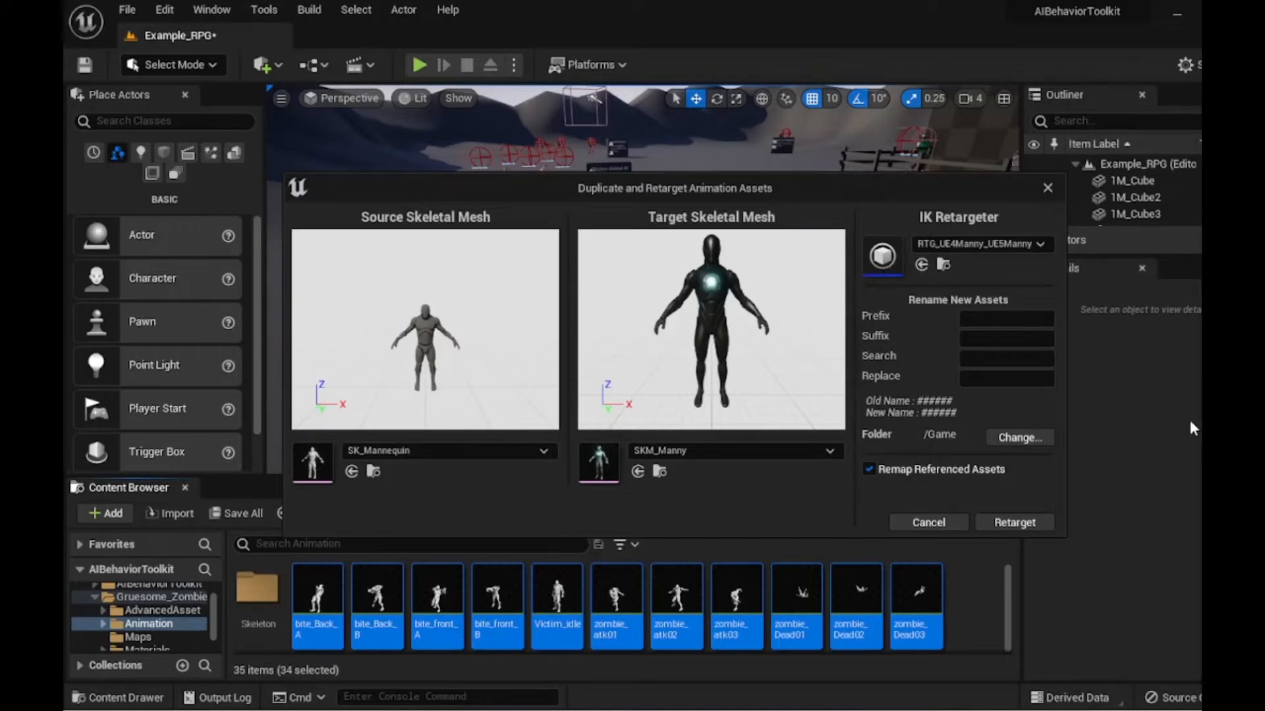
- Set the retarget output folder to /Game/AIBehaviorToolkit and retarget the selected animations
click(1014, 440)
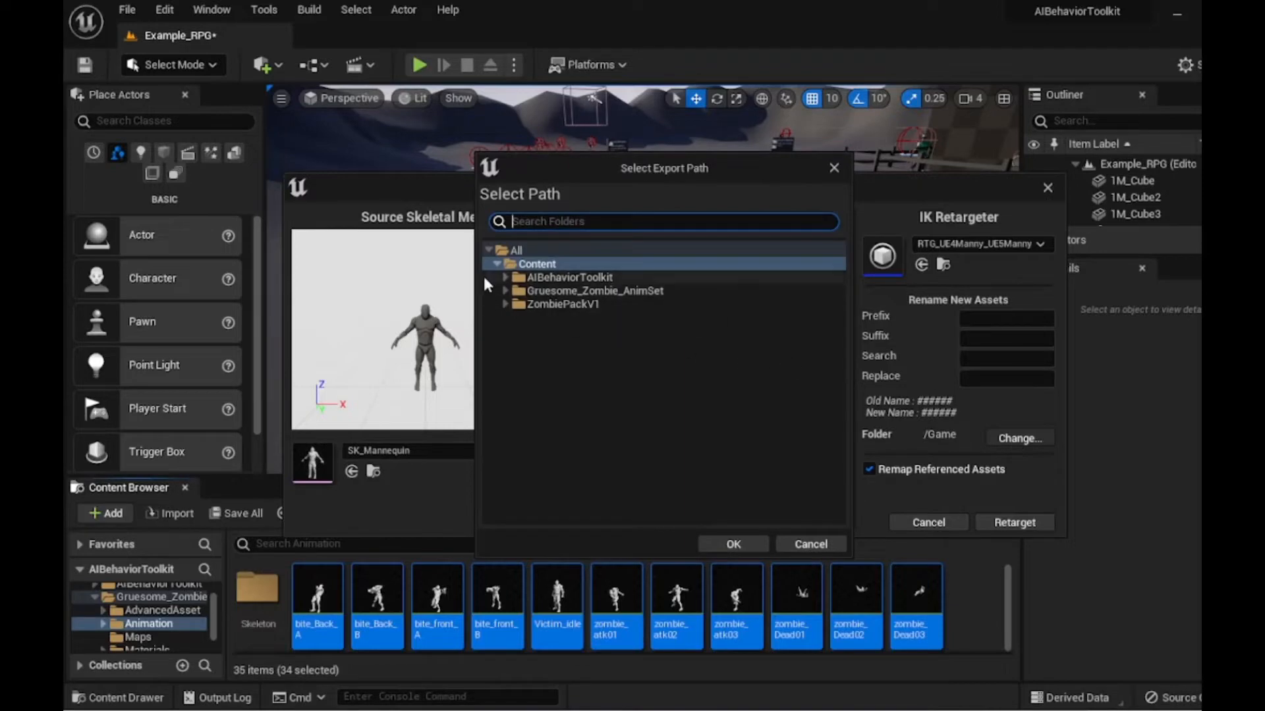
click(532, 290)
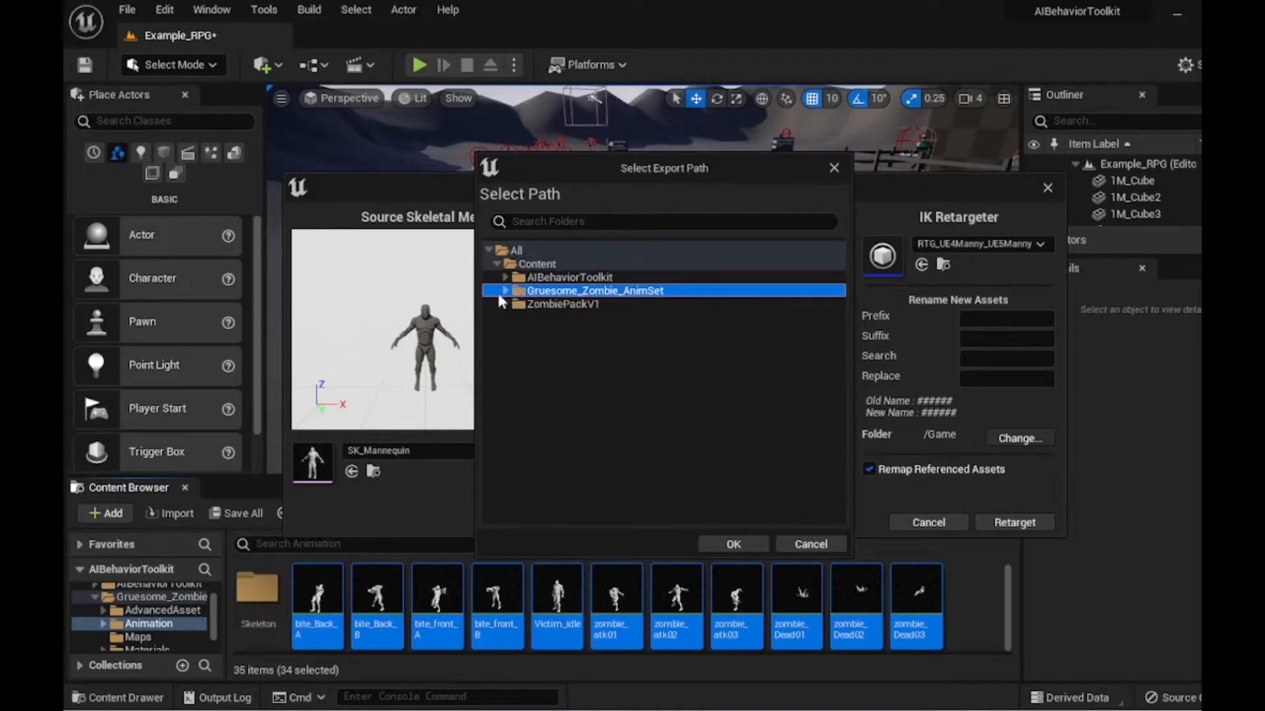
click(562, 278)
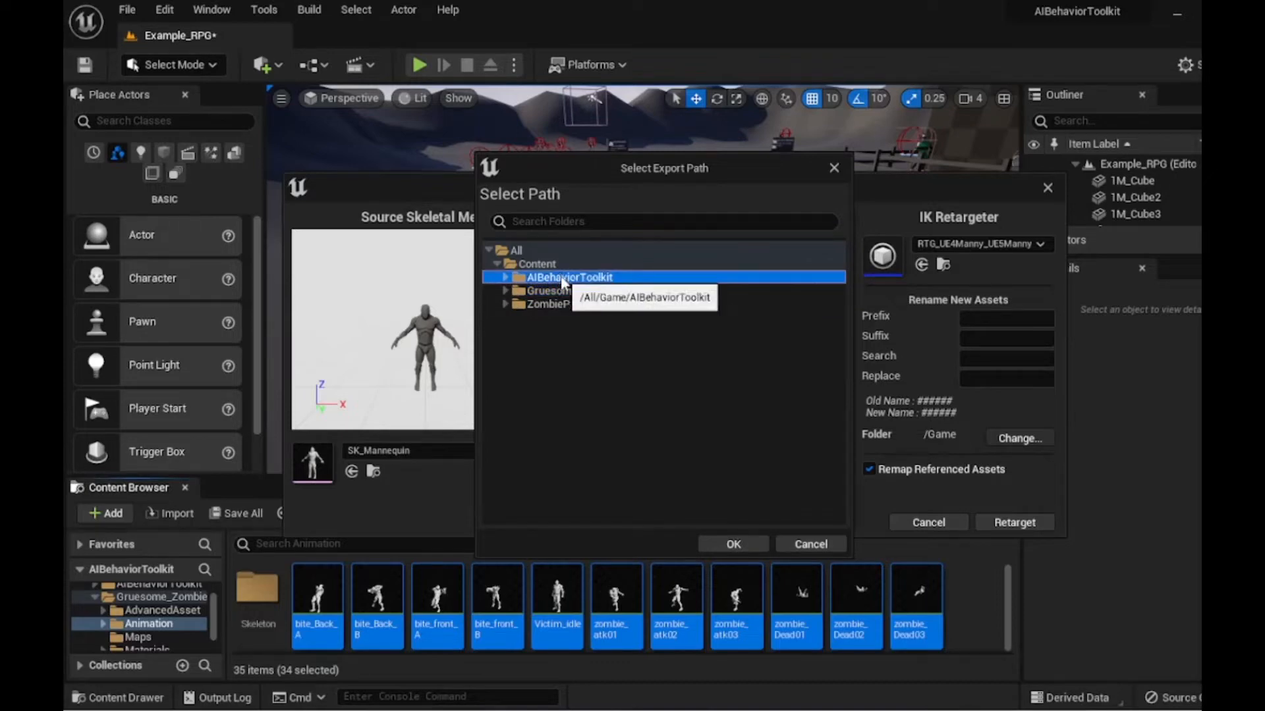
click(733, 544)
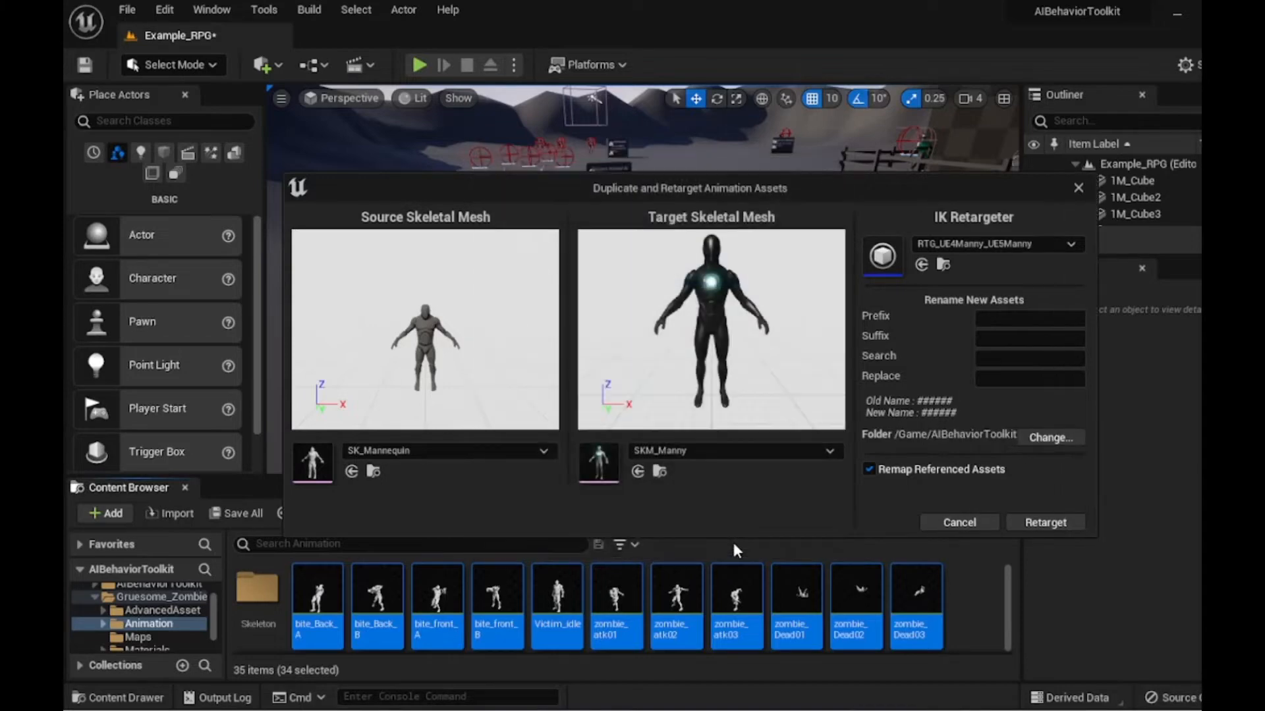
click(1028, 525)
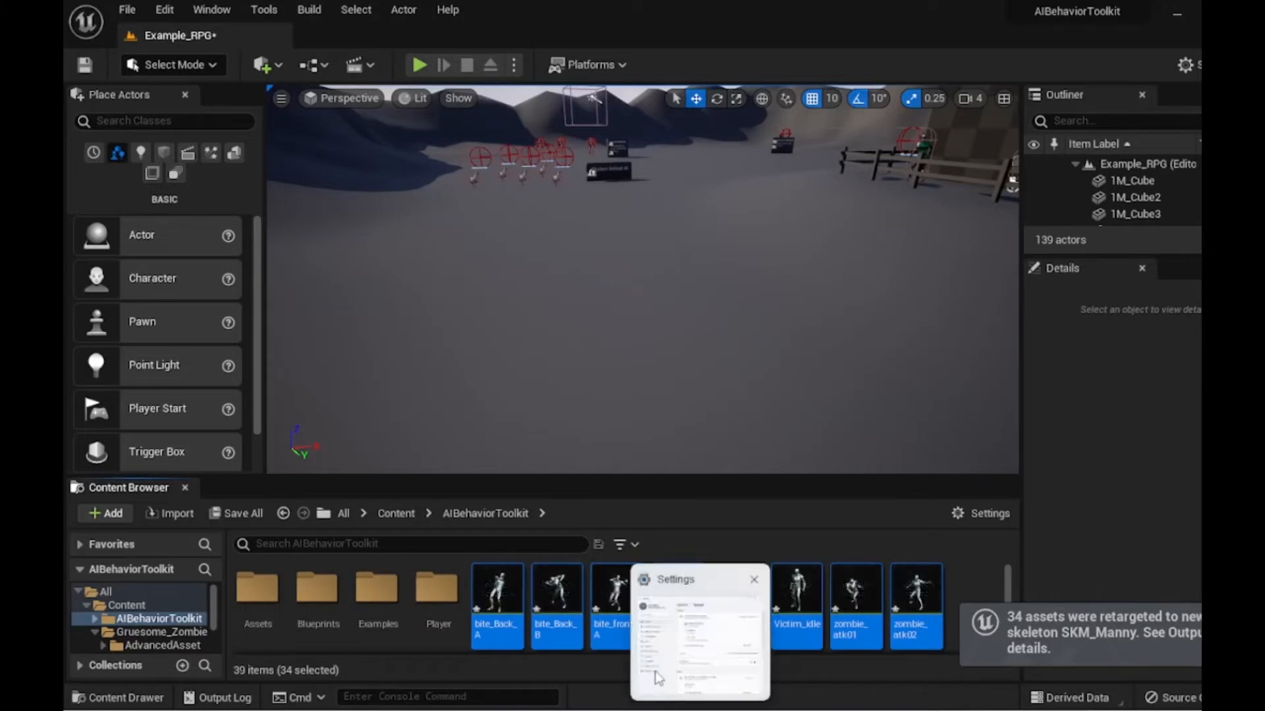
- Open the retargeted zombie_hit_heavy_left animation in AIBehaviorToolkit to preview it, then close its editor
scroll(887, 595, down, 3)
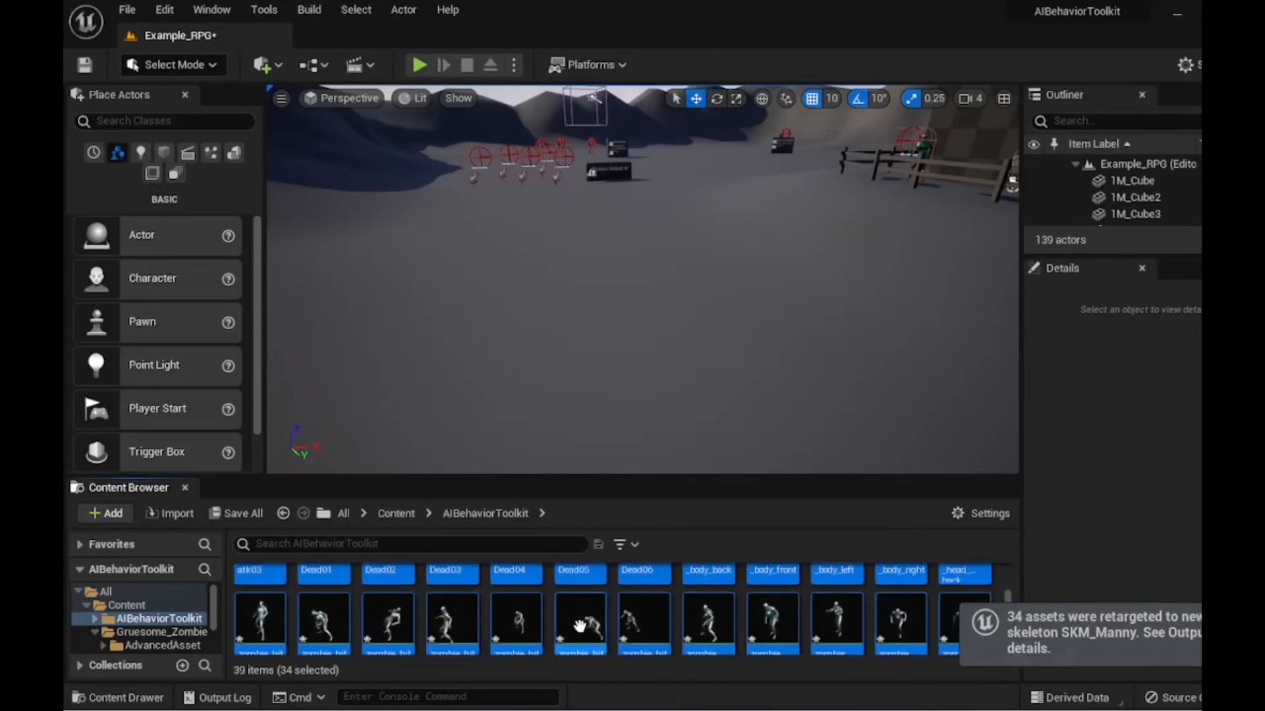
mouse_move(596, 629)
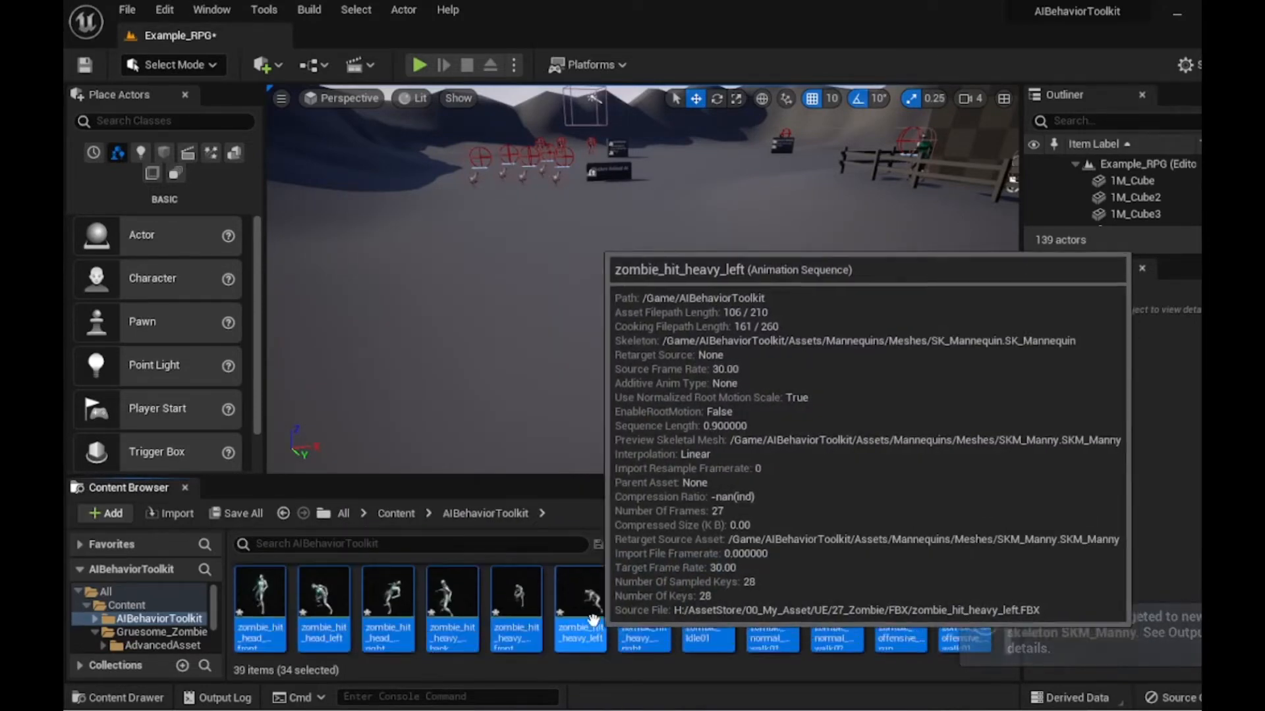
click(589, 607)
double_click(587, 602)
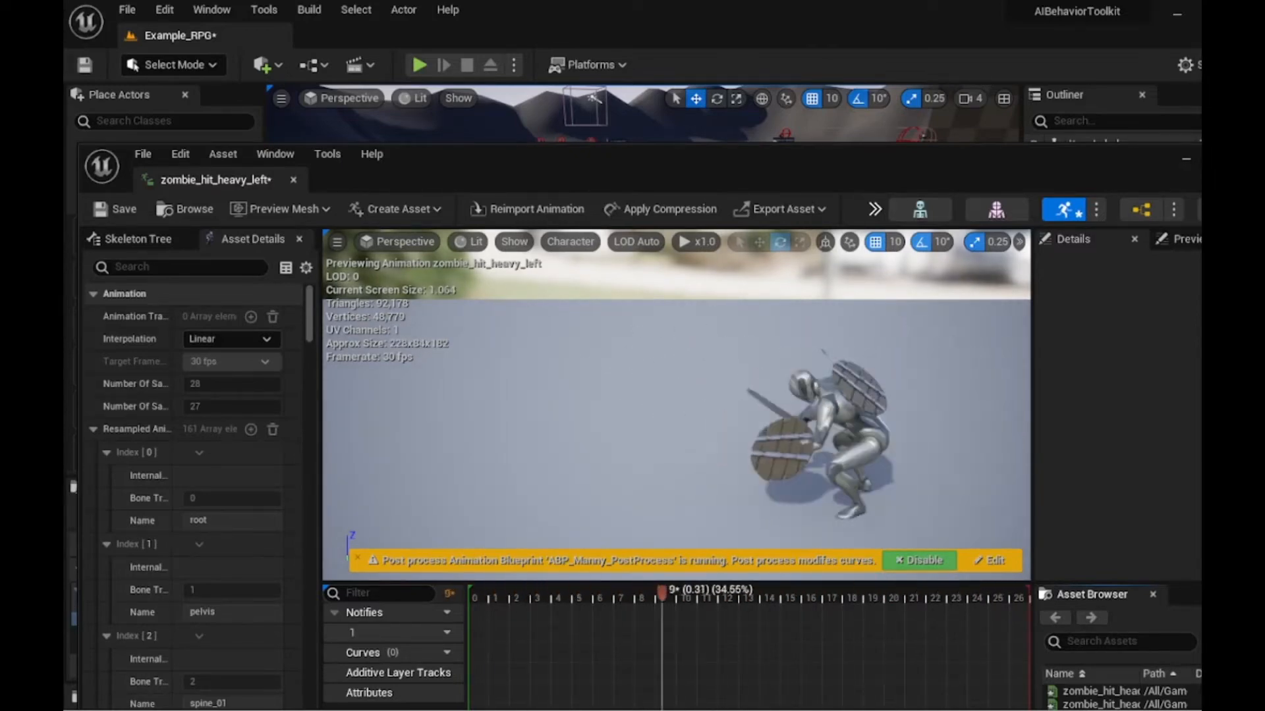
key(alt+F4)
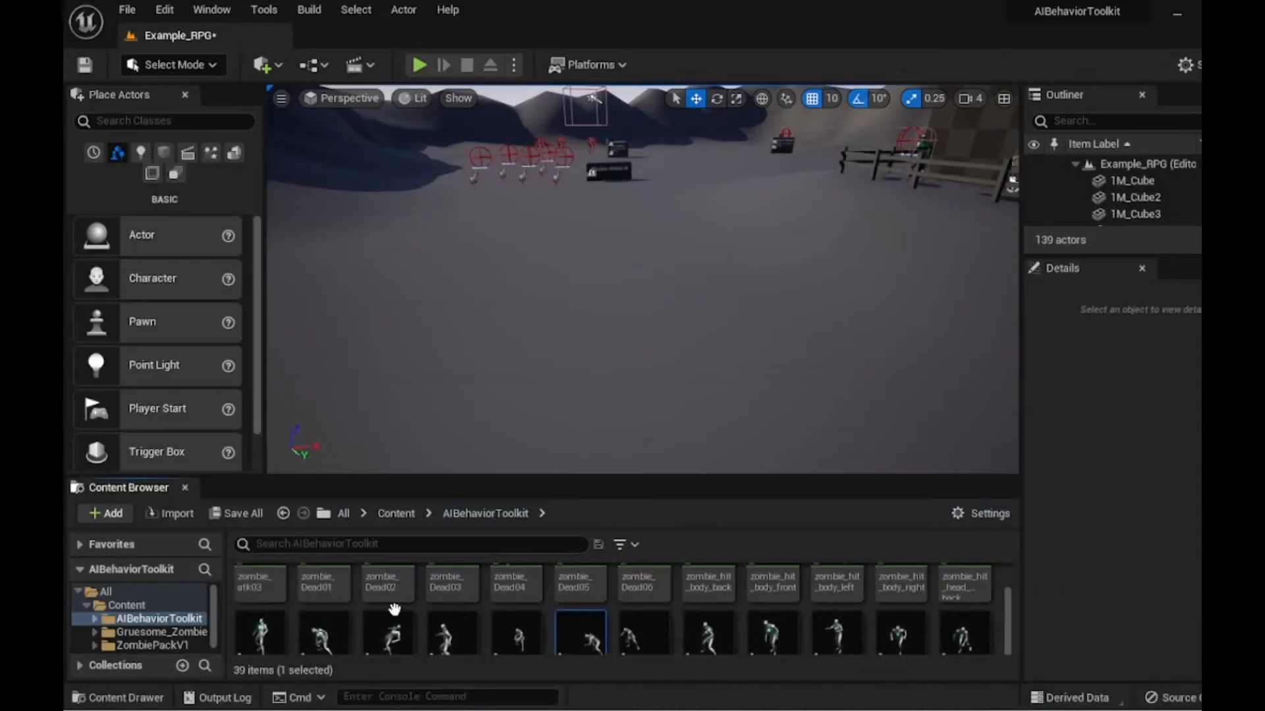
- Duplicate the BS_MM_WalkRun blend space in ZombiePackV1 and name the copy ZombiewalkrunBS
scroll(438, 609, up, 5)
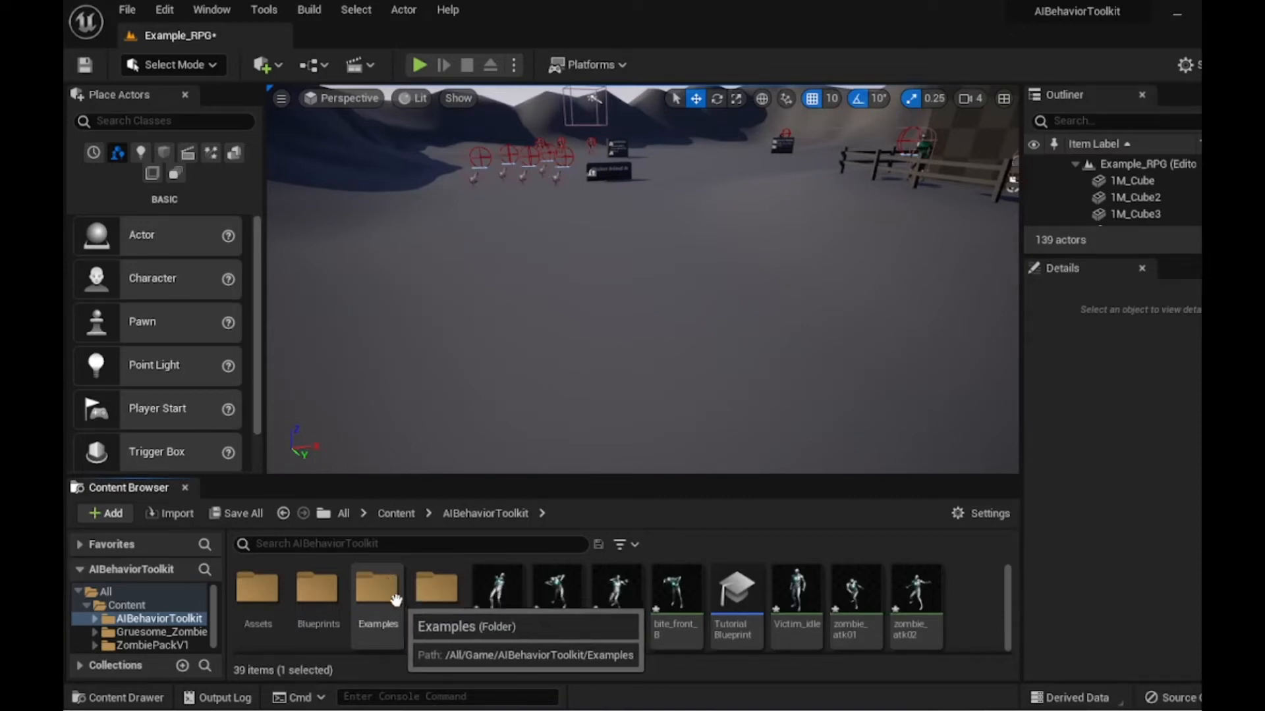
click(397, 513)
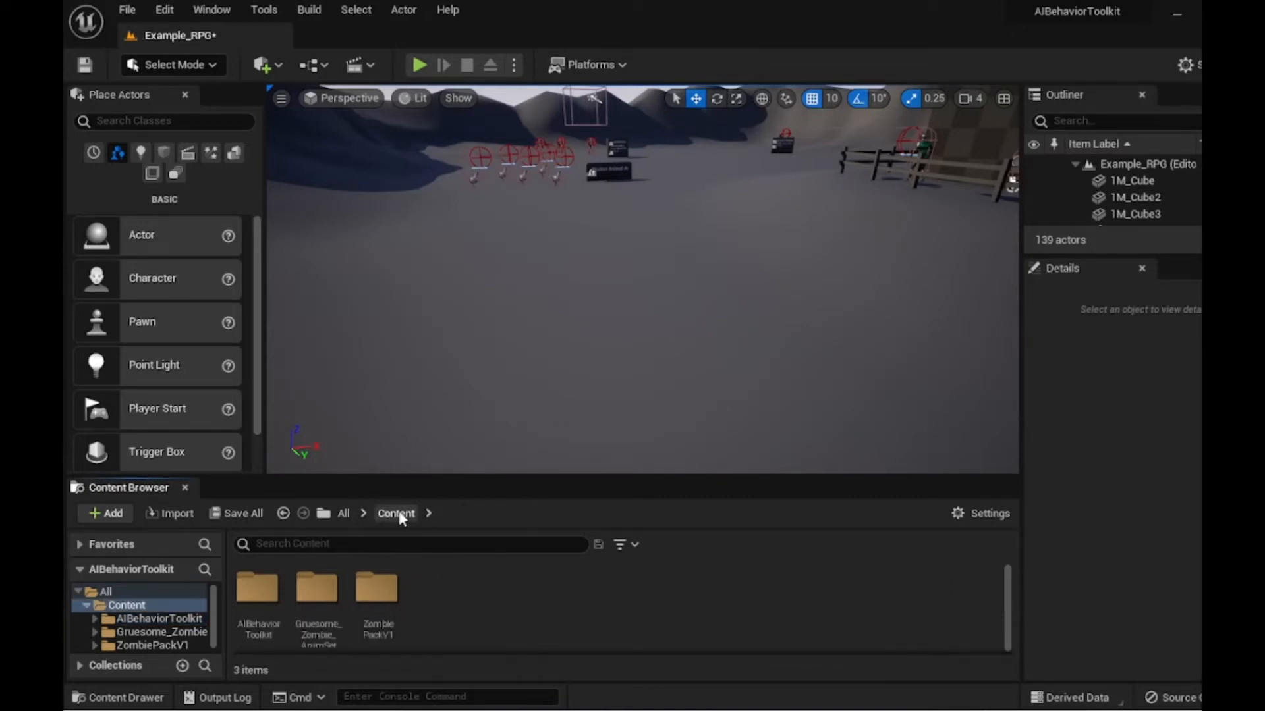
click(381, 603)
double_click(379, 601)
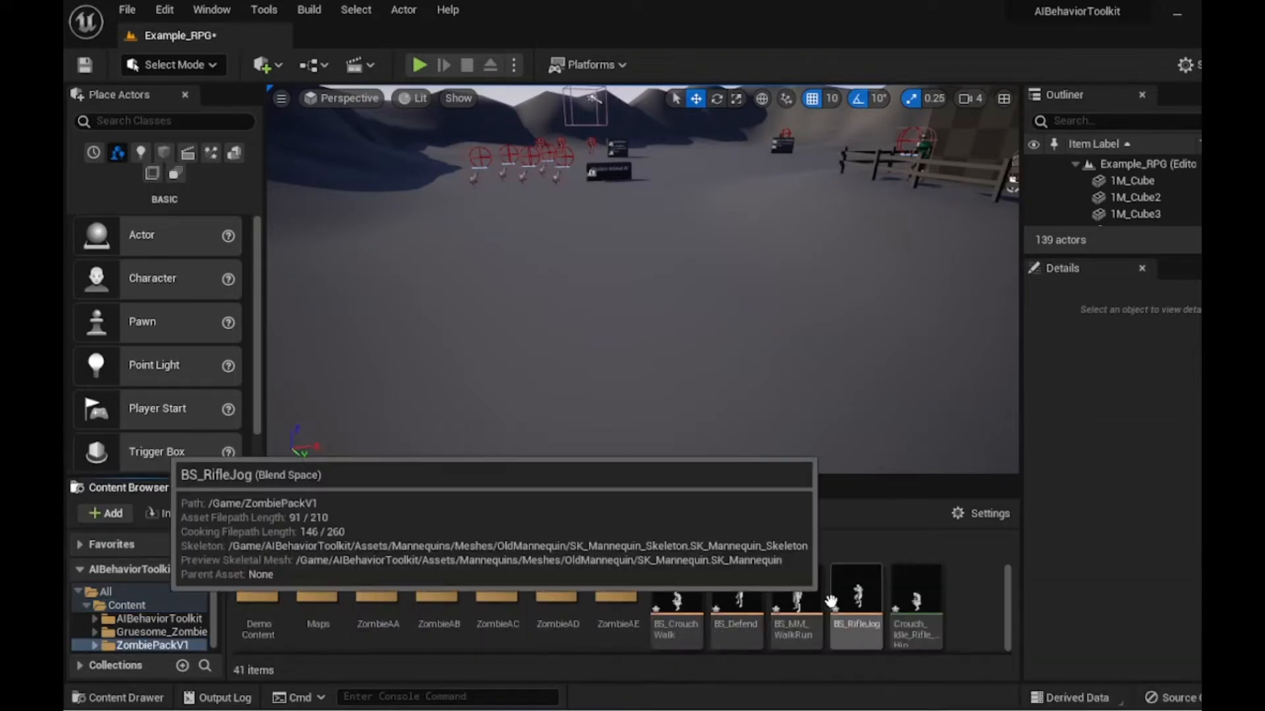
right_click(792, 593)
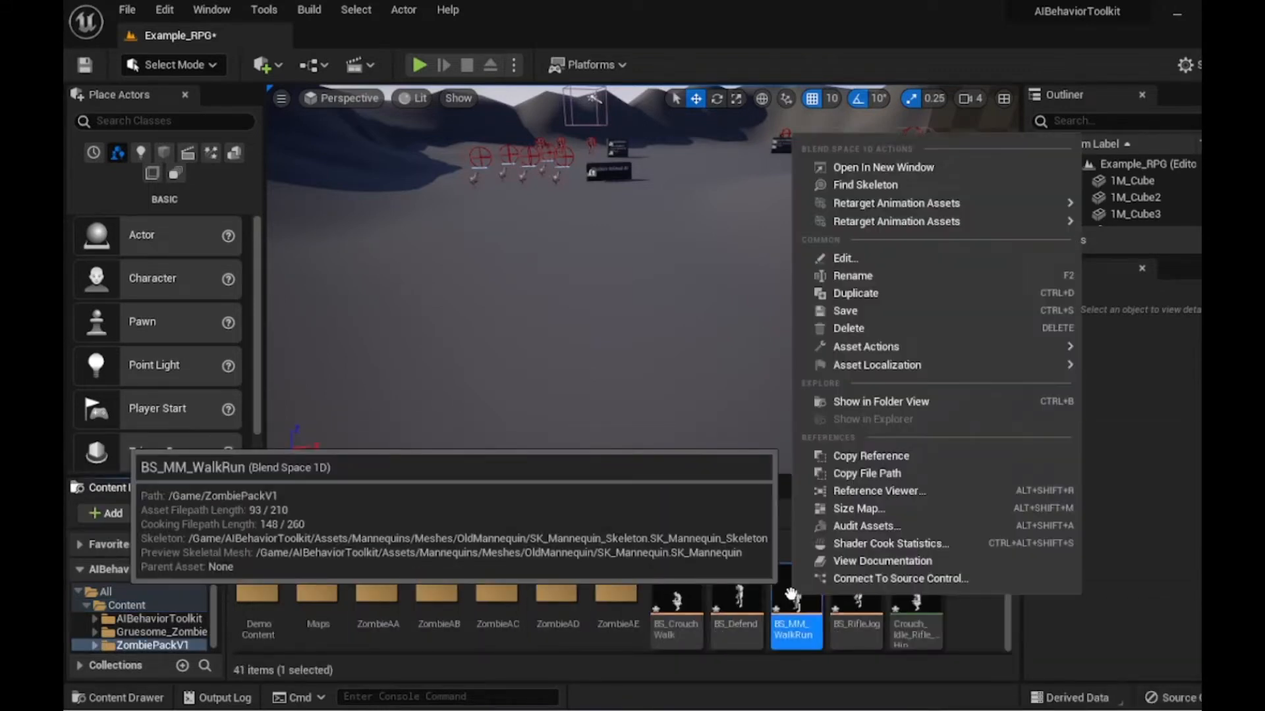
click(872, 294)
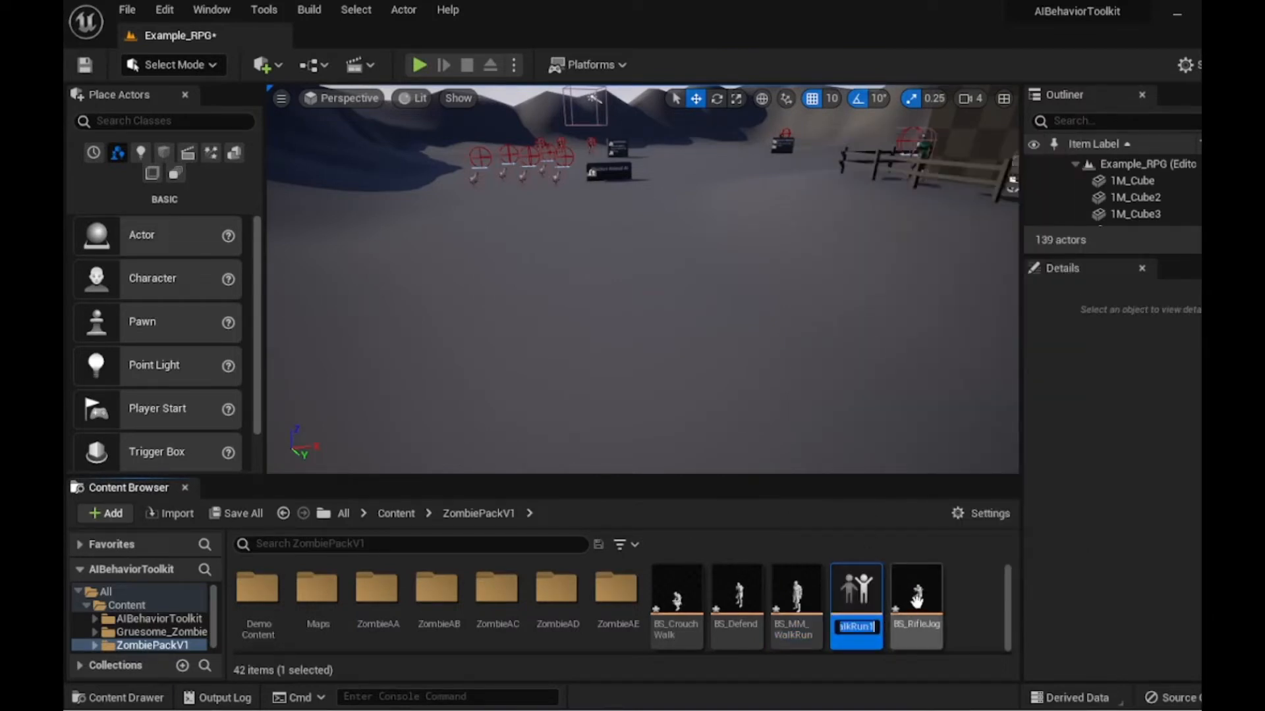
key(BackSpace)
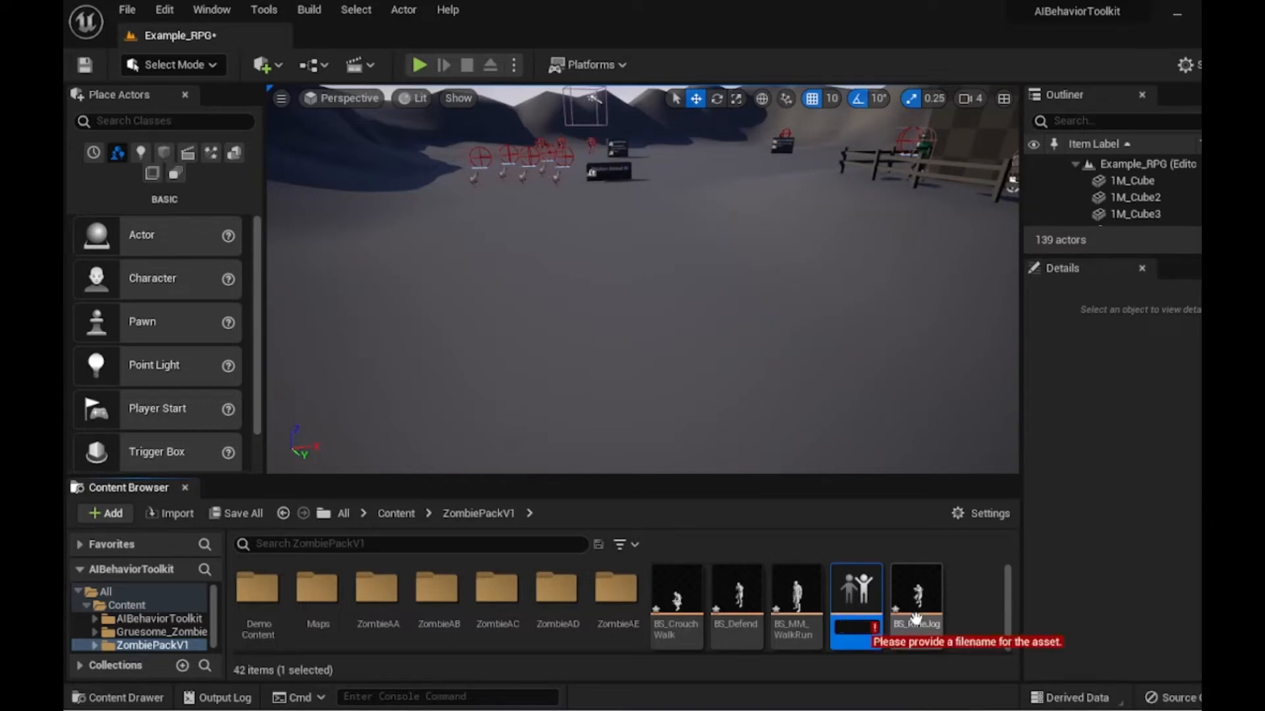
text(N)
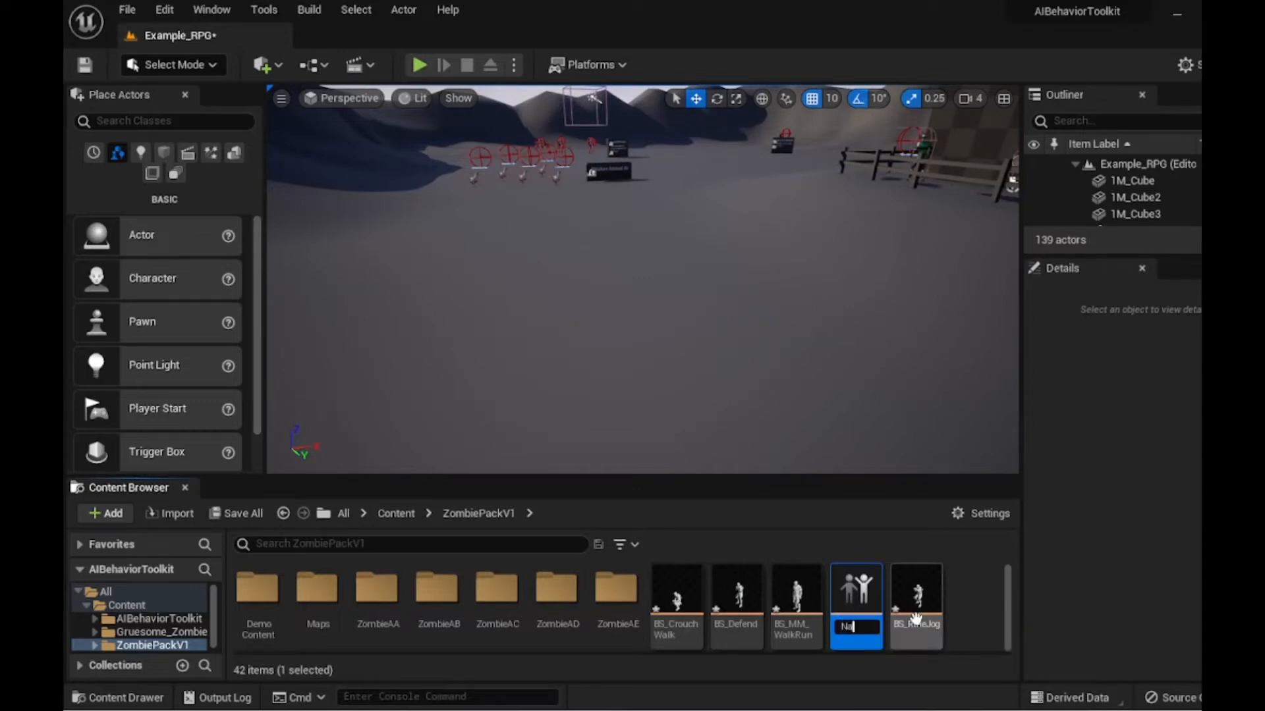
key(BackSpace)
text(Z)
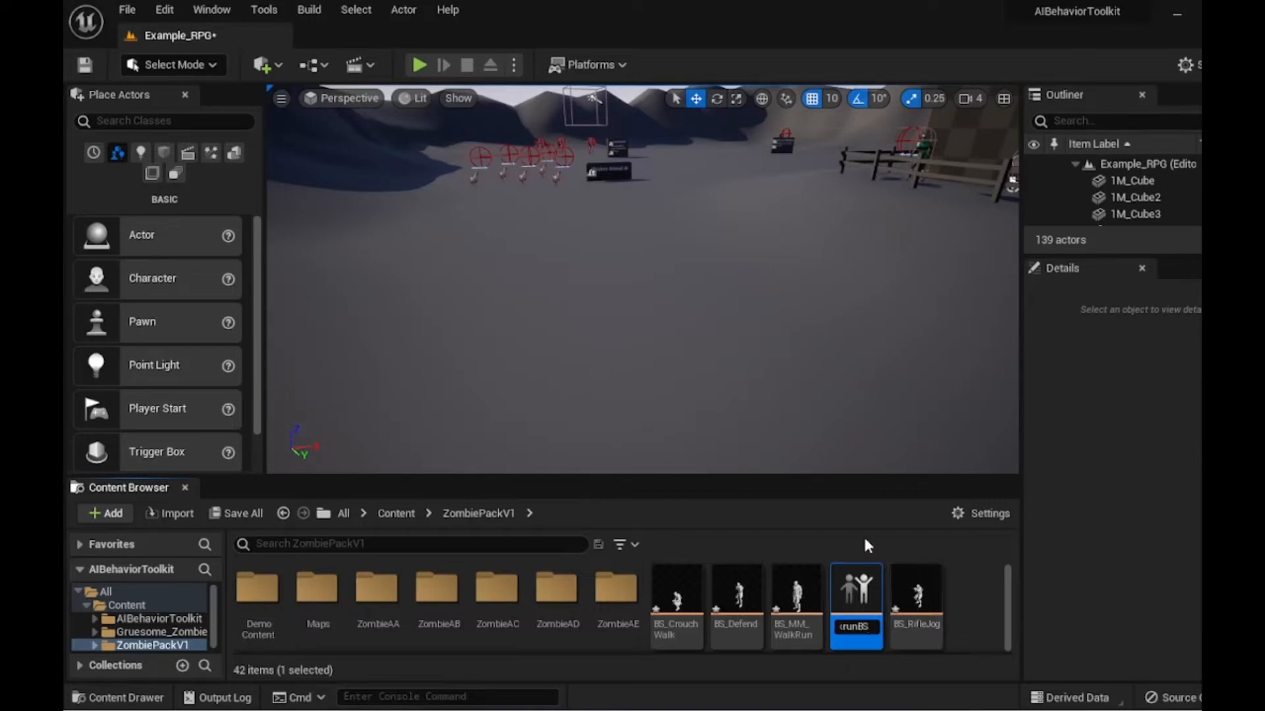
key(Return)
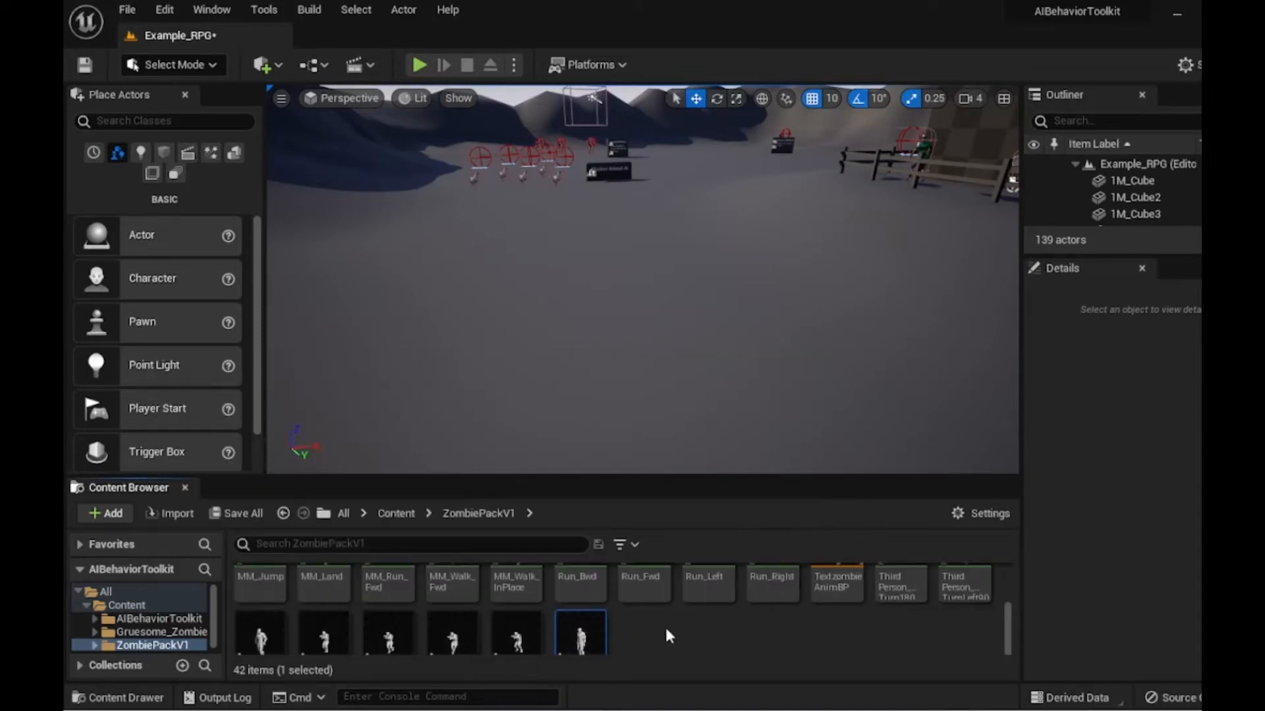
- Open ZombiewalkrunBS and delete all four of its existing blend samples
scroll(665, 629, down, 2)
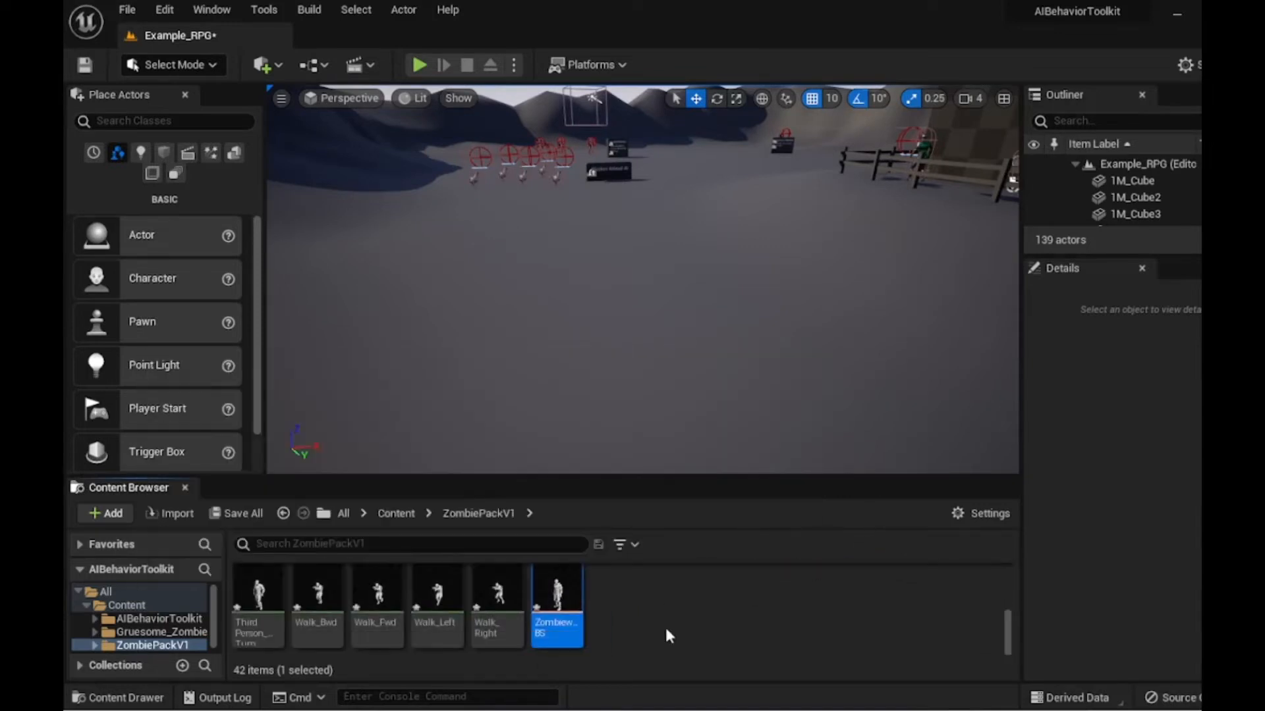
double_click(557, 616)
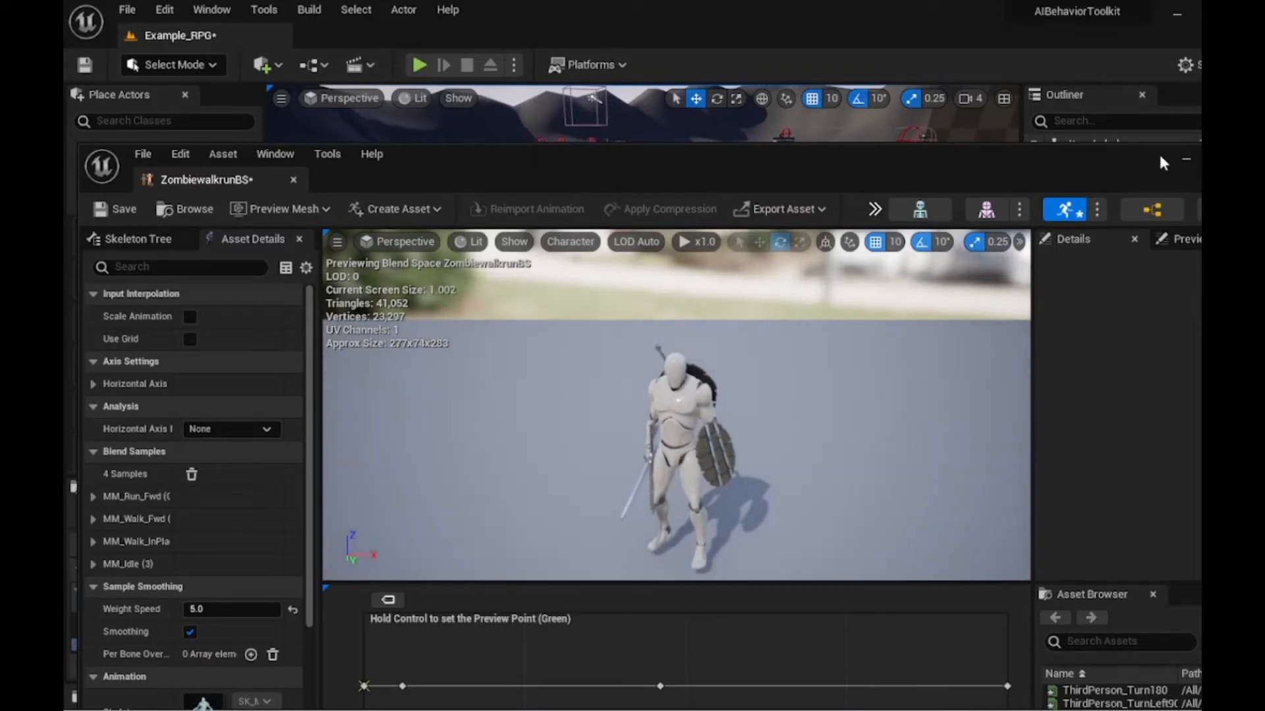
drag(1086, 161, 1034, 9)
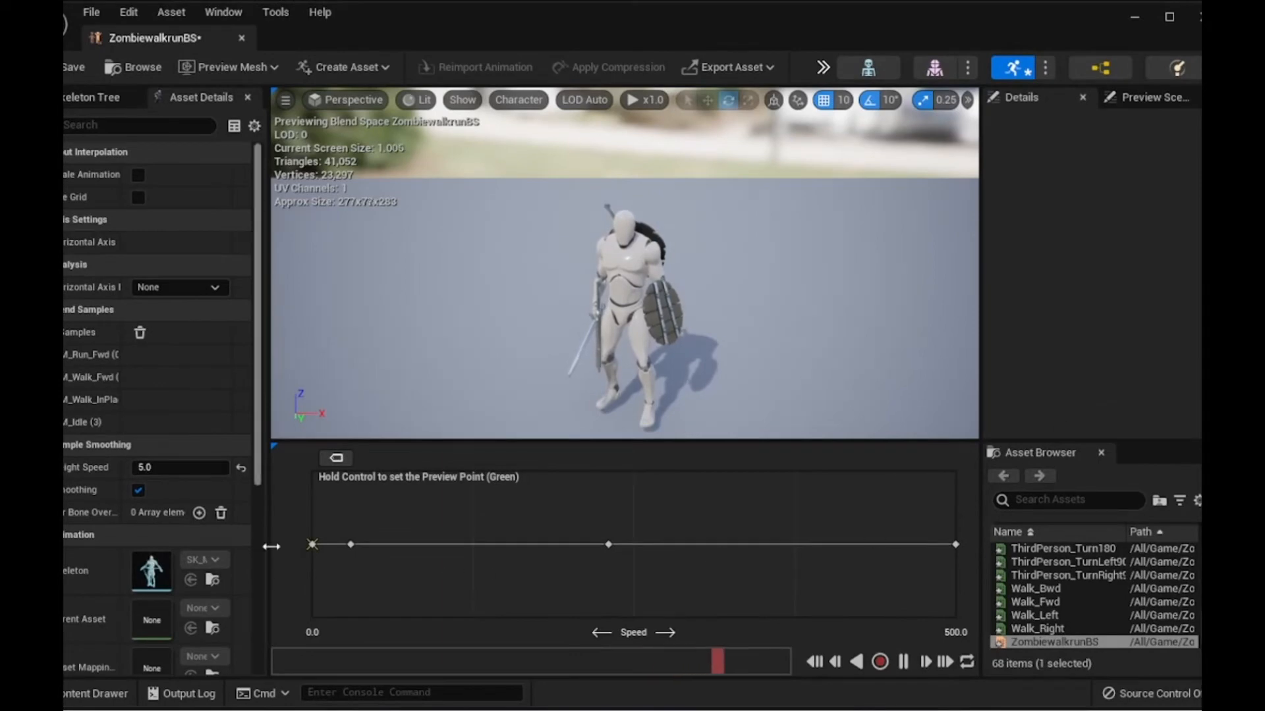
click(312, 545)
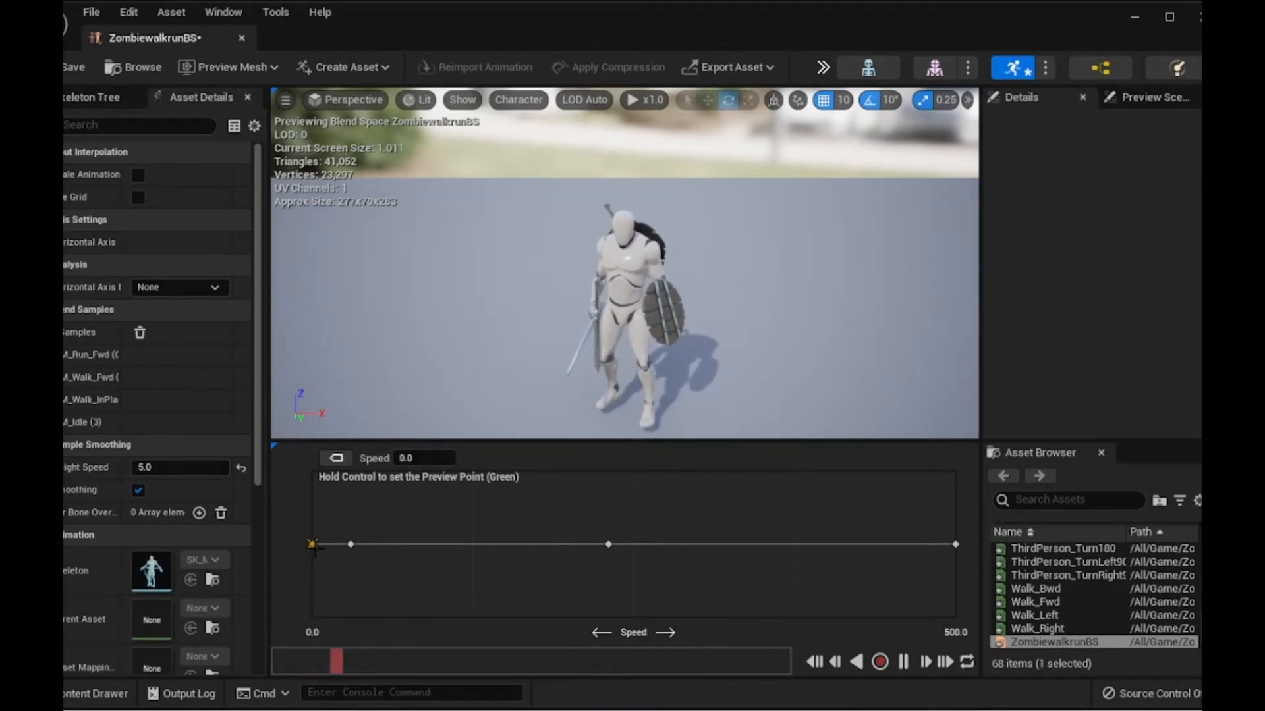
key(Delete)
click(350, 543)
key(Delete)
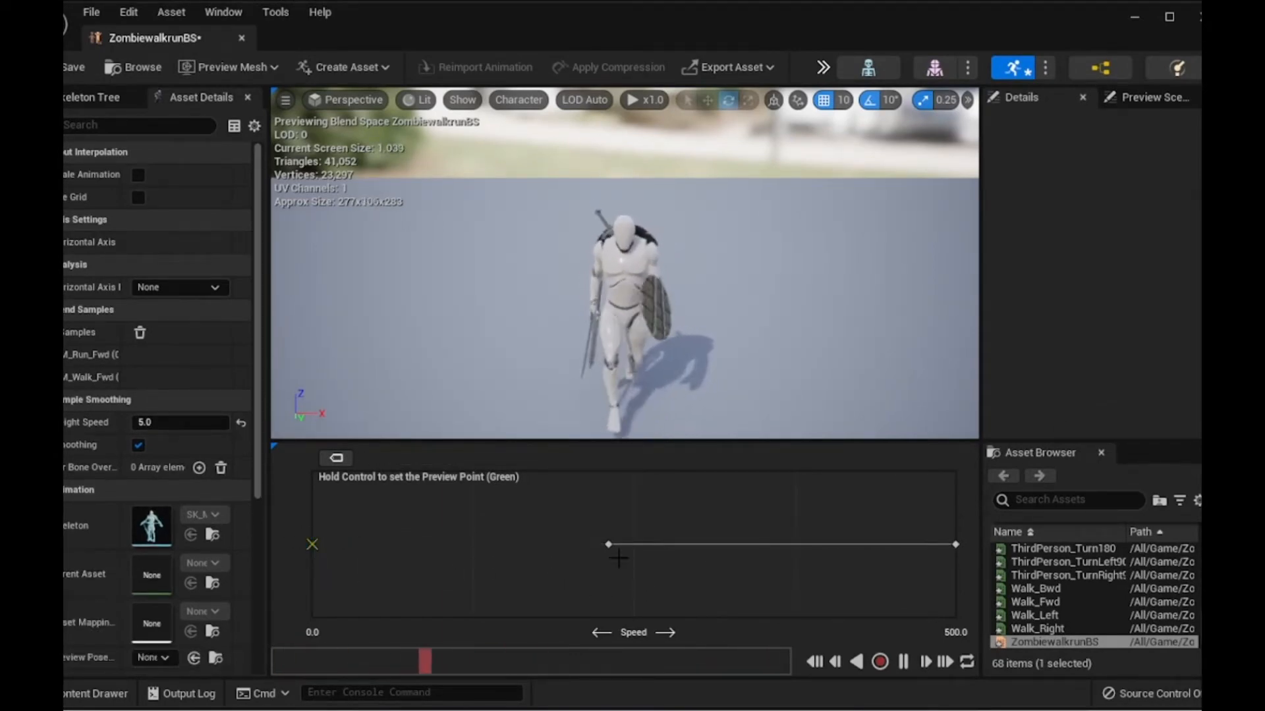
click(609, 545)
key(Delete)
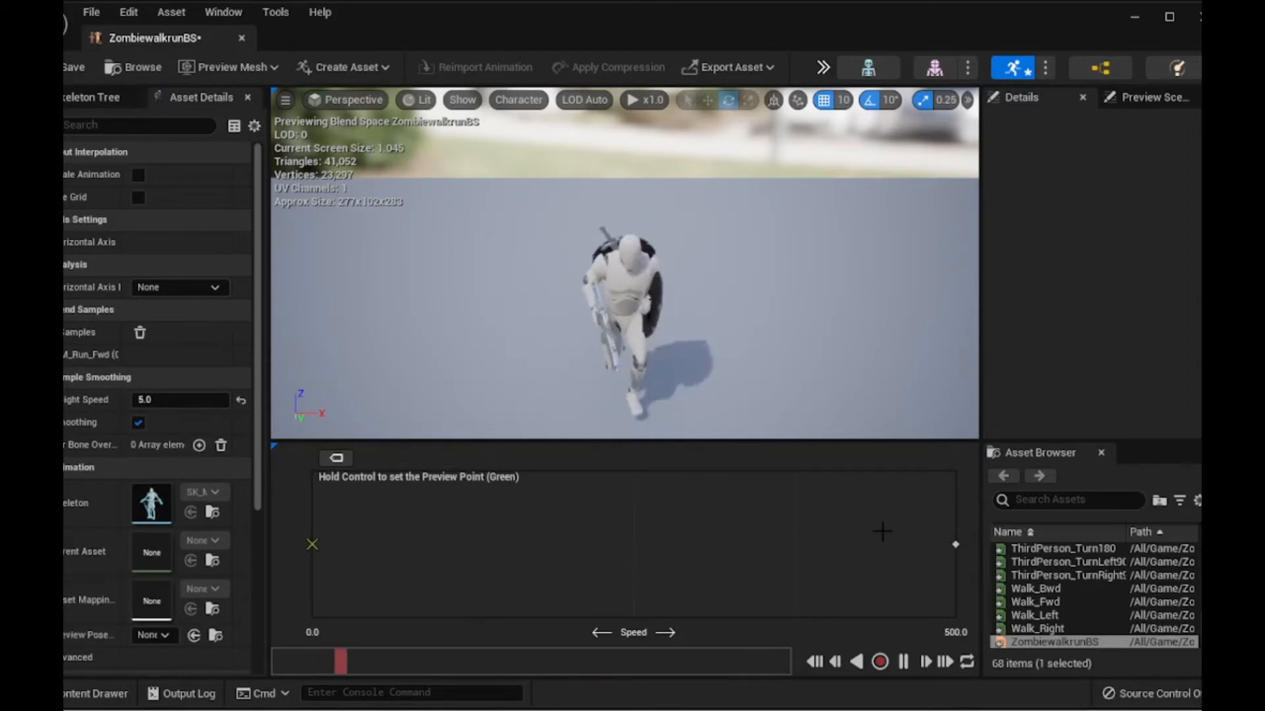
click(956, 544)
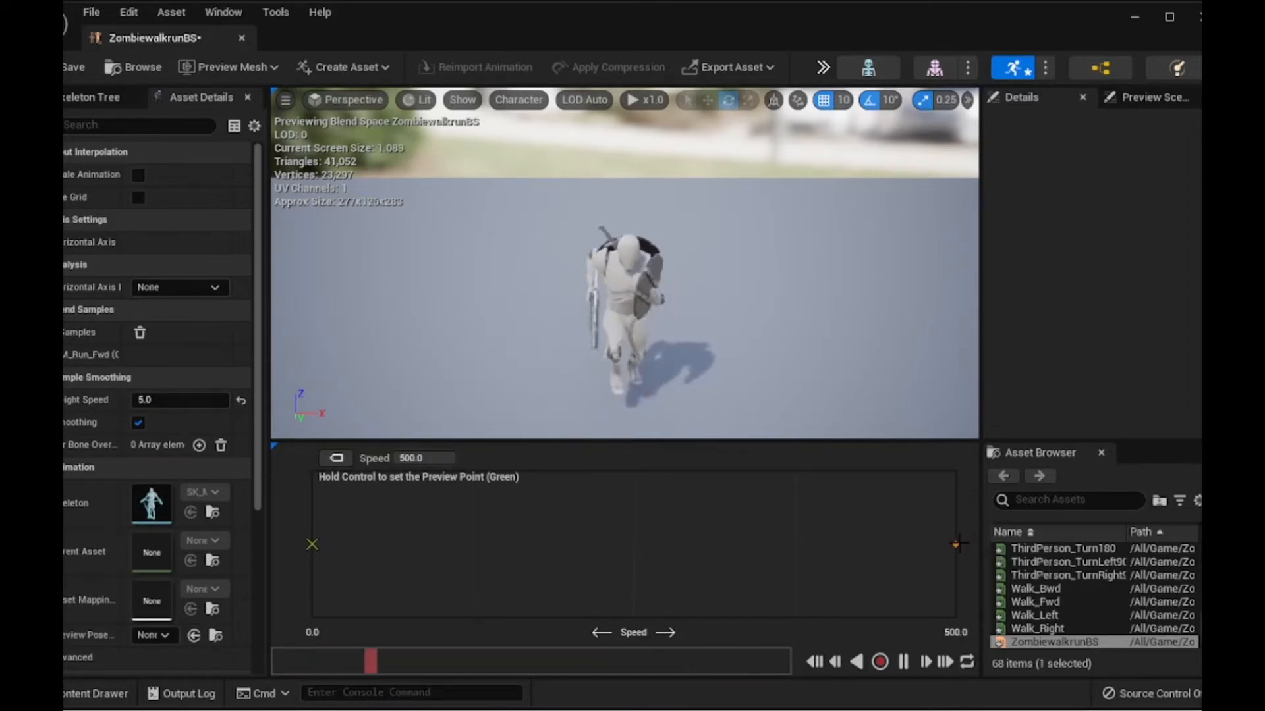
key(Delete)
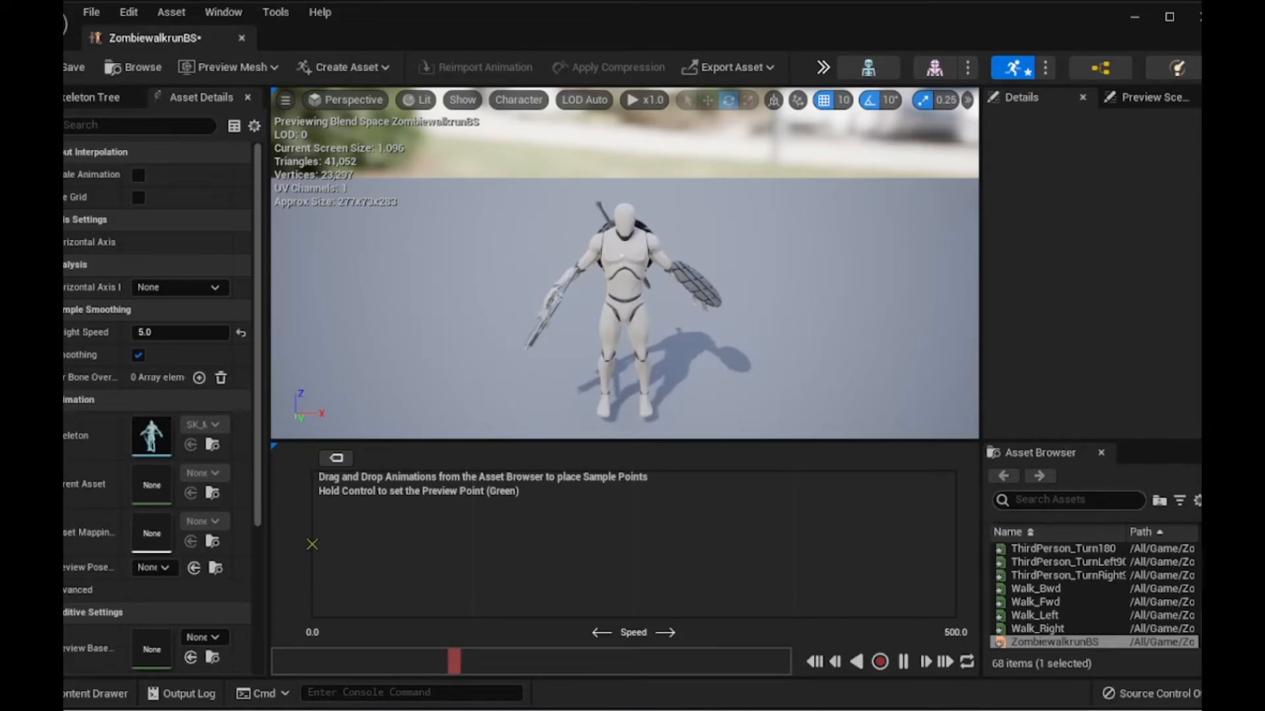
- Search the asset browser for idle and place zombie_Idle01 as a sample at speed 0
scroll(1053, 563, up, 20)
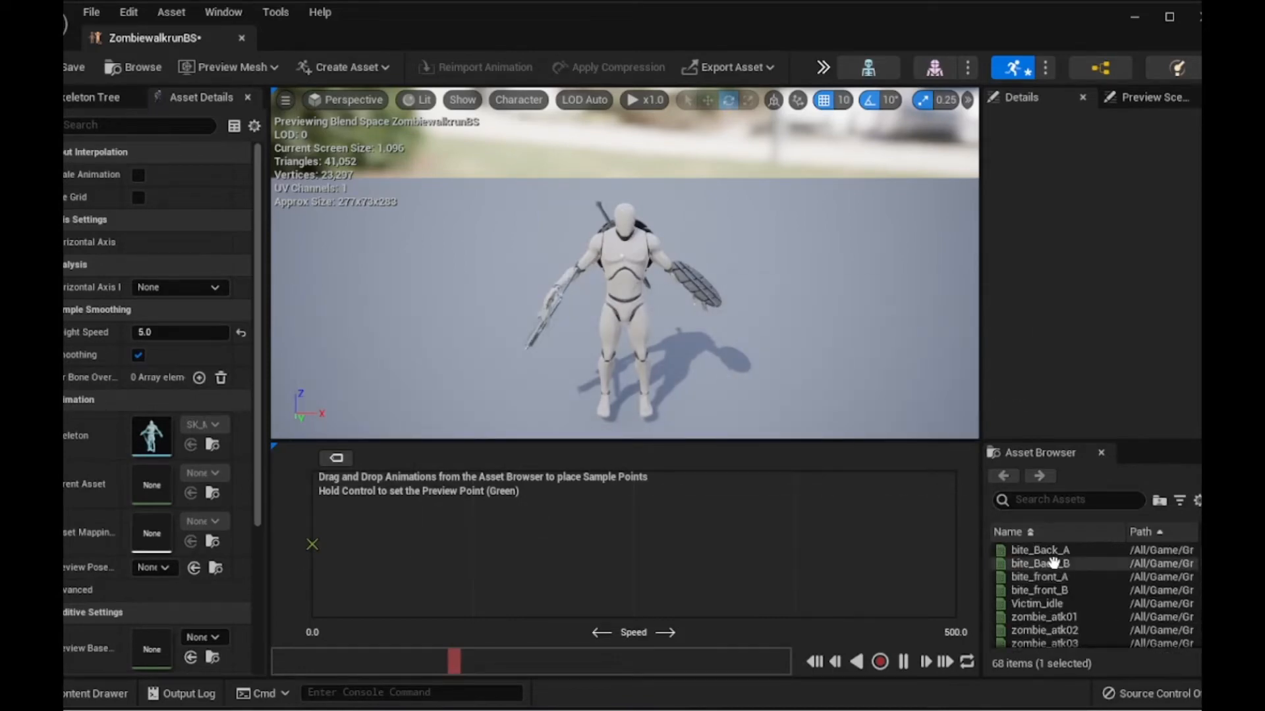
click(1069, 500)
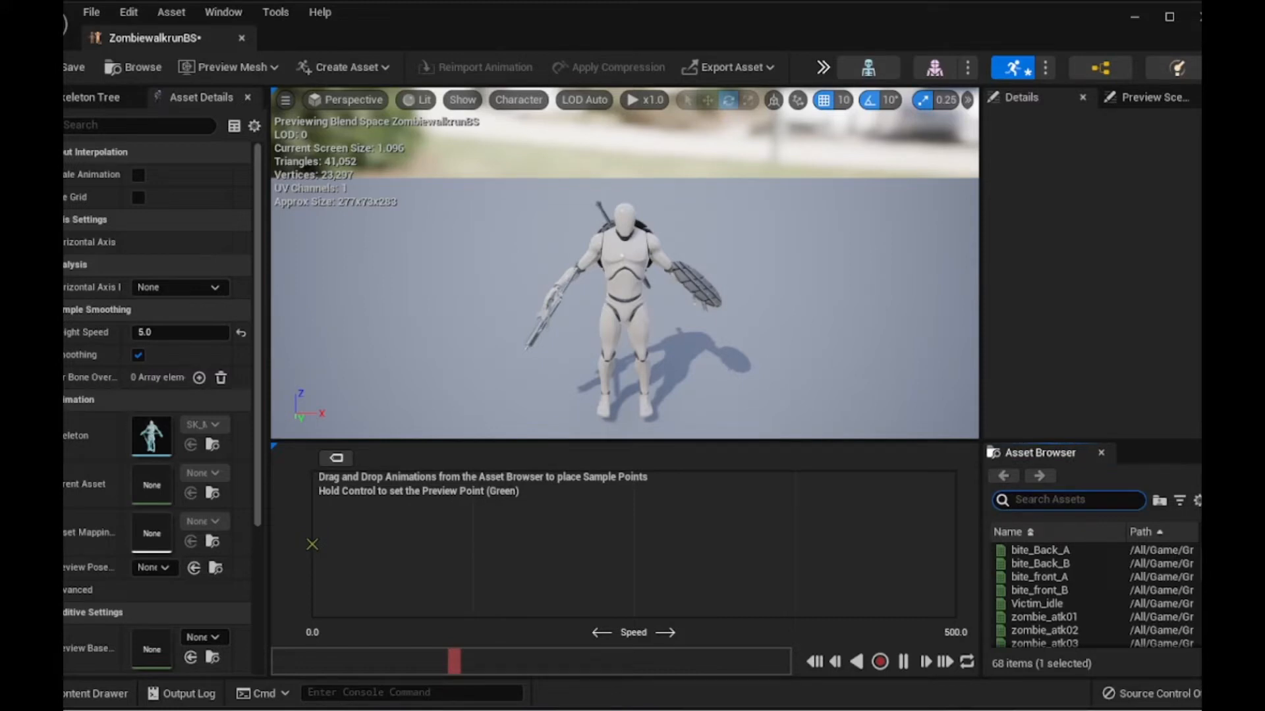
text(i)
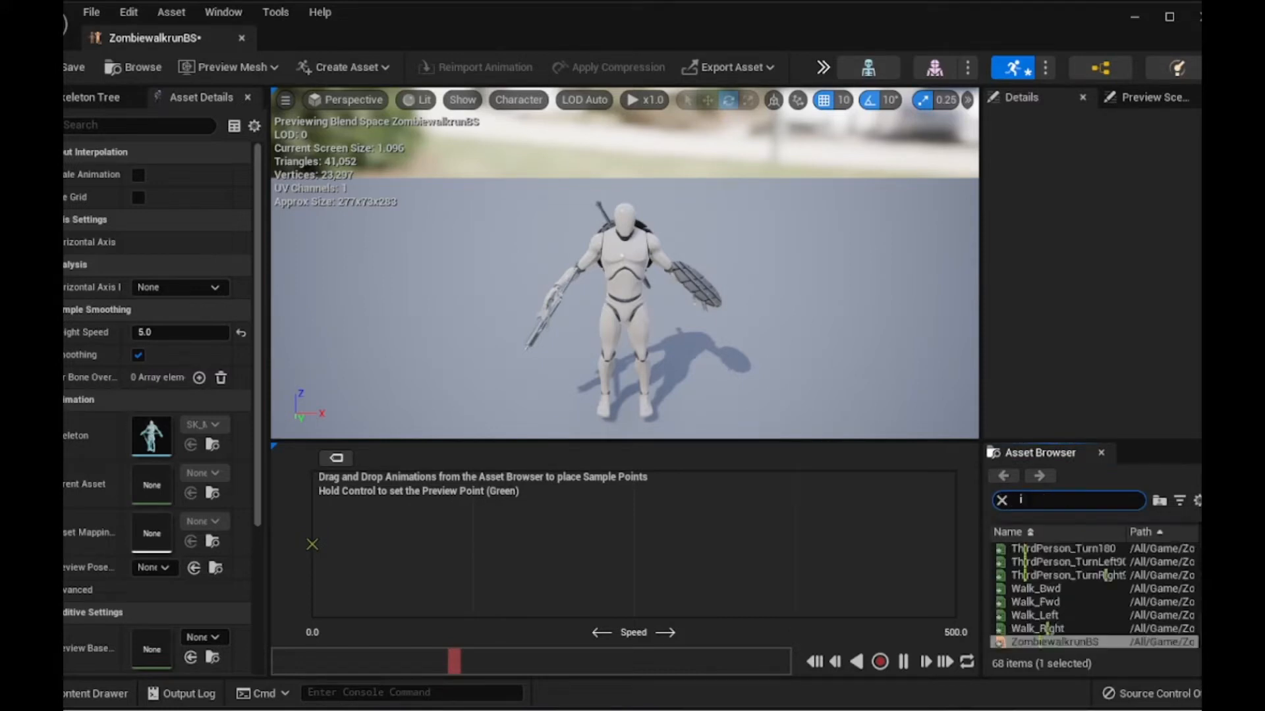
text(dle)
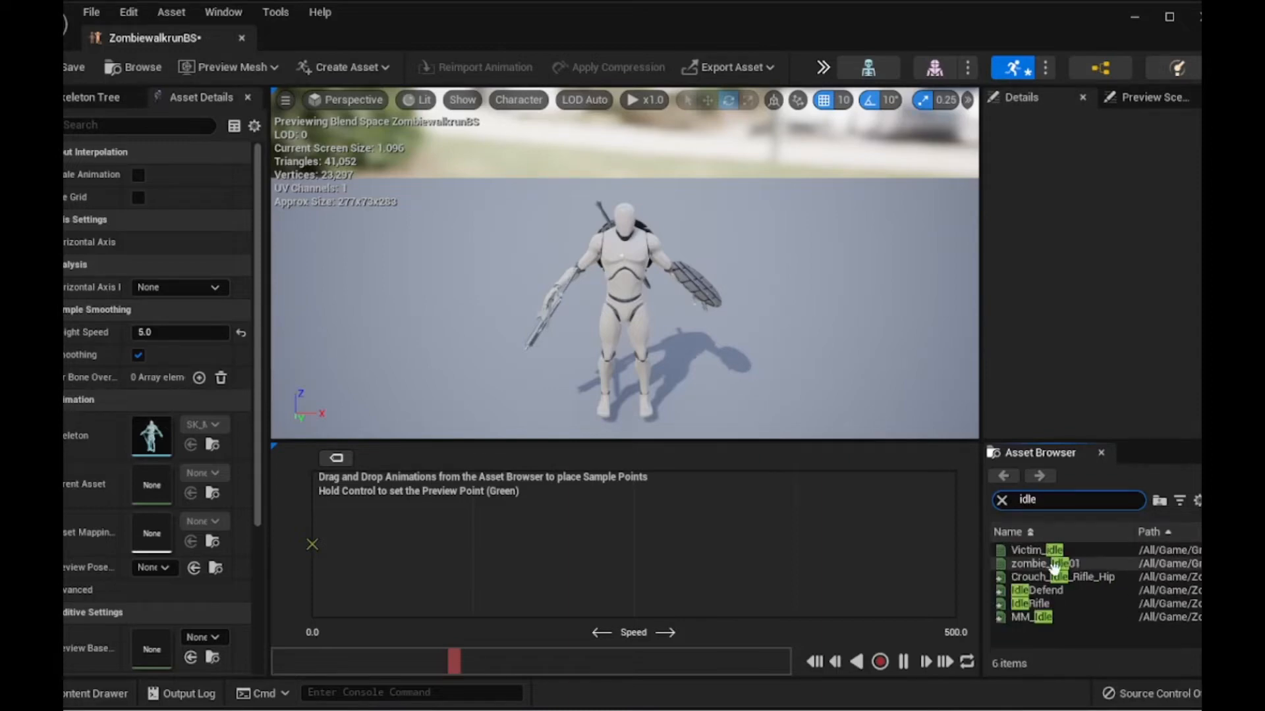
mouse_move(1055, 571)
drag(1054, 571, 313, 544)
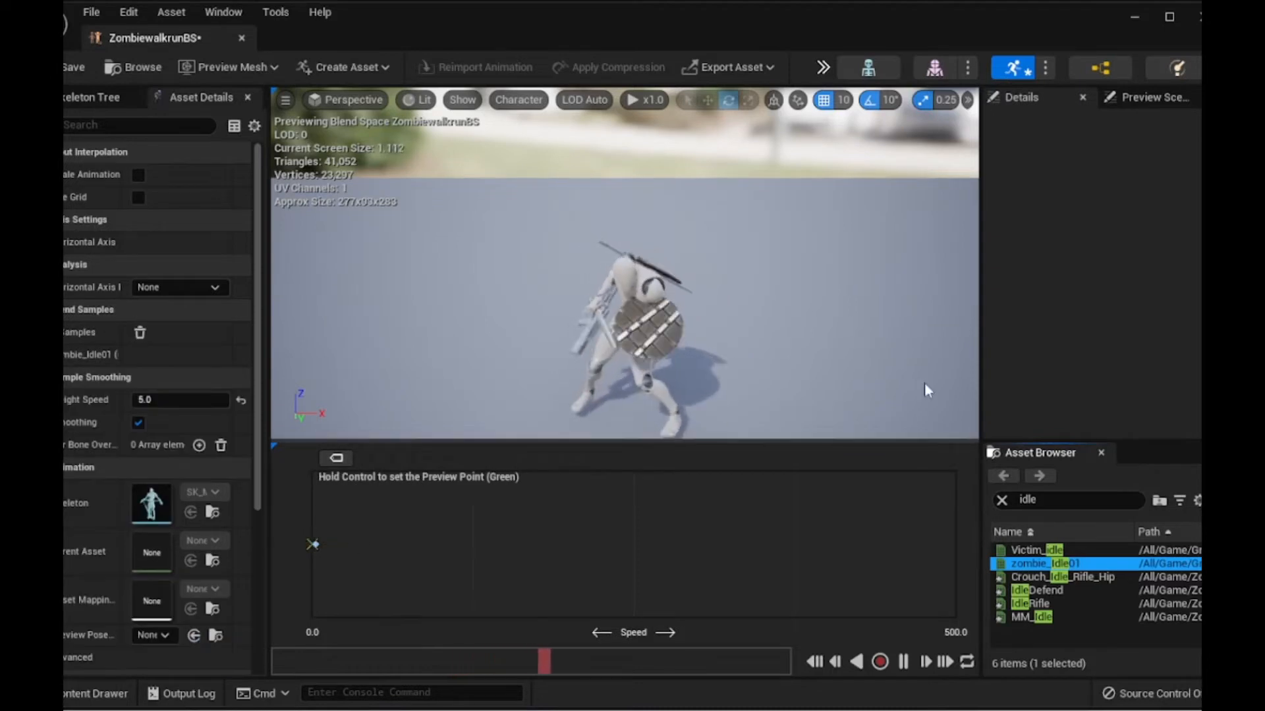
- Search for walk animations and add zombie_normal_walk01 as a sample near the start of the speed axis
click(1067, 500)
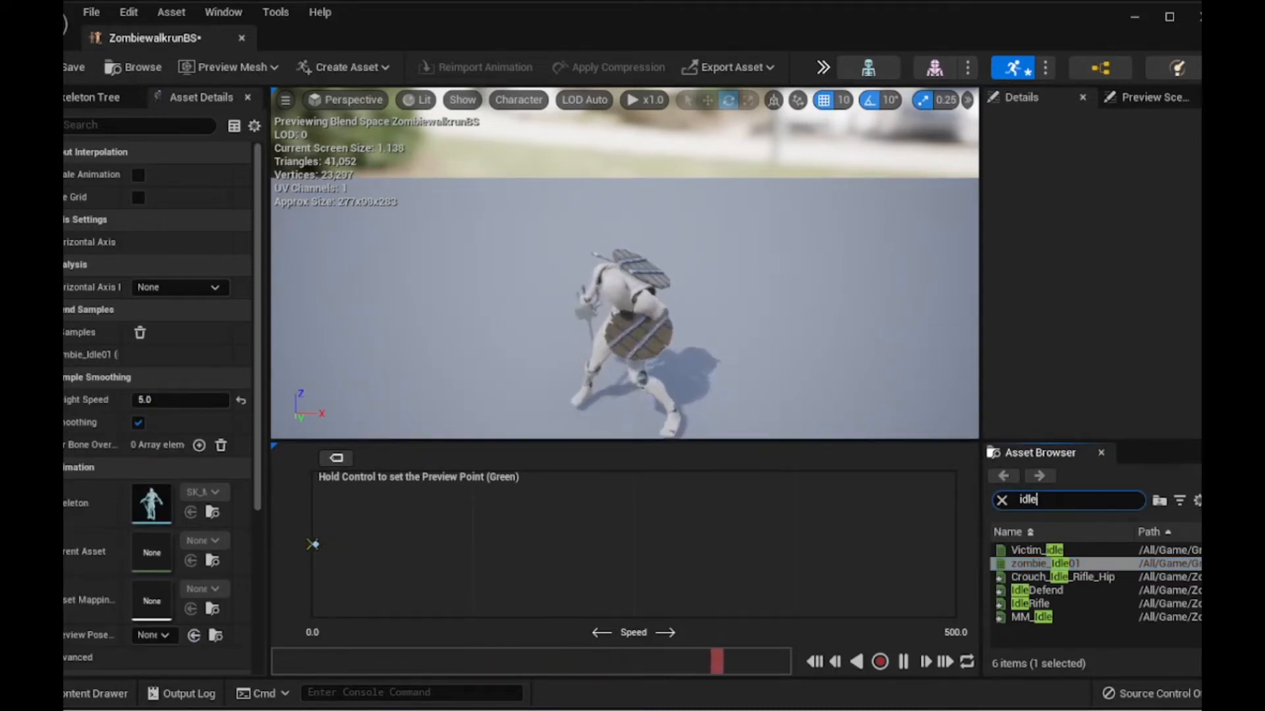
key(BackSpace)
key(BackSpace)
key(BackSpace)
key(BackSpace)
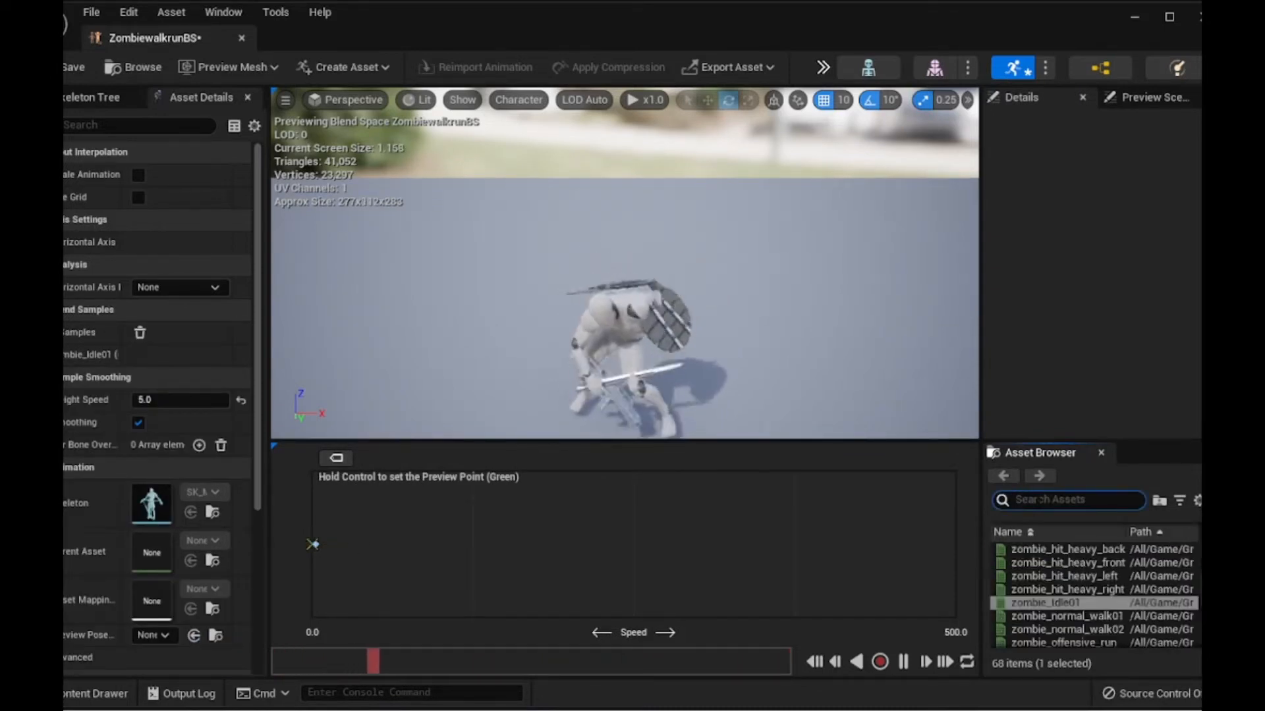
text(walk)
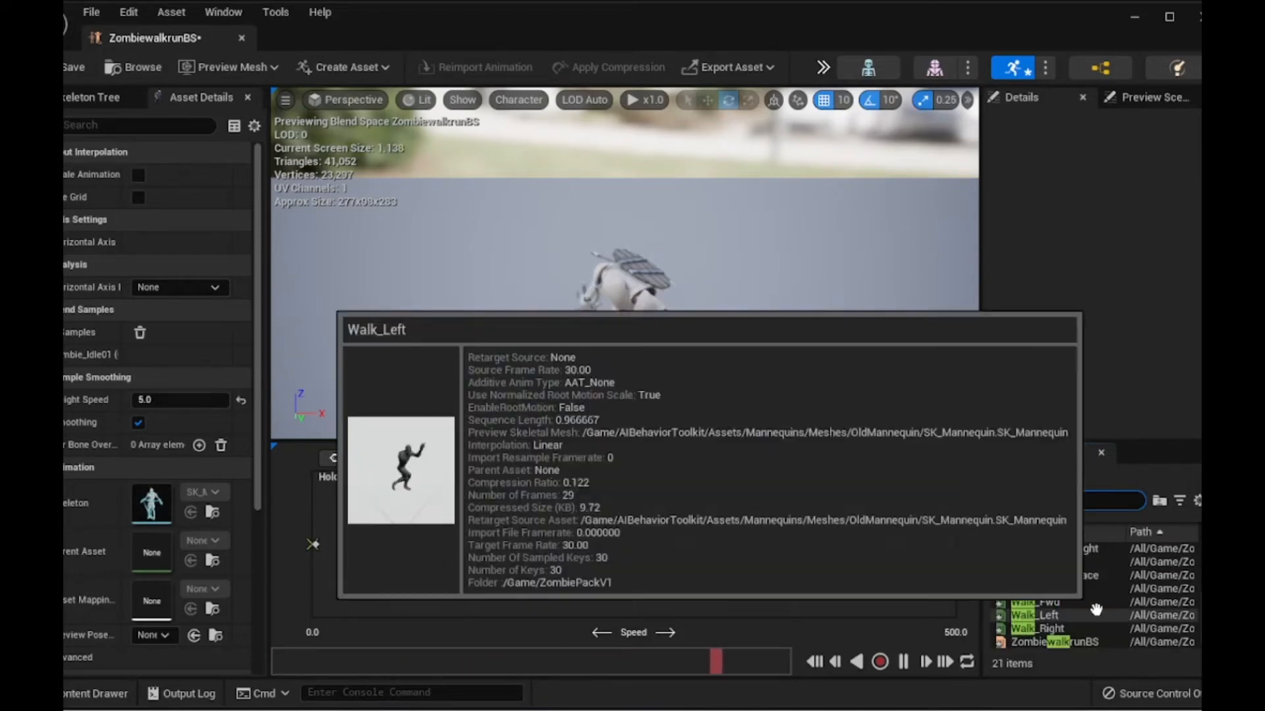
scroll(1146, 596, up, 5)
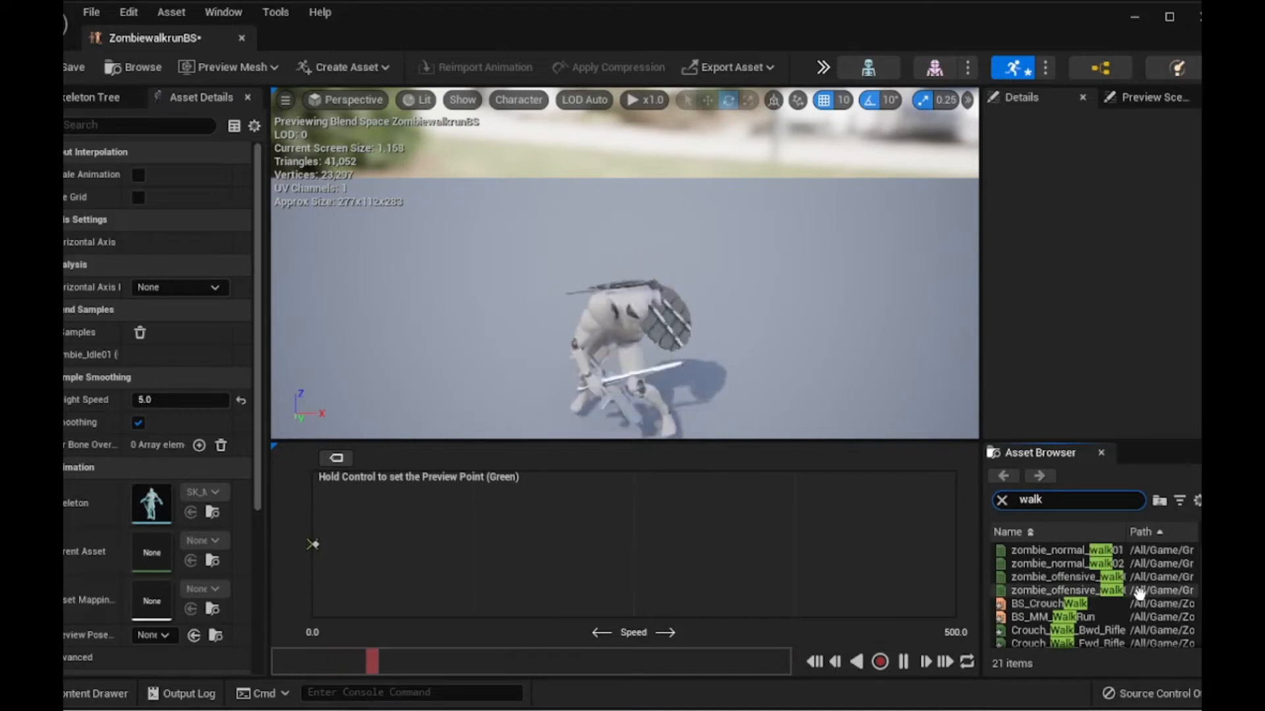
mouse_move(1093, 575)
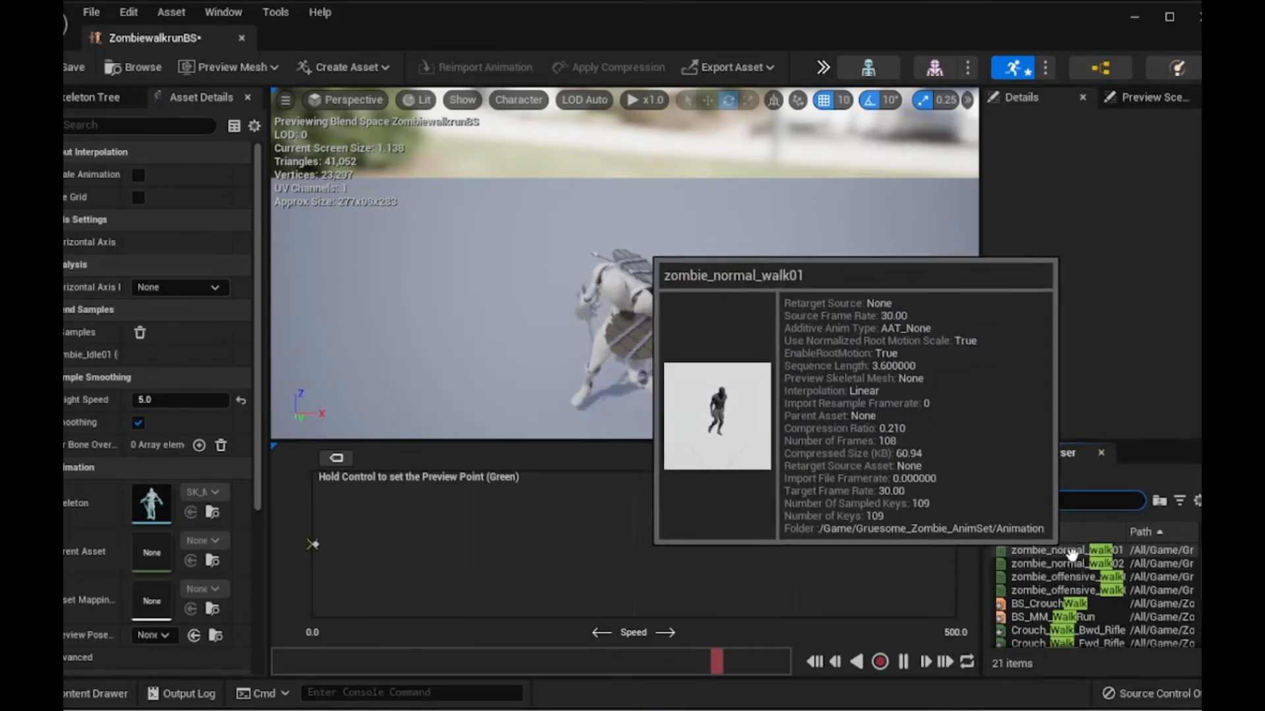
drag(1074, 553, 329, 544)
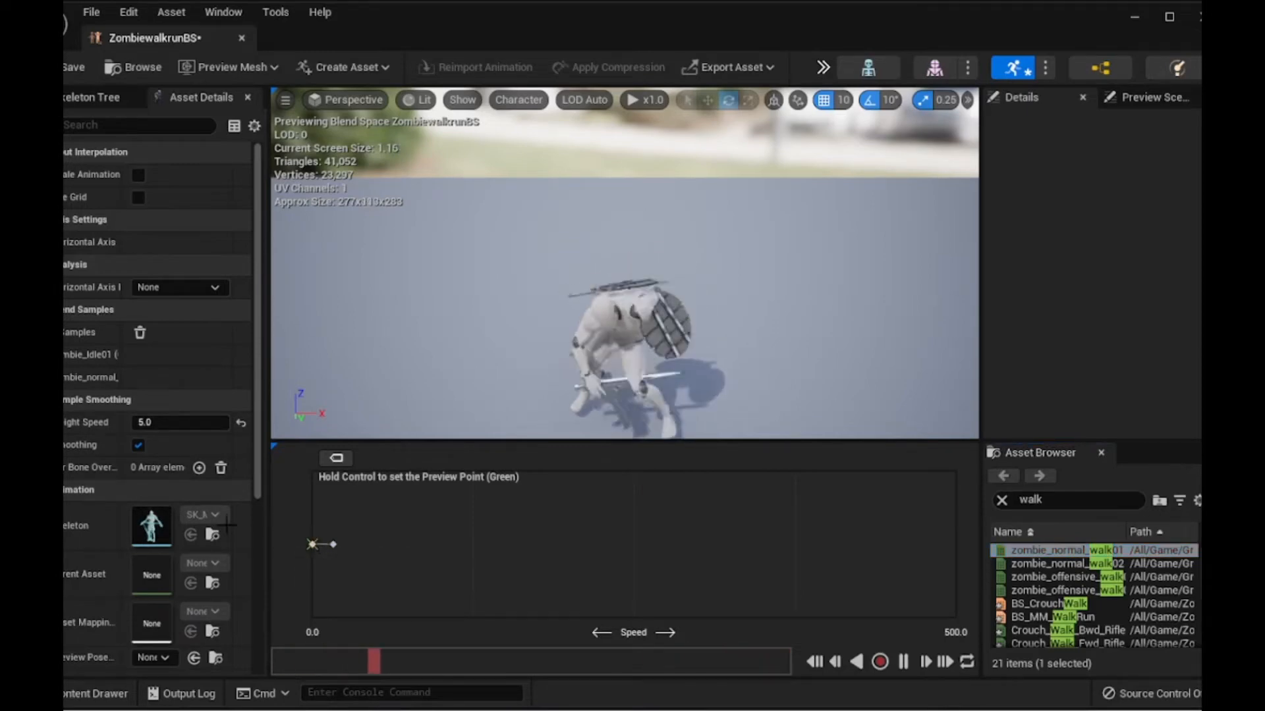
- Add zombie_offensive_walk01 as a sample, move zombie_normal_walk01 to about speed 6, then save and minimize the blend space
click(314, 544)
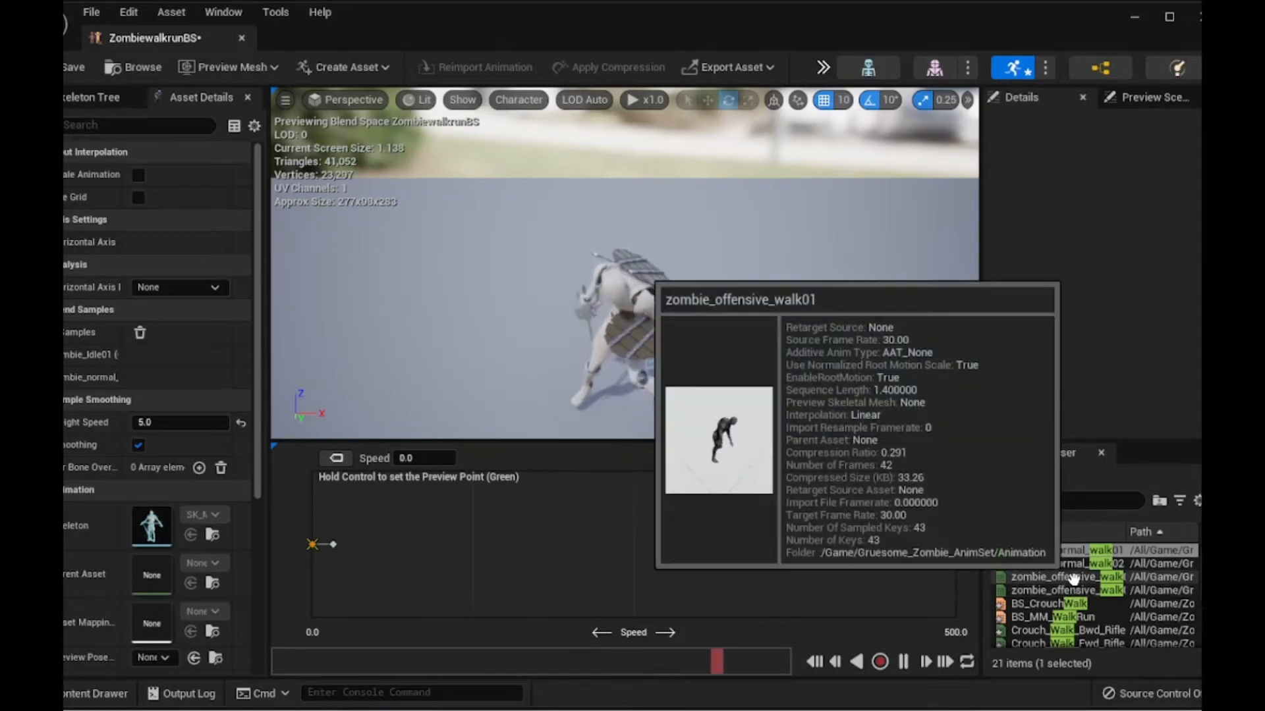
drag(1073, 578, 348, 537)
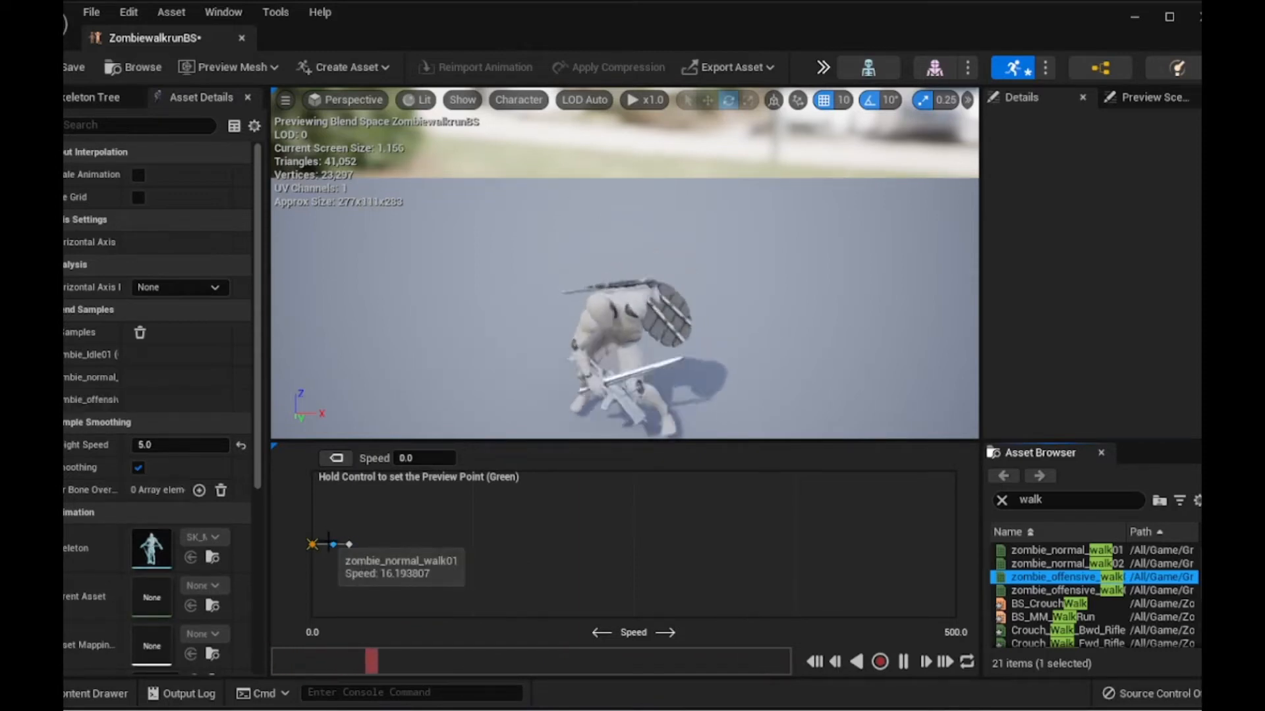
click(328, 542)
drag(327, 544, 320, 544)
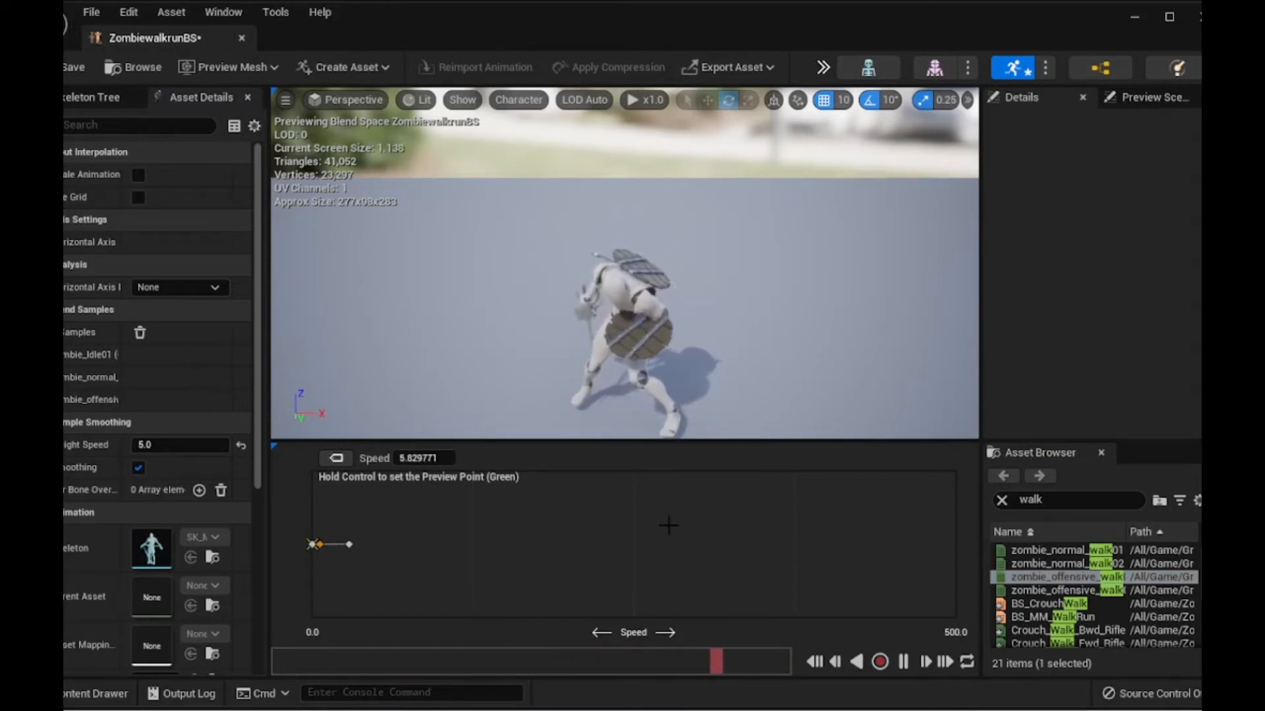
click(85, 68)
click(1134, 19)
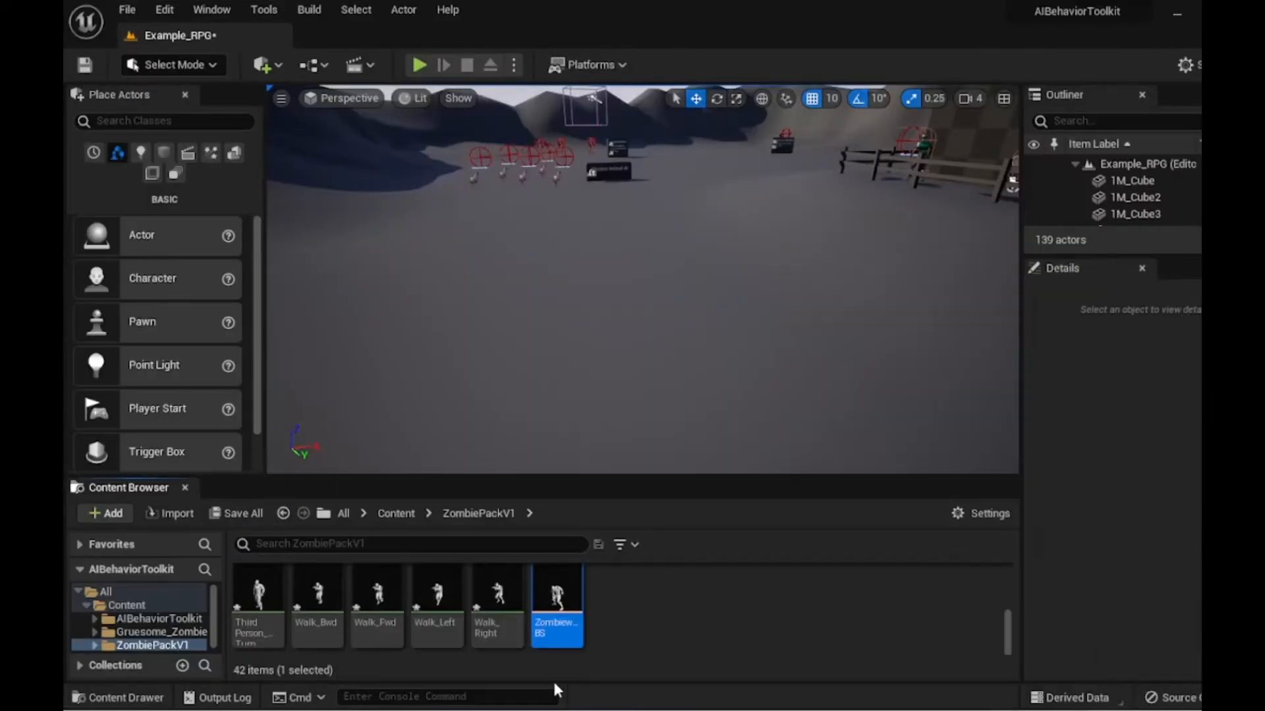
- Open the TextzombieAnimBP animation blueprint and examine its Event Graph
scroll(569, 623, up, 2)
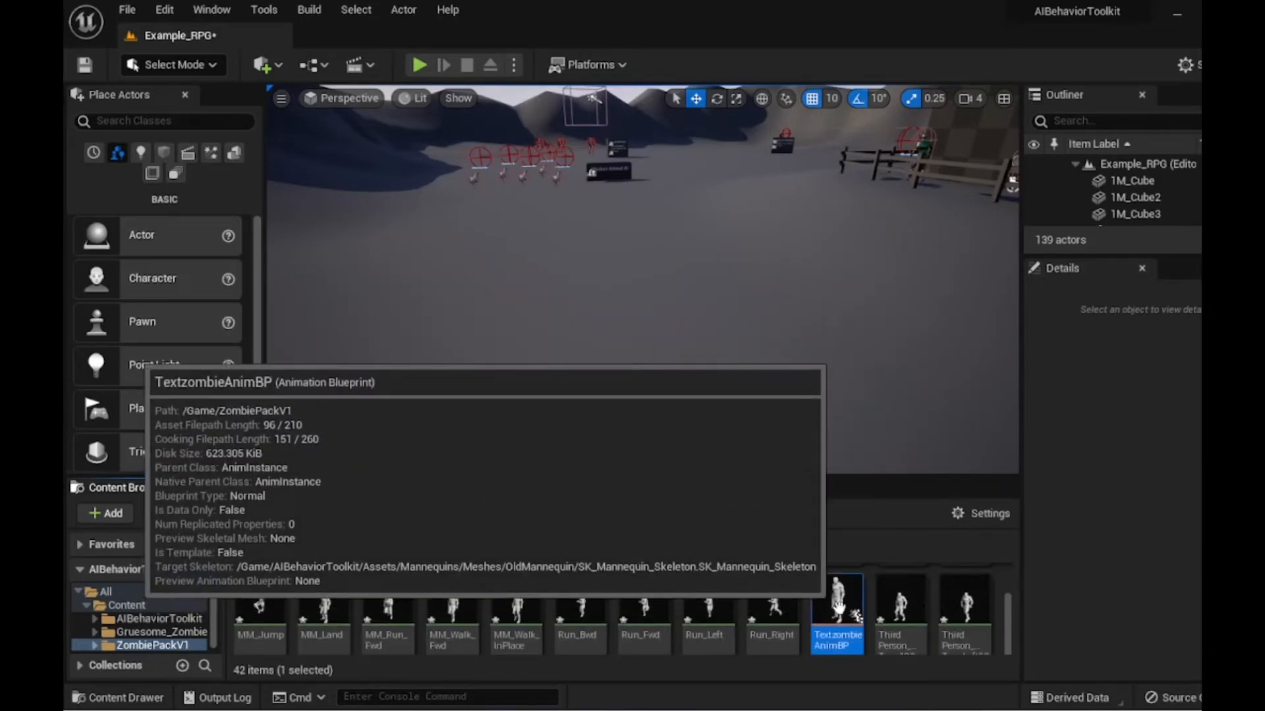
double_click(838, 609)
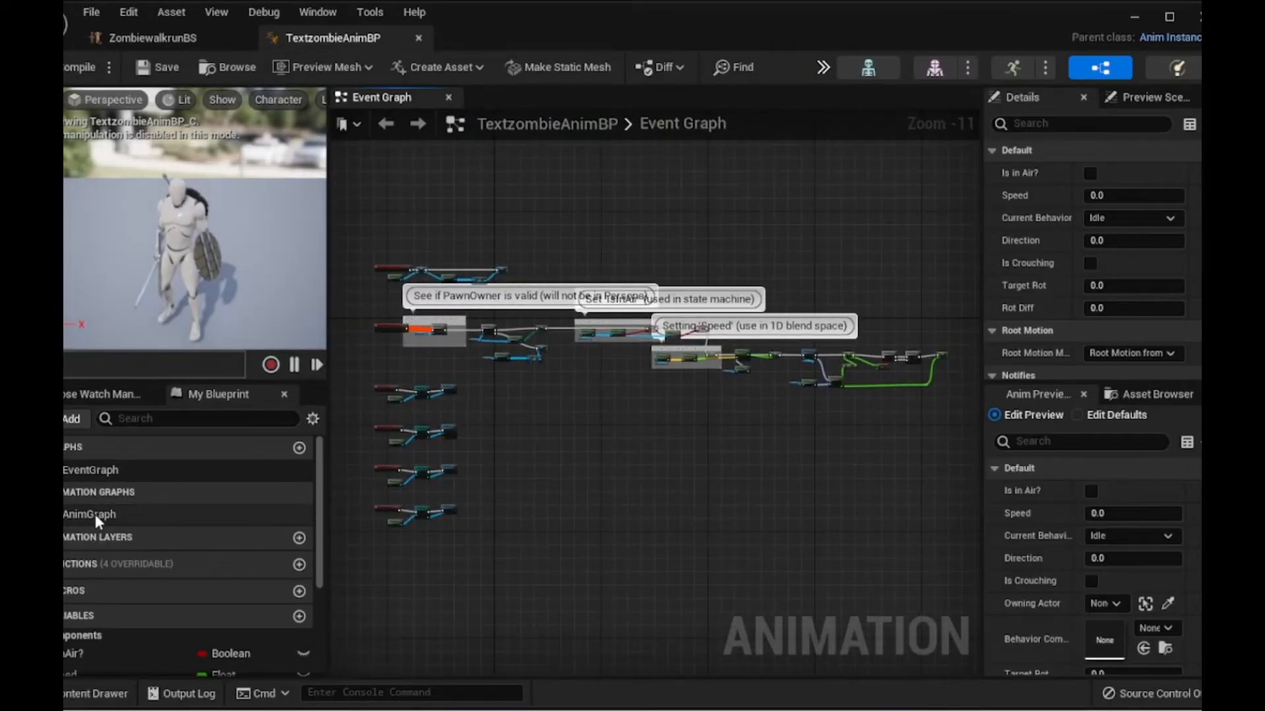
click(118, 514)
scroll(390, 291, up, 11)
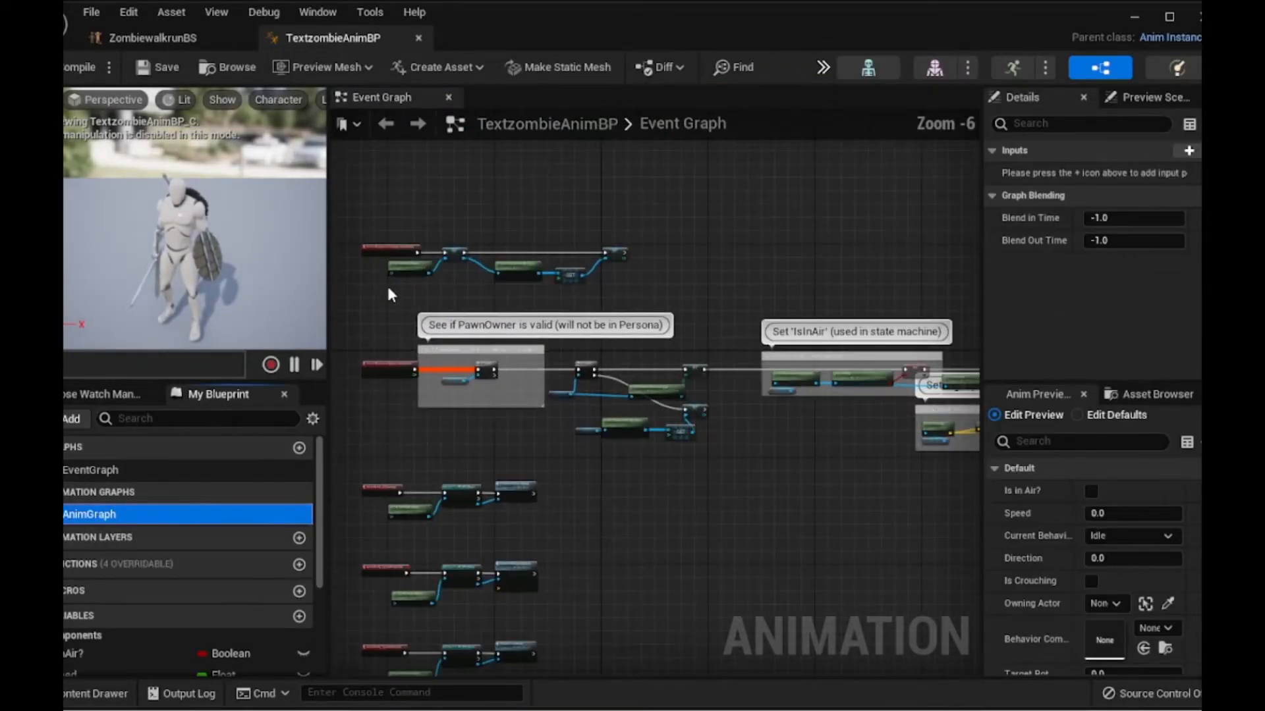
right_drag(389, 291, 513, 621)
scroll(666, 528, down, 12)
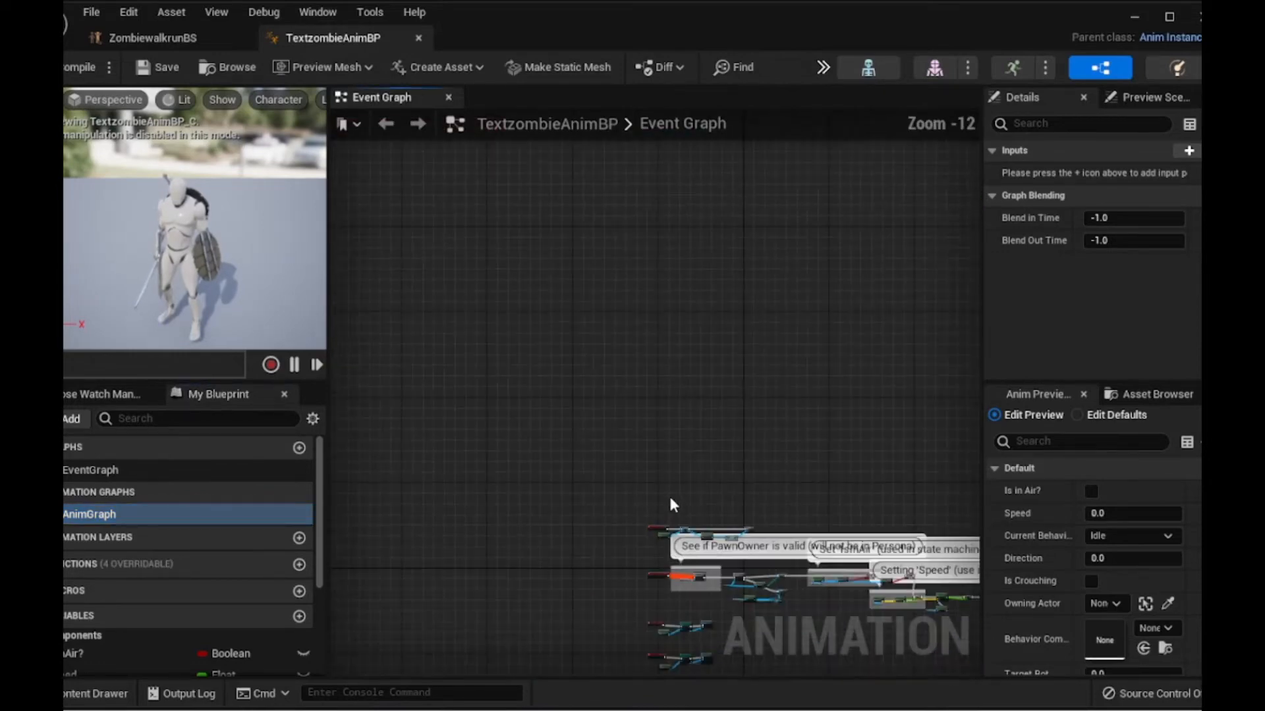
right_drag(672, 493, 543, 334)
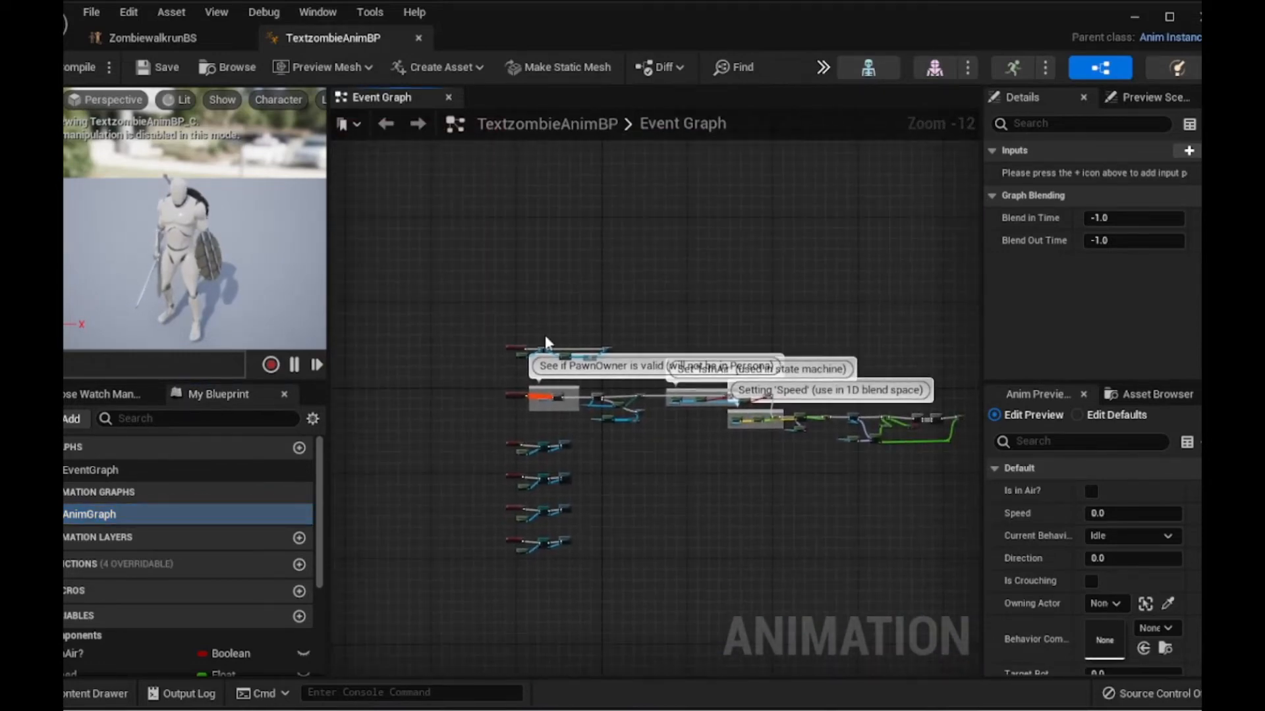
scroll(546, 337, up, 6)
scroll(791, 409, up, 4)
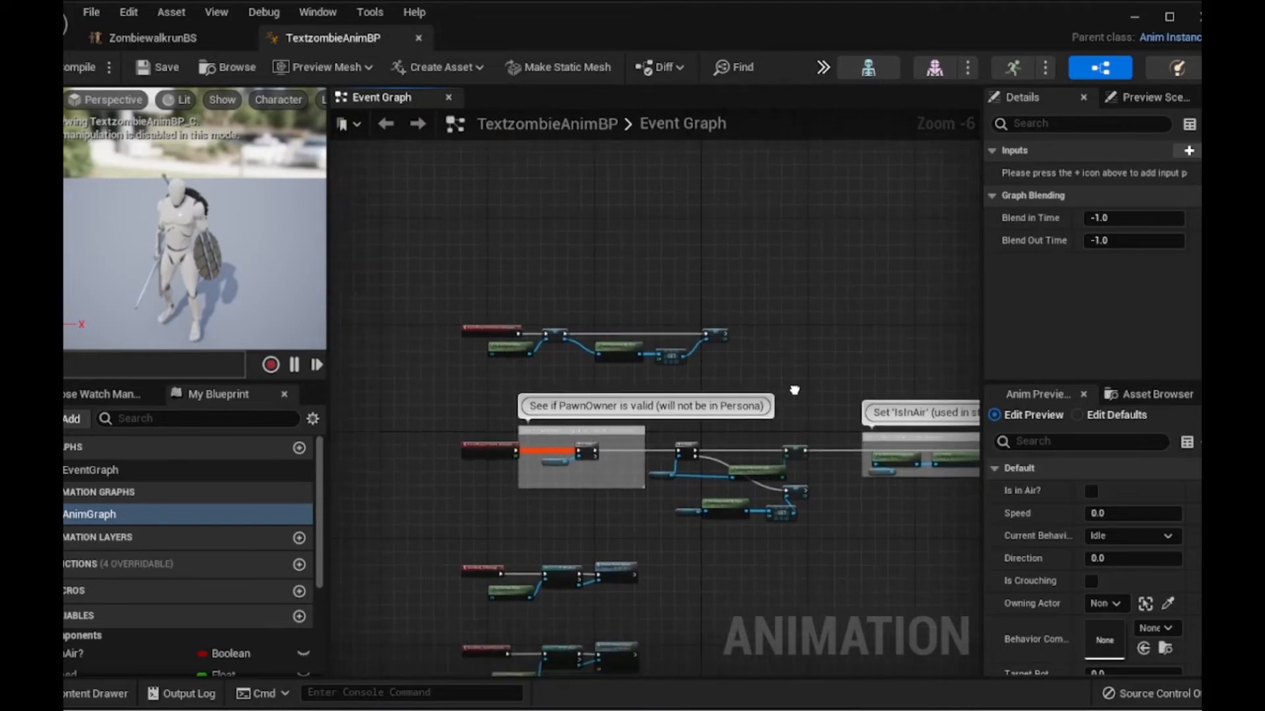
right_drag(405, 290, 585, 401)
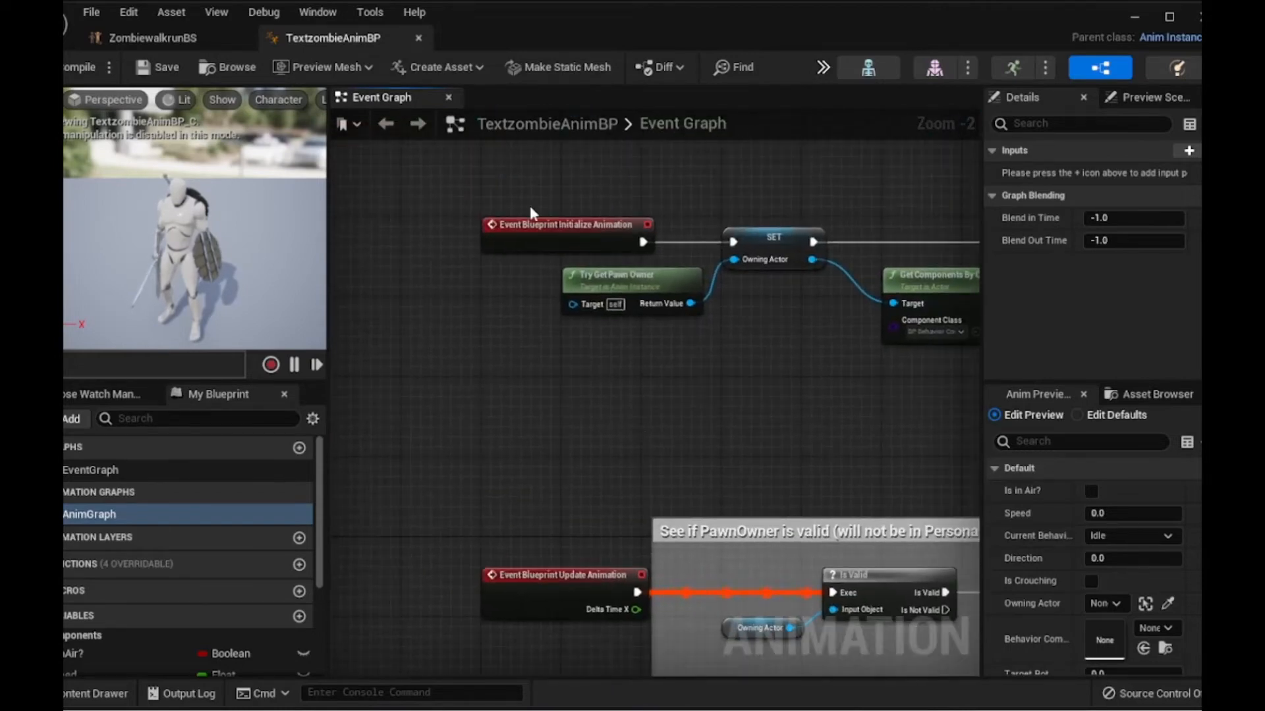
- Open the Idle/Run state inside the AnimGraph's Default state machine and move the upper BS_MM_WalkRun node aside
double_click(117, 517)
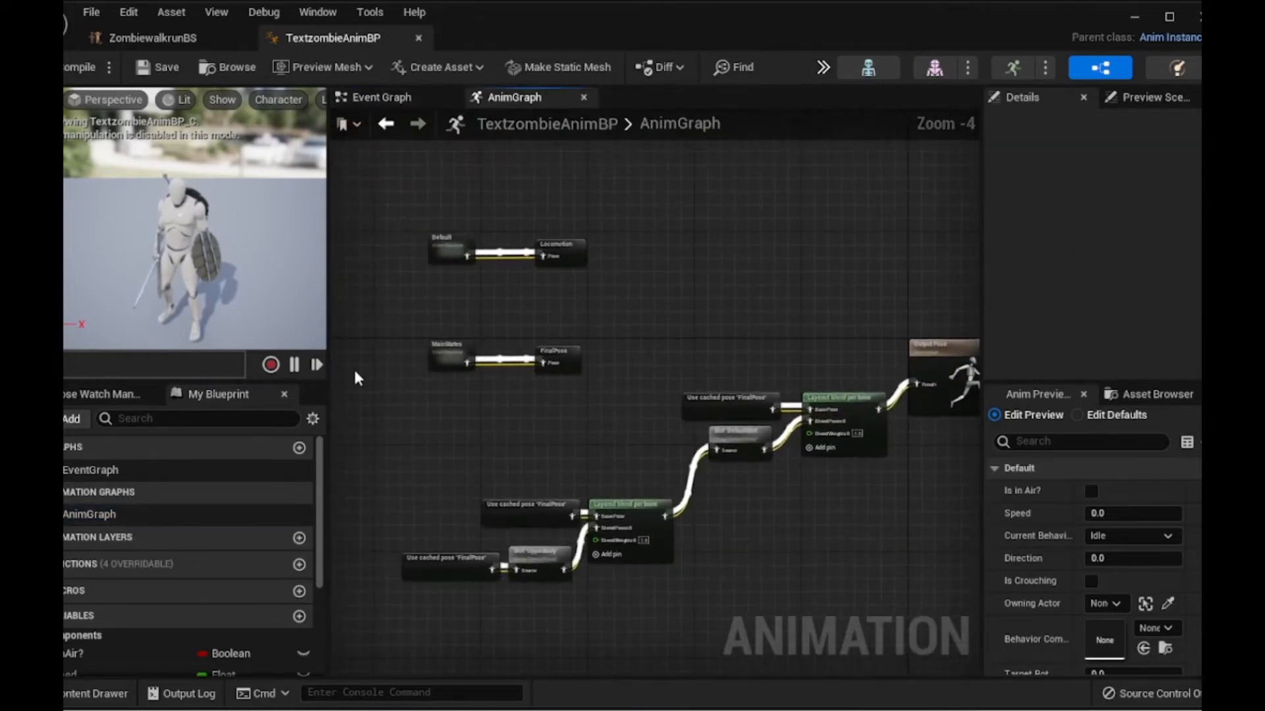
double_click(439, 257)
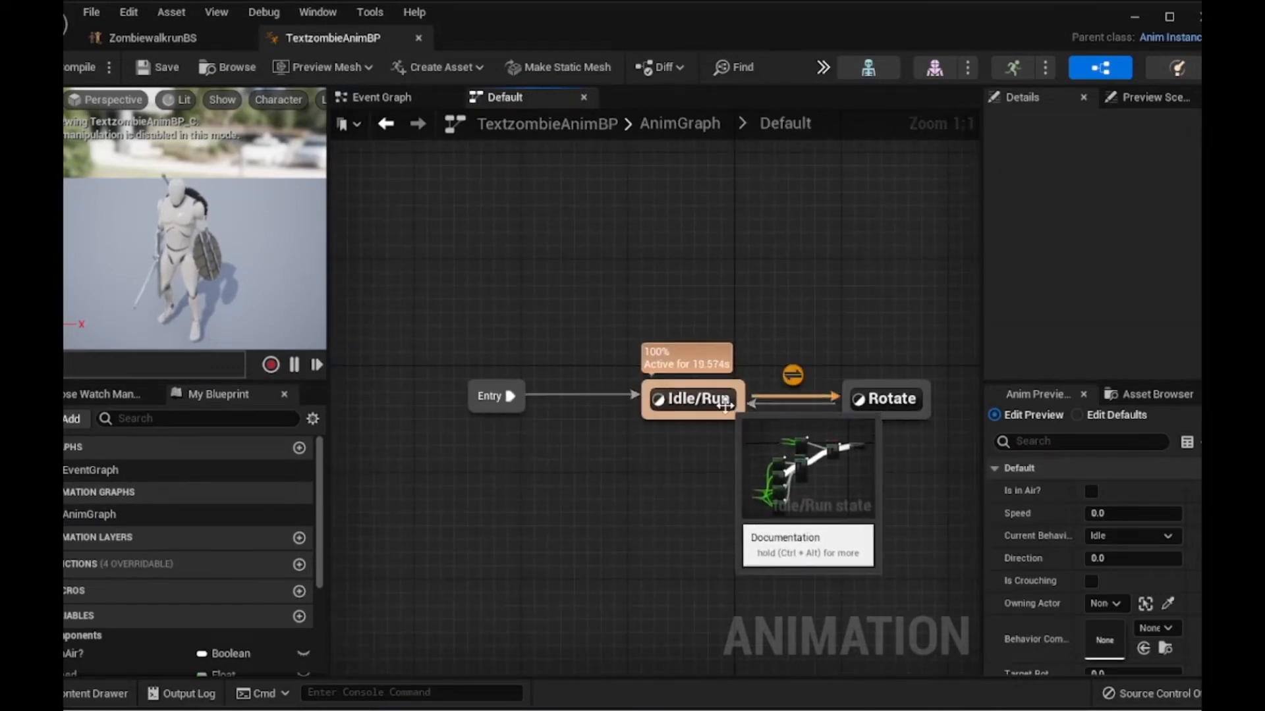
double_click(708, 400)
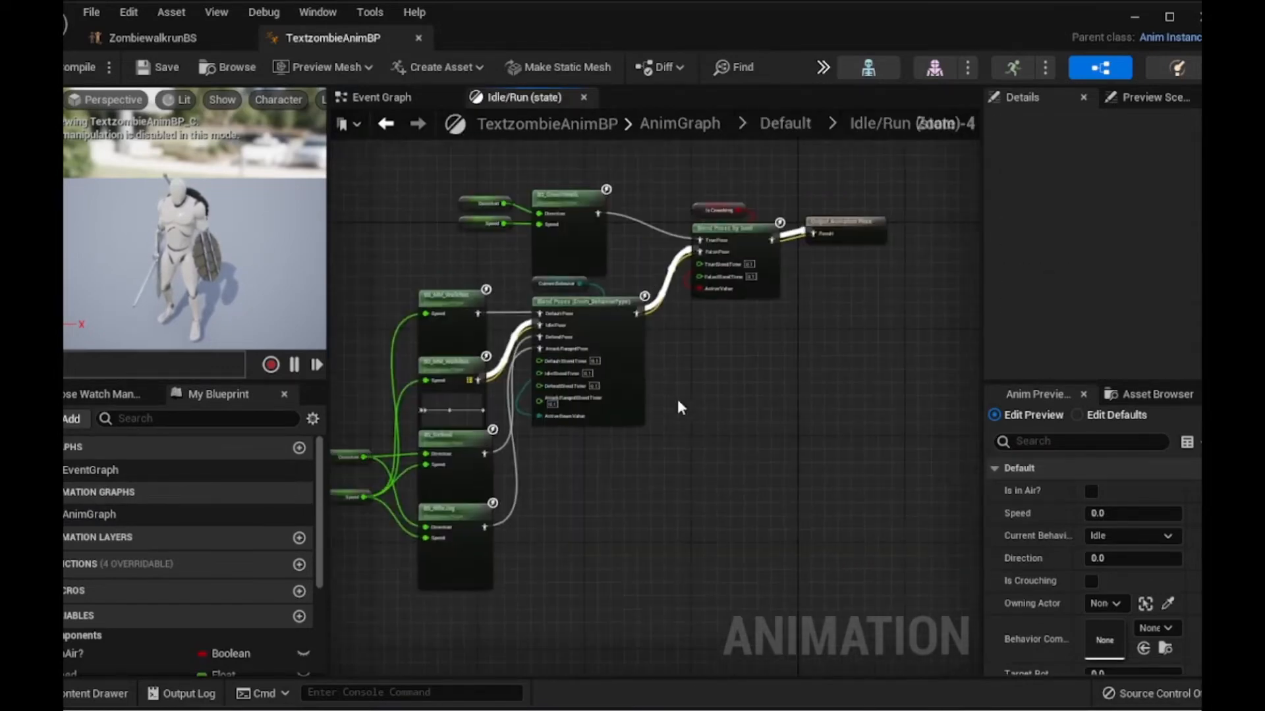
scroll(513, 270, up, 4)
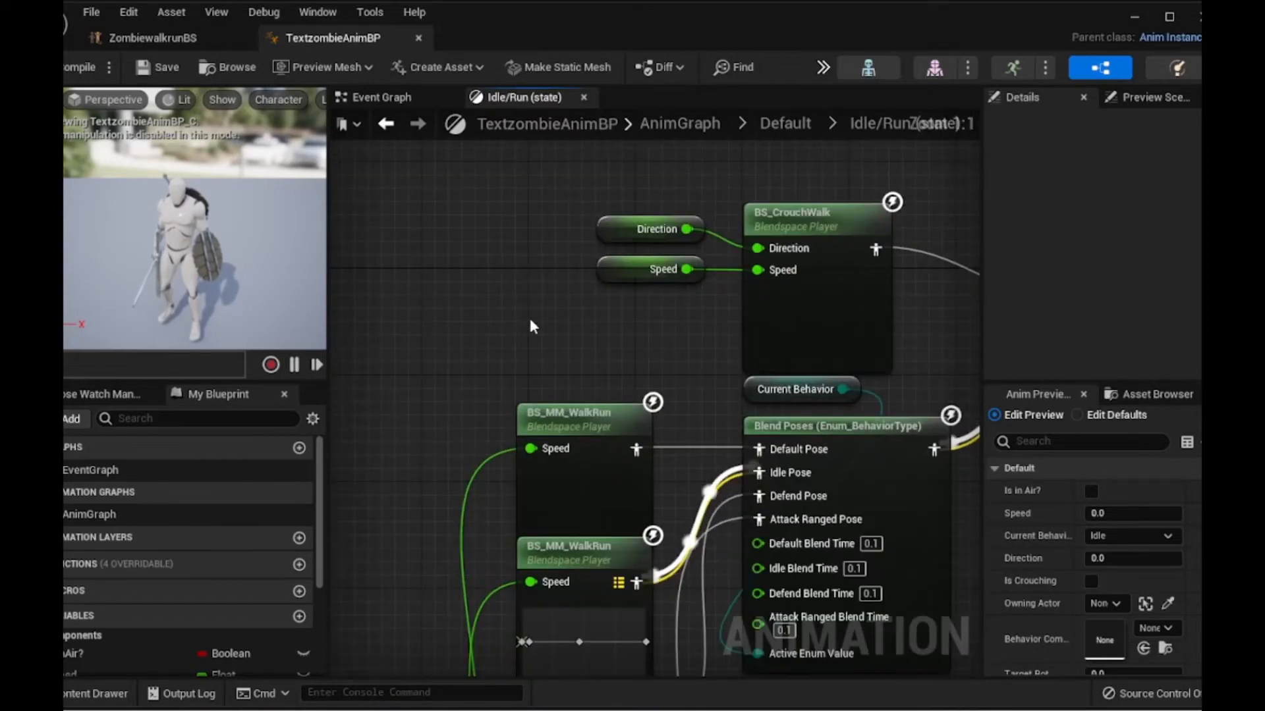
drag(557, 421, 497, 355)
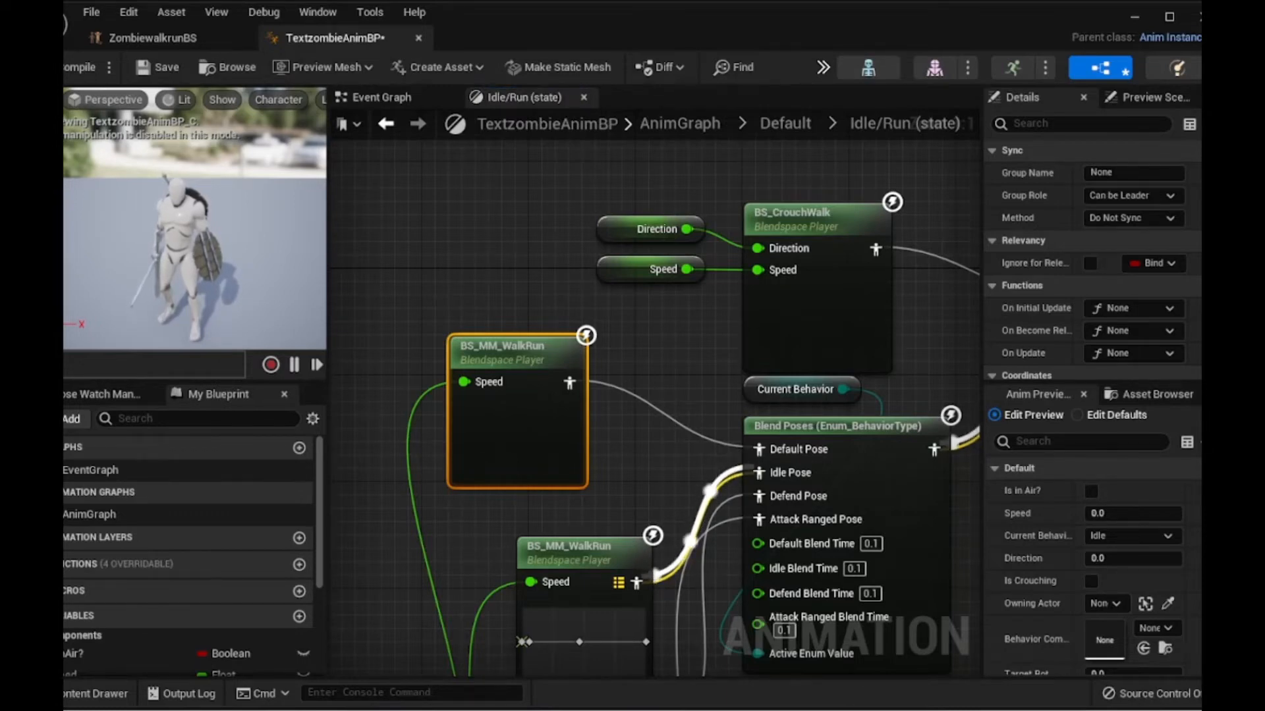
- Add a ZombiewalkrunBS blend space player node to the Idle/Run state graph from the content browser
drag(1200, 432, 639, 453)
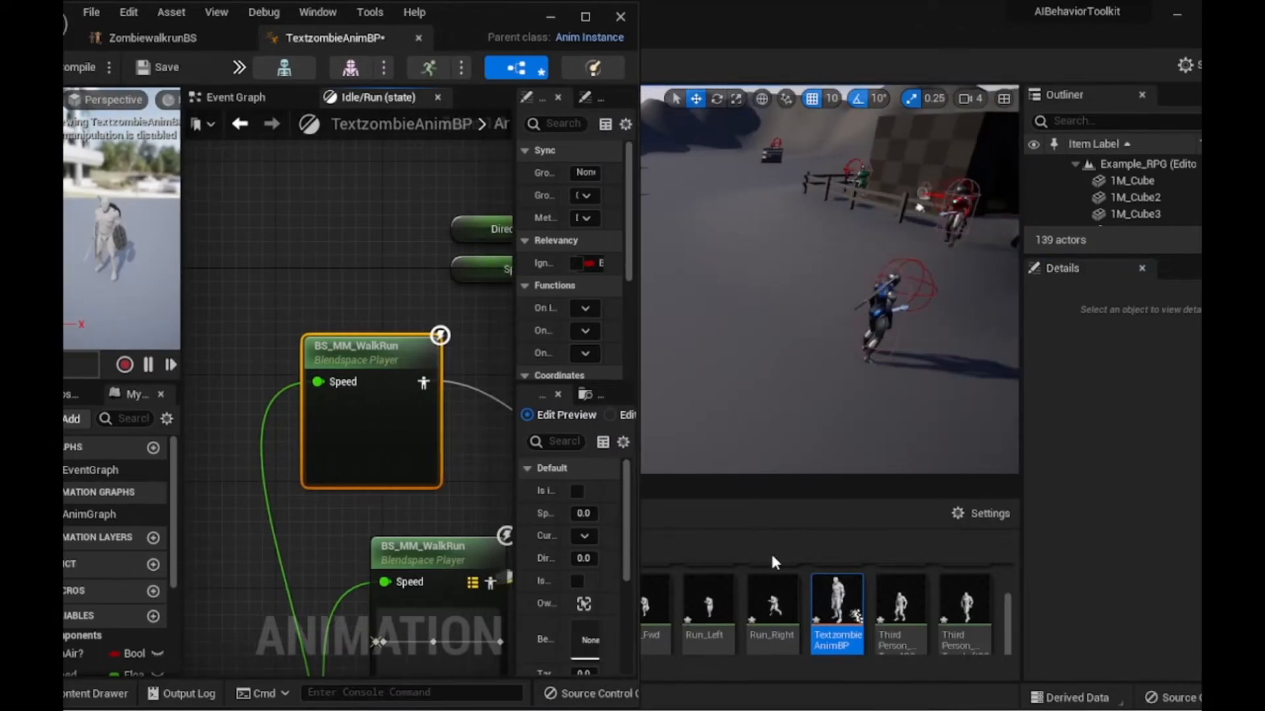
scroll(783, 620, down, 3)
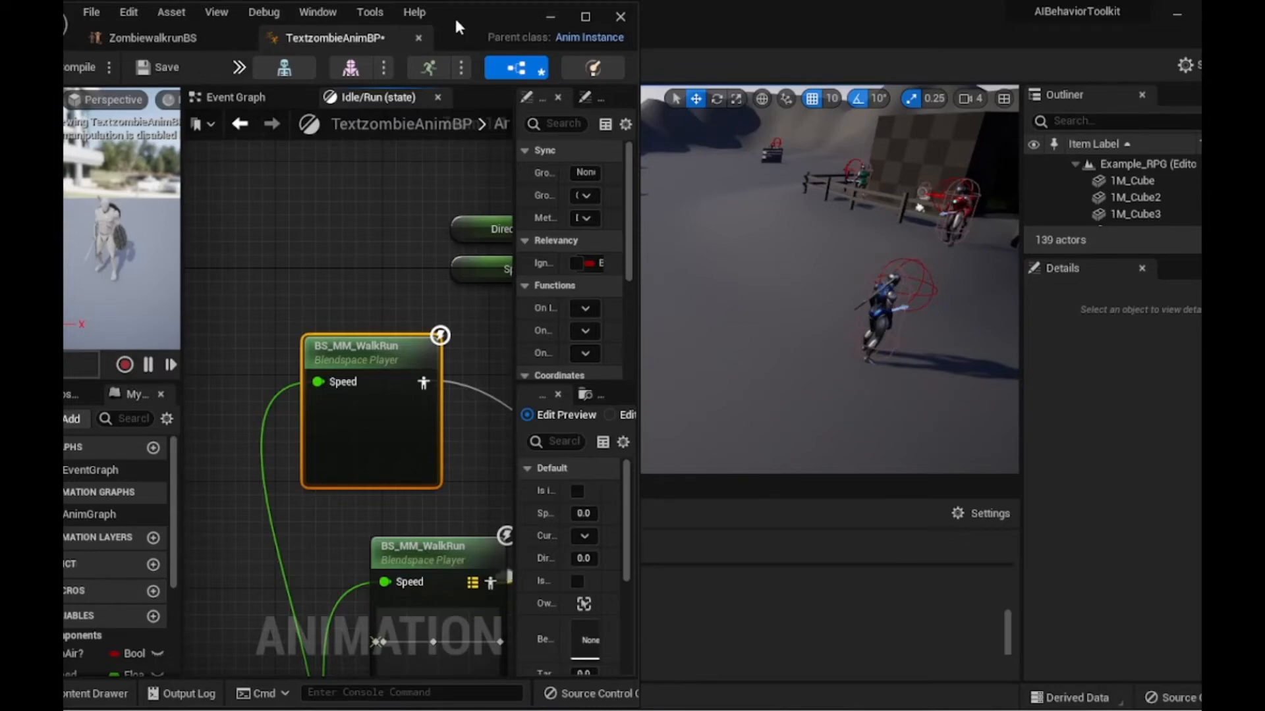
drag(453, 15, 1015, 17)
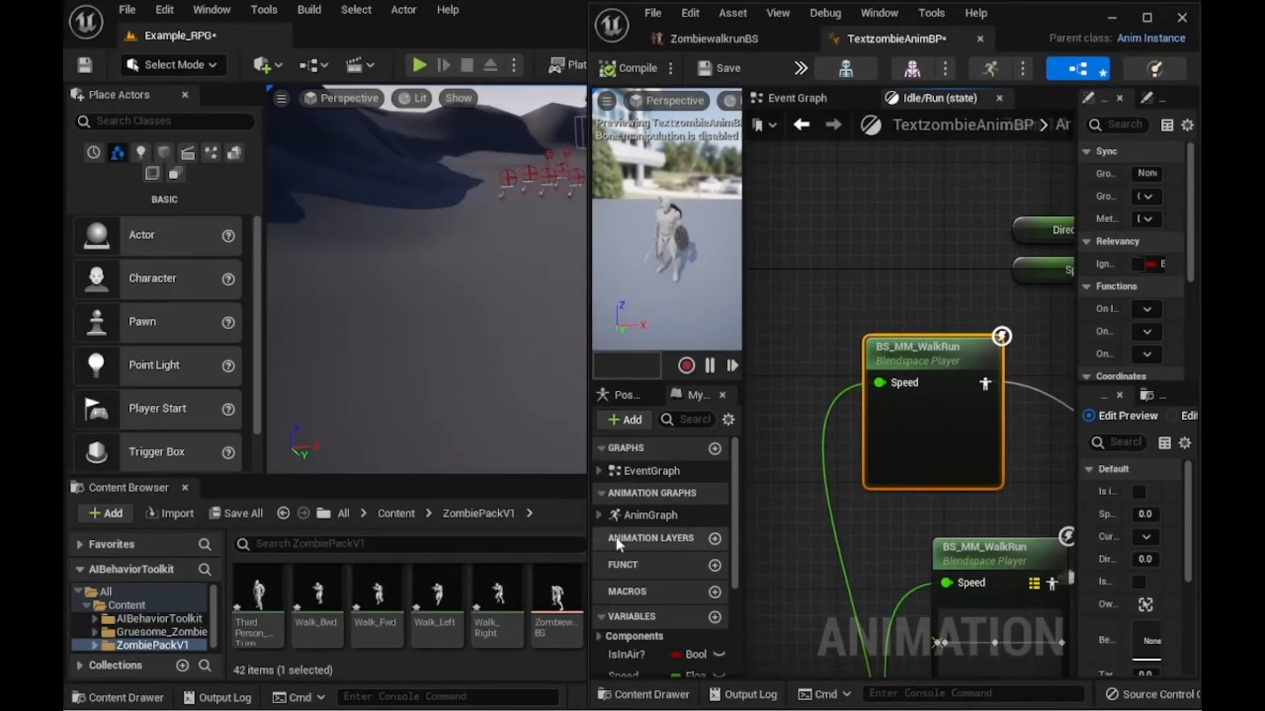
drag(537, 638, 834, 256)
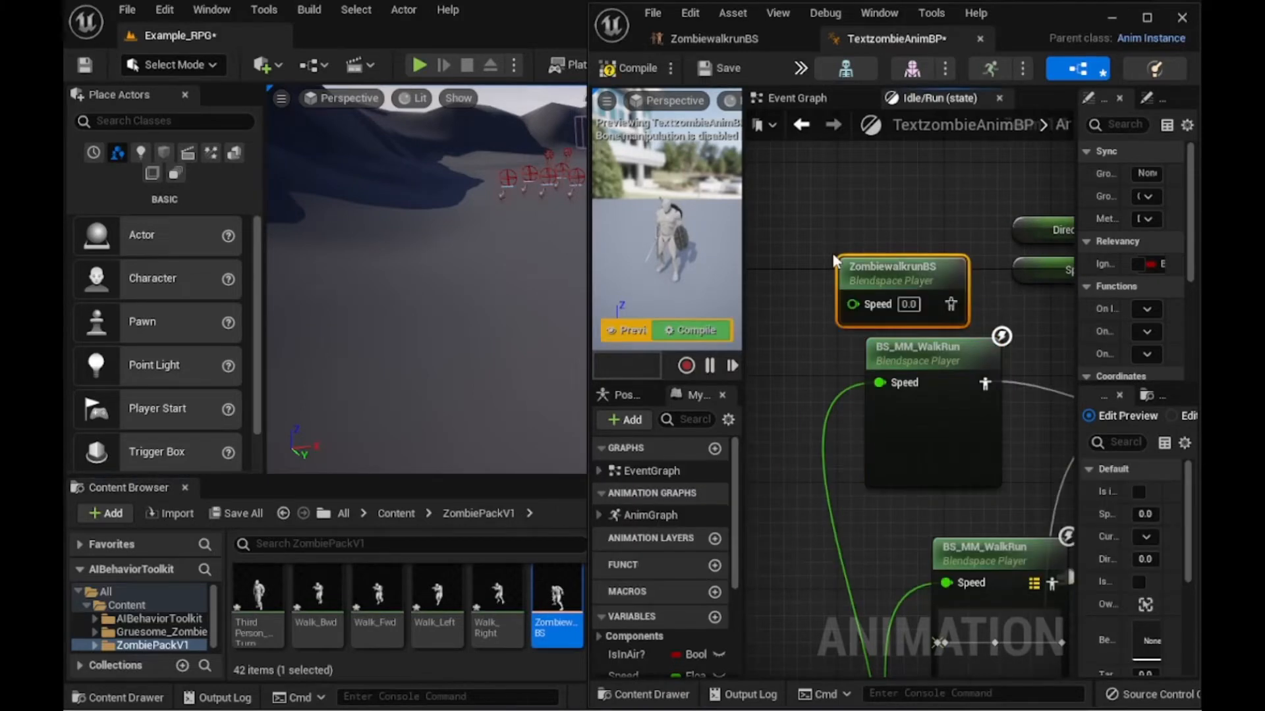
click(1148, 18)
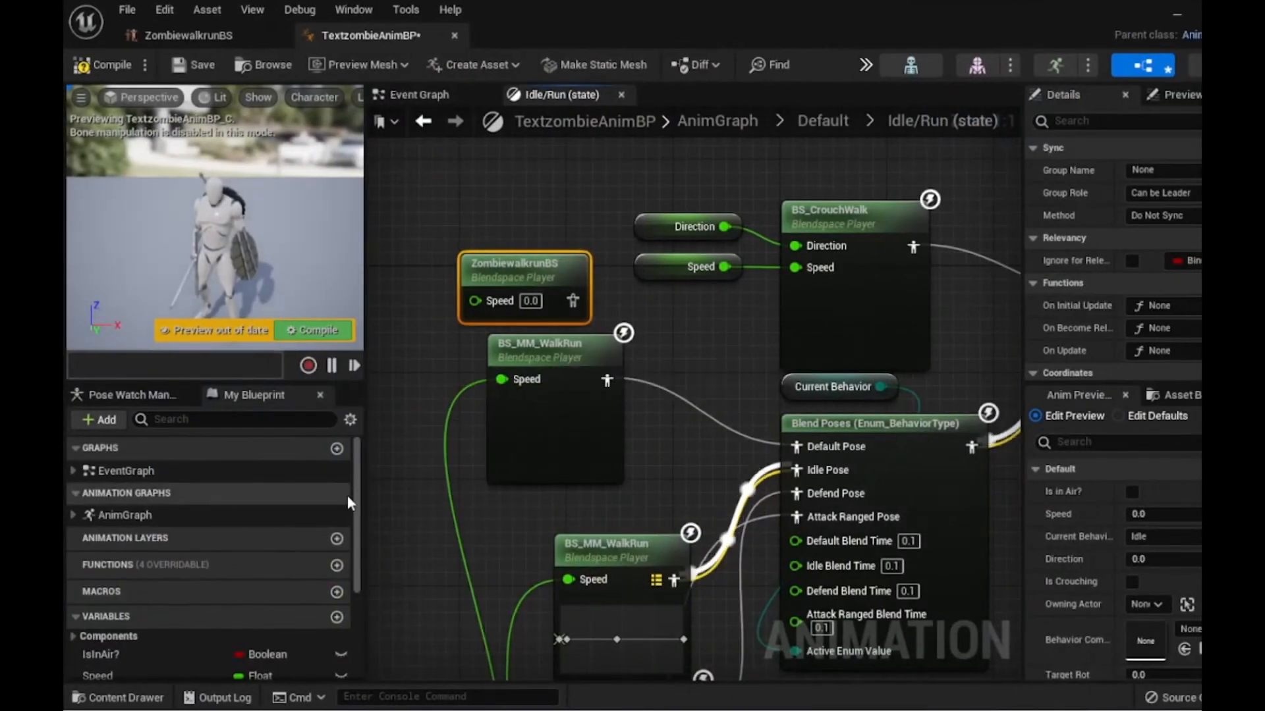
- Connect the Speed variable to the ZombiewalkrunBS node's Speed input
right_drag(396, 508, 557, 397)
scroll(557, 397, down, 5)
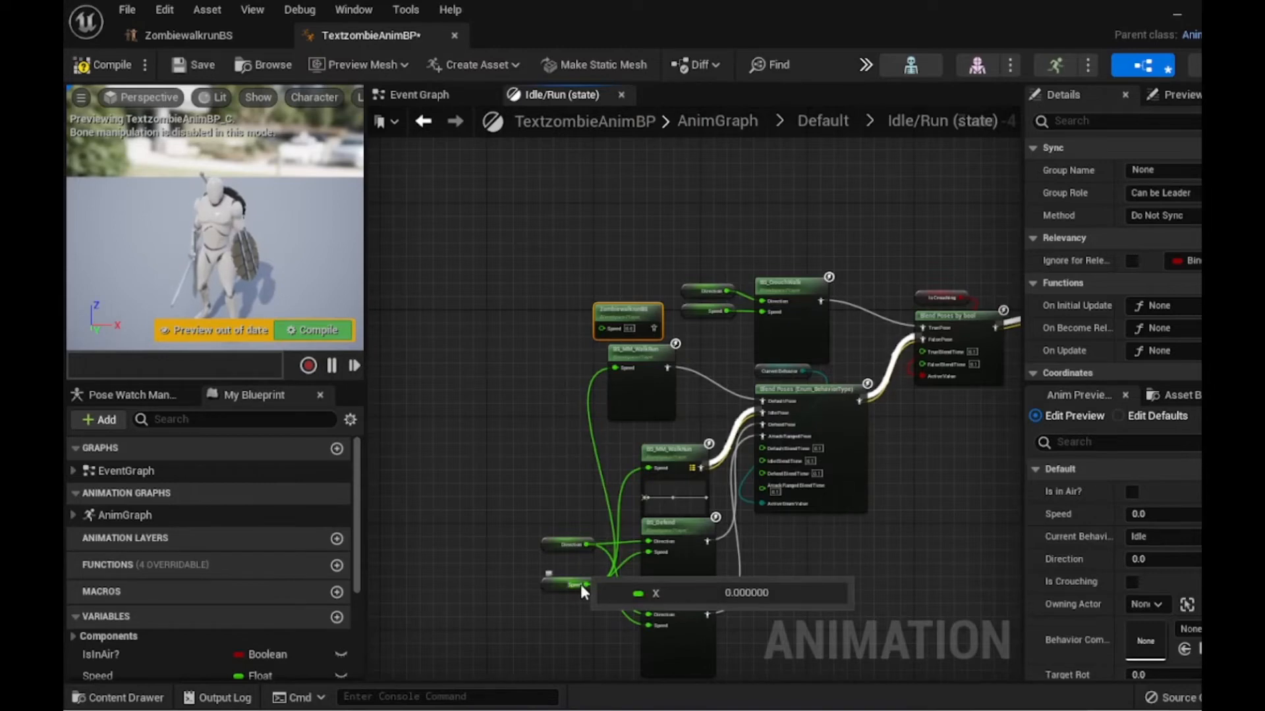
drag(582, 586, 602, 325)
- Wire the ZombiewalkrunBS pose into the Blend Poses Default Pose and delete the upper BS_MM_WalkRun node
scroll(687, 432, up, 1)
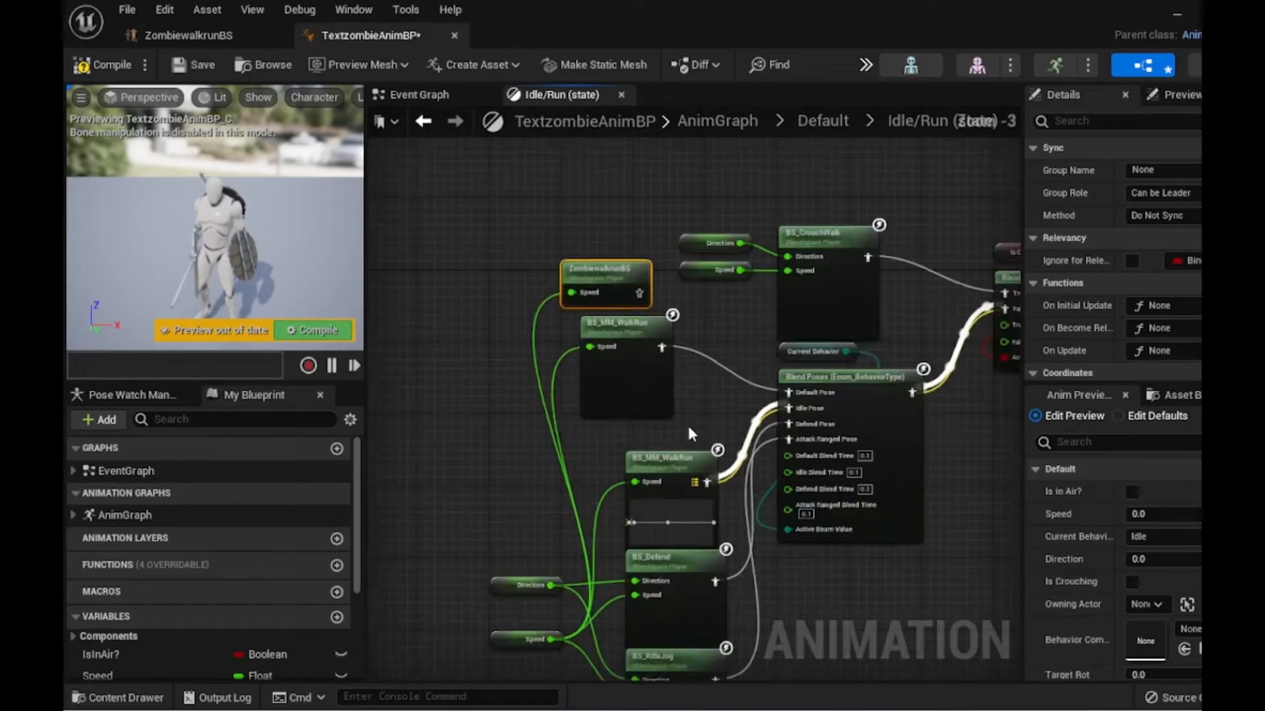
scroll(689, 433, up, 2)
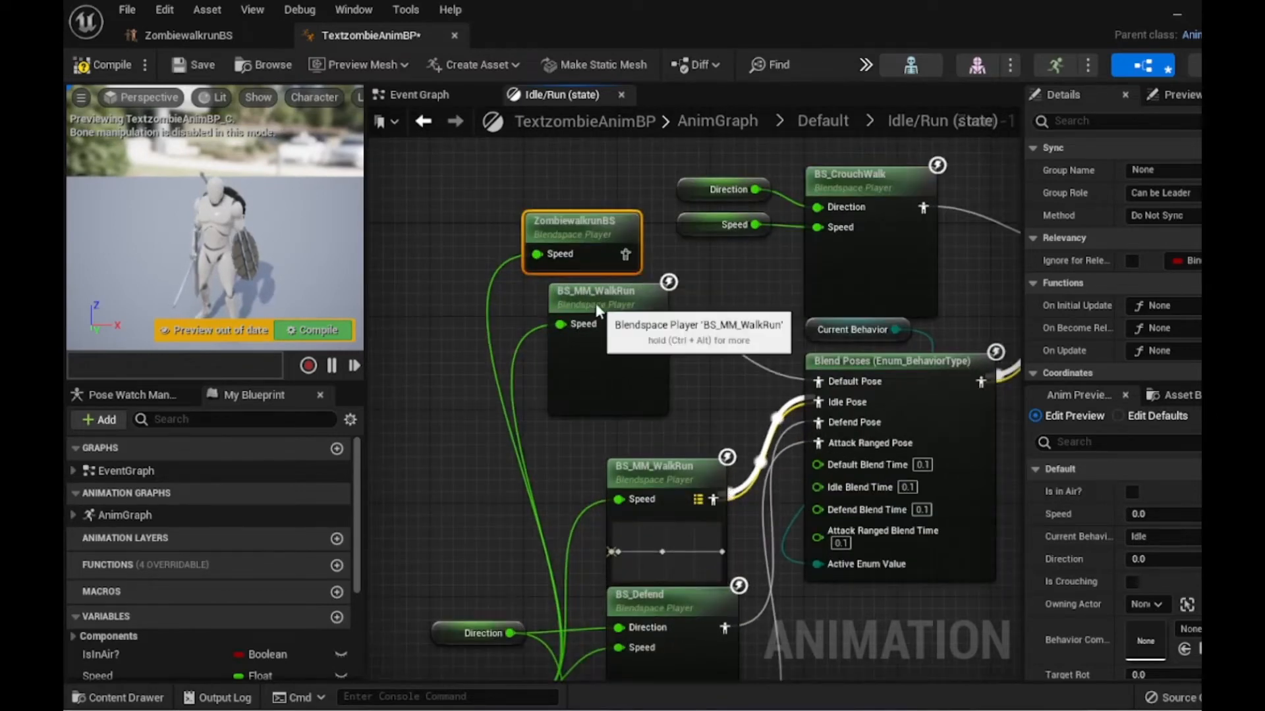
drag(598, 309, 432, 272)
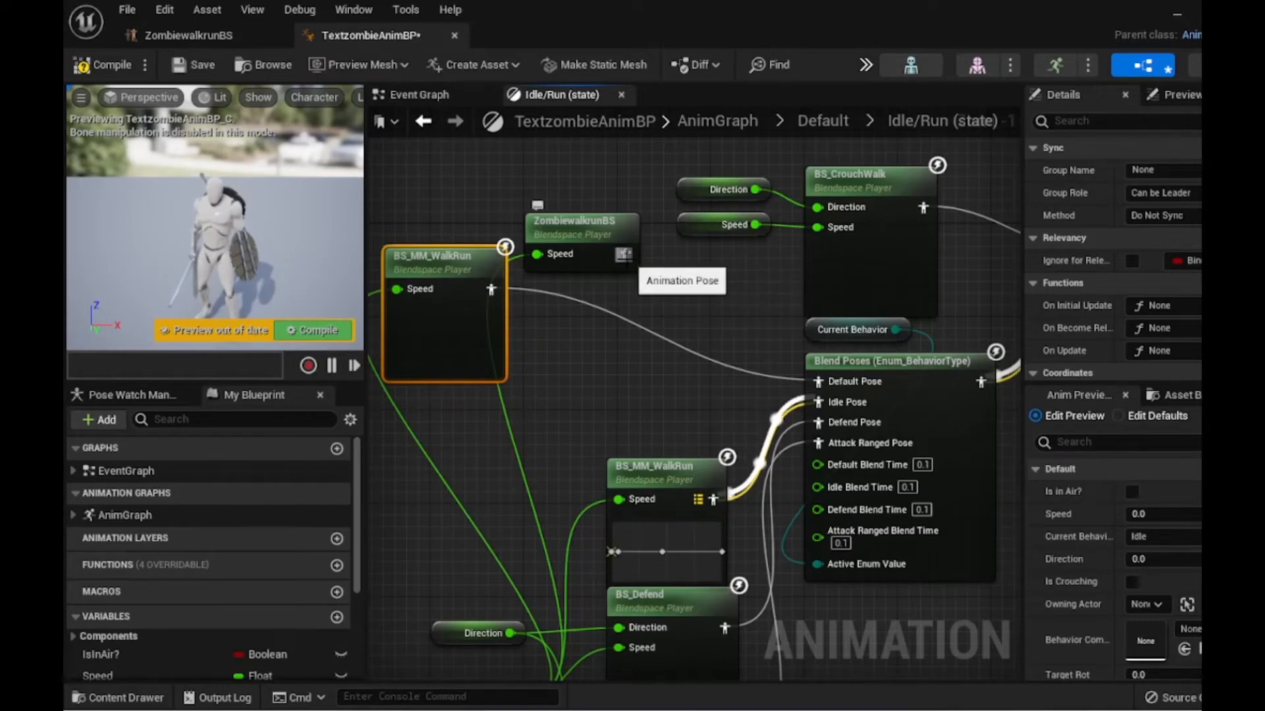
drag(623, 254, 818, 385)
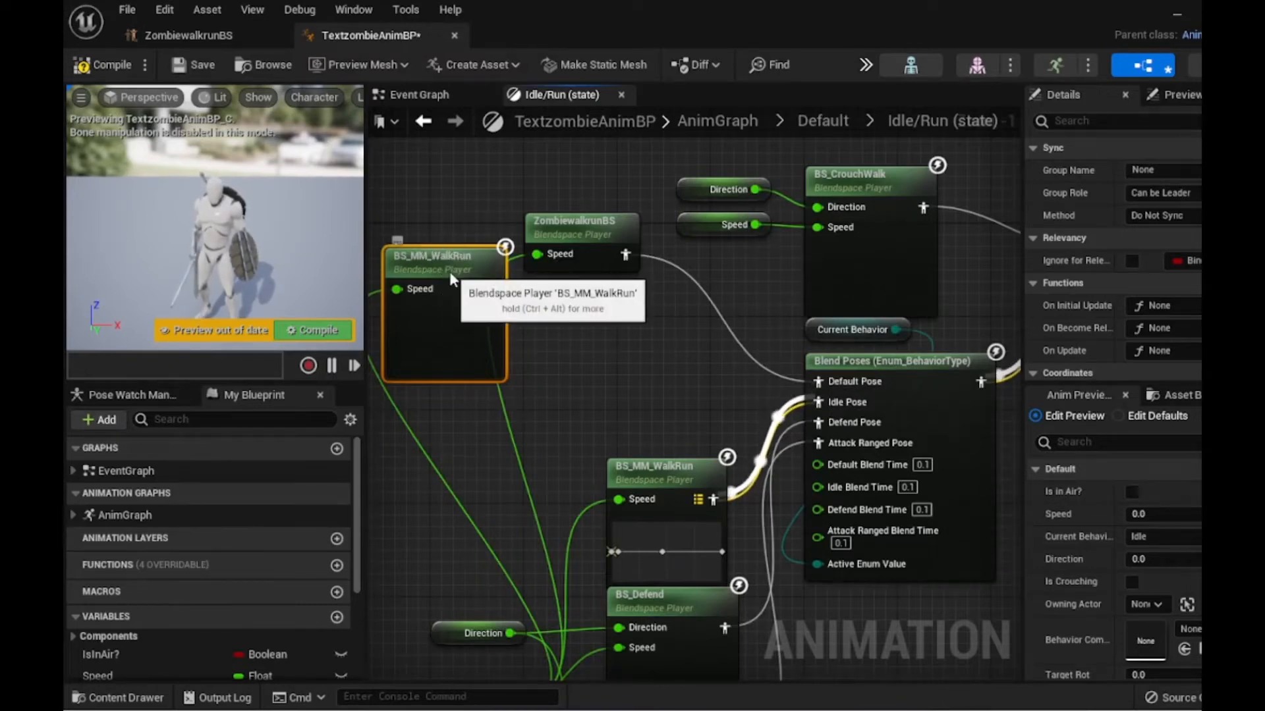
drag(449, 271, 428, 239)
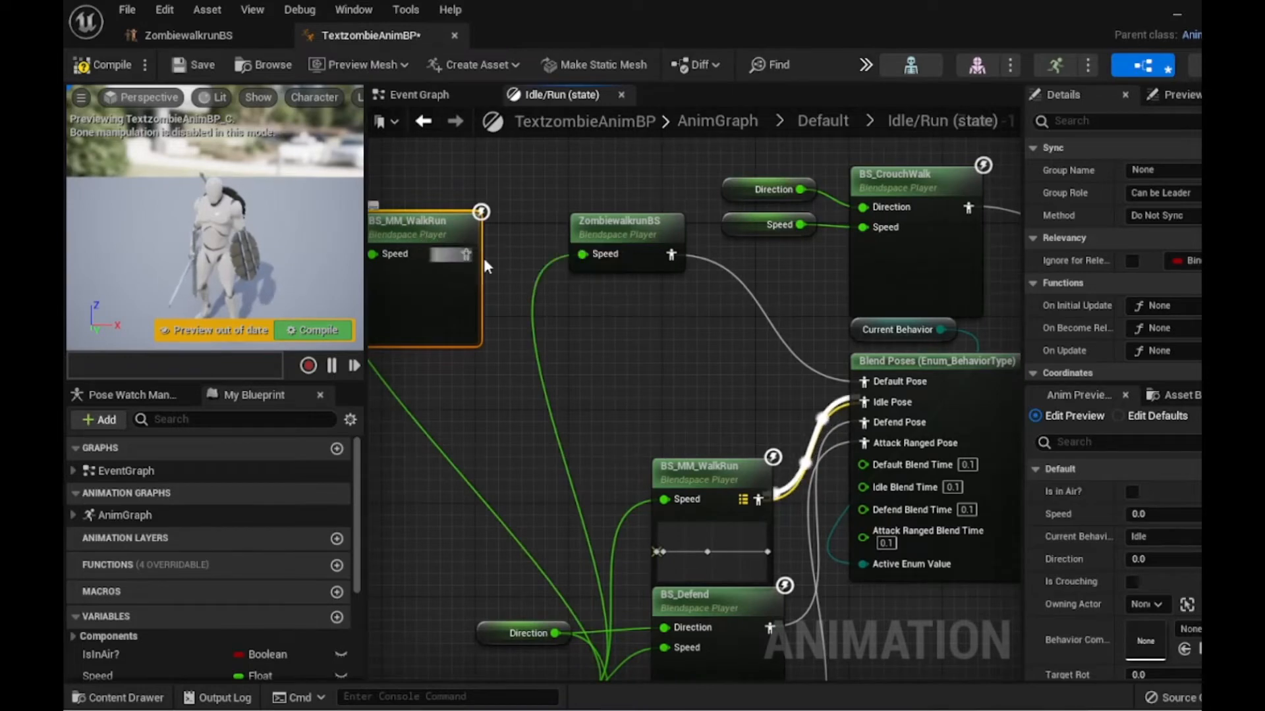
key(Delete)
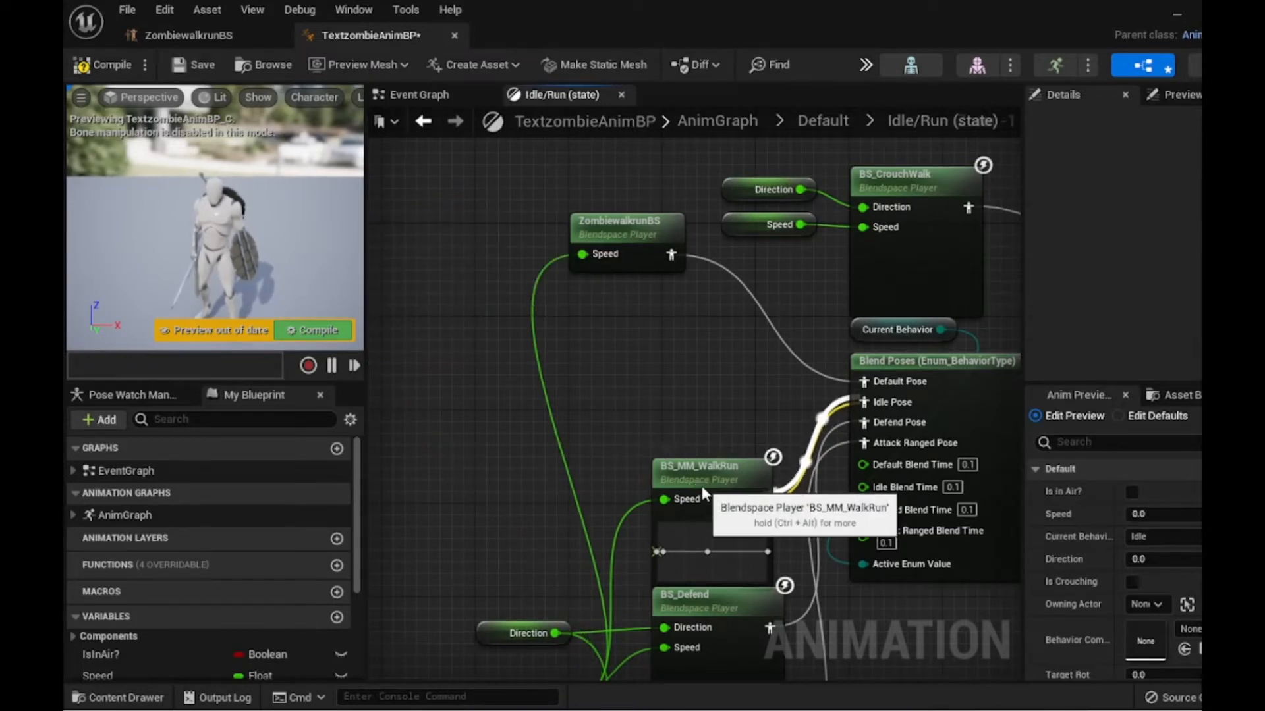
- Duplicate the ZombiewalkrunBS node and connect the copy's pose to the Blend Poses Idle Pose
drag(702, 485, 441, 335)
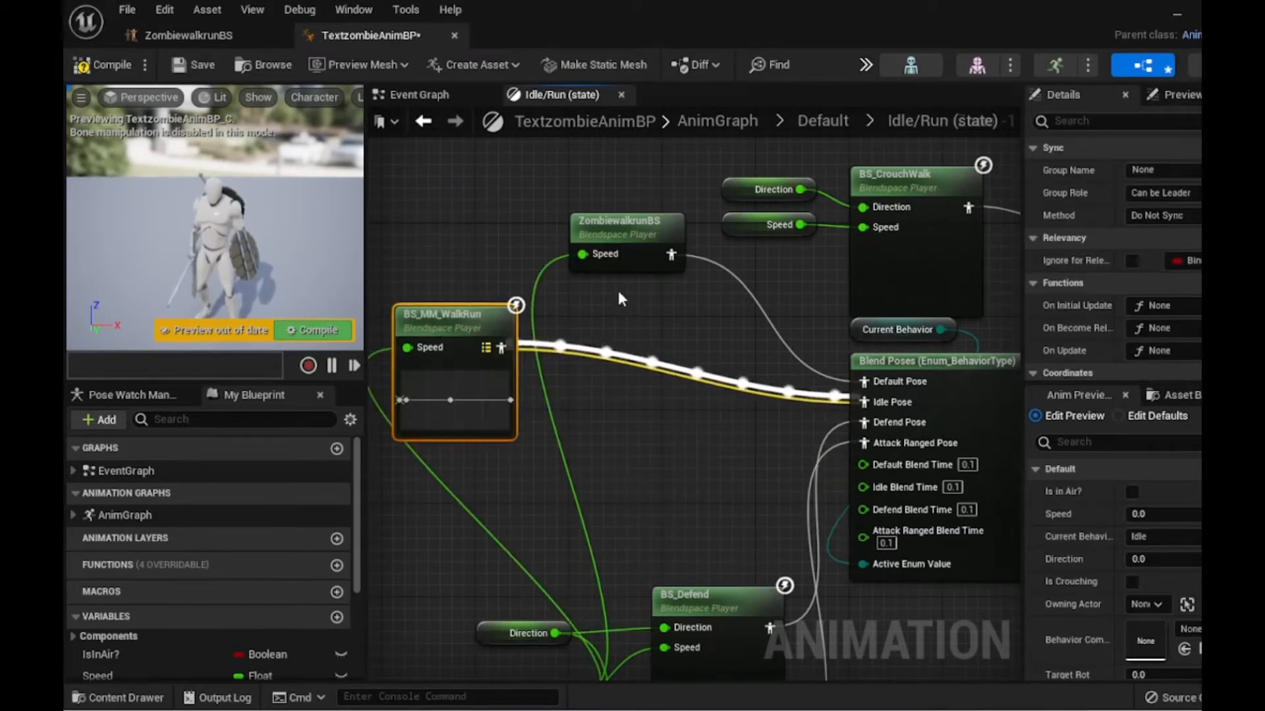
right_click(621, 232)
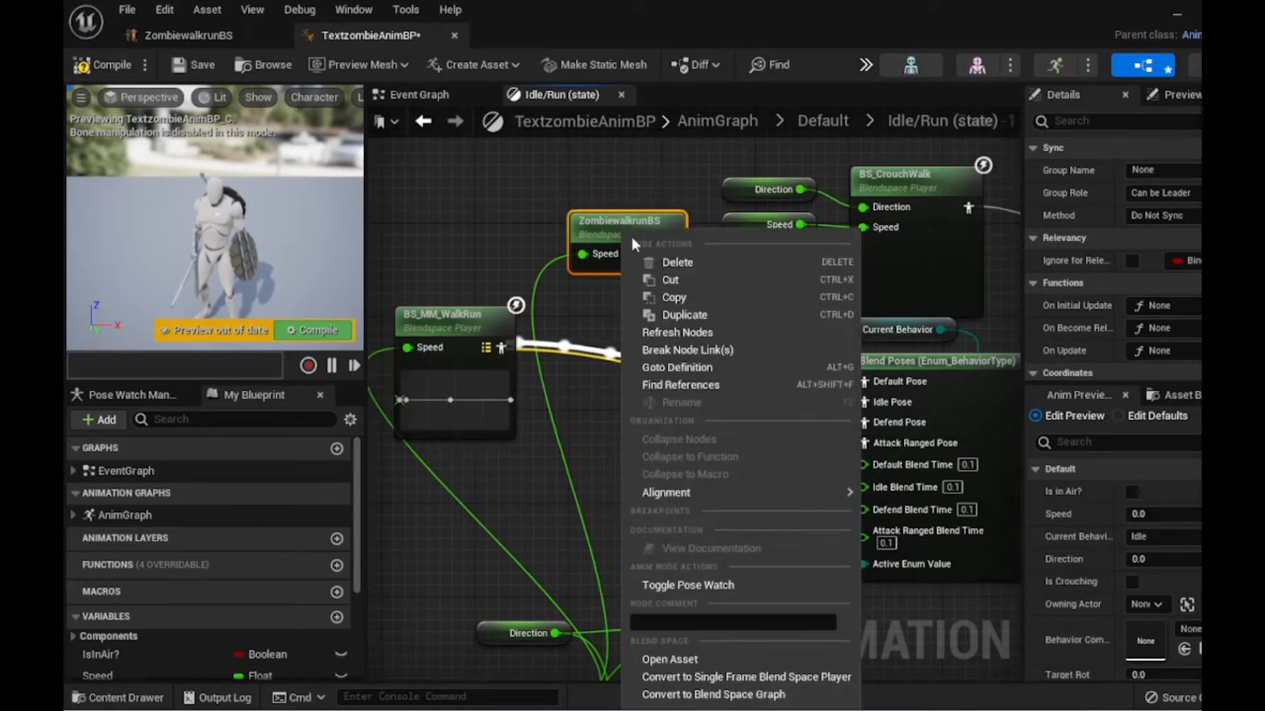
click(683, 315)
drag(700, 256, 653, 394)
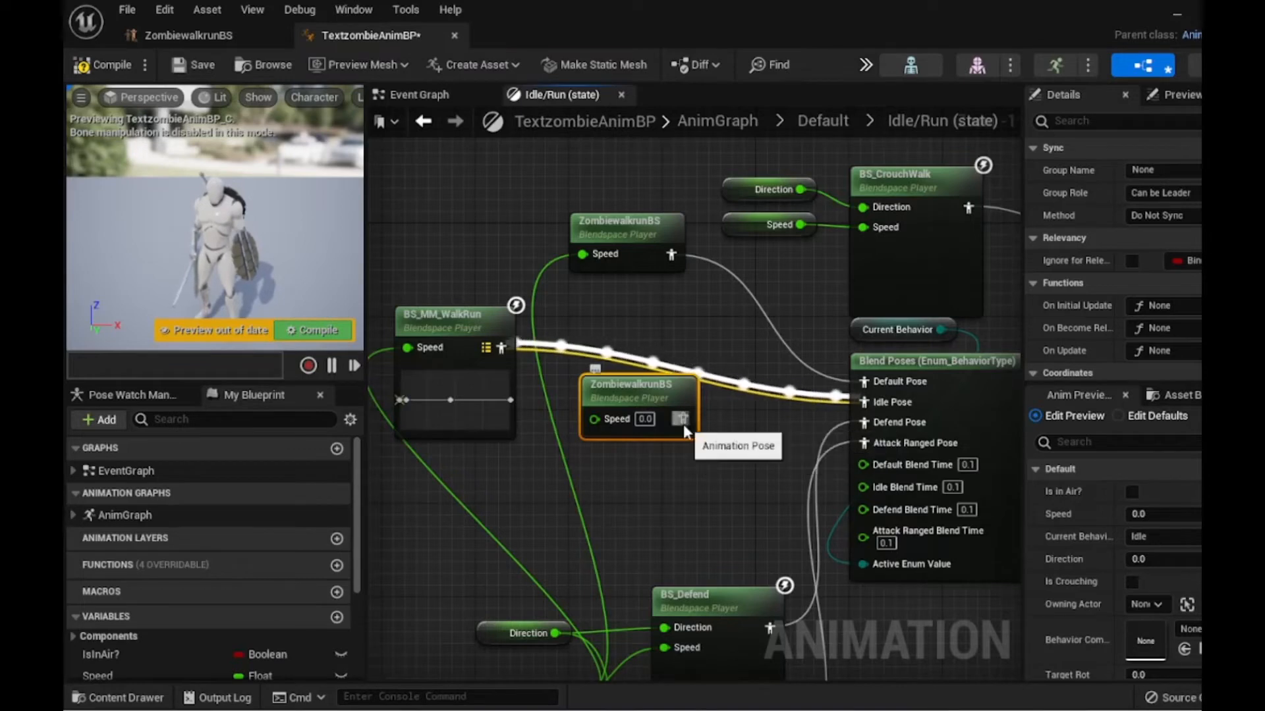
drag(683, 420, 866, 405)
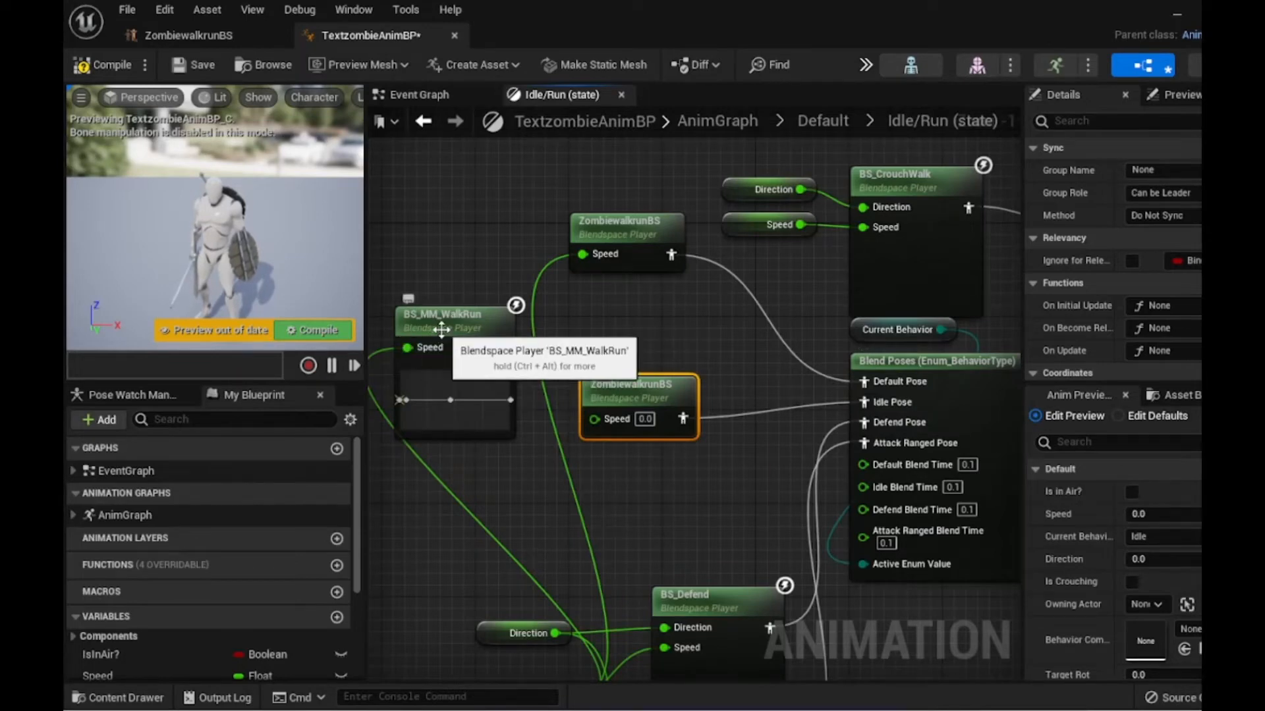
- Connect the Speed variable to the duplicated ZombiewalkrunBS node and delete the remaining BS_MM_WalkRun node
scroll(560, 614, down, 4)
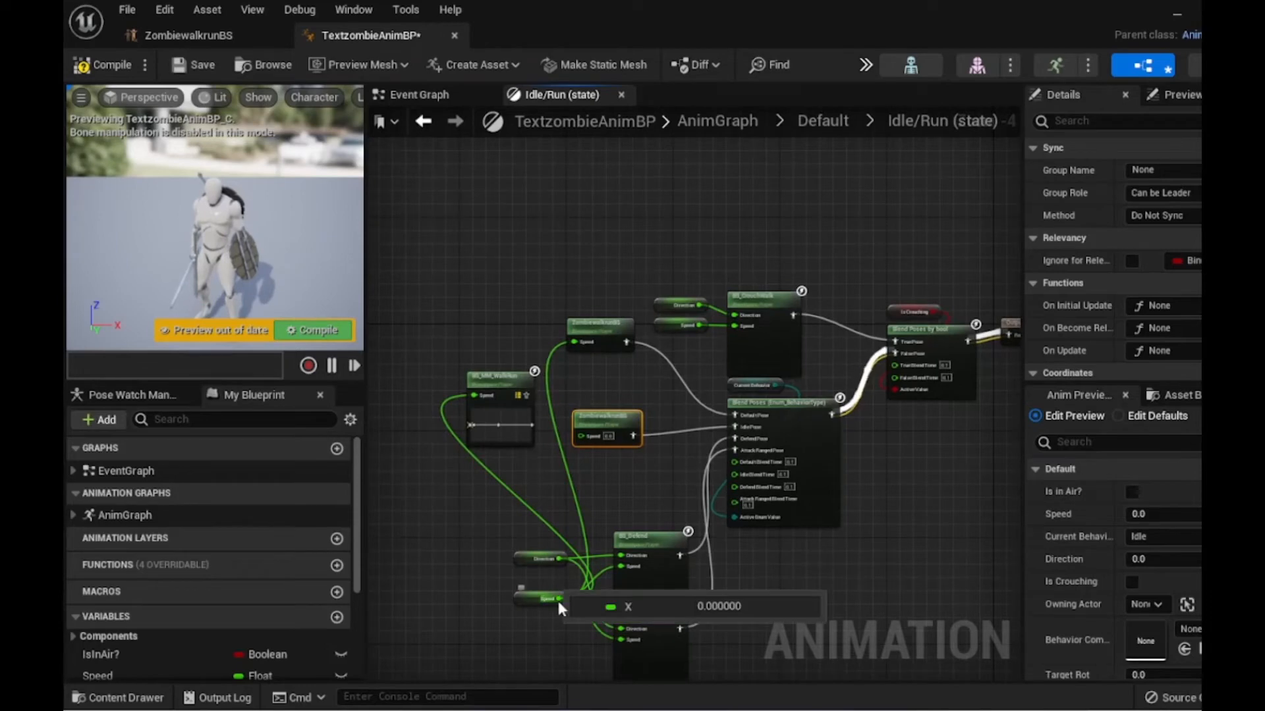
drag(543, 599, 581, 436)
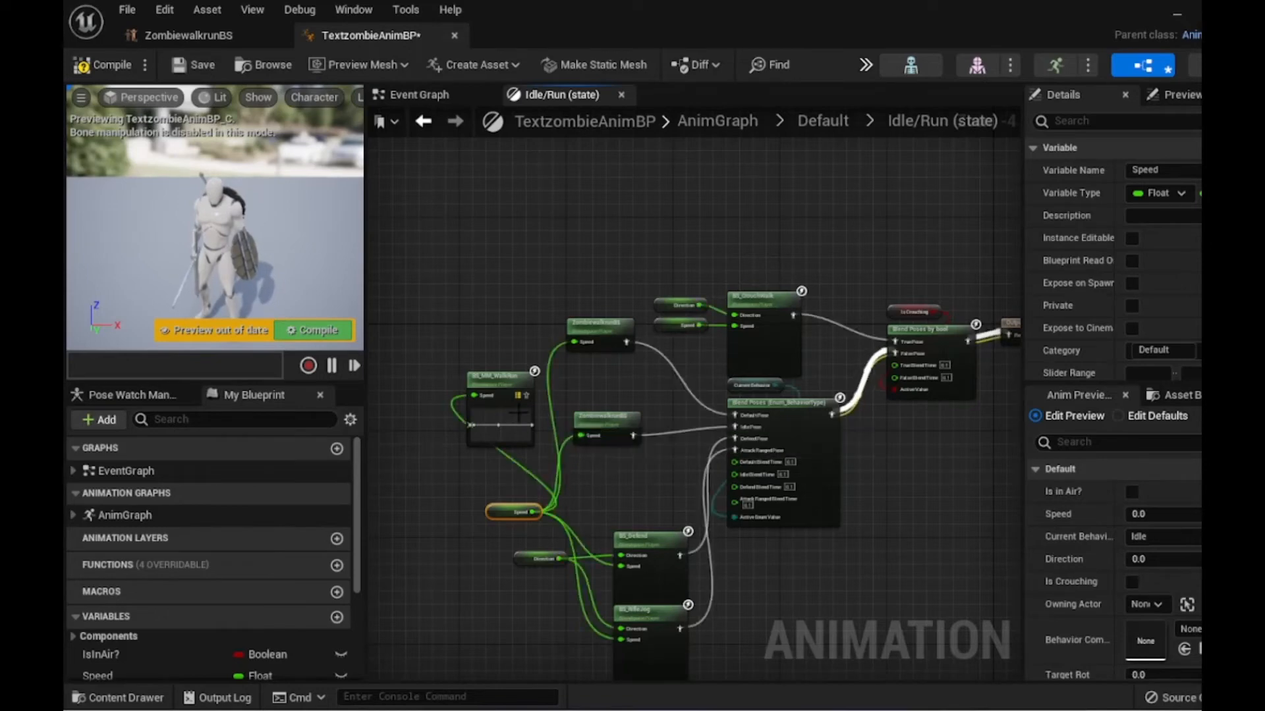
click(501, 382)
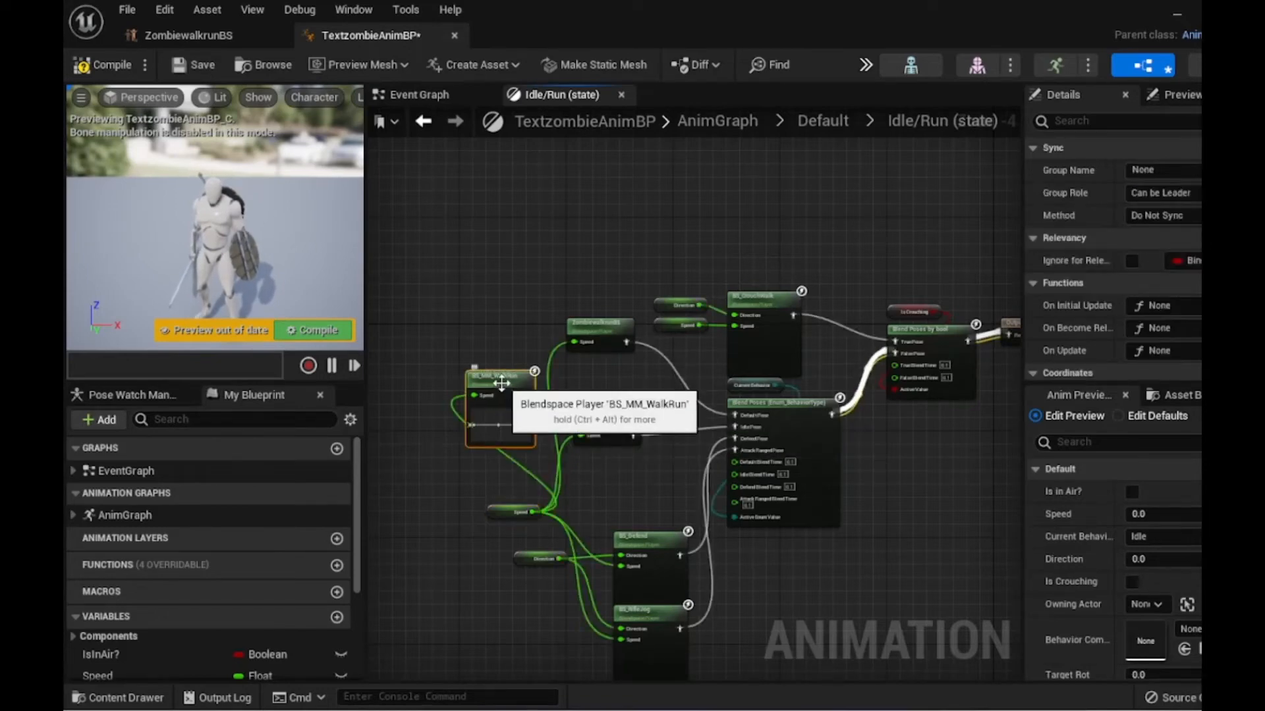
key(Delete)
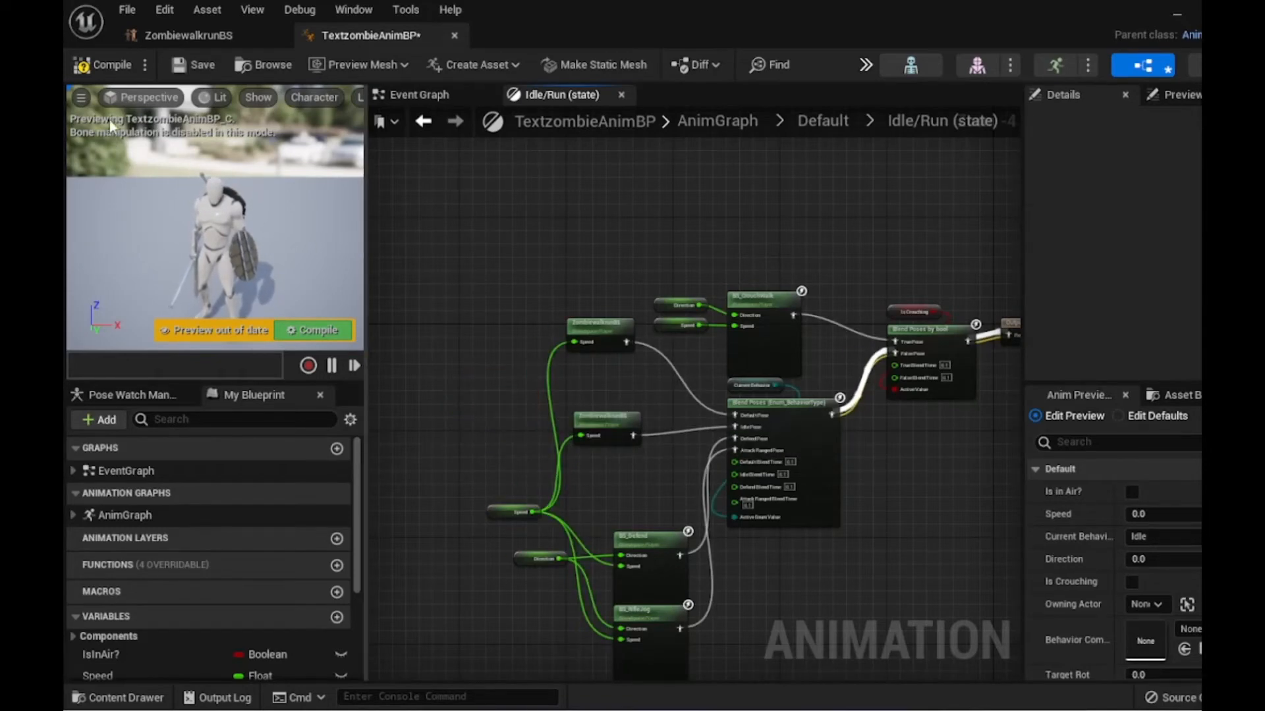
- Compile and save the TextzombieAnimBP animation blueprint
click(109, 61)
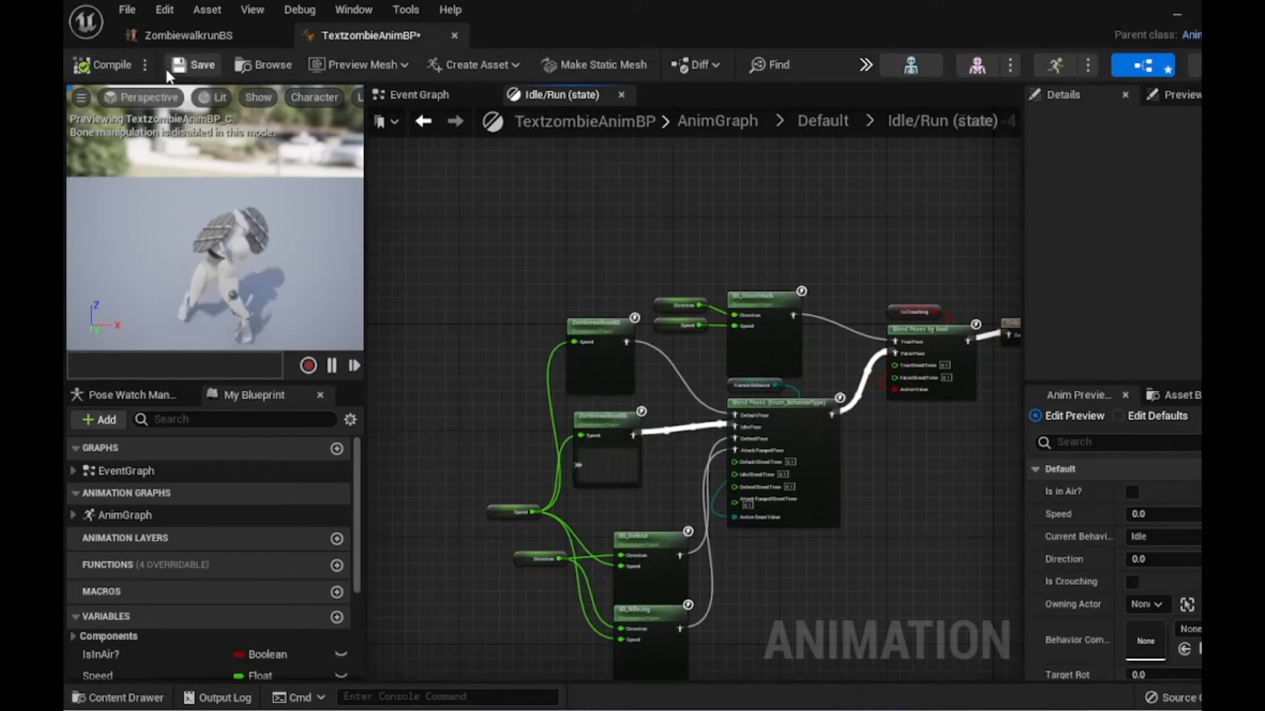
click(197, 66)
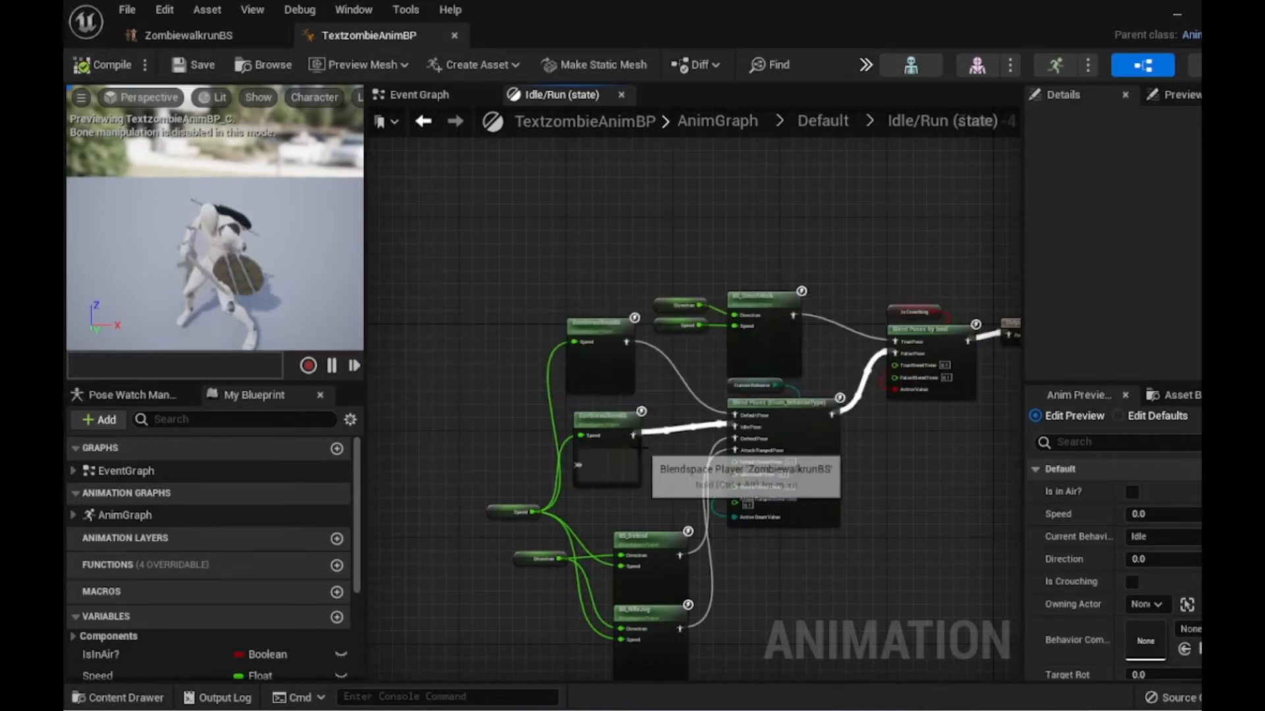
scroll(642, 440, up, 4)
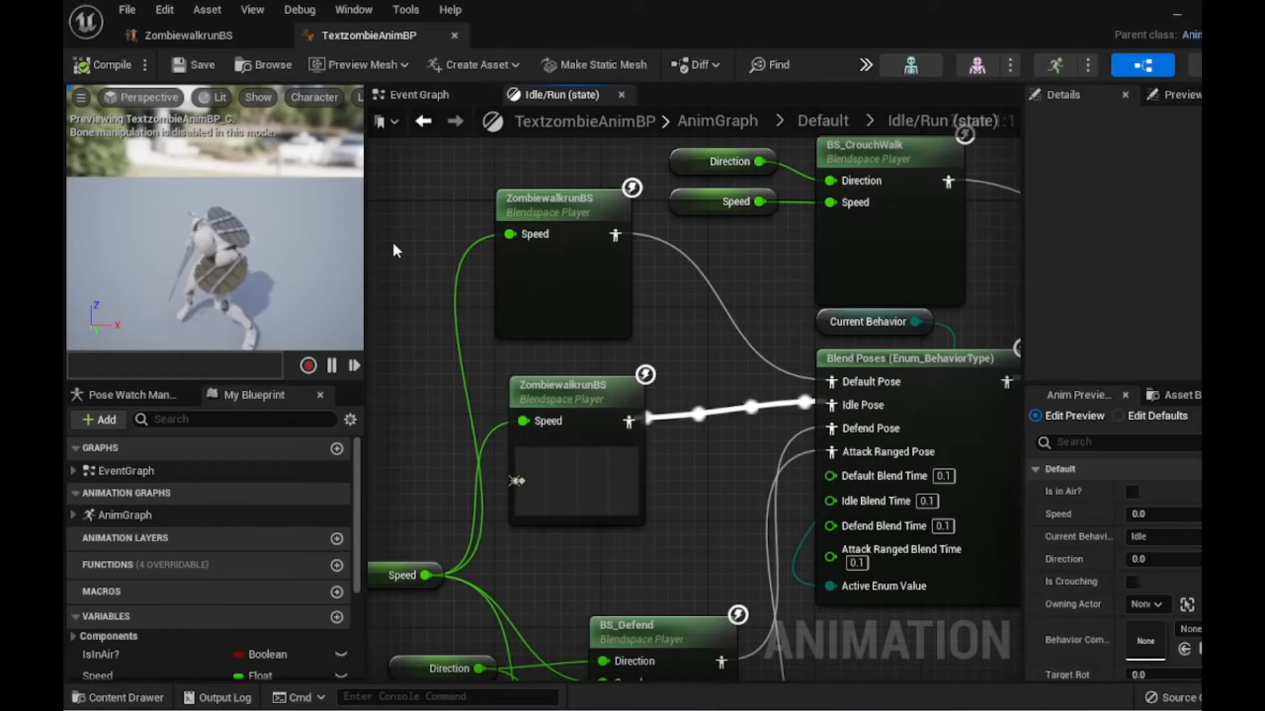
- Return to the level editor and open the testzombie blueprint in AIBehaviorToolkit > Examples > ExampleZombie
click(1174, 19)
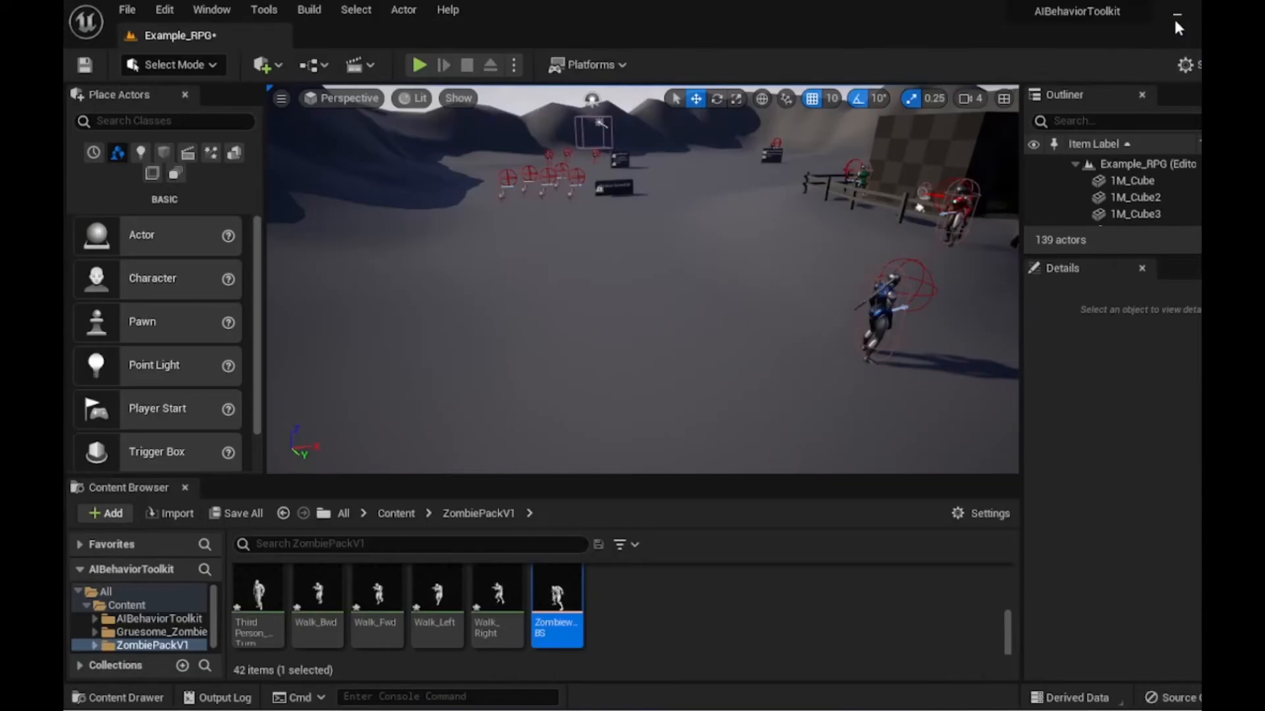
click(389, 513)
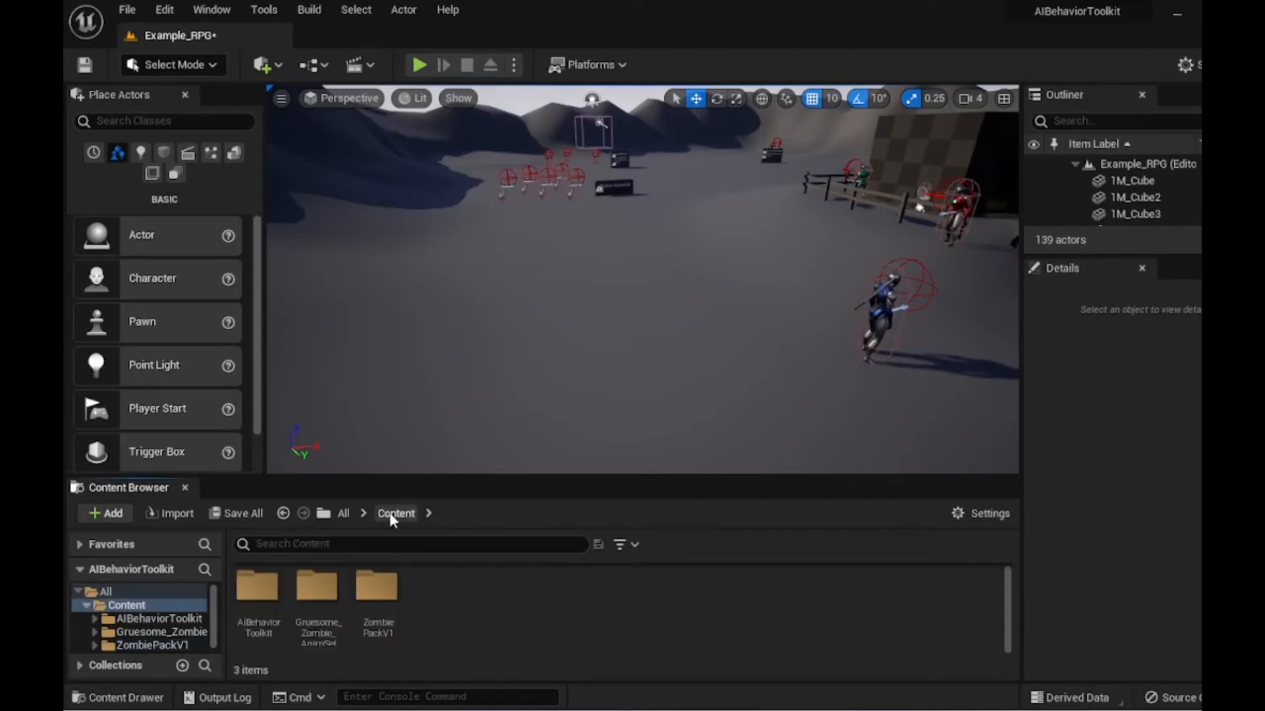
click(257, 617)
double_click(256, 618)
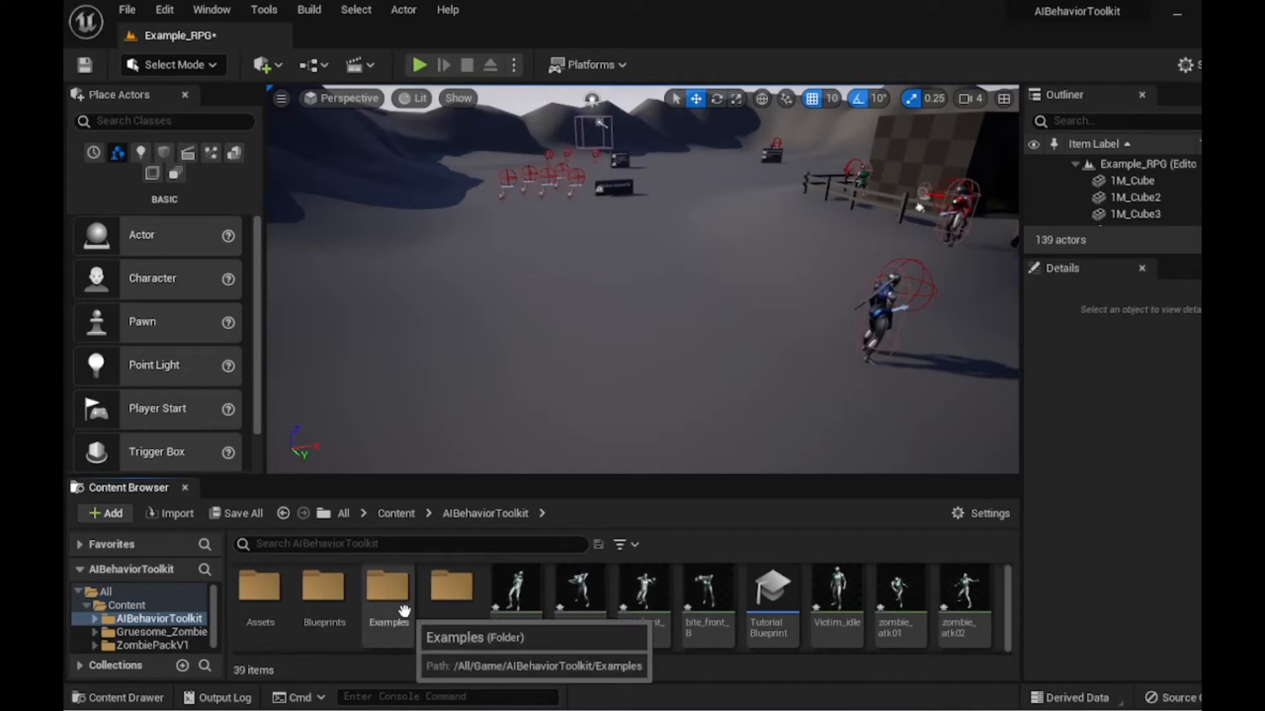
double_click(388, 586)
scroll(618, 584, down, 1)
scroll(617, 584, down, 1)
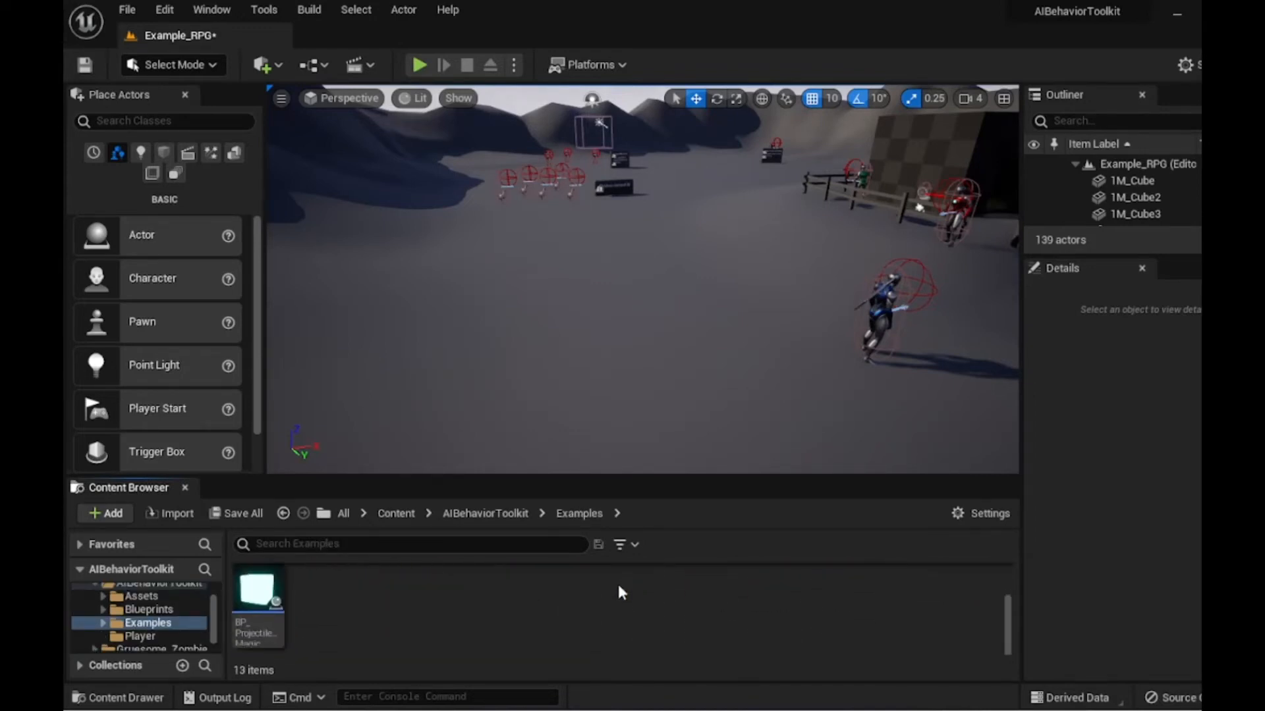
scroll(616, 581, up, 2)
double_click(775, 592)
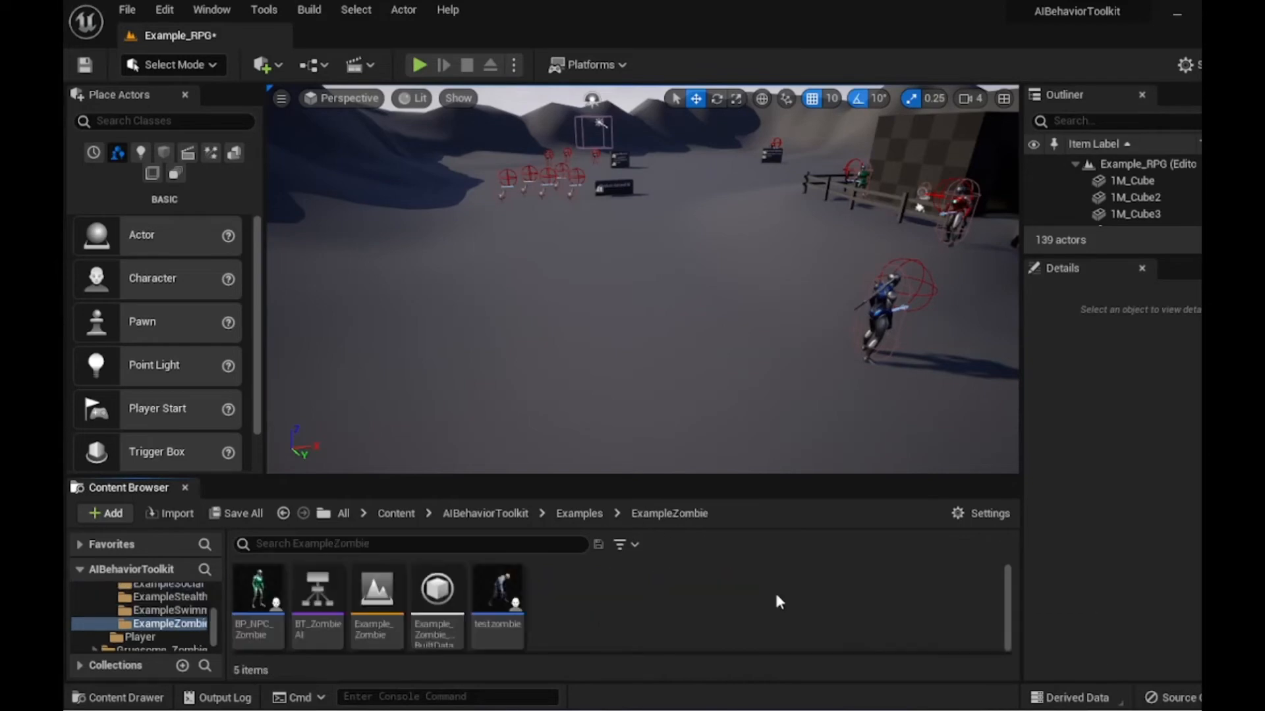
double_click(496, 592)
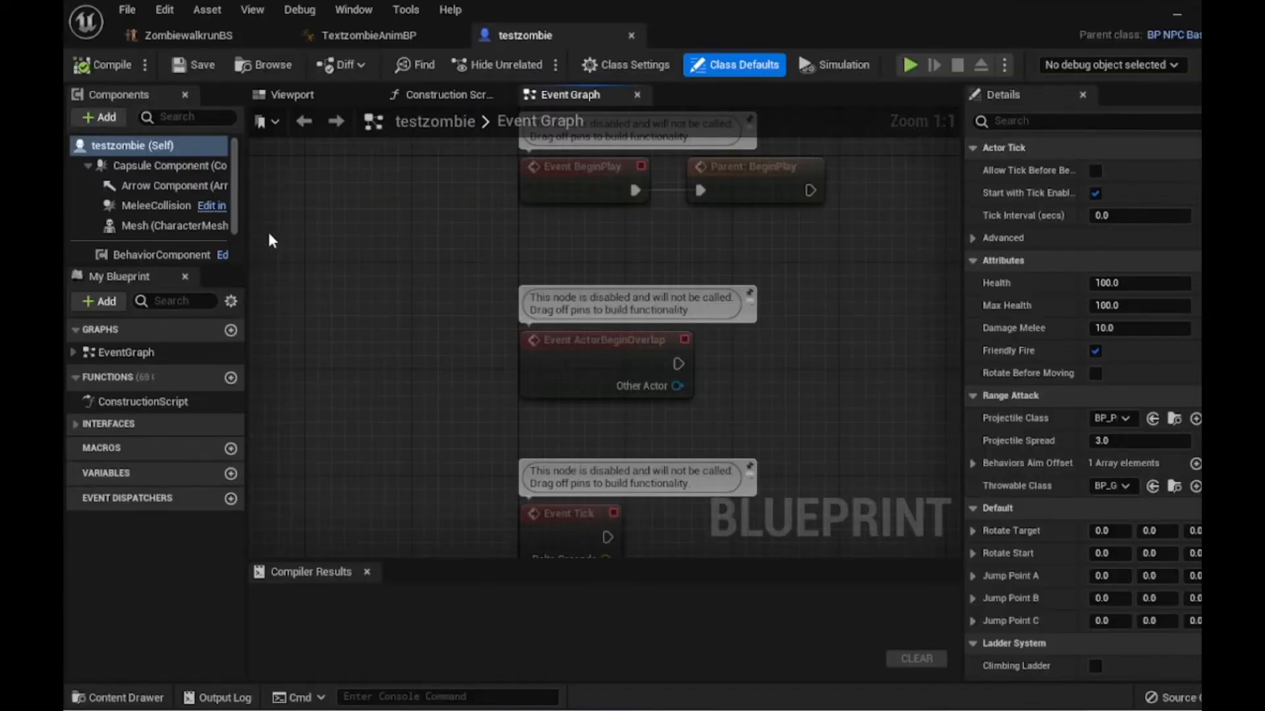
- Inspect the testzombie Mesh component and its skeletal mesh and anim class in the blueprint viewport
click(168, 225)
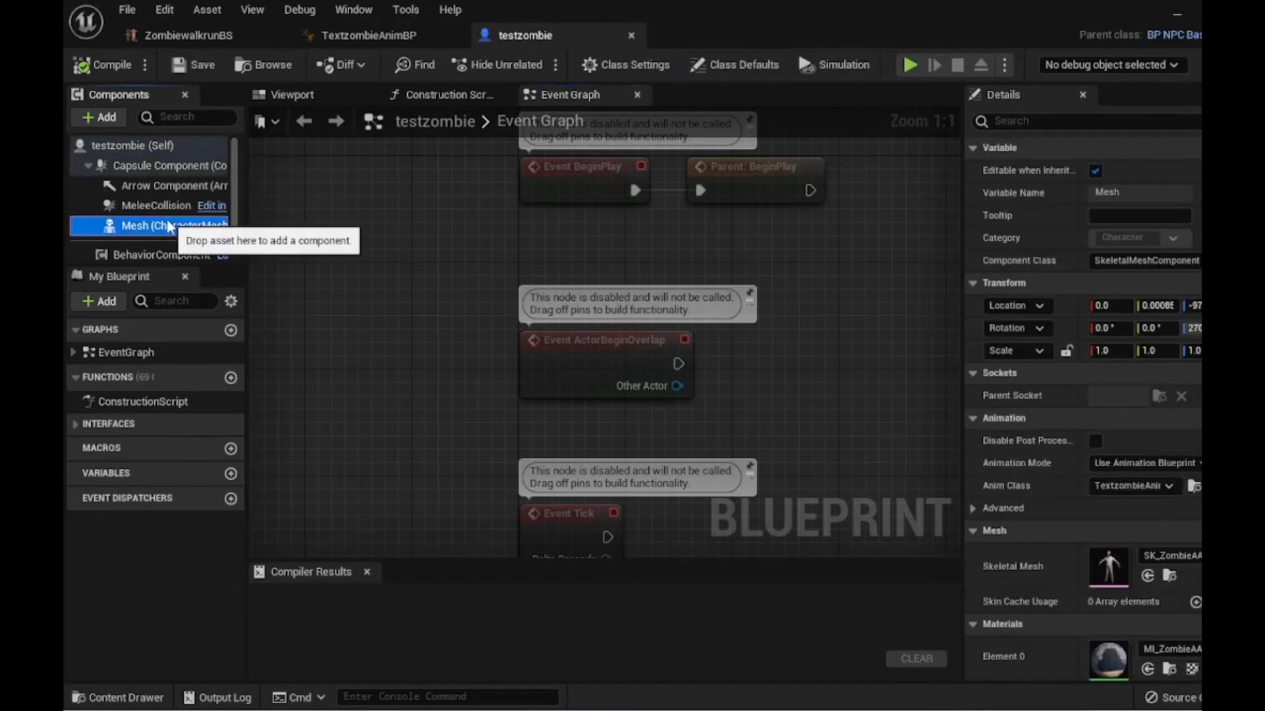
click(288, 95)
right_drag(507, 264, 507, 300)
key(w)
key(w)
key(s)
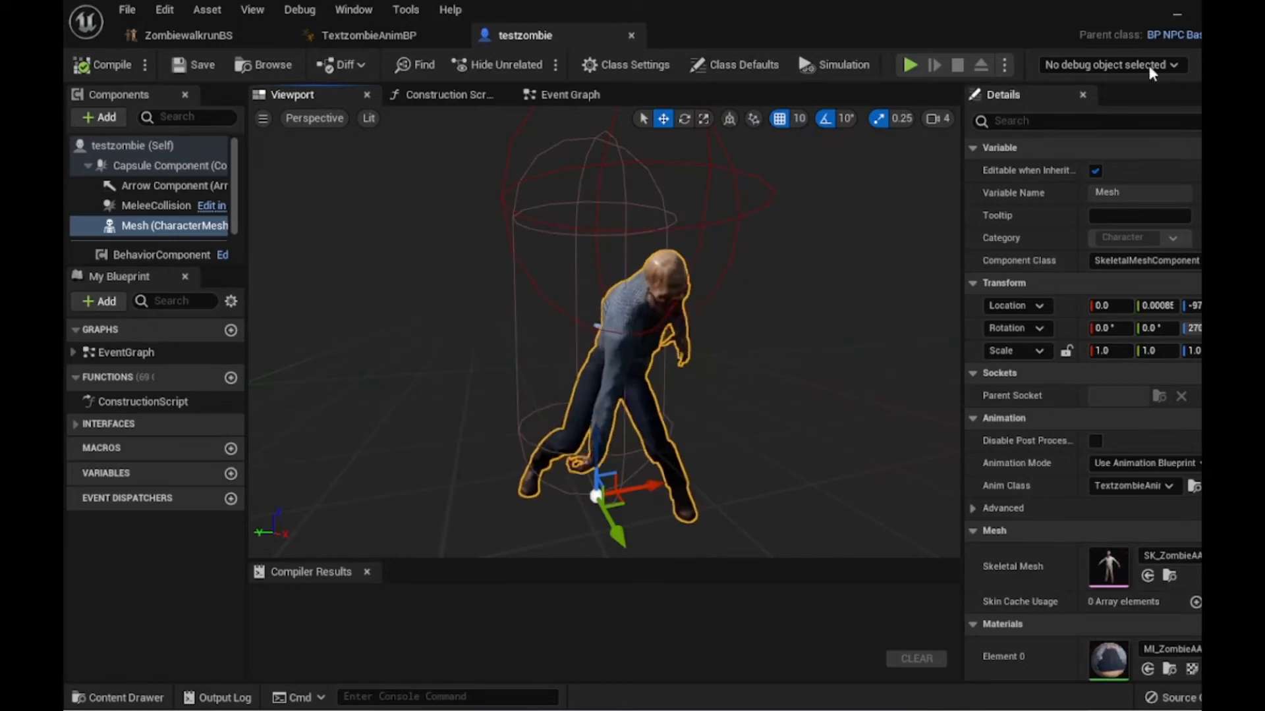
click(1176, 11)
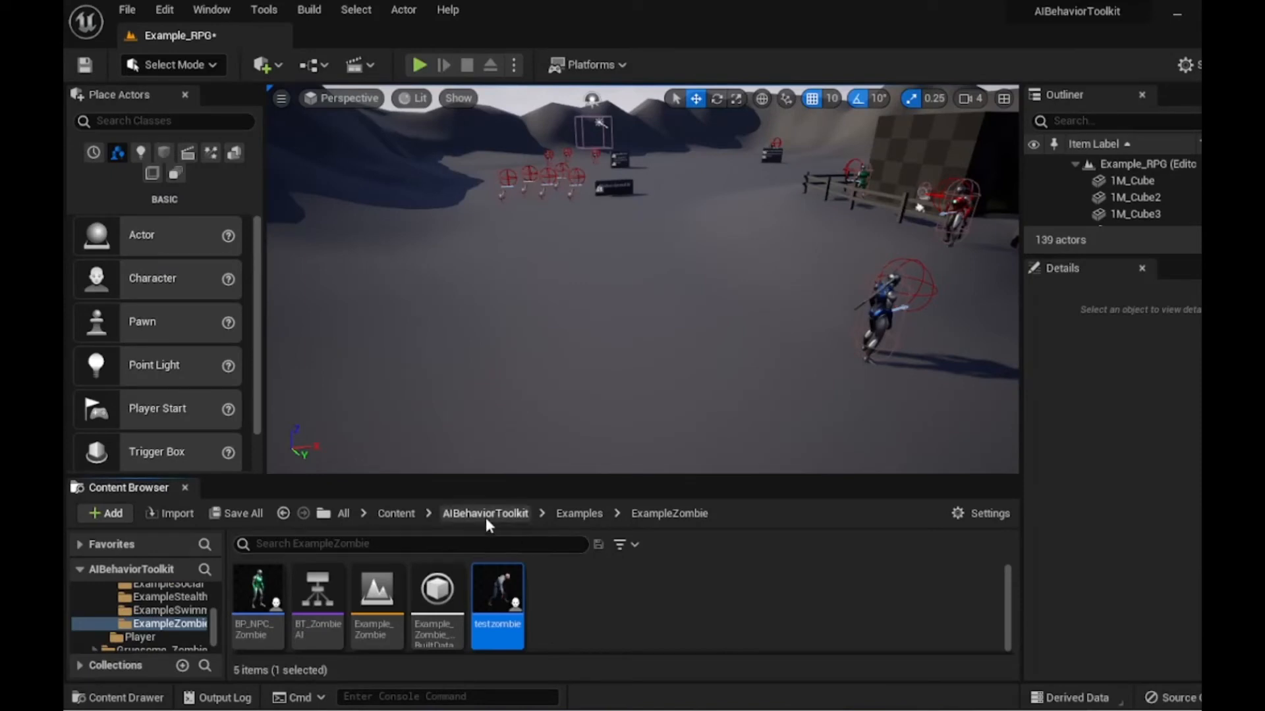
- Enlarge the Content Browser and open the AIBehaviorToolkit content folder
drag(508, 476, 515, 355)
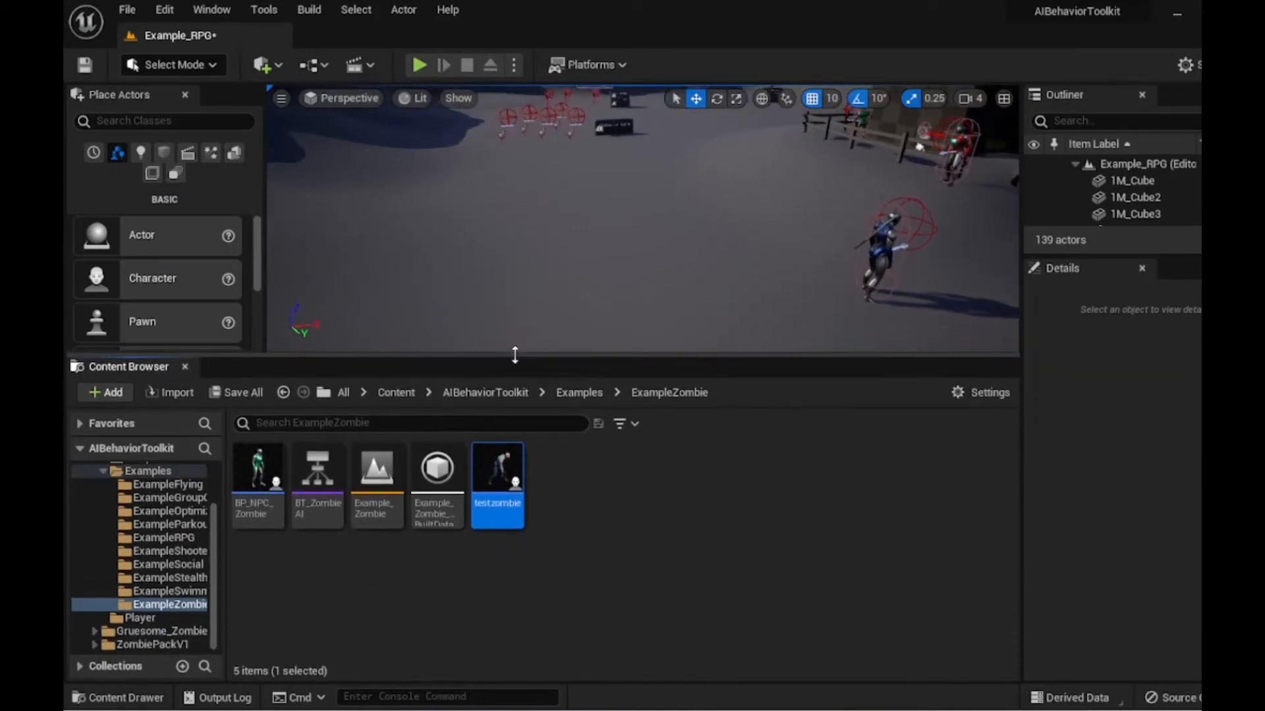
click(395, 393)
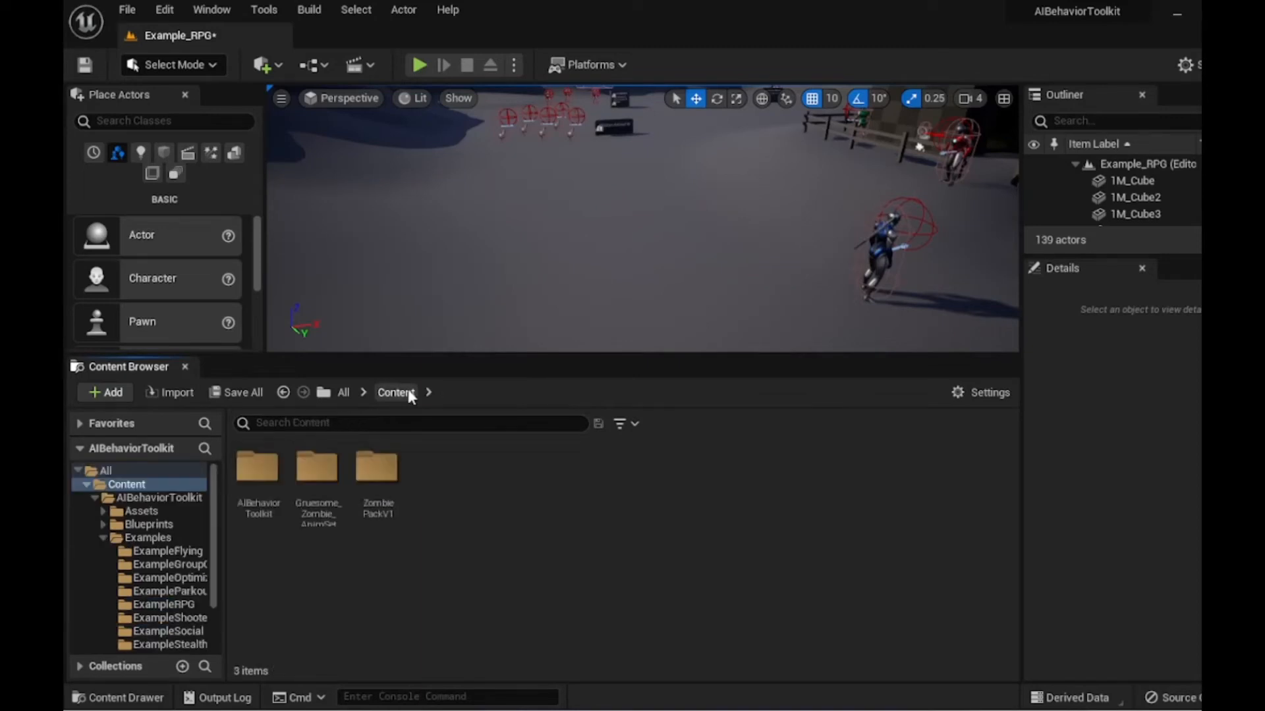
click(250, 504)
double_click(249, 505)
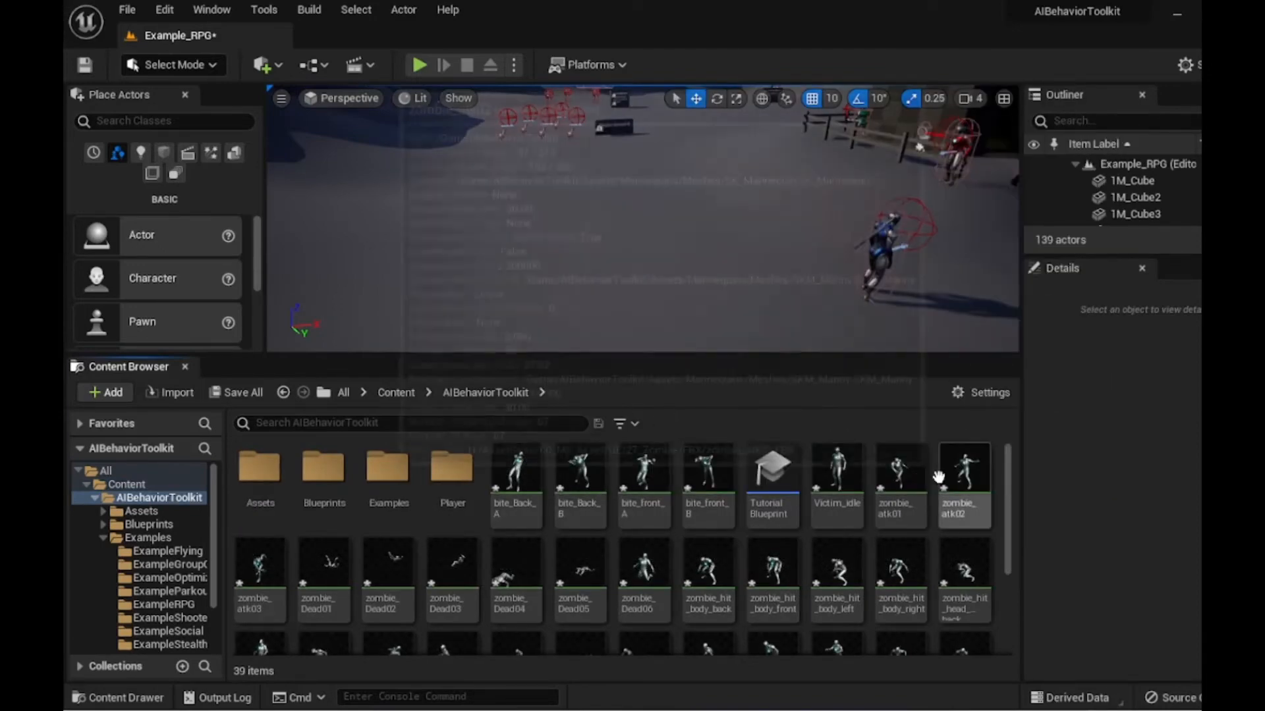
mouse_move(911, 476)
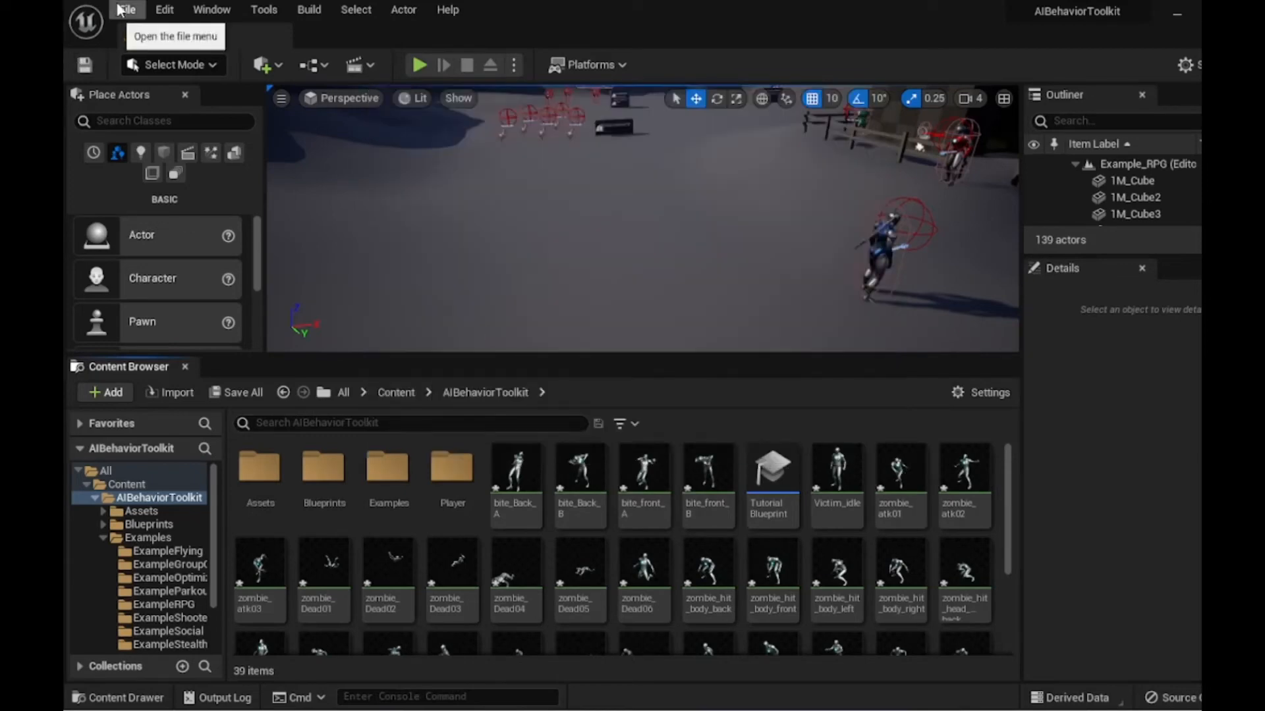
- Save the level and all modified assets
click(126, 12)
click(170, 197)
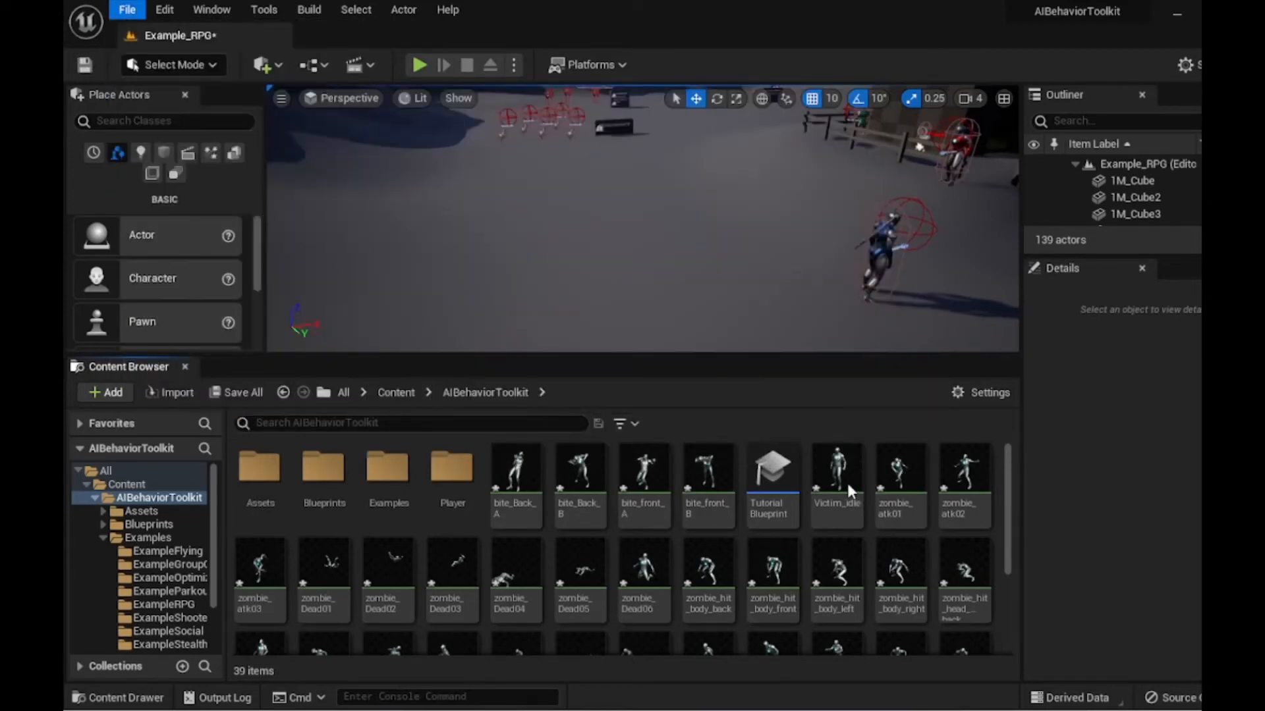
- Start Duplicate and Retarget Animation Assets on zombie_atk01 and choose the RTG_UE5Manny_UE4Manny IK retargeter
mouse_move(846, 483)
mouse_move(902, 479)
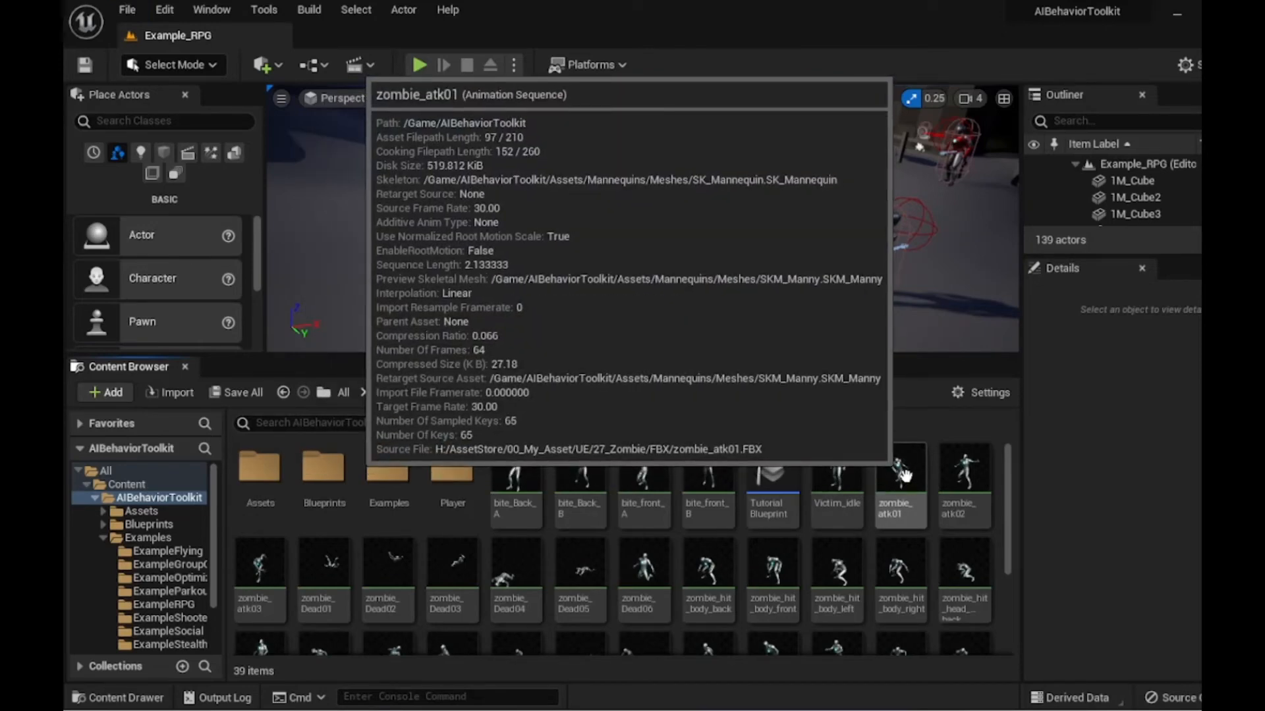
right_click(900, 472)
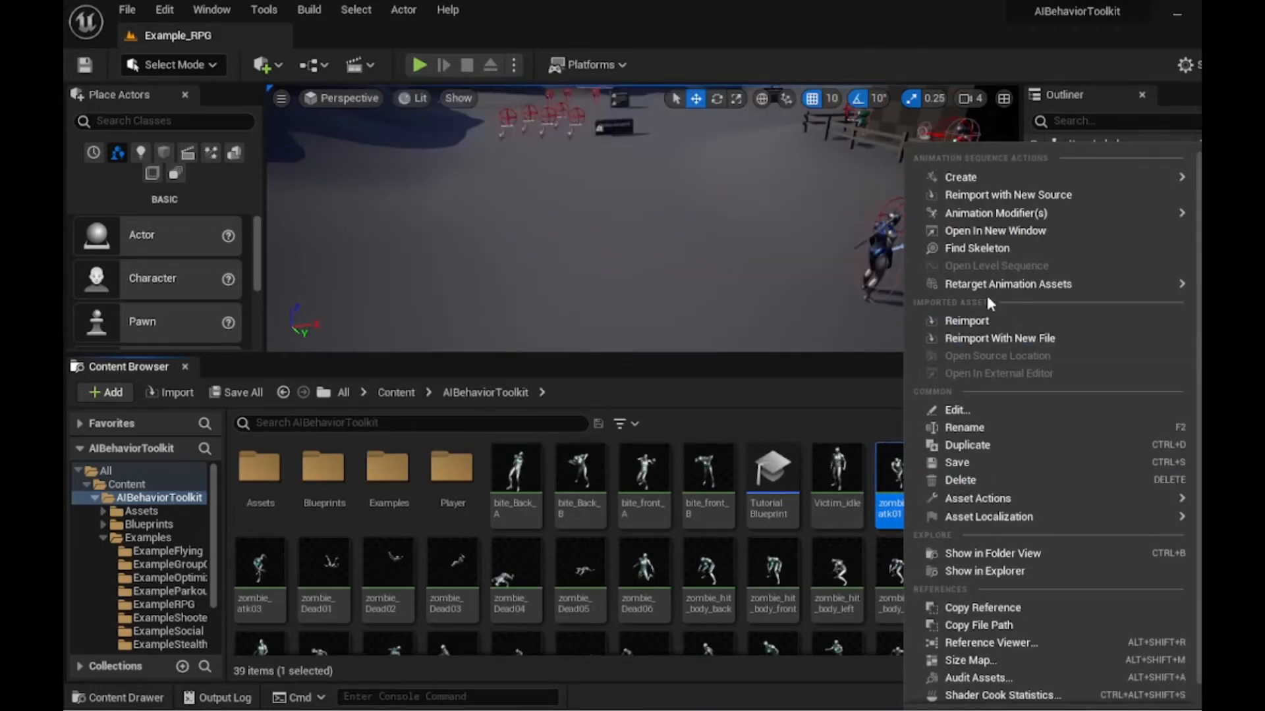
mouse_move(983, 292)
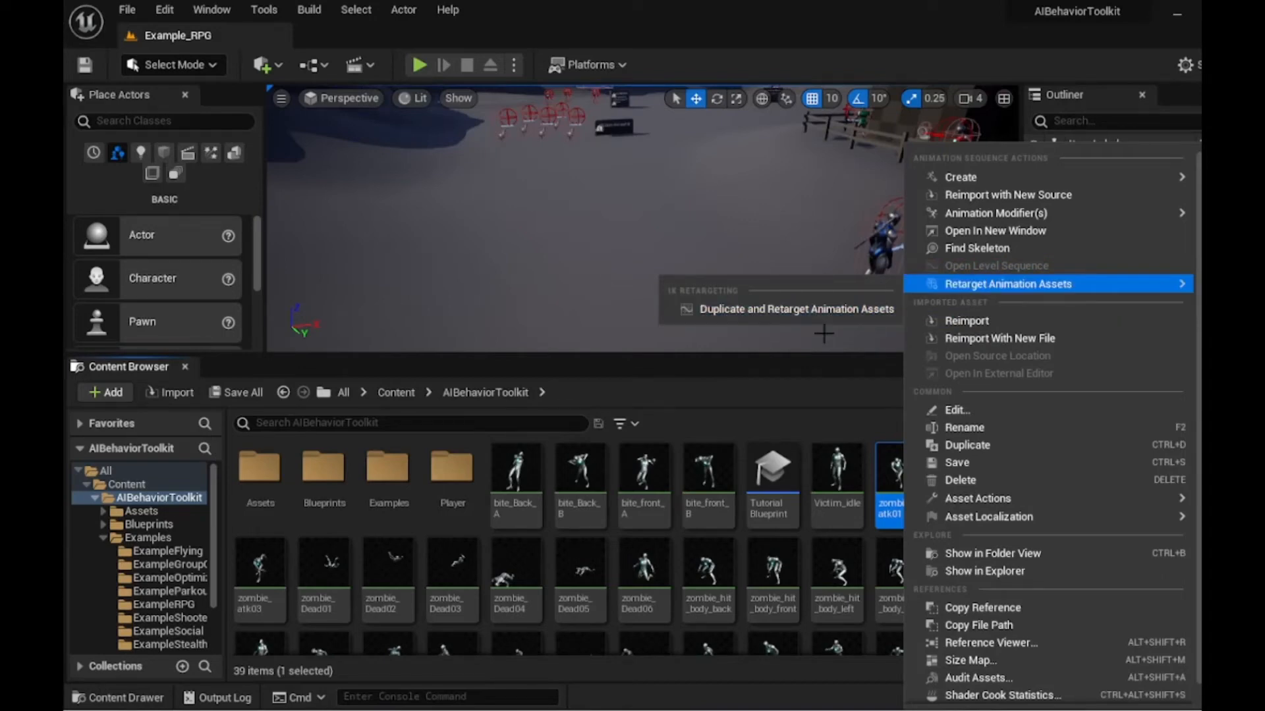
click(778, 309)
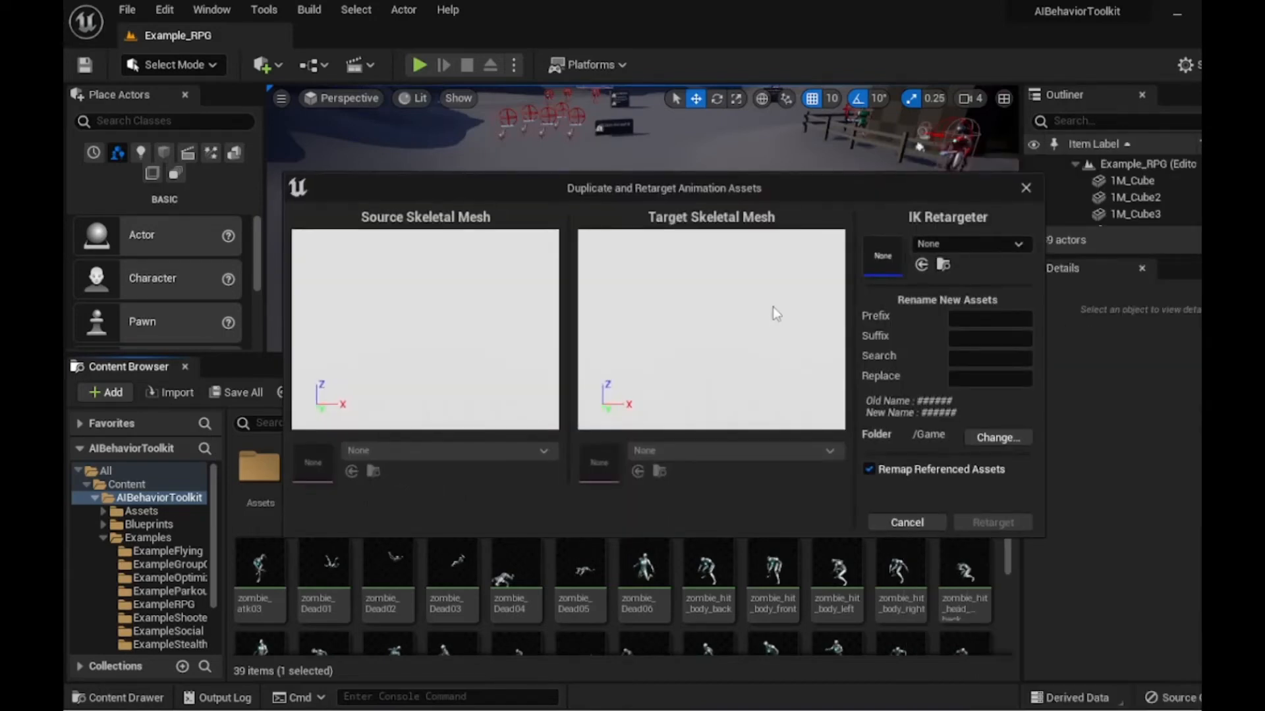
click(948, 241)
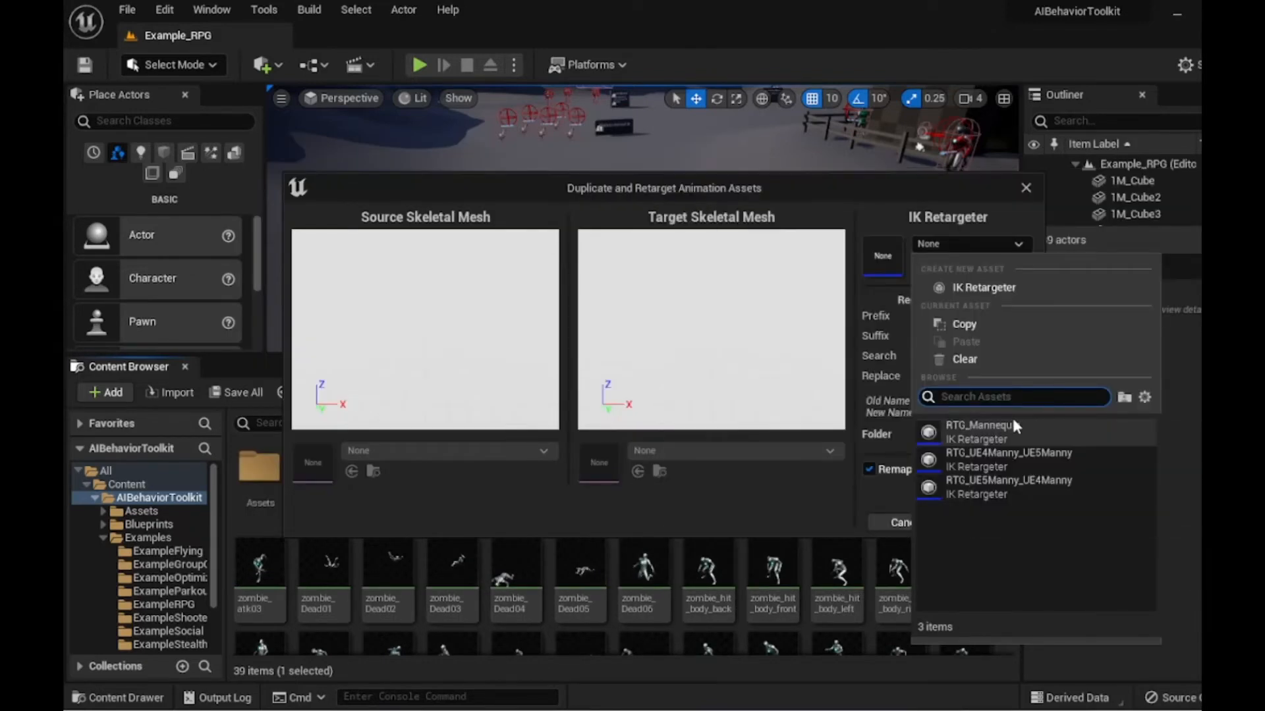
click(1006, 487)
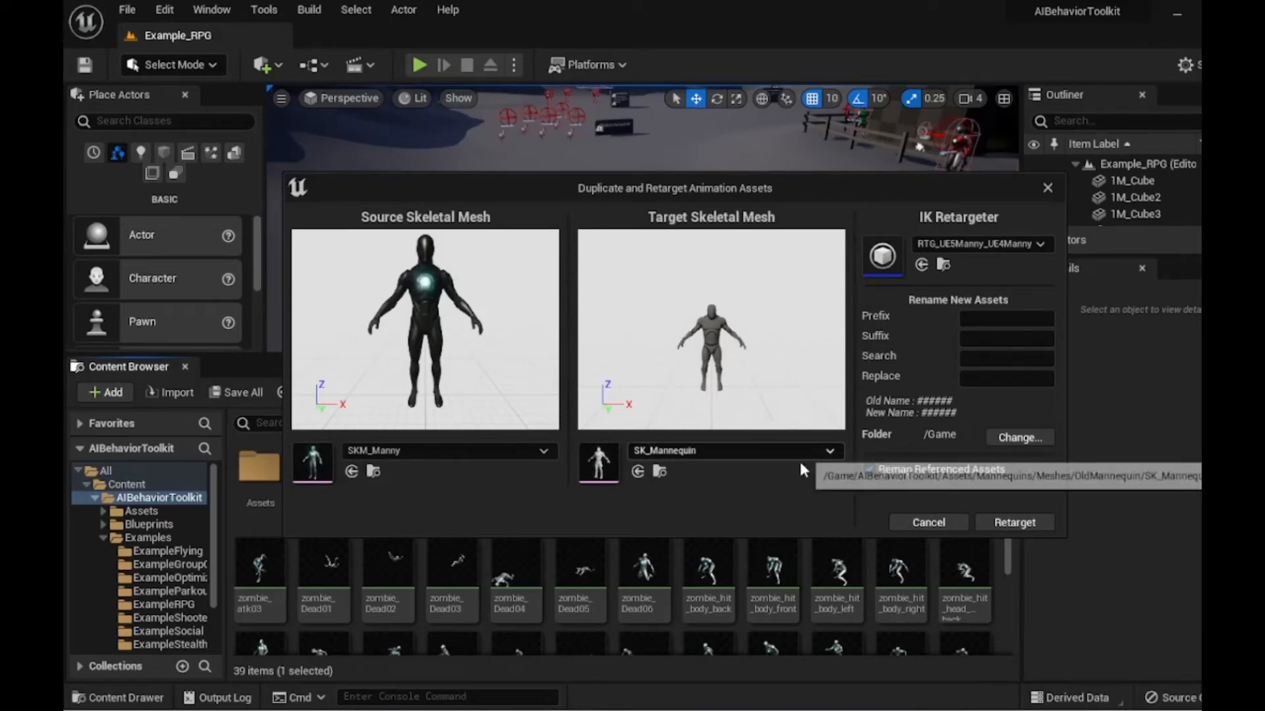
- Set the target skeletal mesh to SK_Mannequin, the output folder to ZombiePackV1, and retarget the animation
click(780, 452)
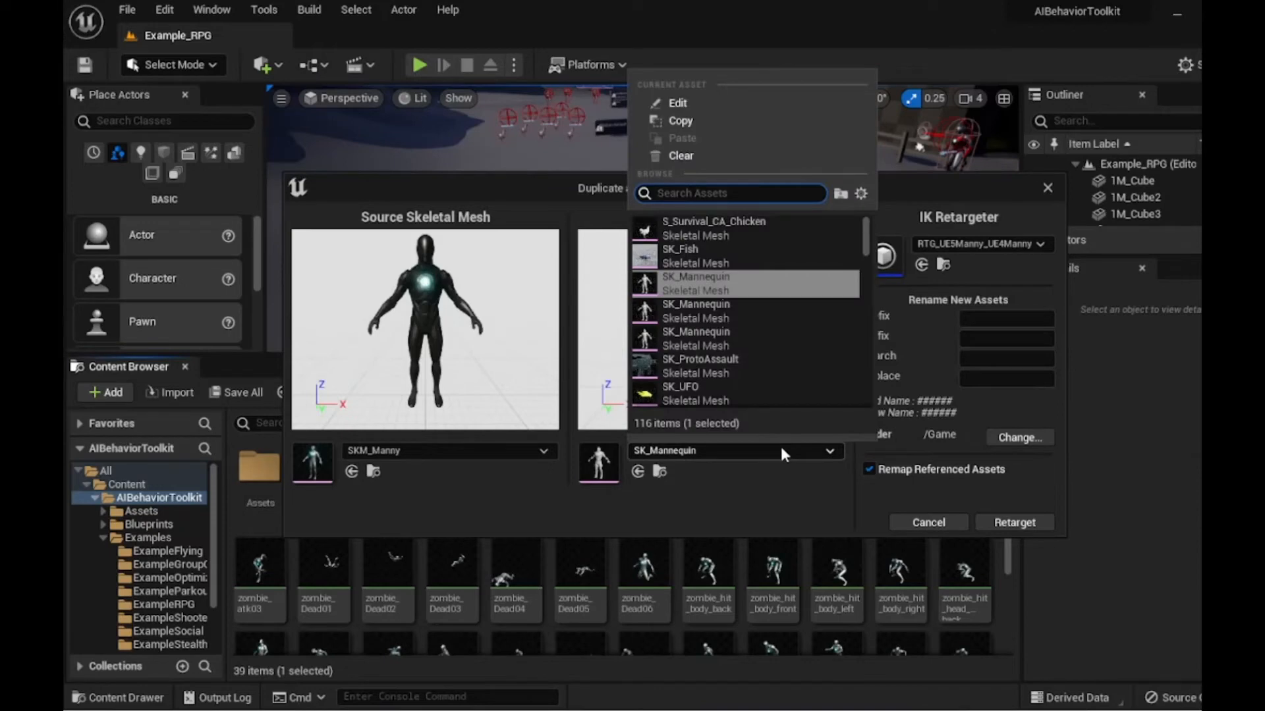
click(772, 492)
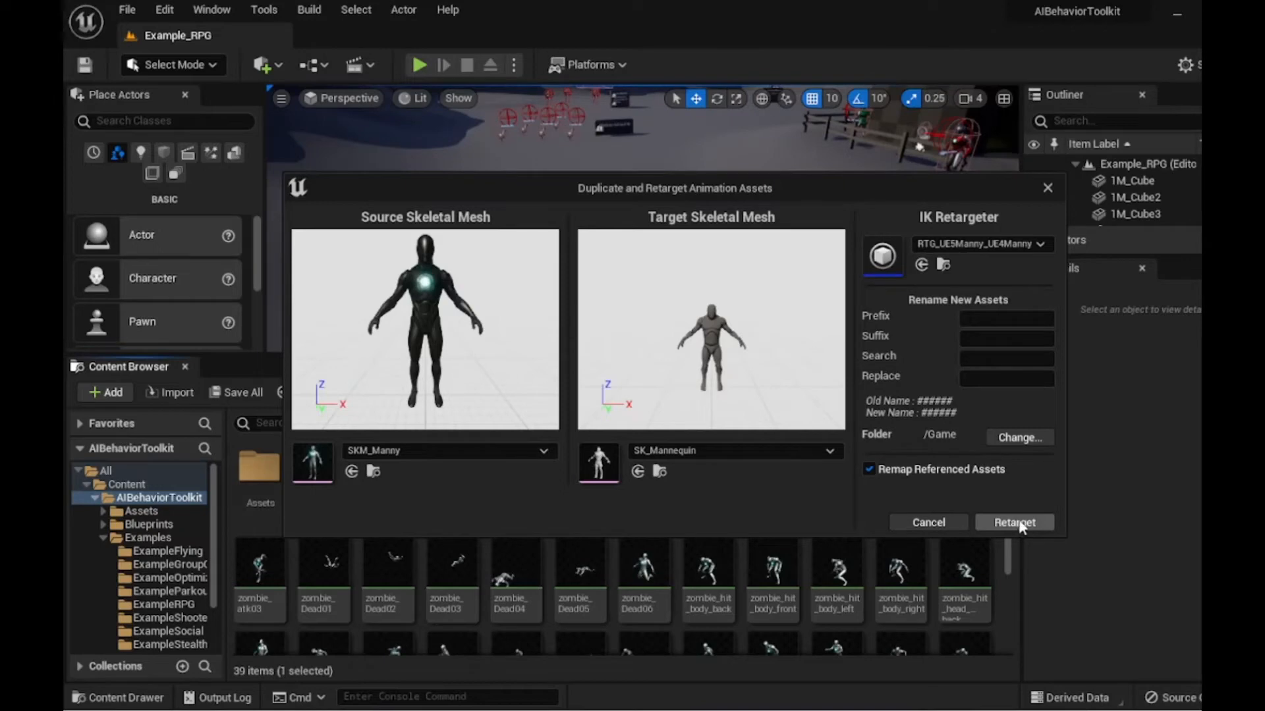
click(1014, 438)
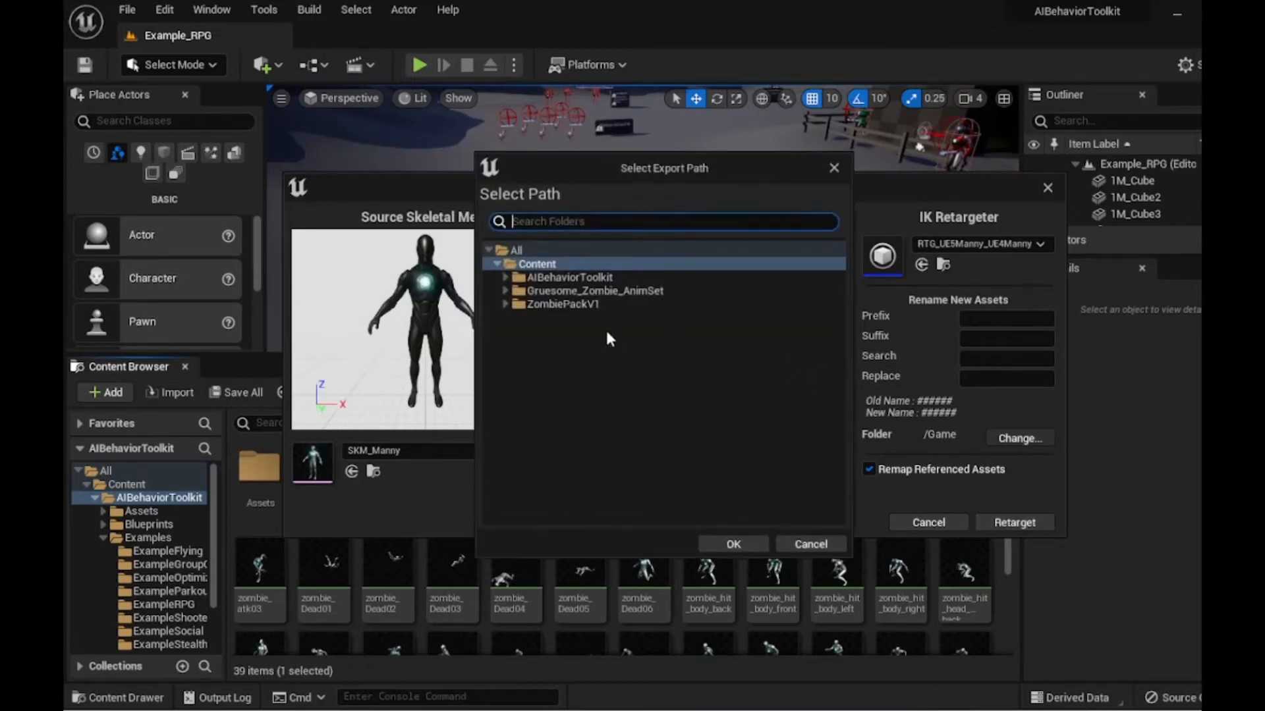
click(559, 307)
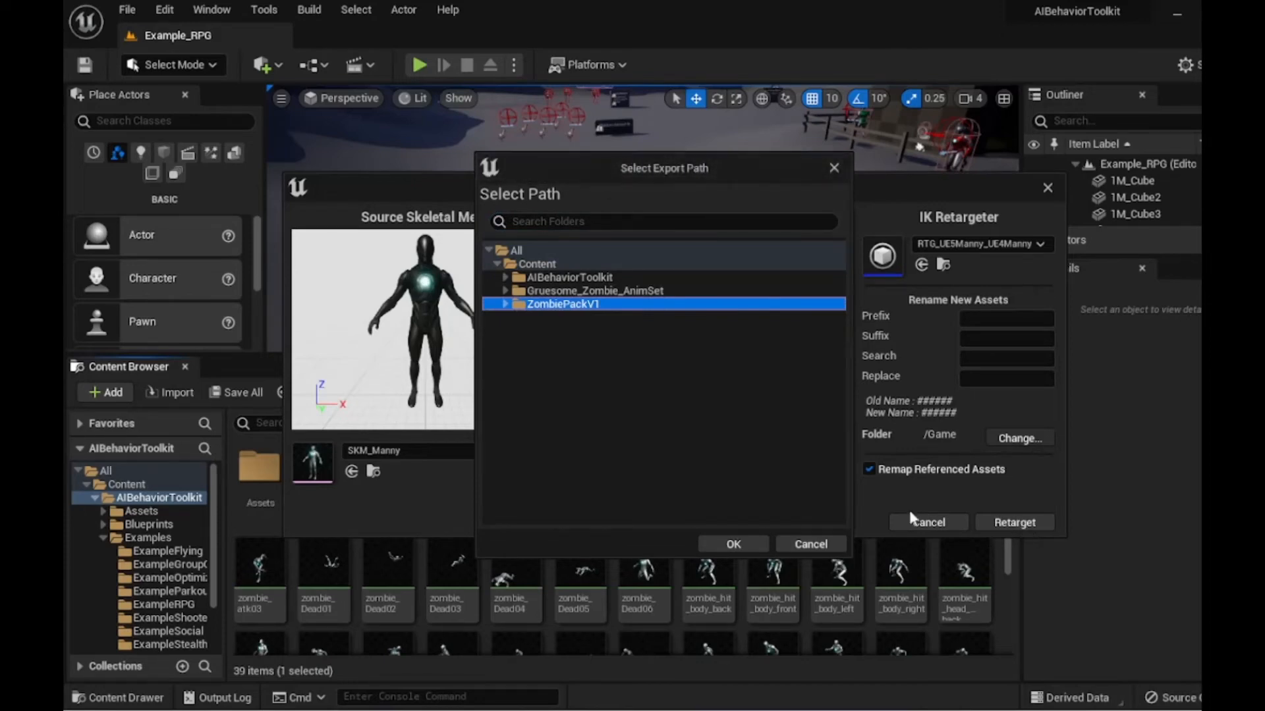
click(702, 538)
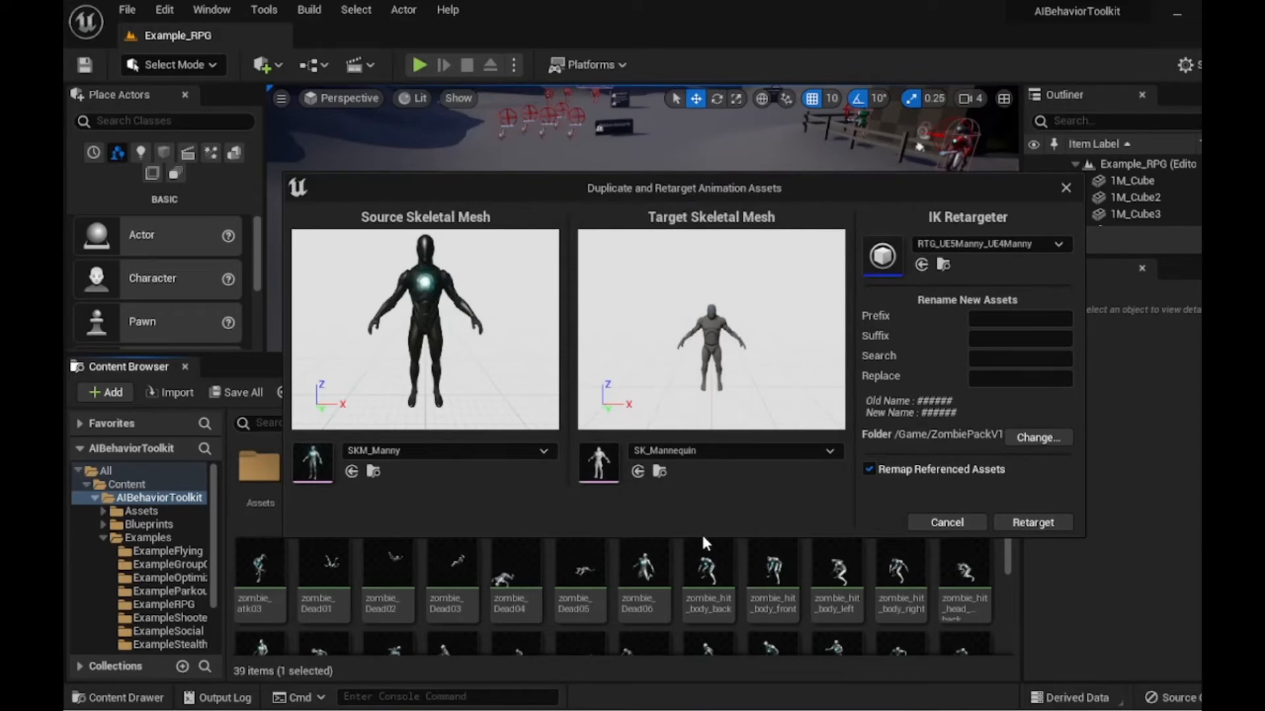
click(1065, 527)
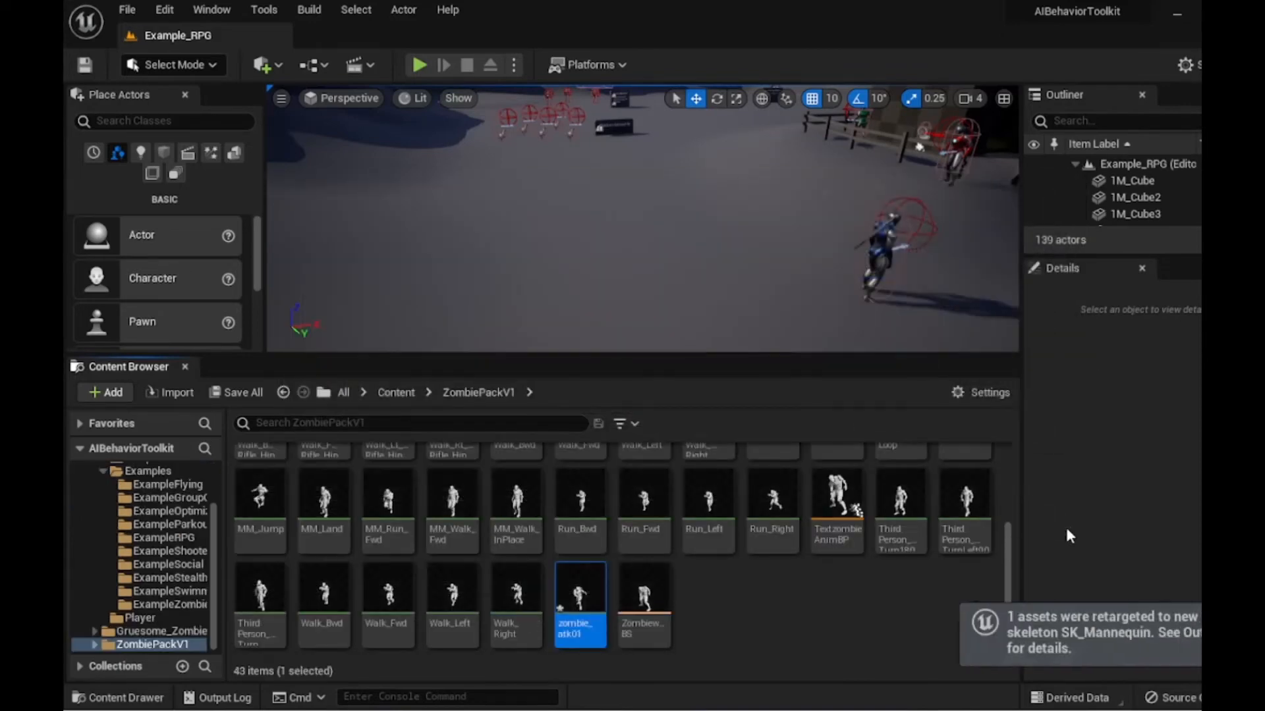
- Rename the retargeted zombie_atk01 animation in ZombiePackV1 to Textzombieatt
right_click(575, 616)
mouse_move(682, 184)
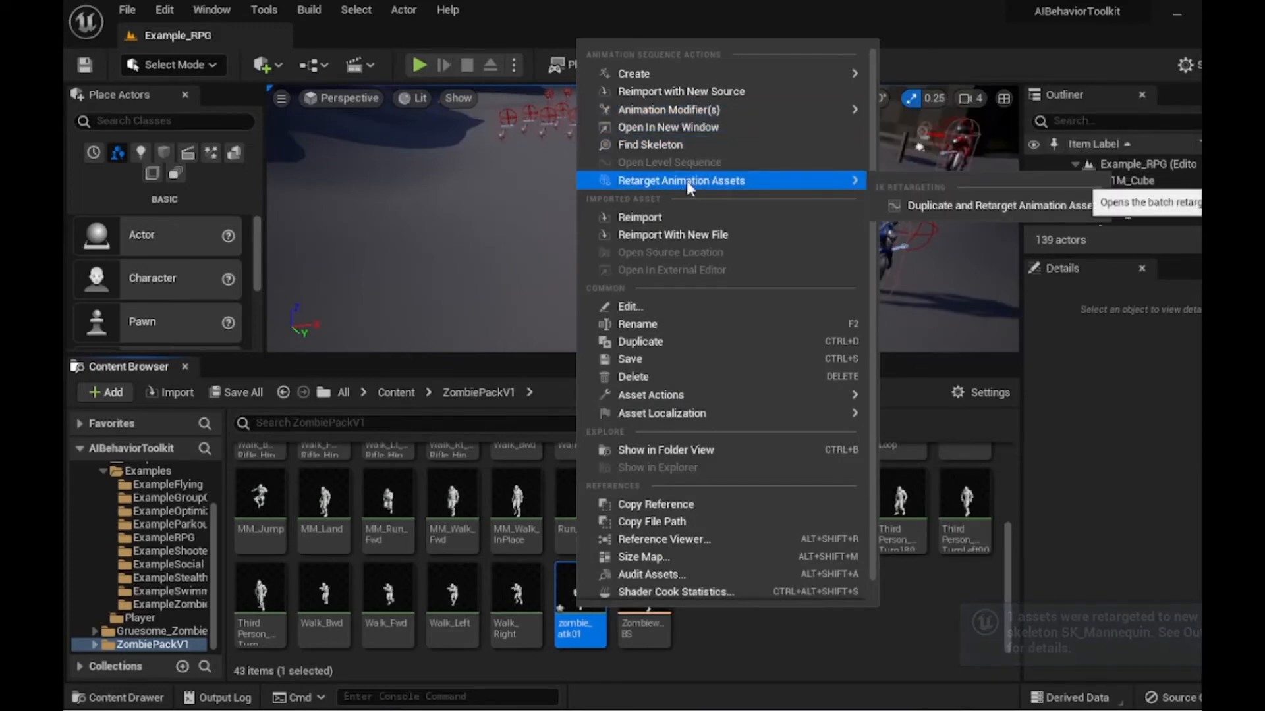
click(656, 323)
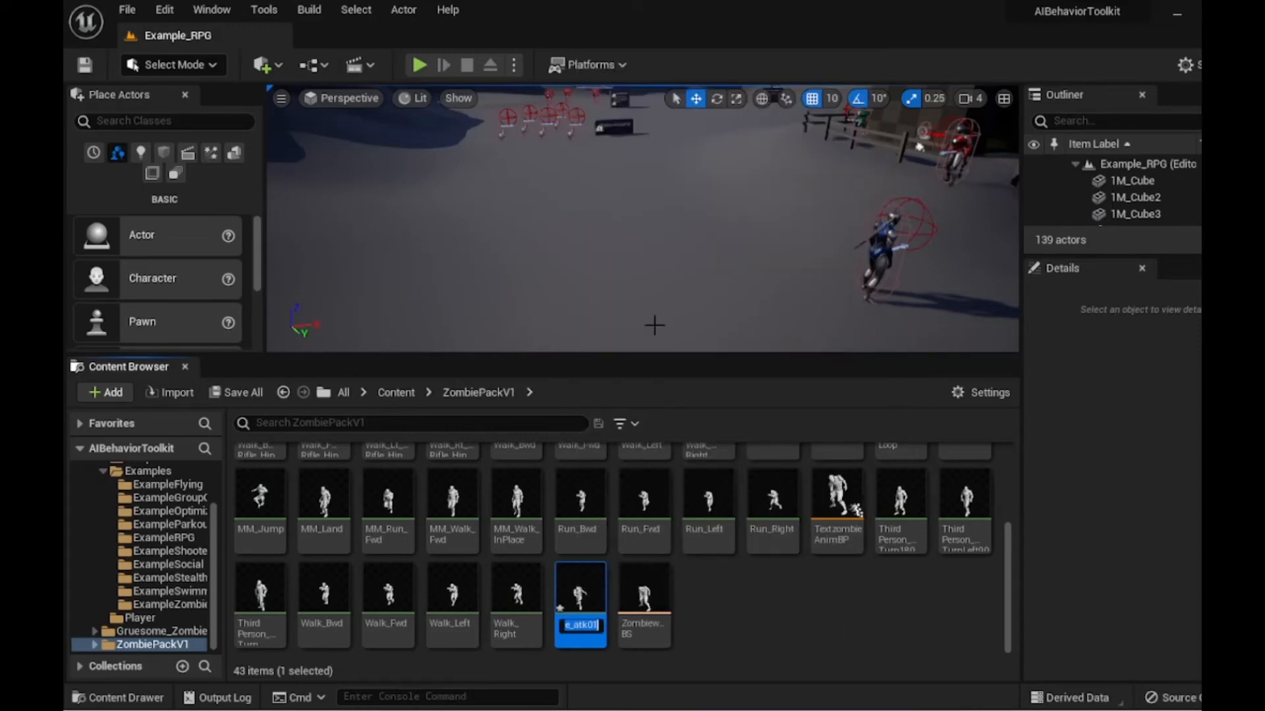
key(BackSpace)
text(Te)
text(xtzomb)
text(ie)
text(attack)
key(Return)
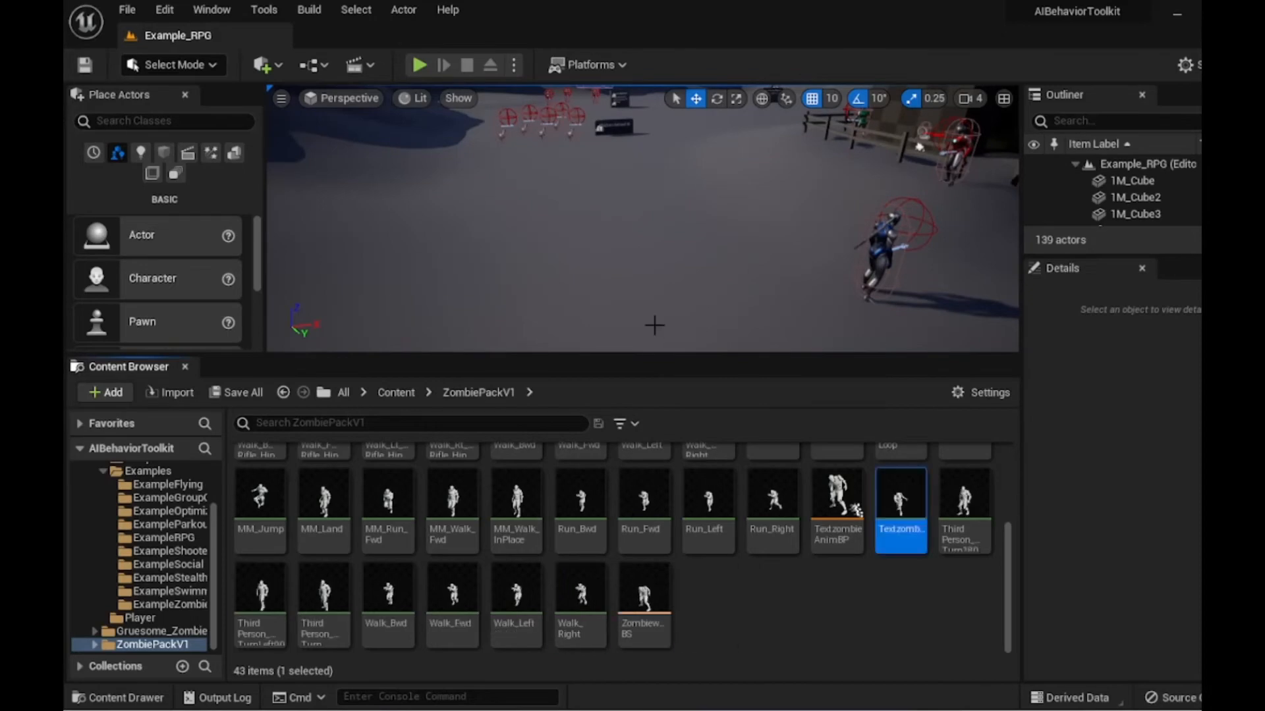
- Create an animation montage from the retargeted Textzombie animation in ZombiePackV1
mouse_move(882, 504)
scroll(133, 594, up, 3)
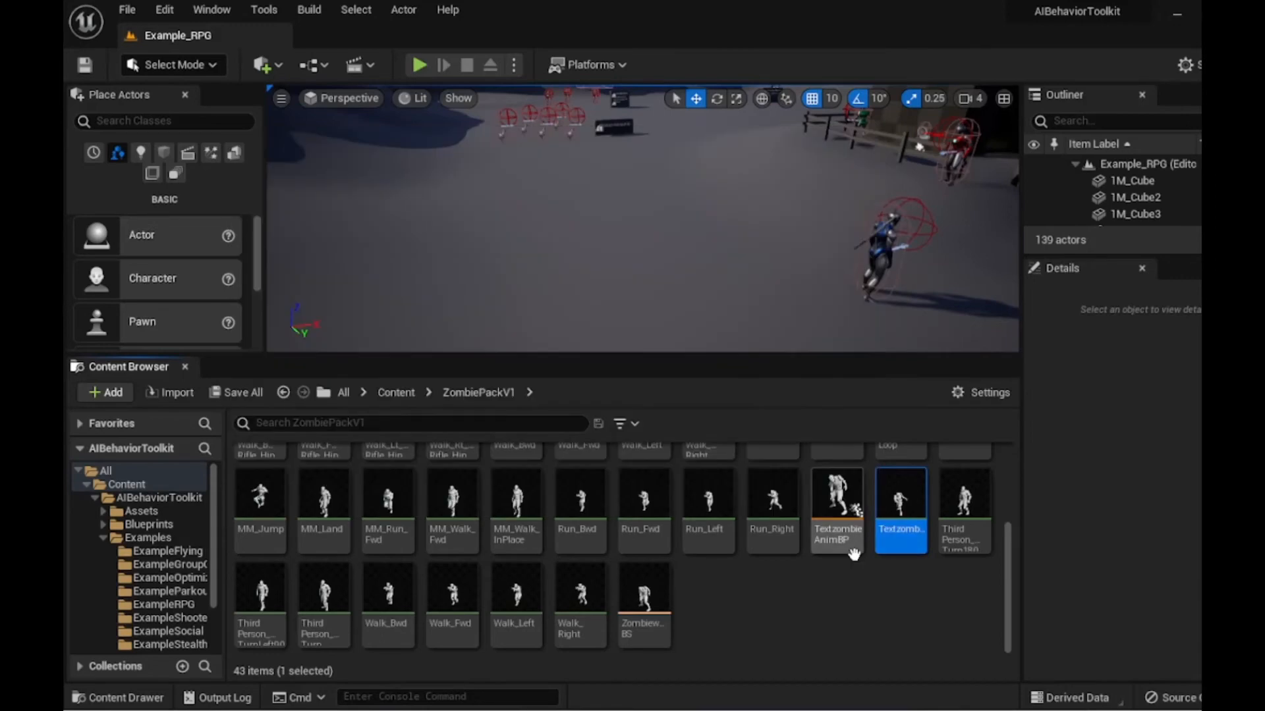
right_click(901, 514)
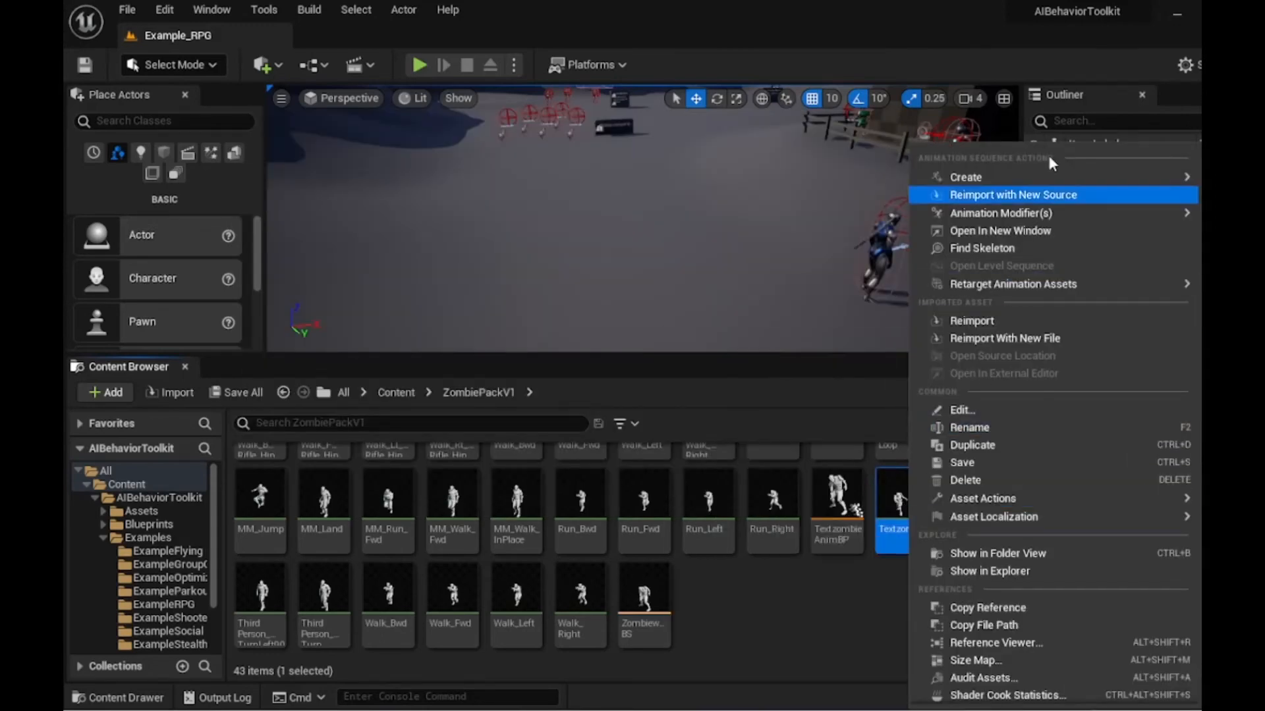
mouse_move(977, 182)
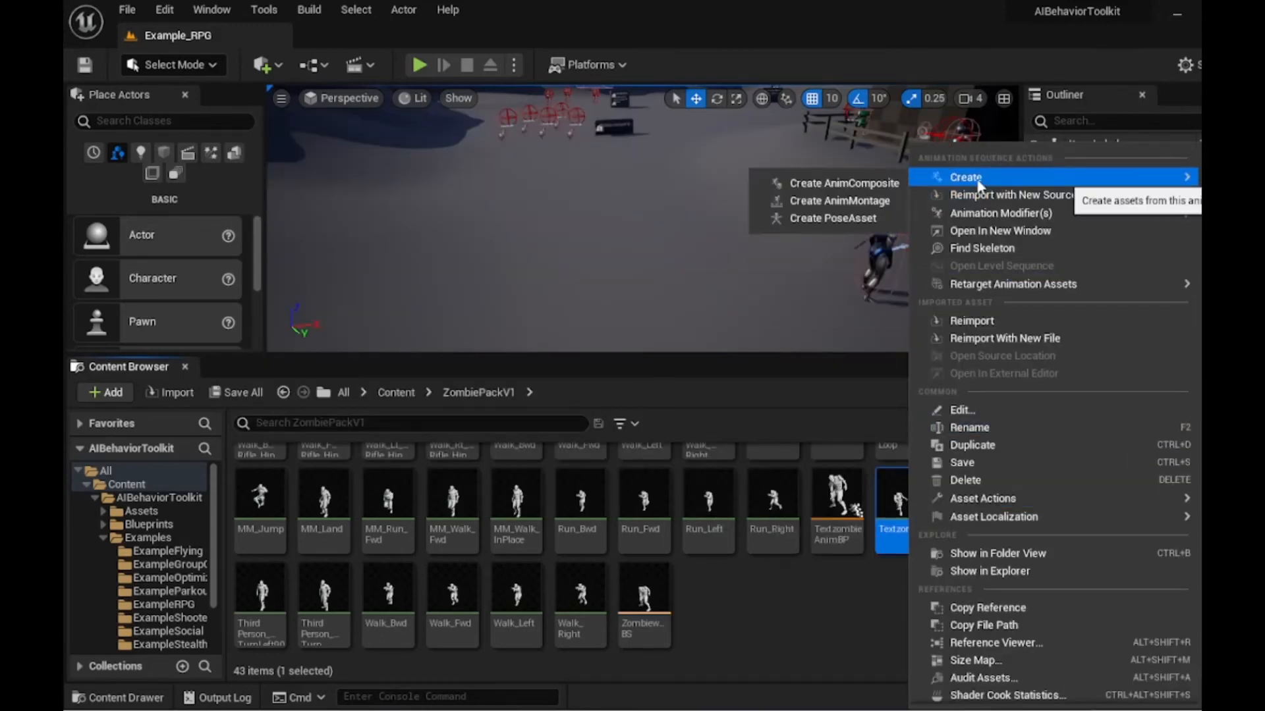
click(842, 204)
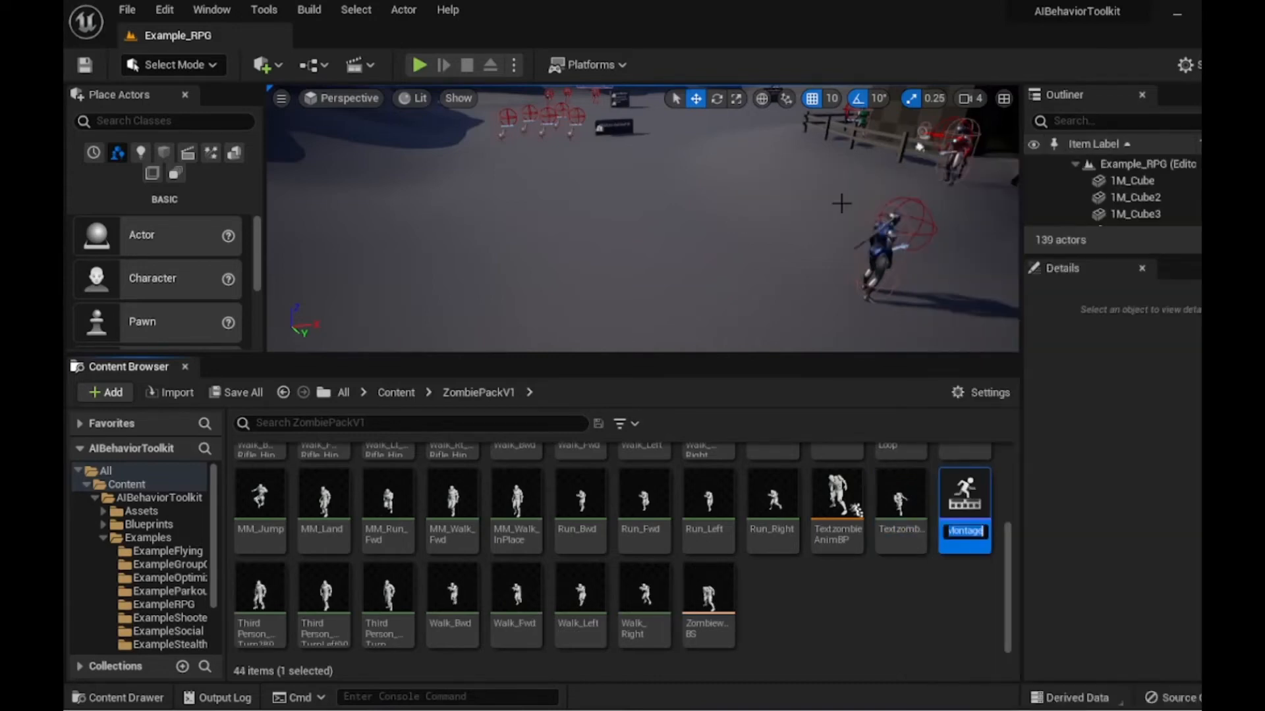
- Name the new montage textzombieAttaaaackAnimmont
key(BackSpace)
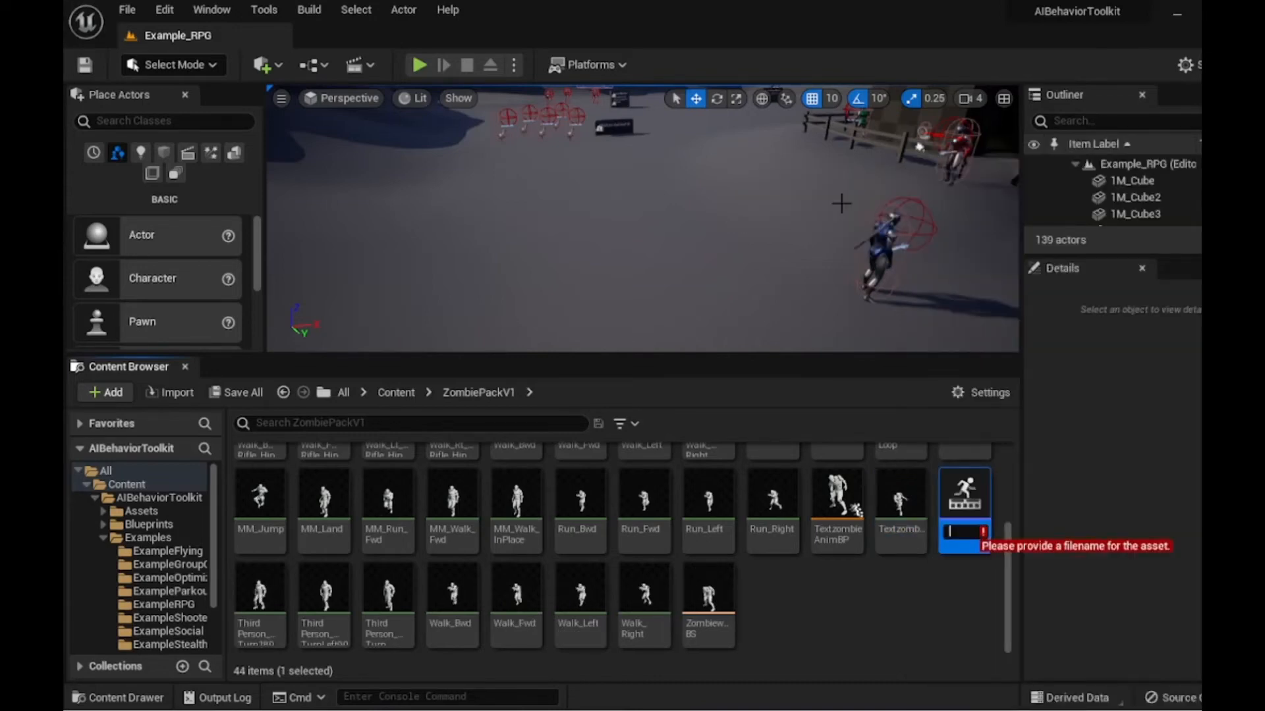
text(t)
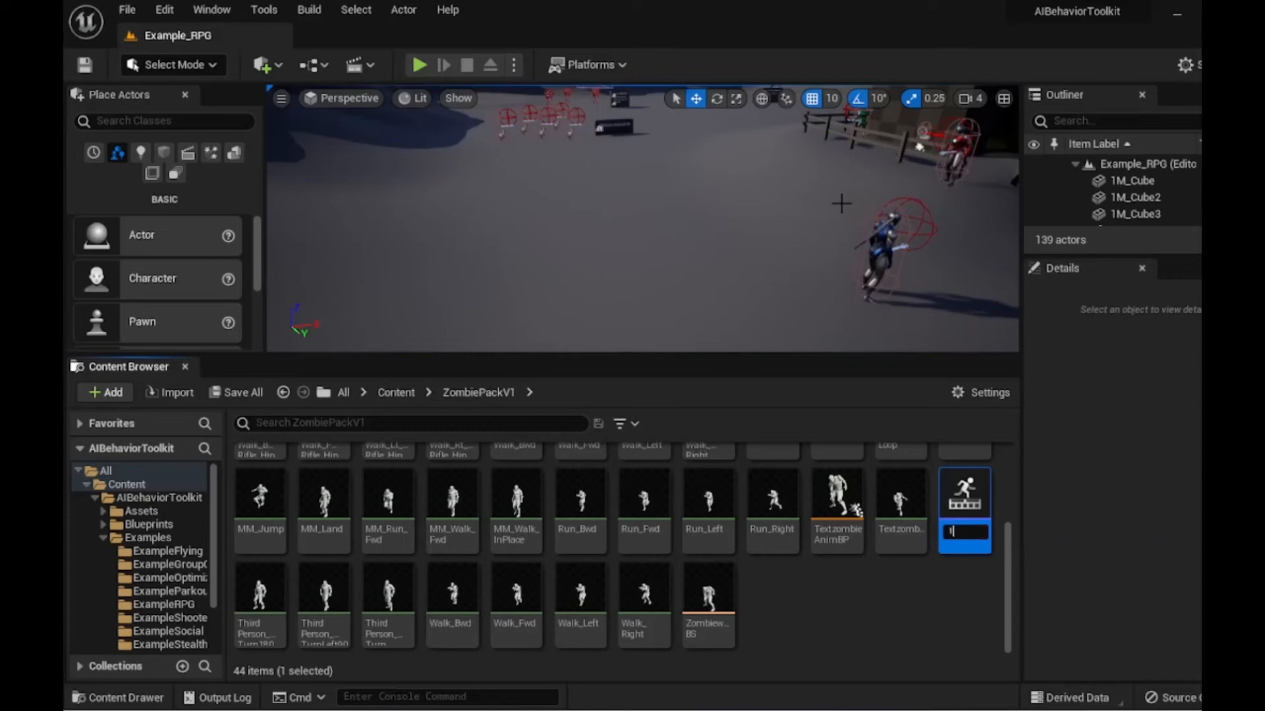
text(extzombieAttaaackckanimmont)
key(Return)
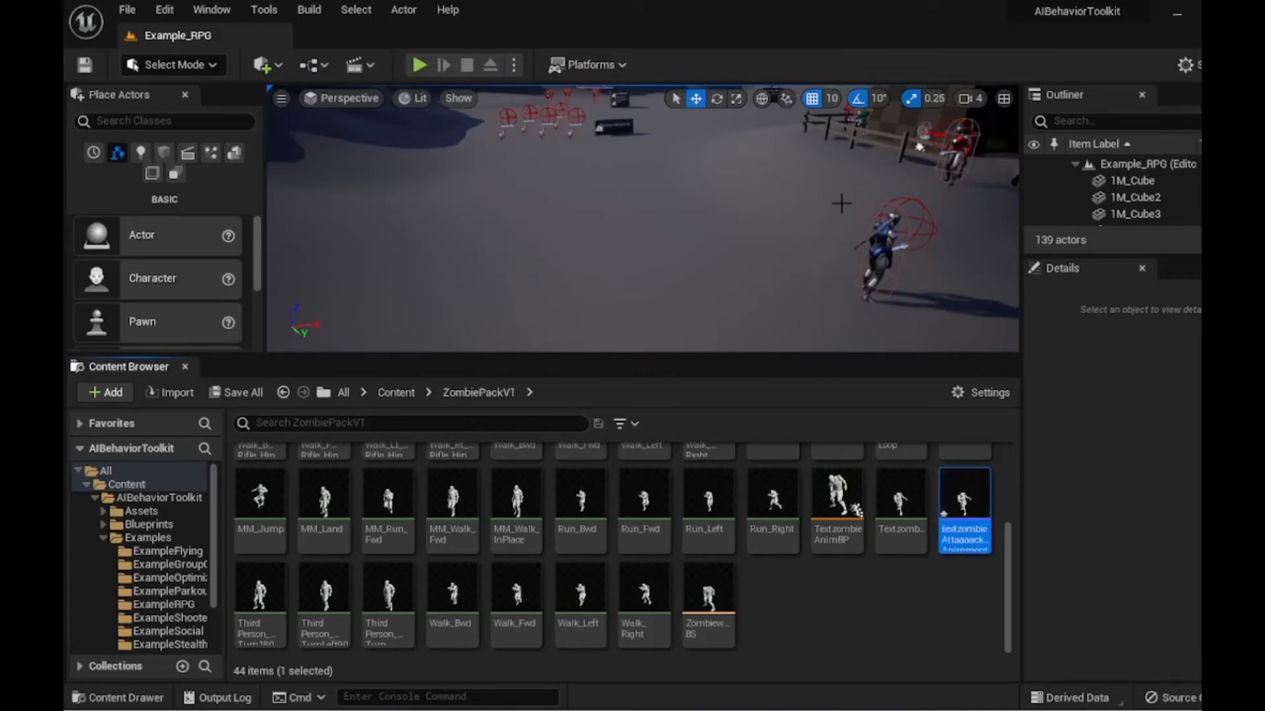
- Open the testzombie blueprint from the AIBehaviorToolkit ExampleZombie folder
click(154, 501)
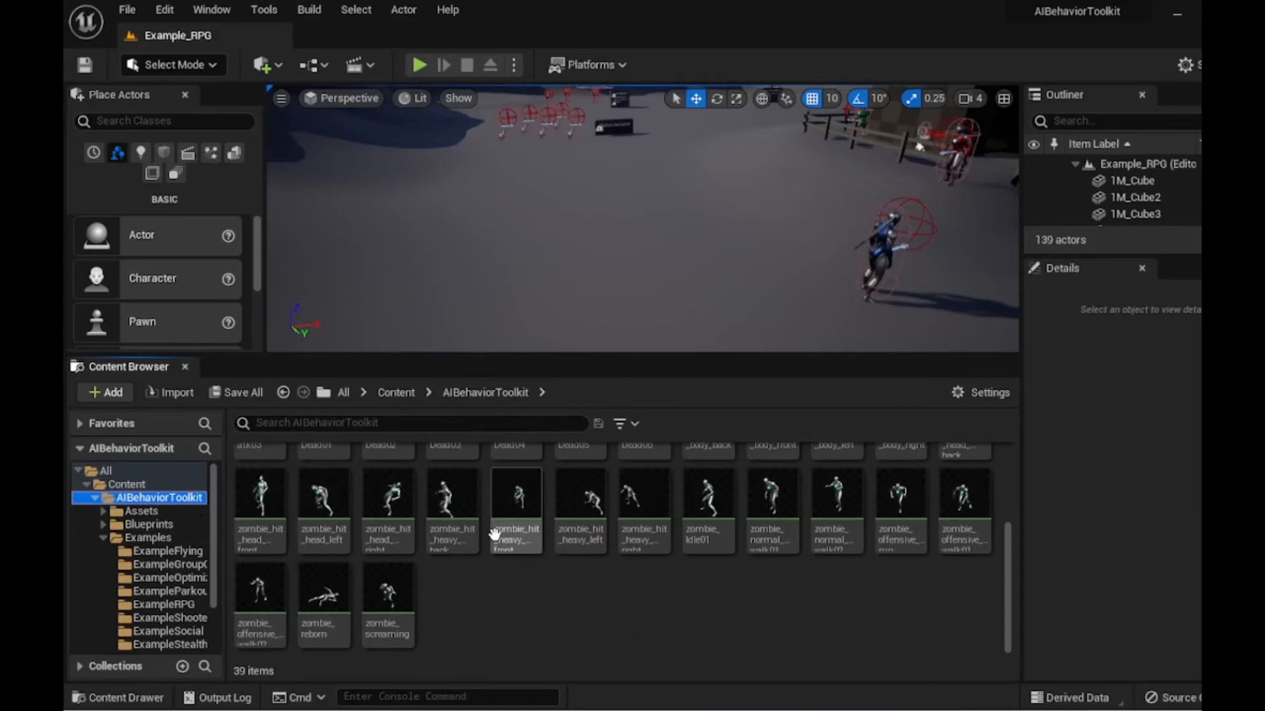
scroll(501, 533, up, 3)
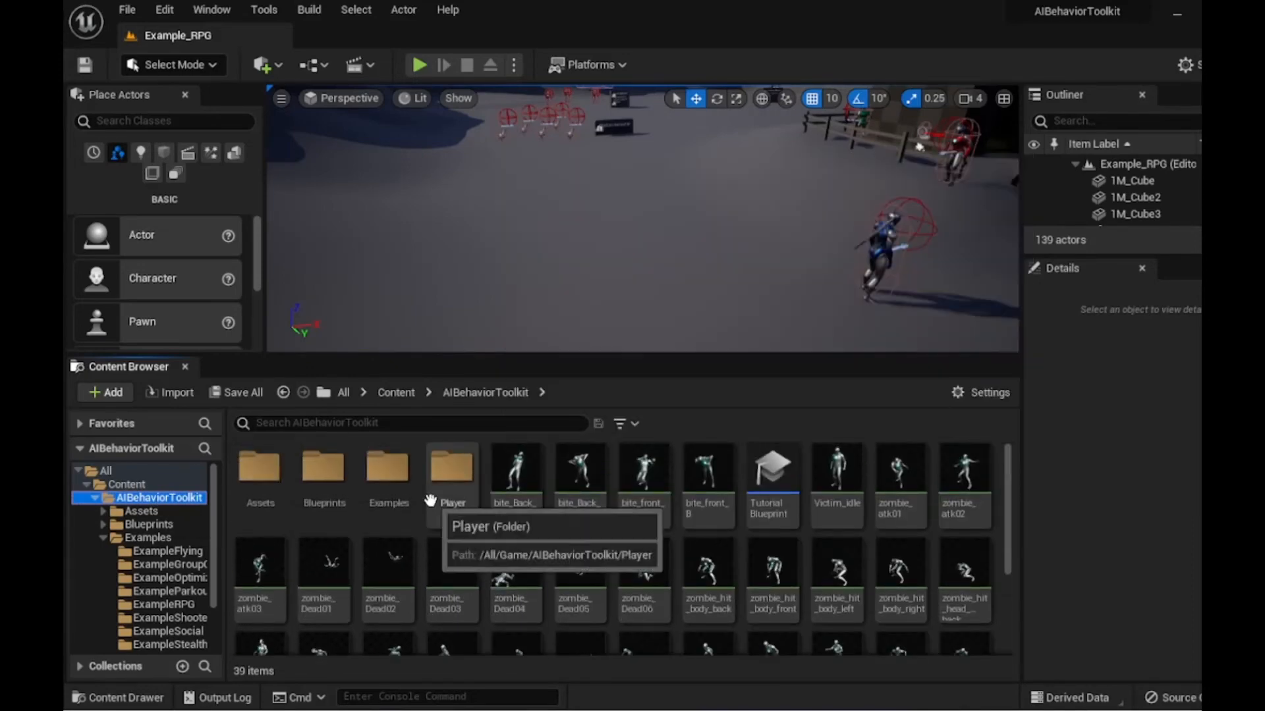
double_click(389, 478)
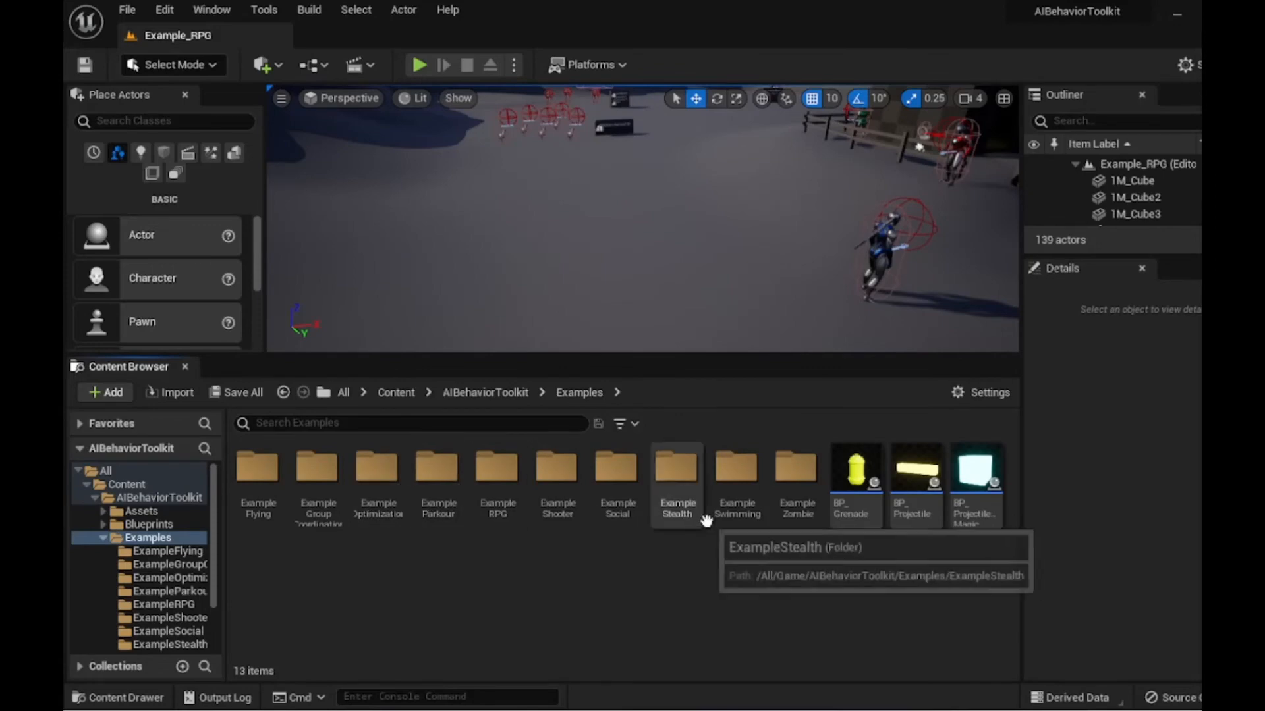
double_click(797, 489)
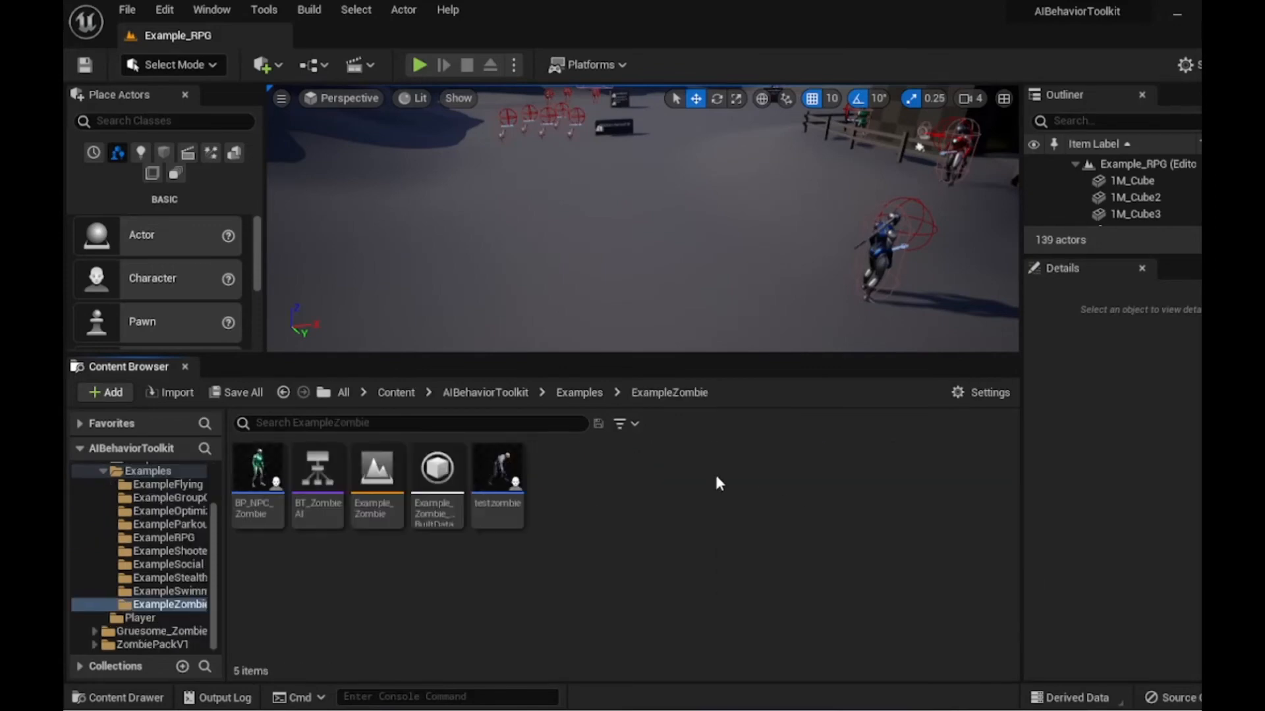
double_click(504, 473)
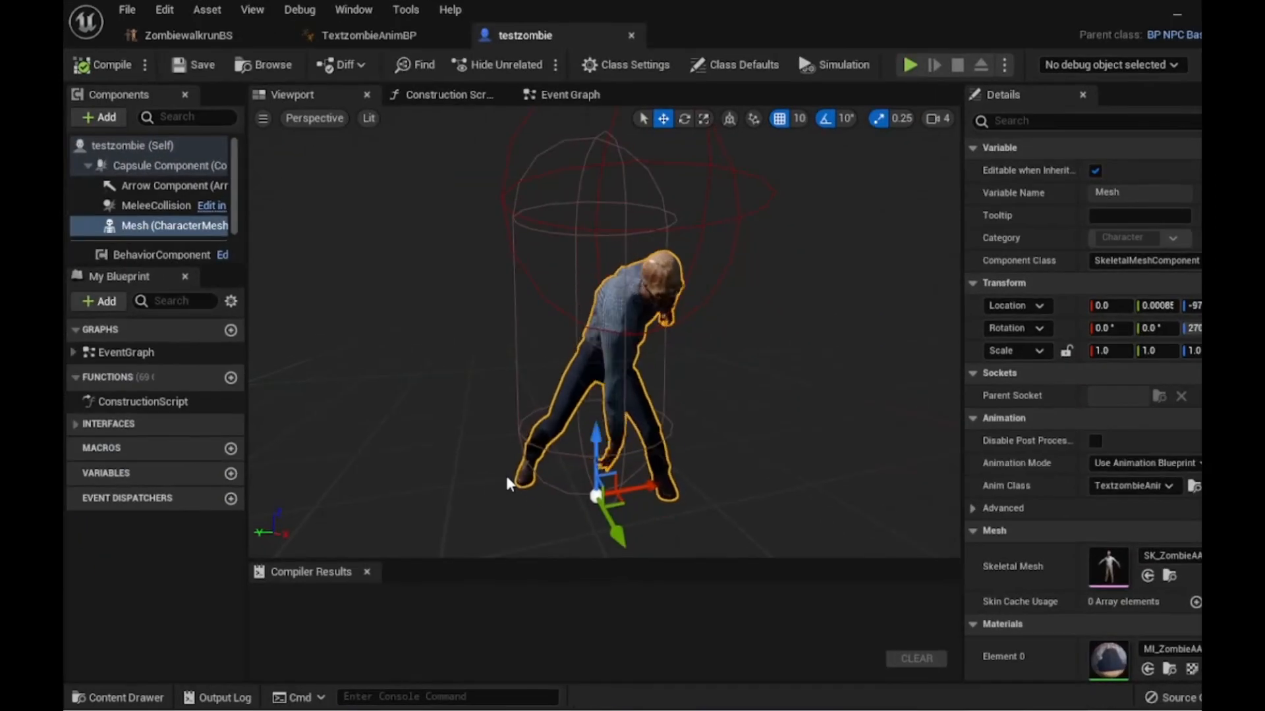
- Set the BehaviorComponent's attack melee animation entry to the textzombieAttaaaackAnimmont montage
click(148, 254)
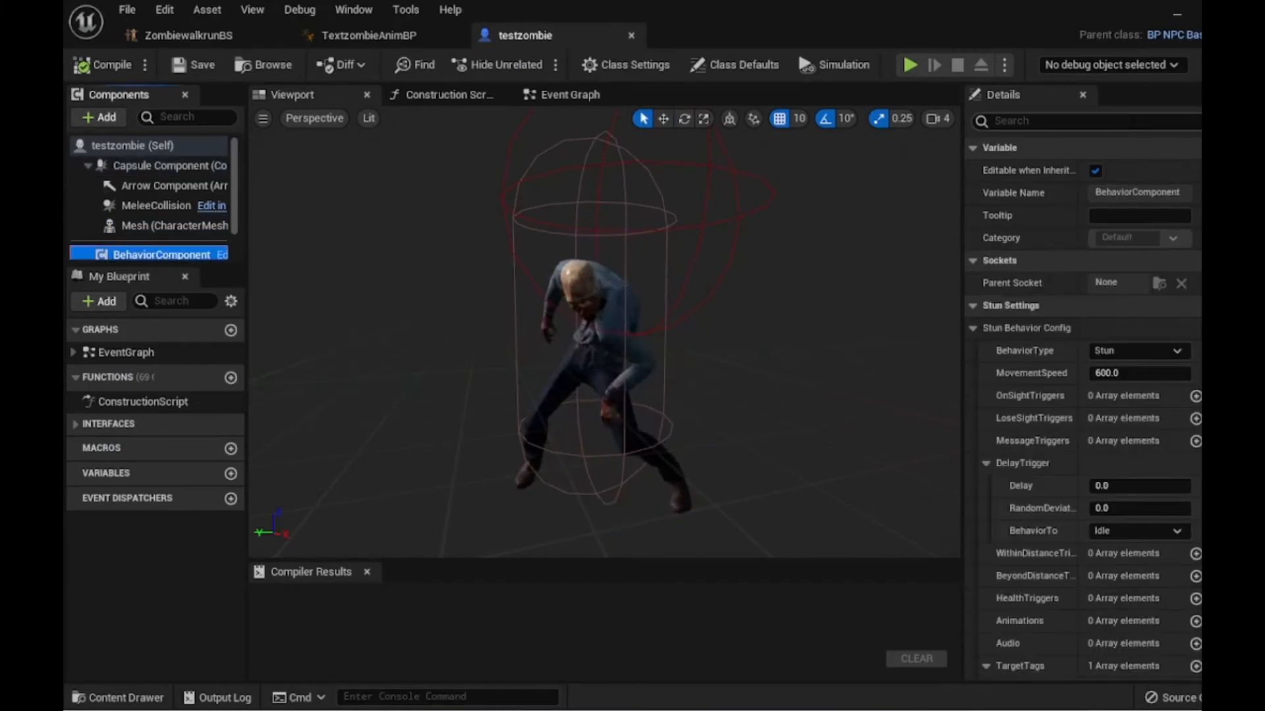
click(1132, 121)
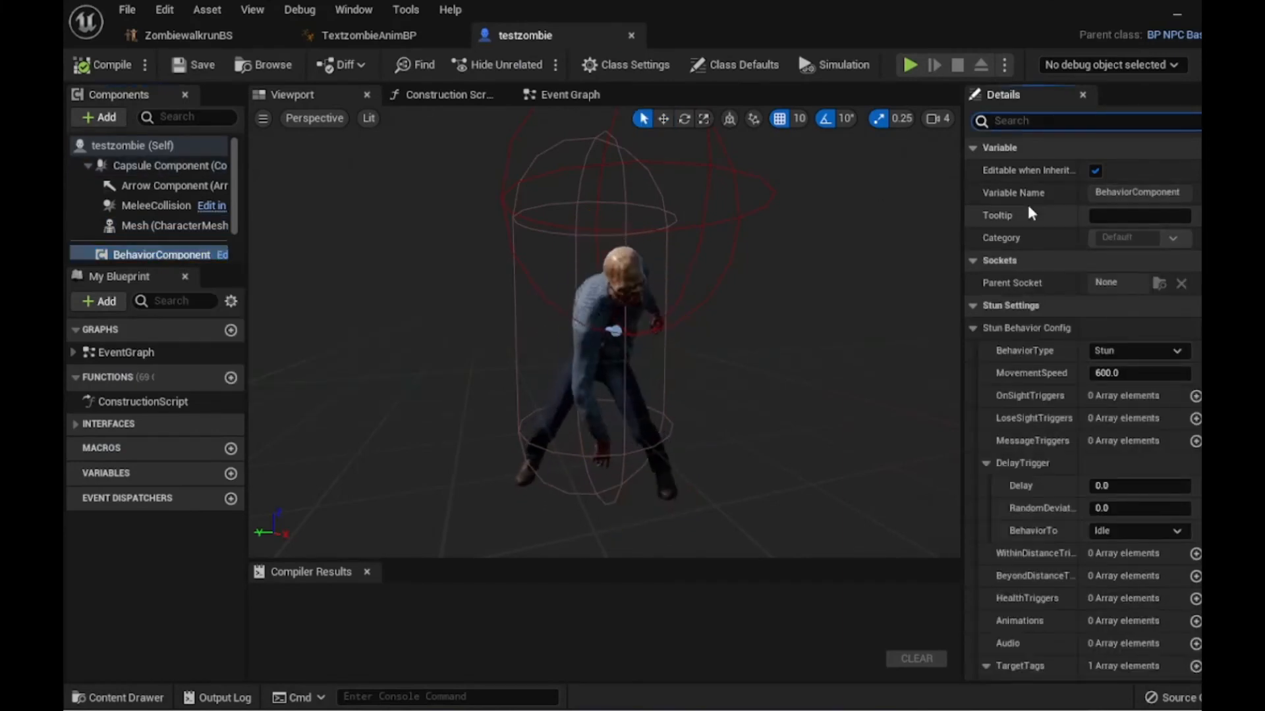
text(atta)
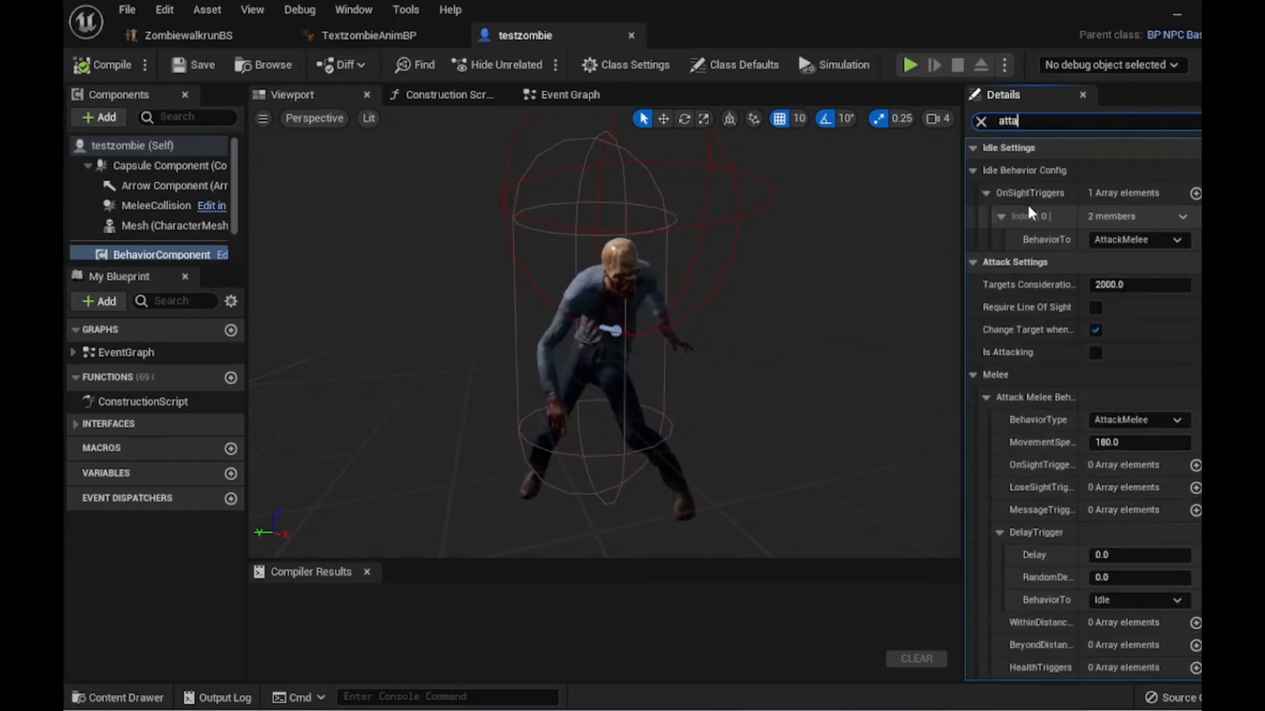
text(ck)
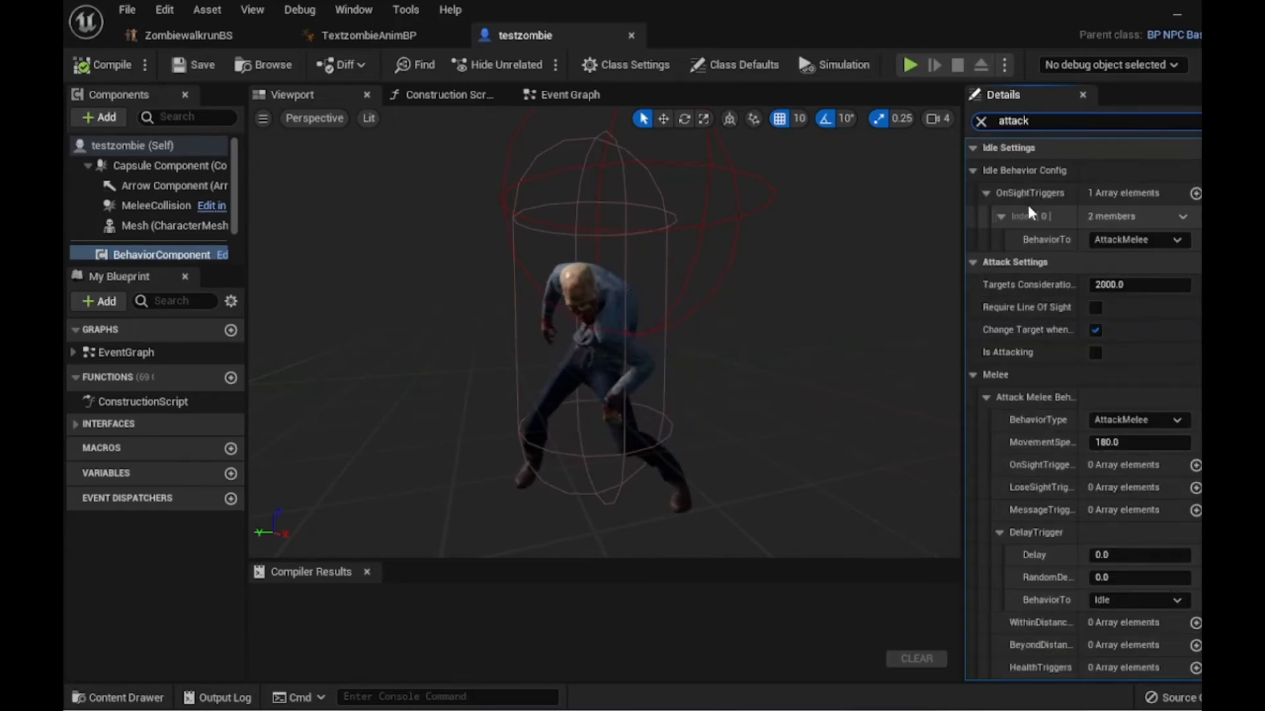
scroll(1149, 319, down, 1)
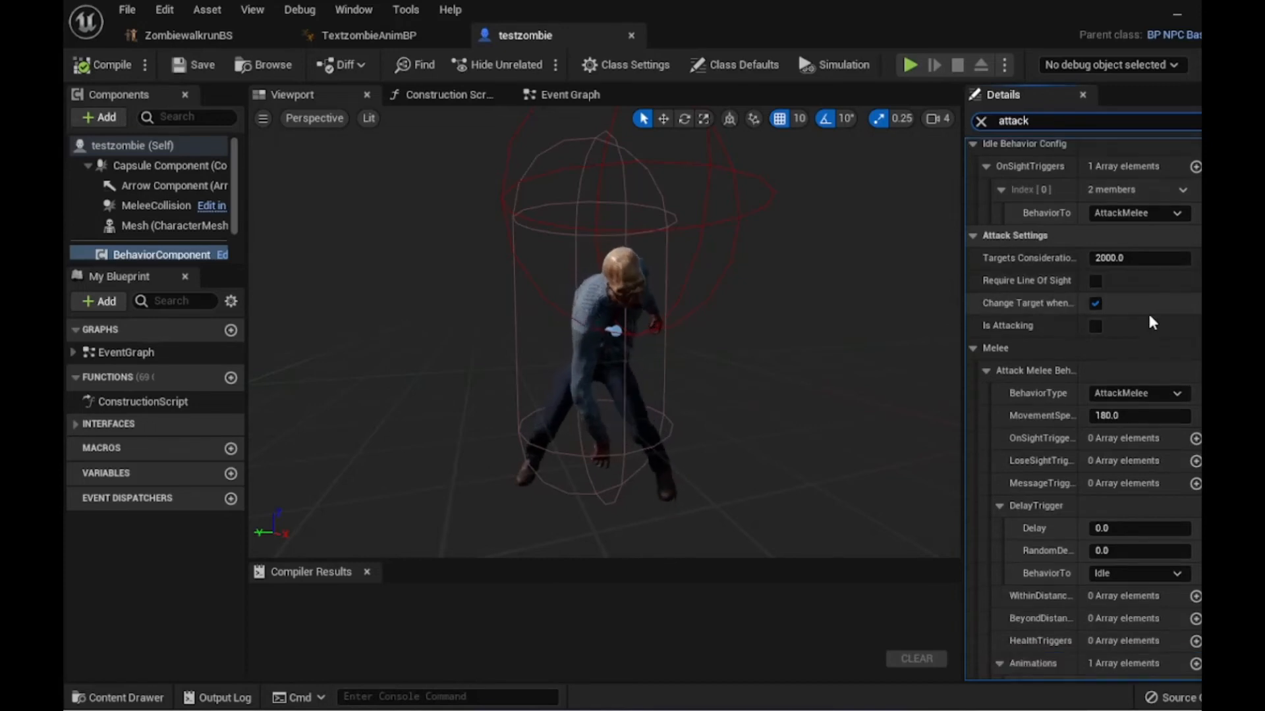
scroll(1150, 317, down, 10)
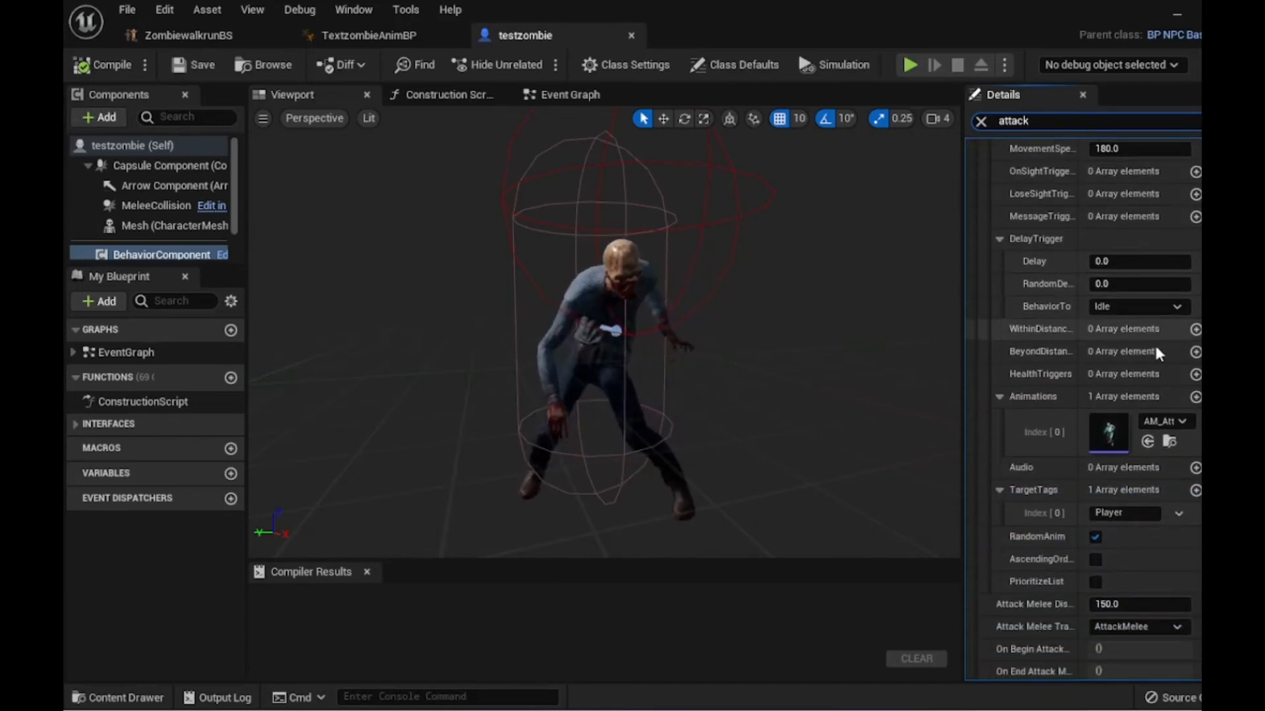
click(1160, 422)
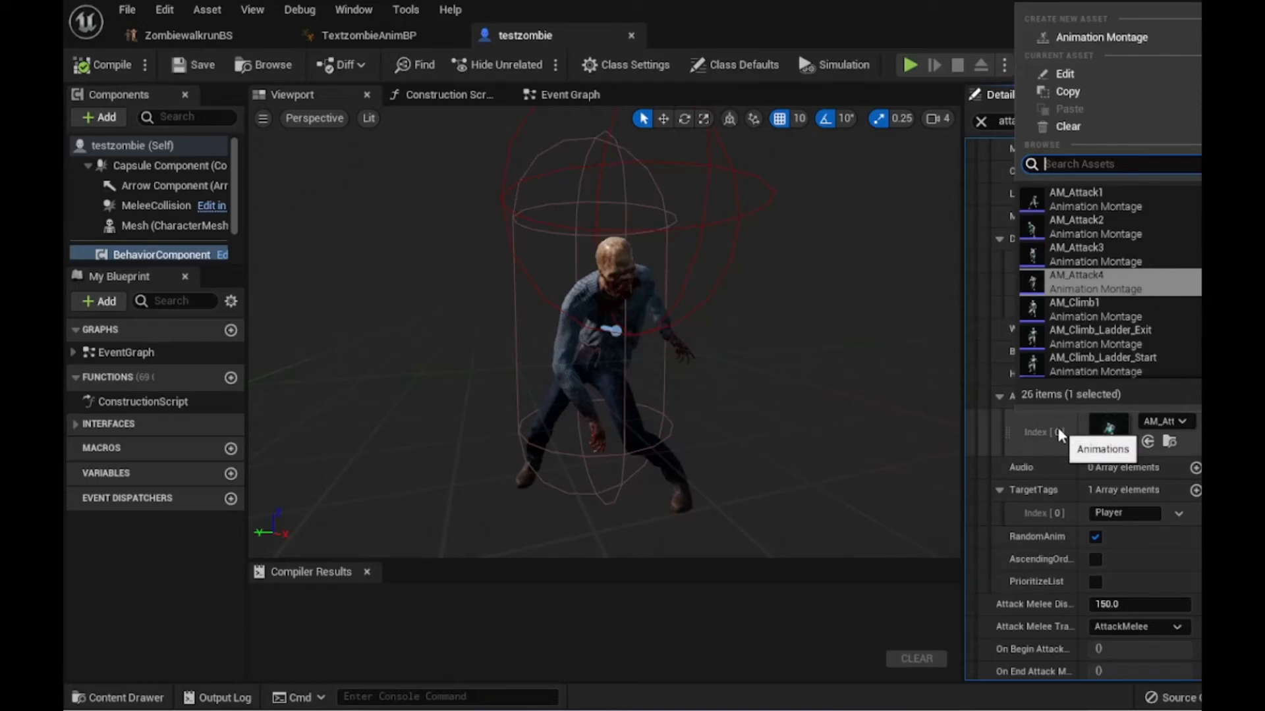
text(text)
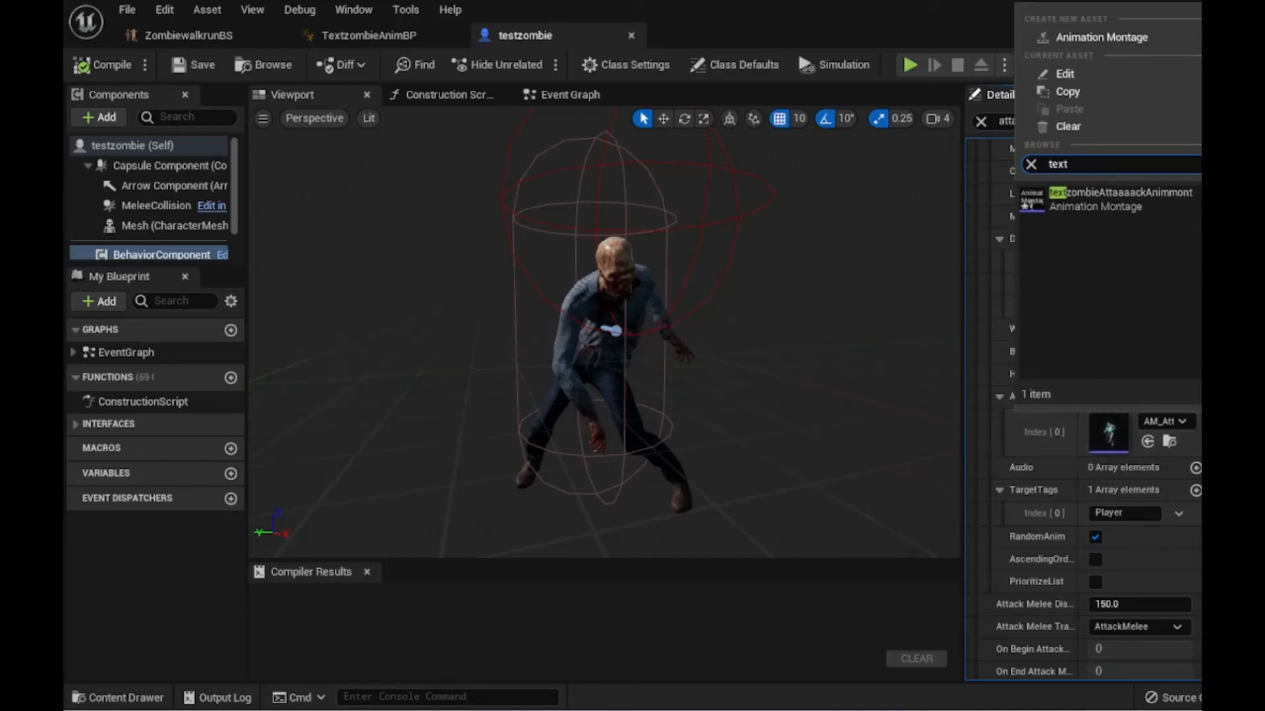
click(1067, 201)
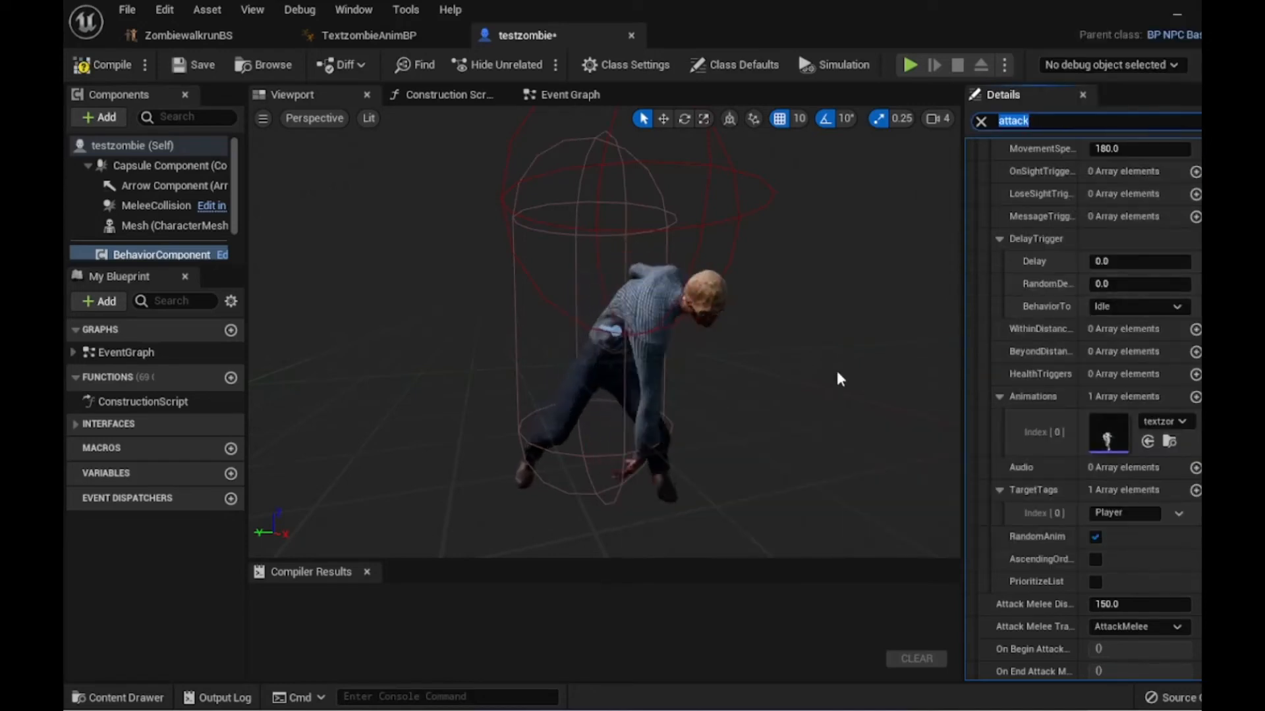
- Compile the testzombie blueprint and save all changes
click(102, 66)
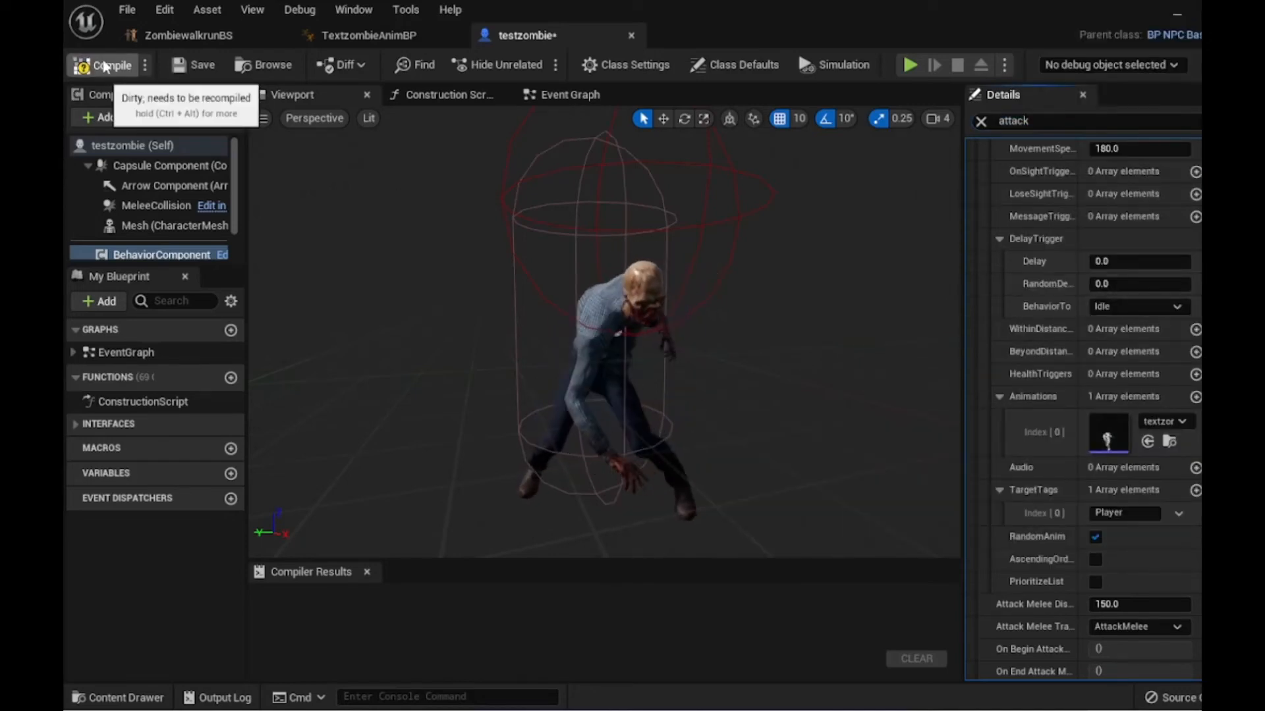
click(192, 69)
click(127, 10)
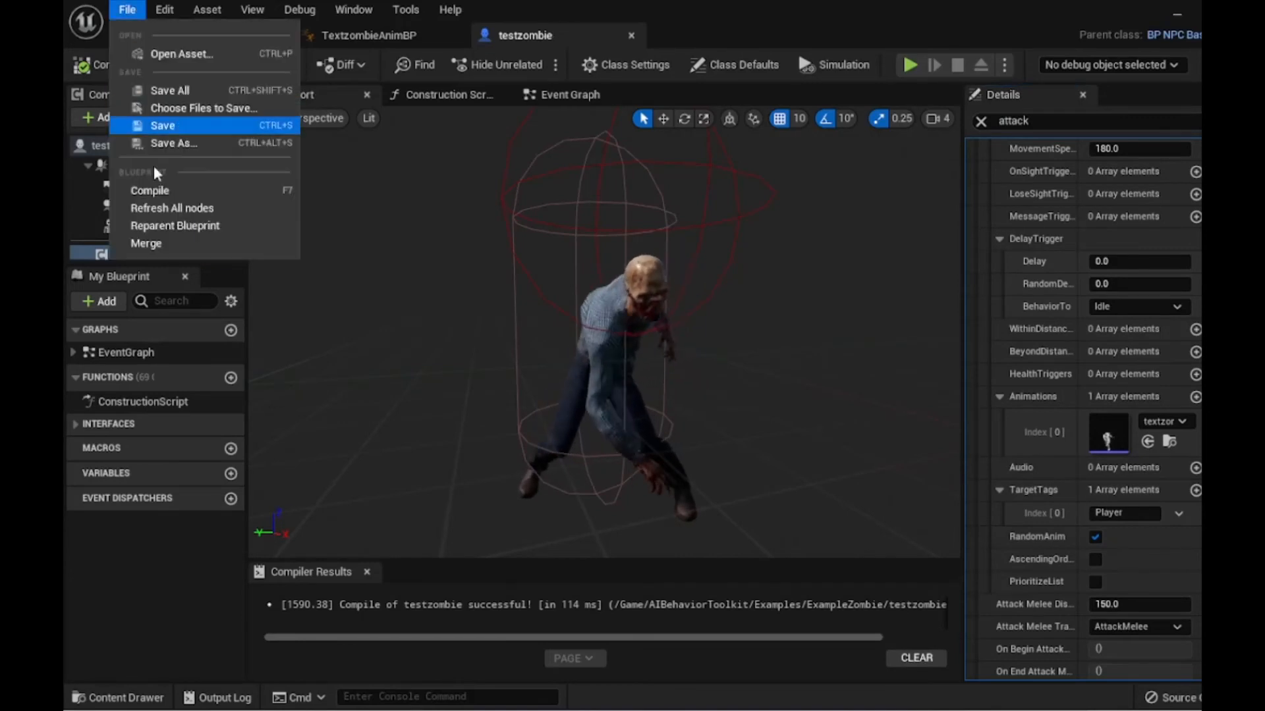
click(165, 90)
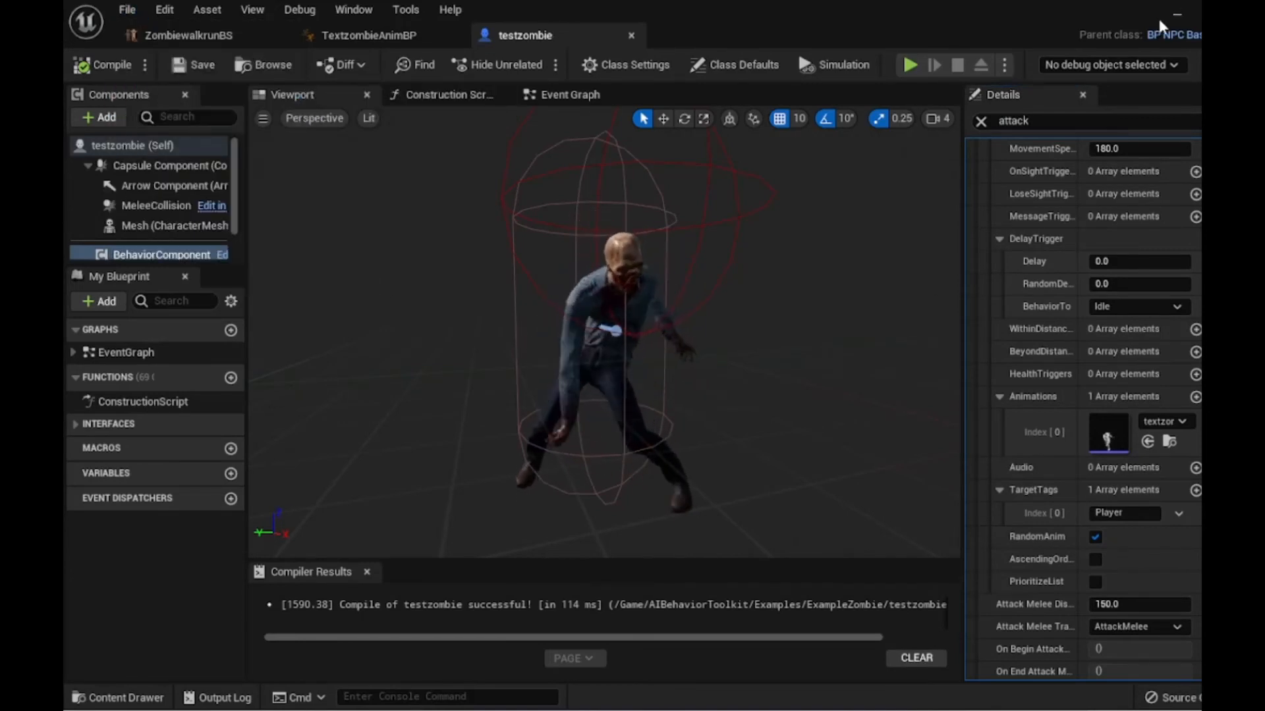
- Place a testzombie actor into the level
click(1177, 16)
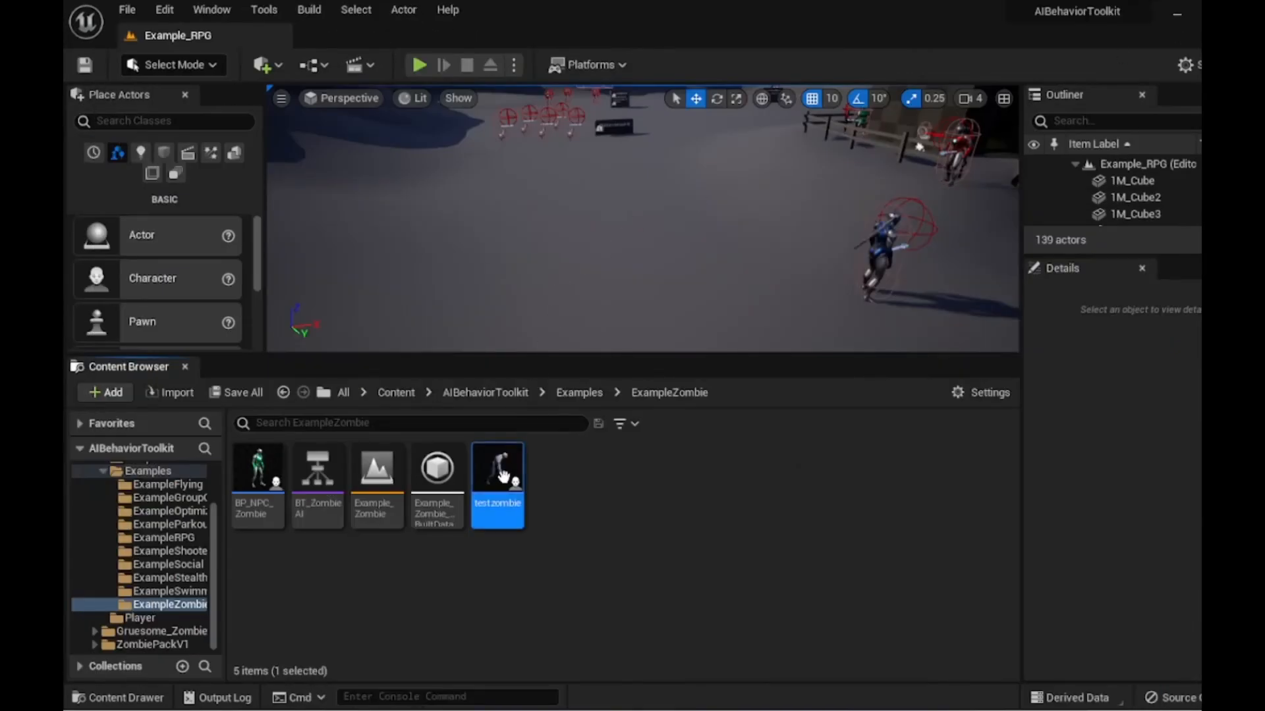
drag(497, 475, 481, 267)
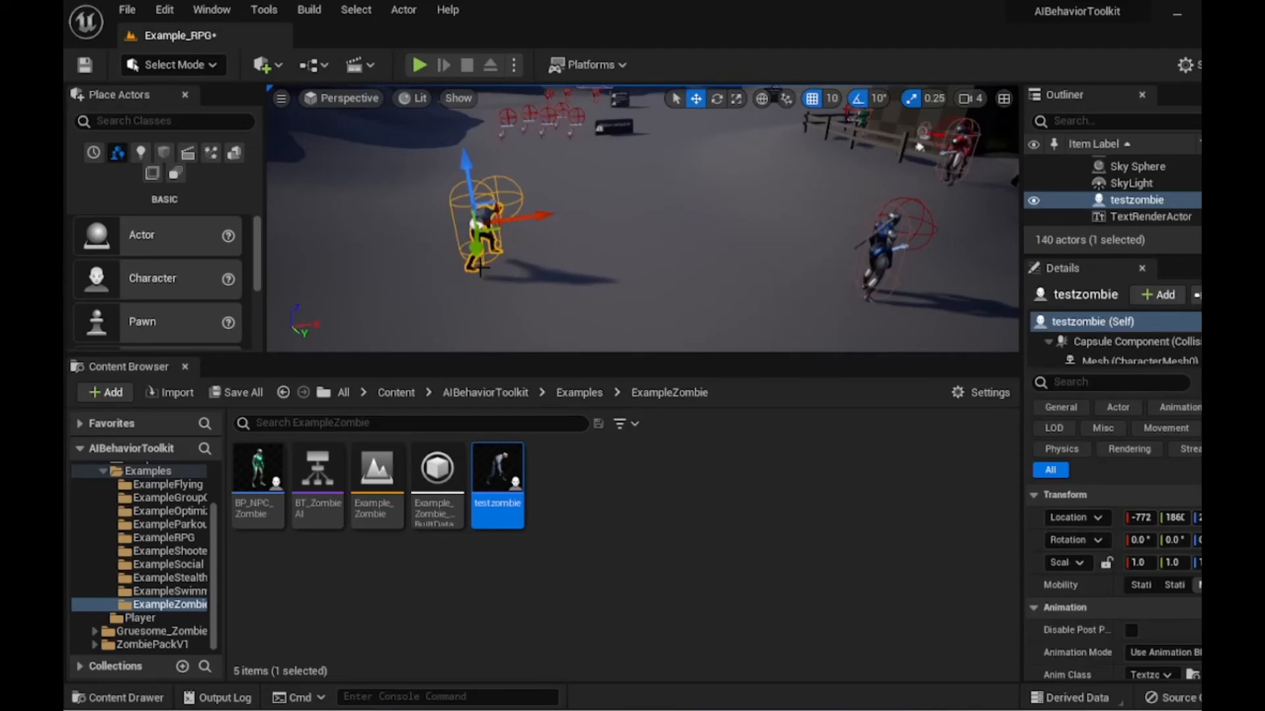
drag(499, 491, 571, 277)
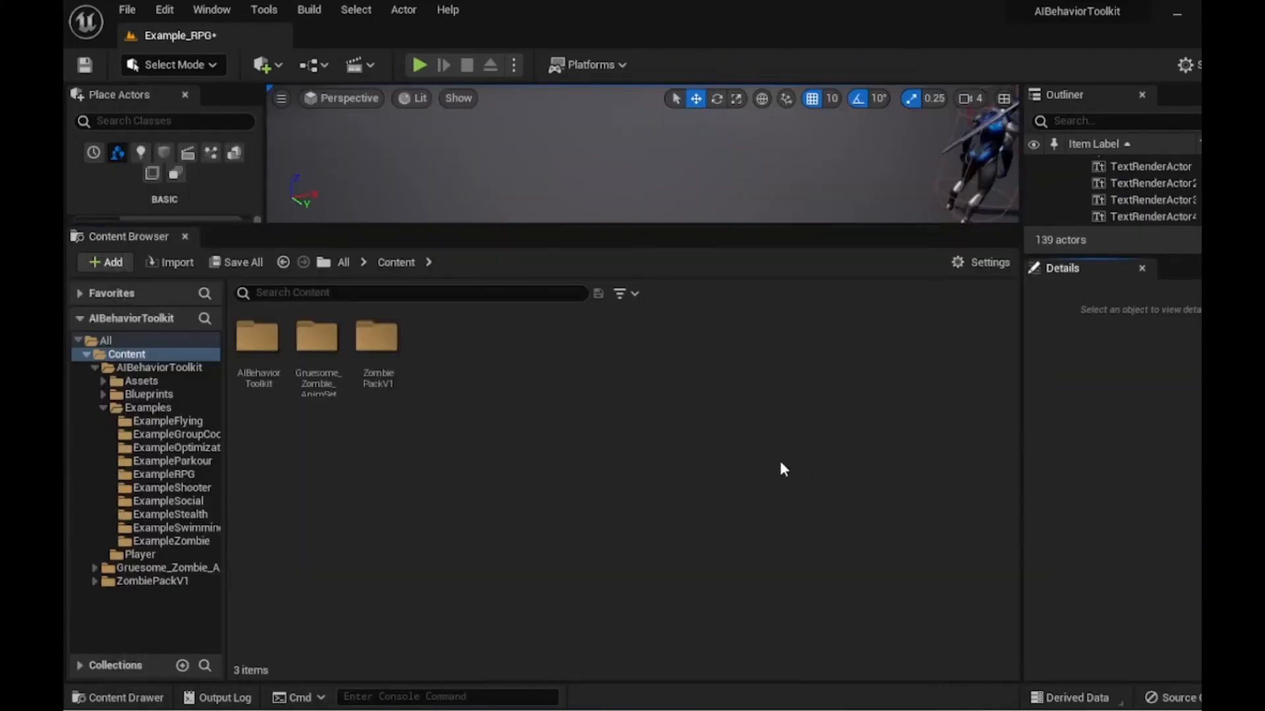
- Add an OnDamage skeleton notify at about frame 22 of the textzombieAttaaaackAnimmont montage
double_click(381, 339)
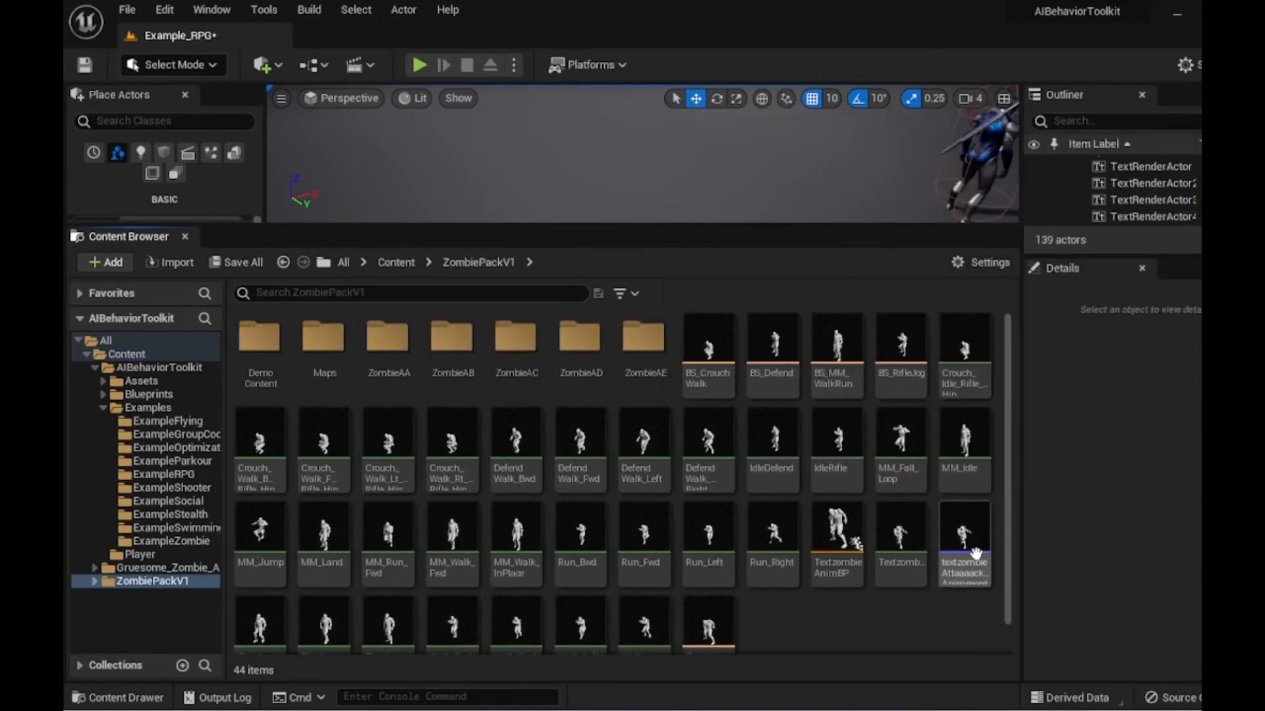
scroll(892, 629, down, 1)
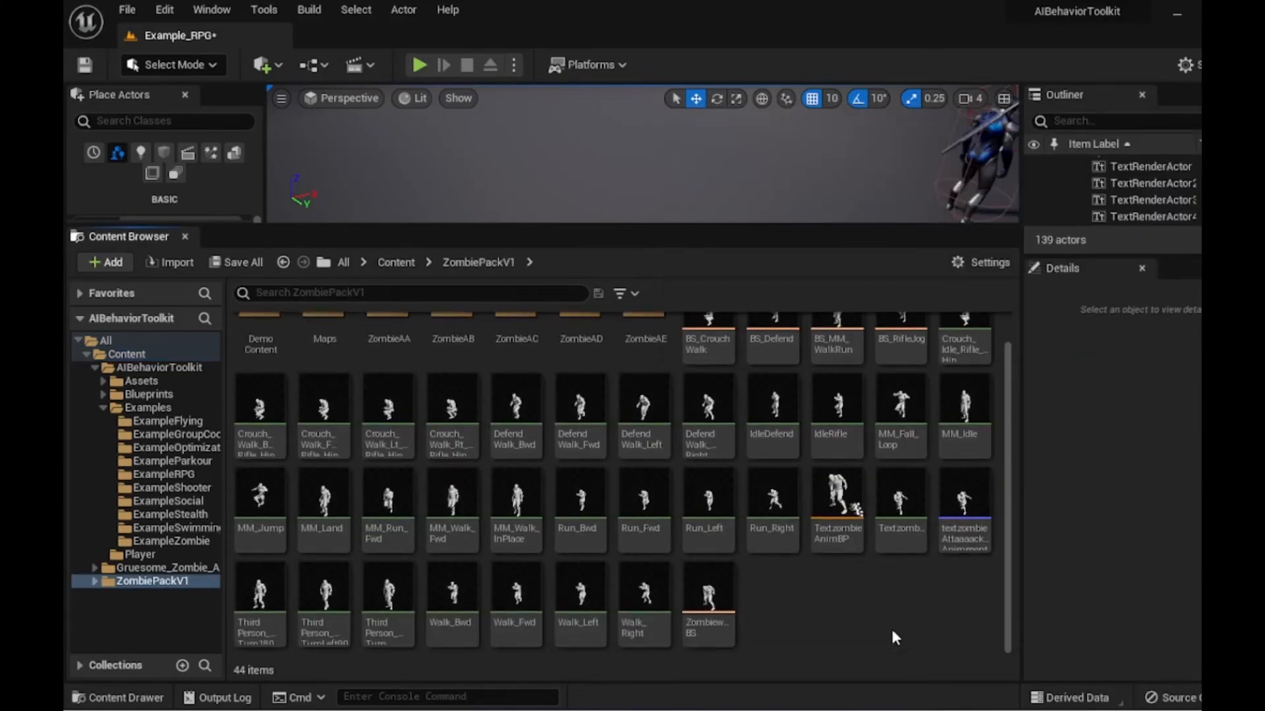
mouse_move(964, 510)
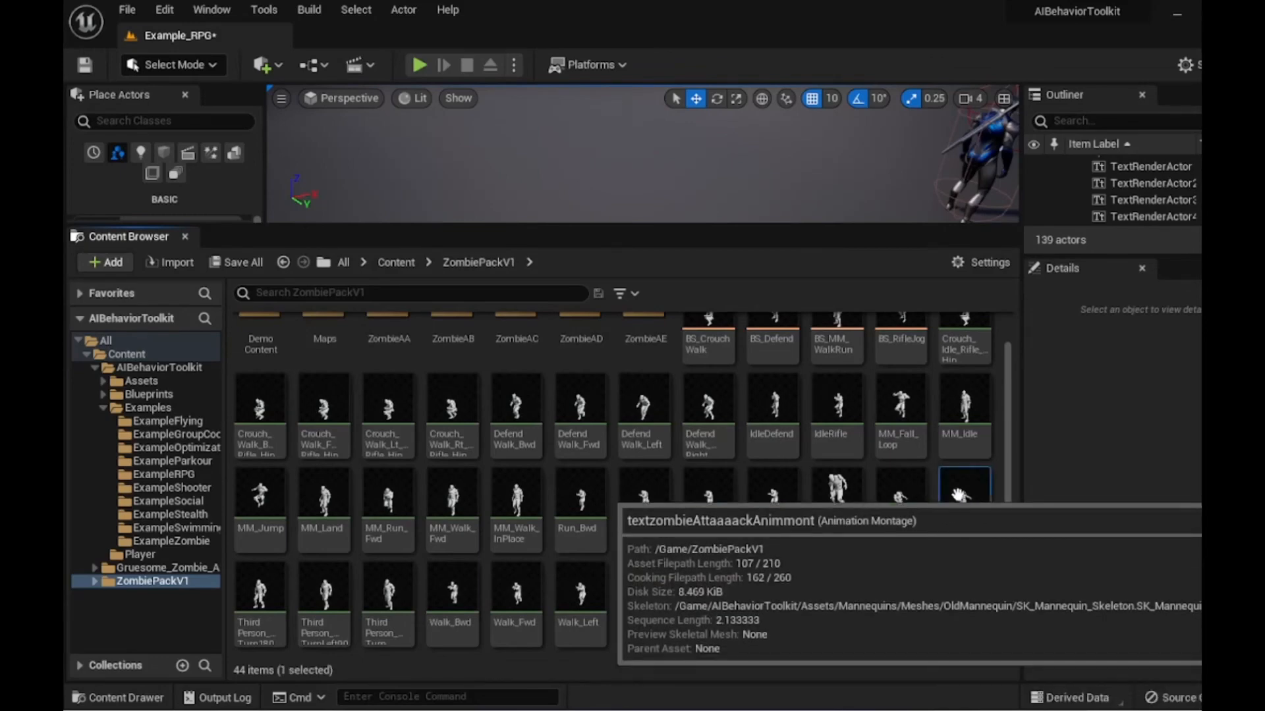
double_click(958, 495)
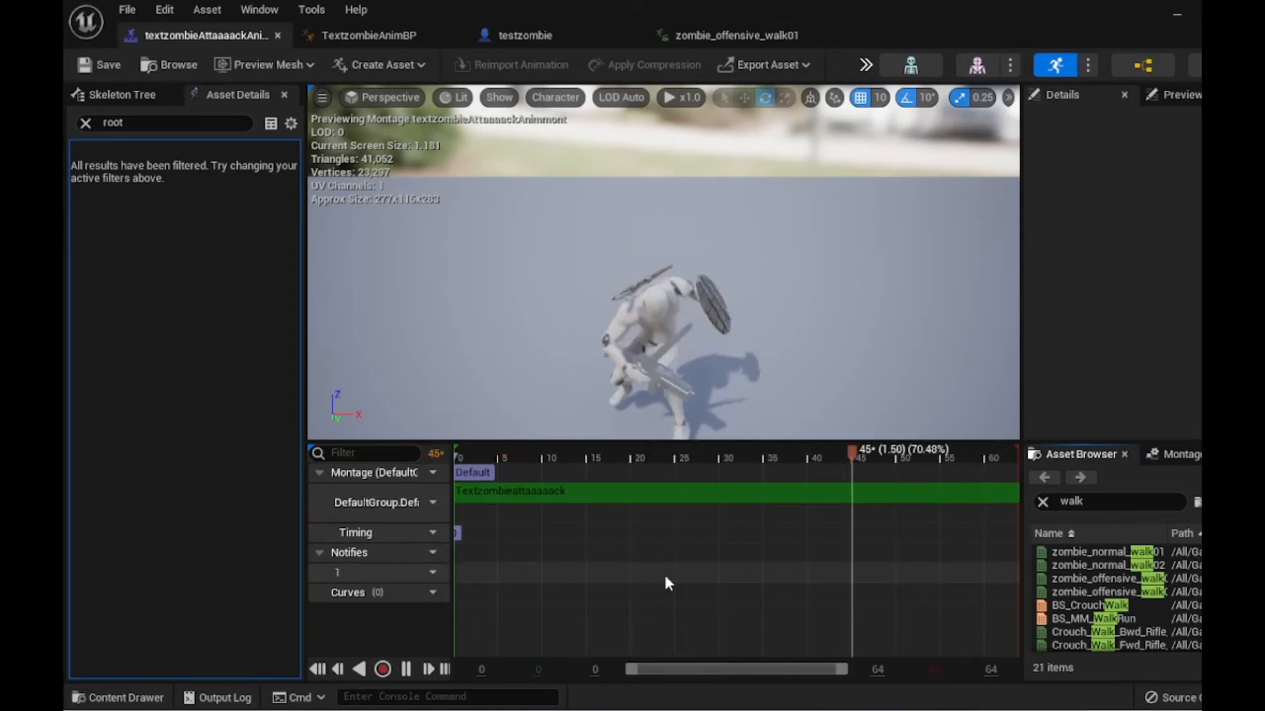
right_click(648, 583)
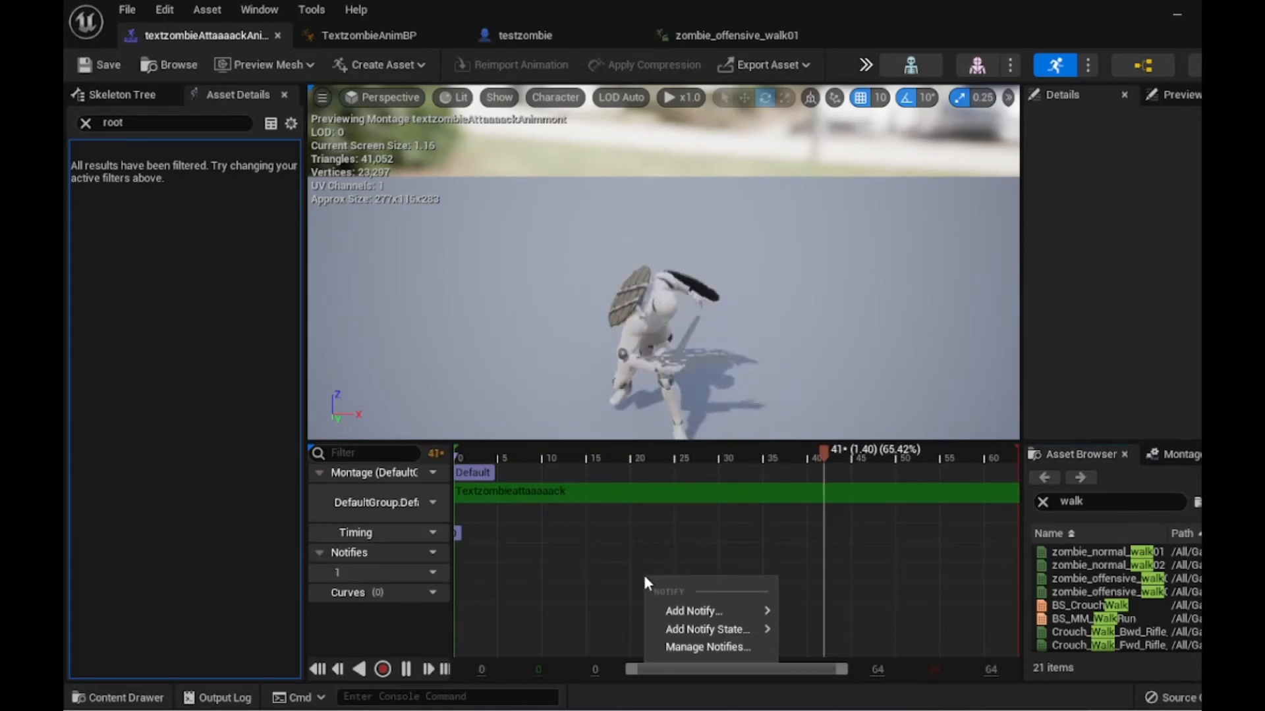
mouse_move(691, 611)
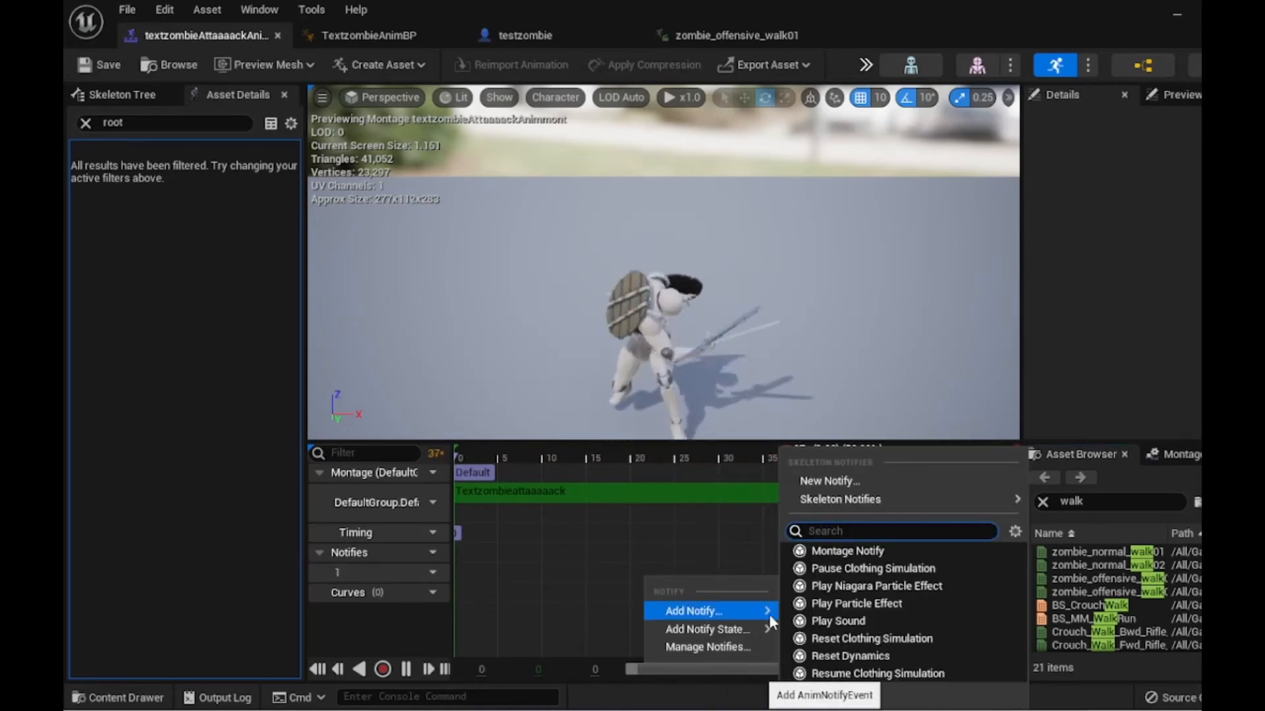
mouse_move(859, 505)
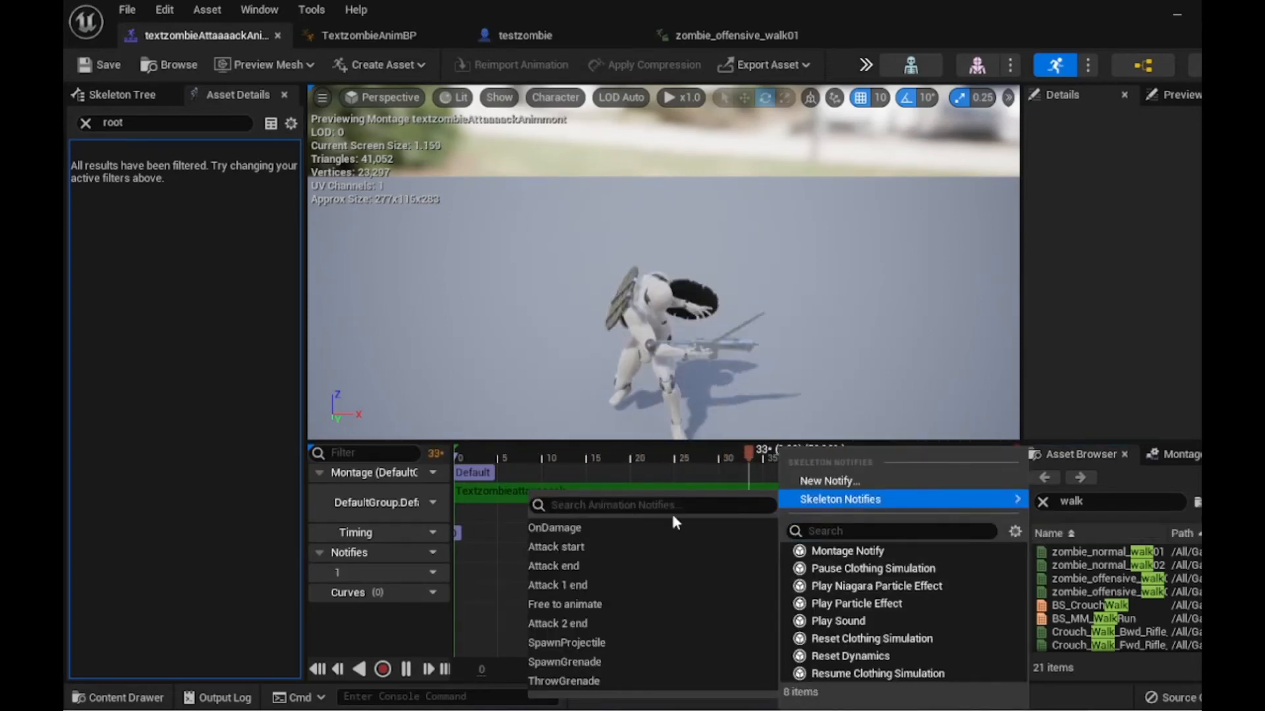
click(588, 529)
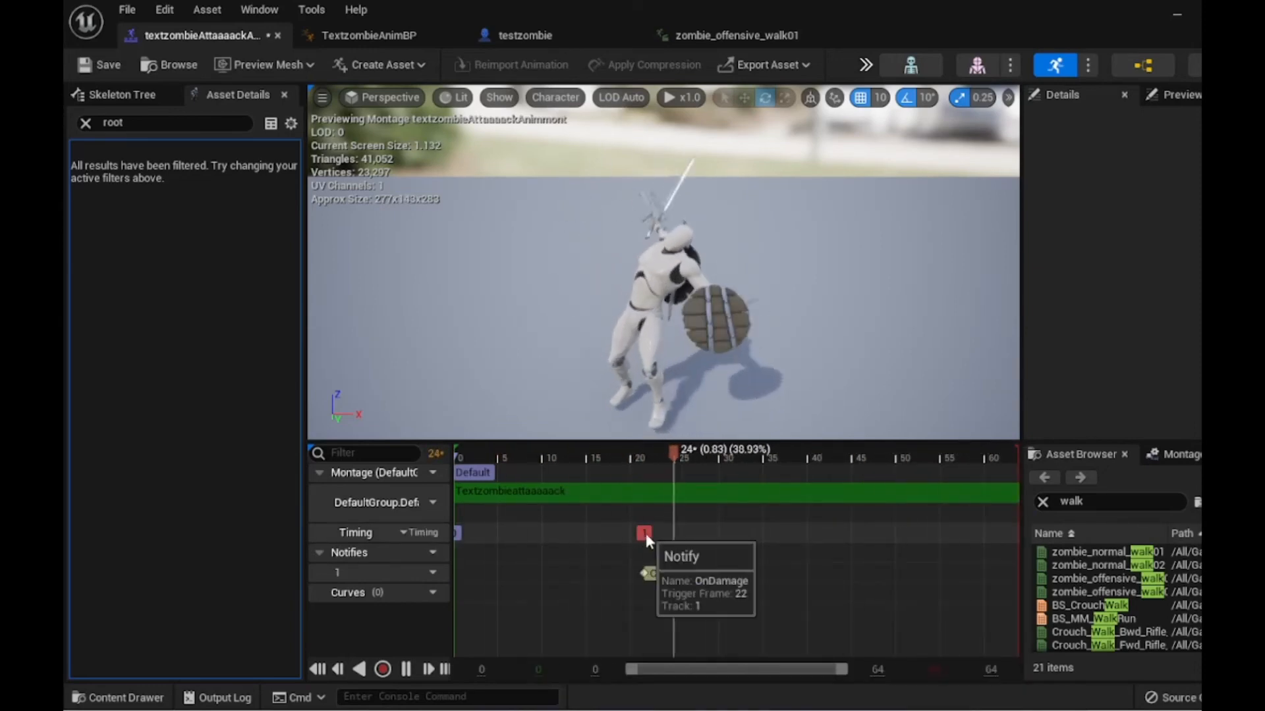
- Move the OnDamage notify to about frame 28 of the attack montage and preview the timing
drag(647, 575, 715, 575)
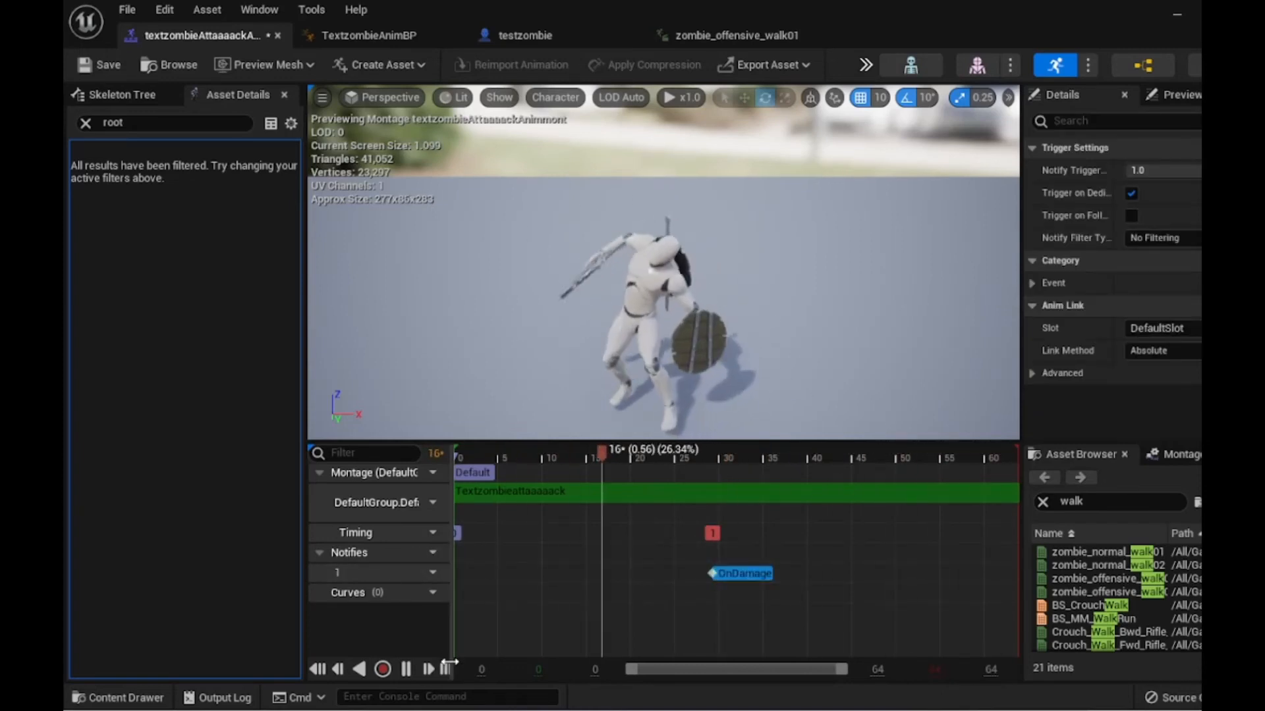
click(406, 669)
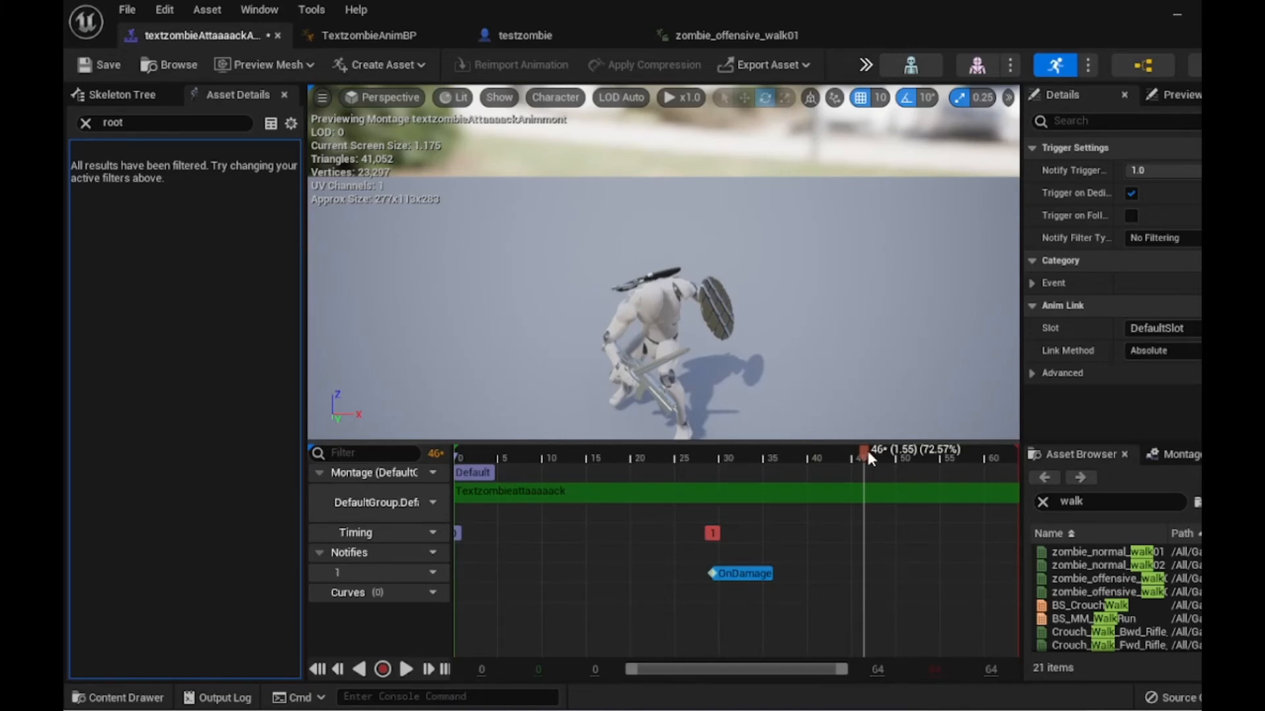
drag(867, 452, 707, 494)
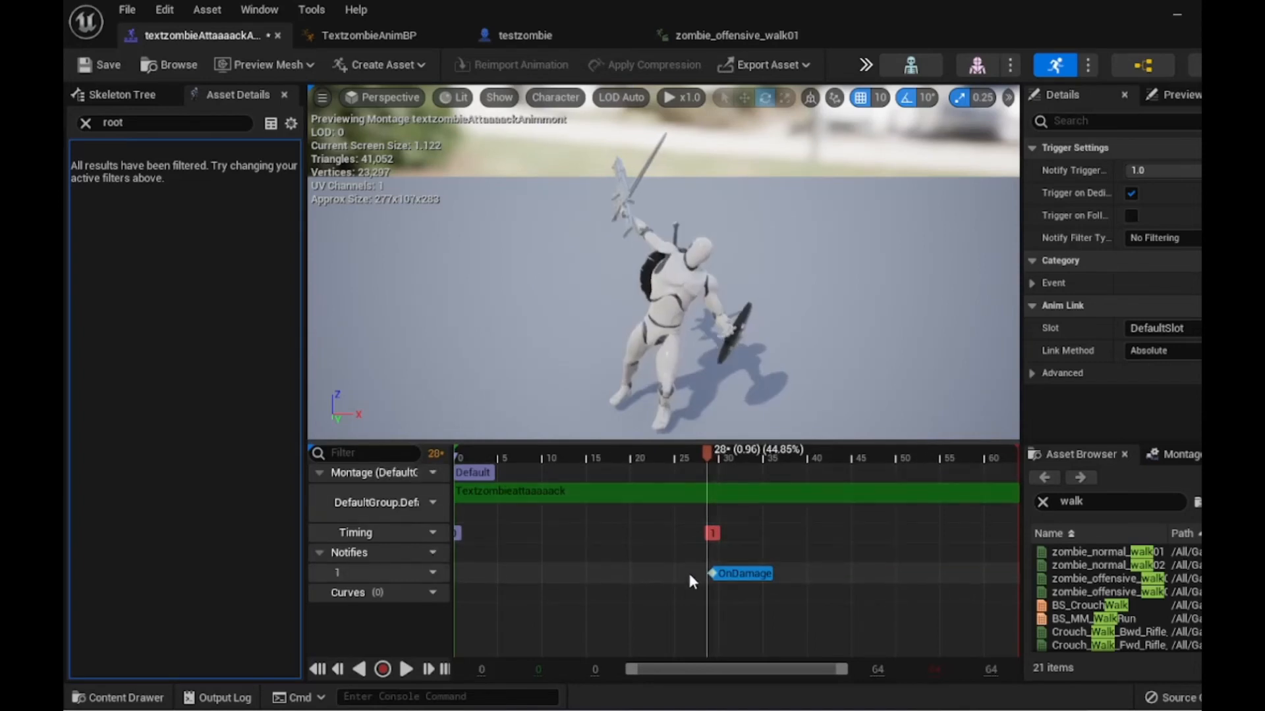
- Add an OnDamage skeleton notify on the notify track at frame 28 and replay the montage
right_click(662, 569)
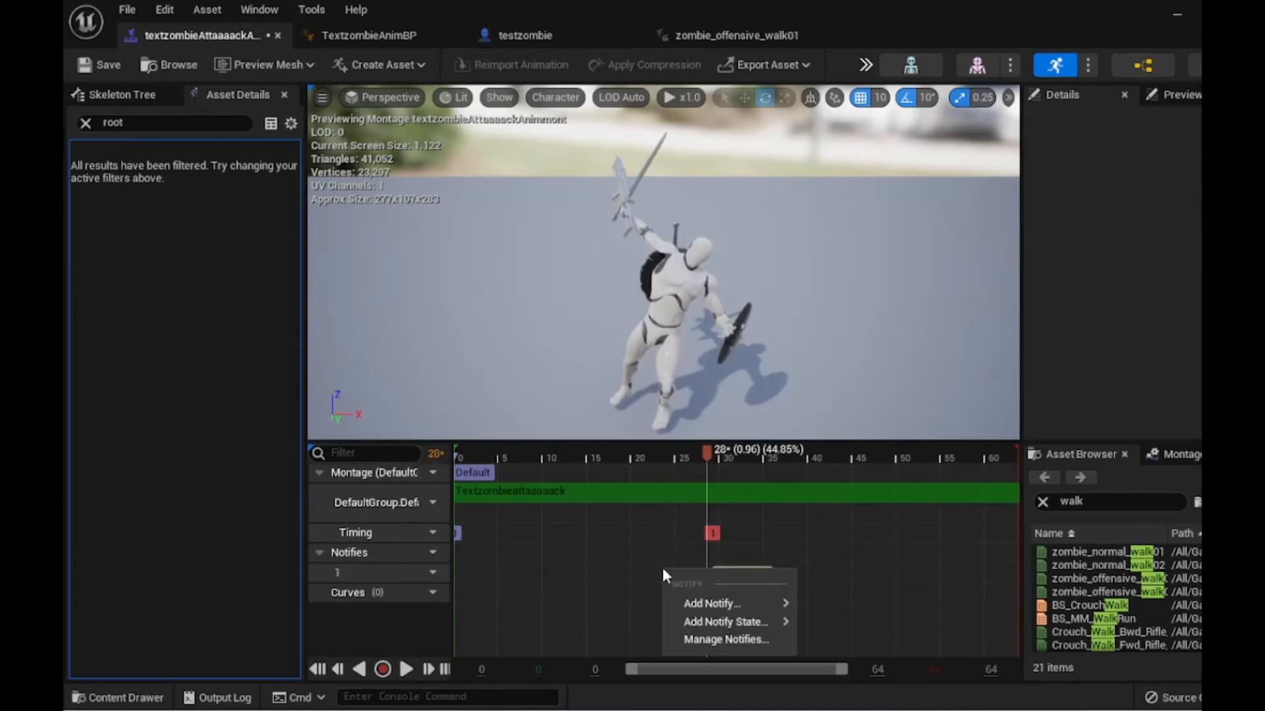
mouse_move(733, 602)
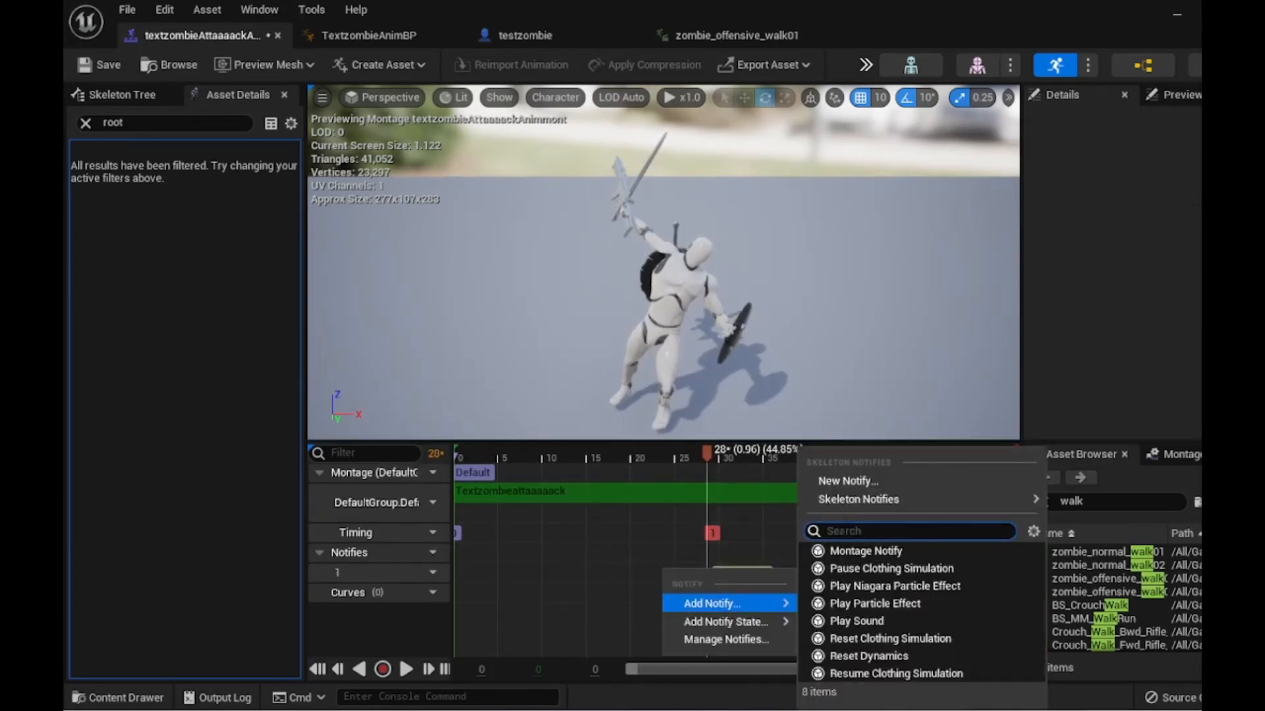
mouse_move(868, 506)
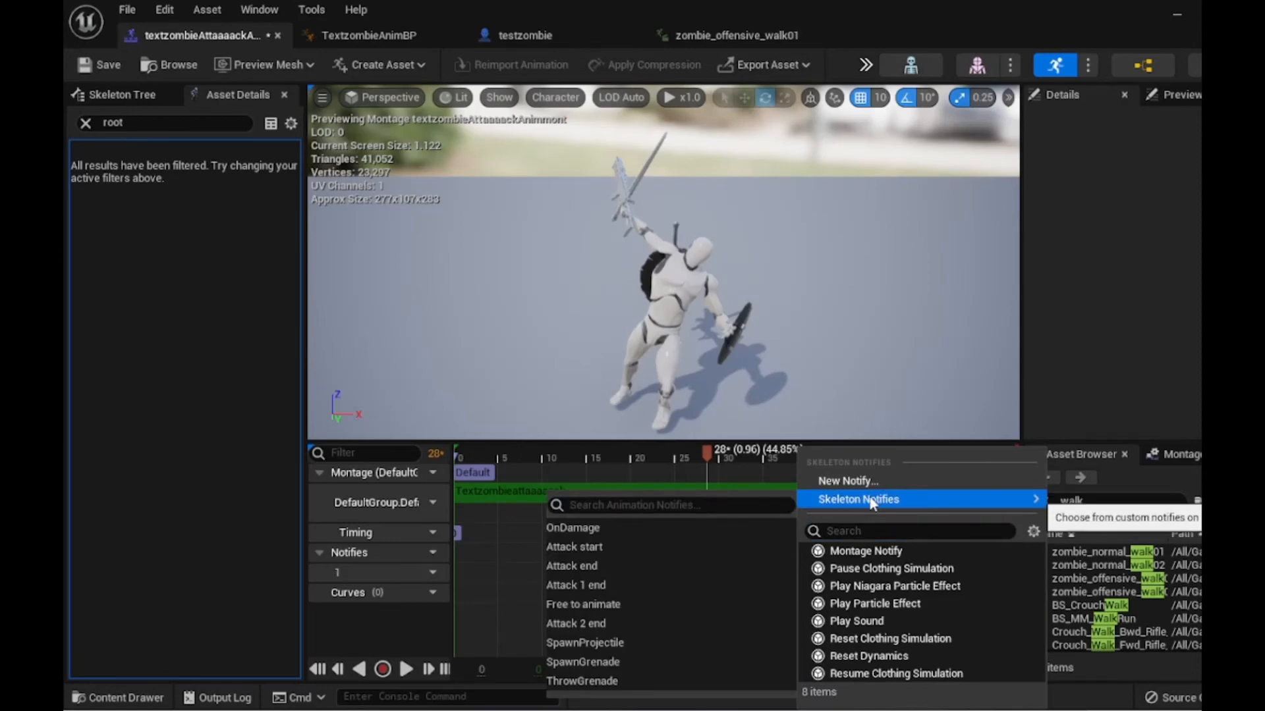
click(577, 529)
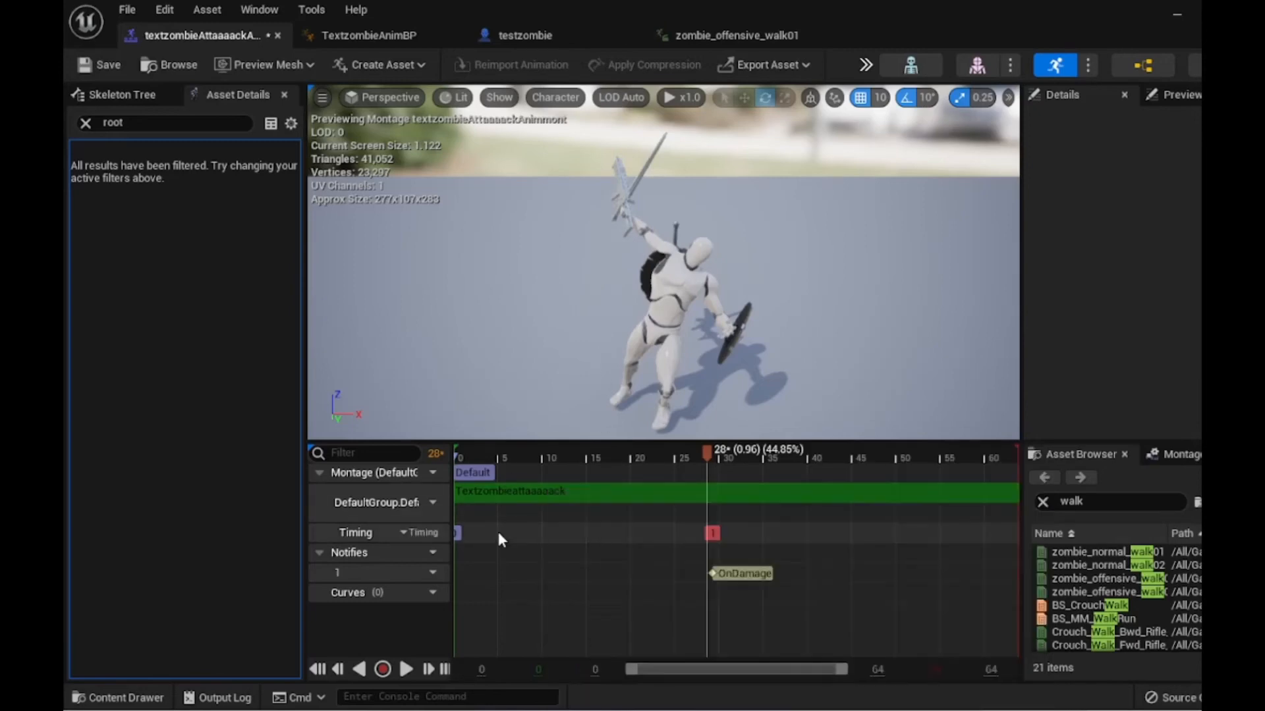
right_click(678, 575)
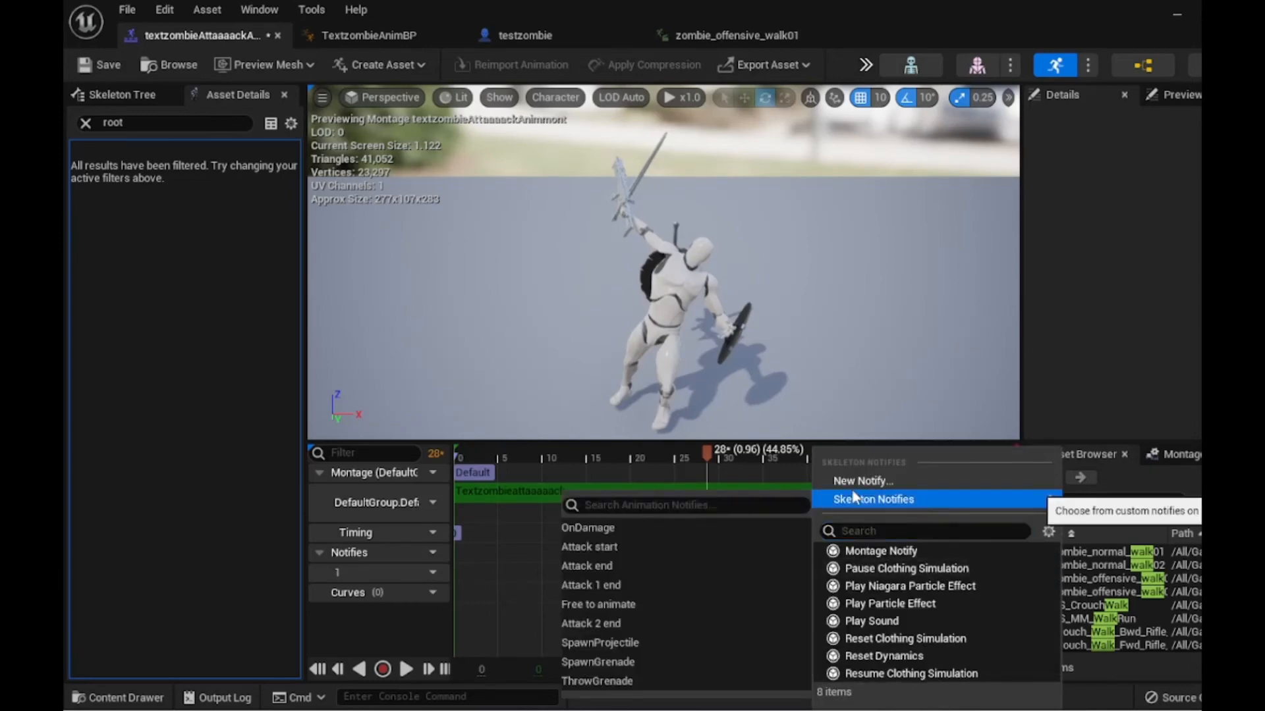
click(607, 526)
click(577, 453)
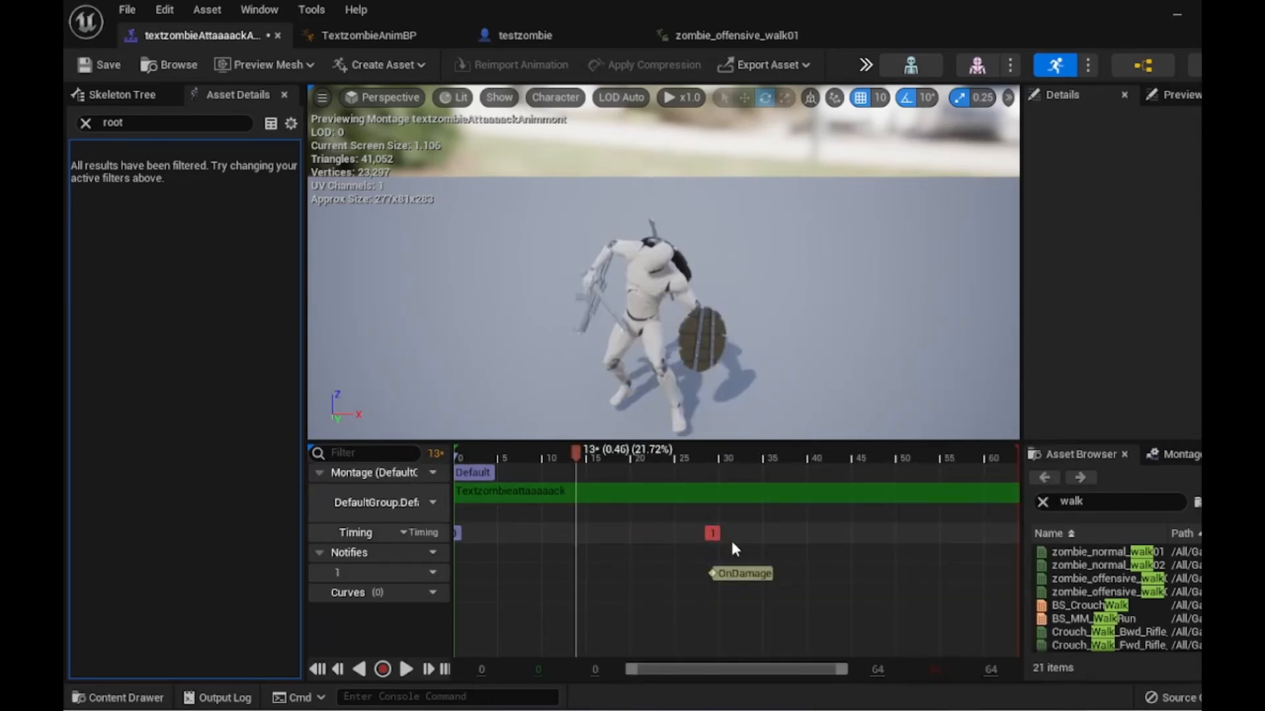
click(407, 669)
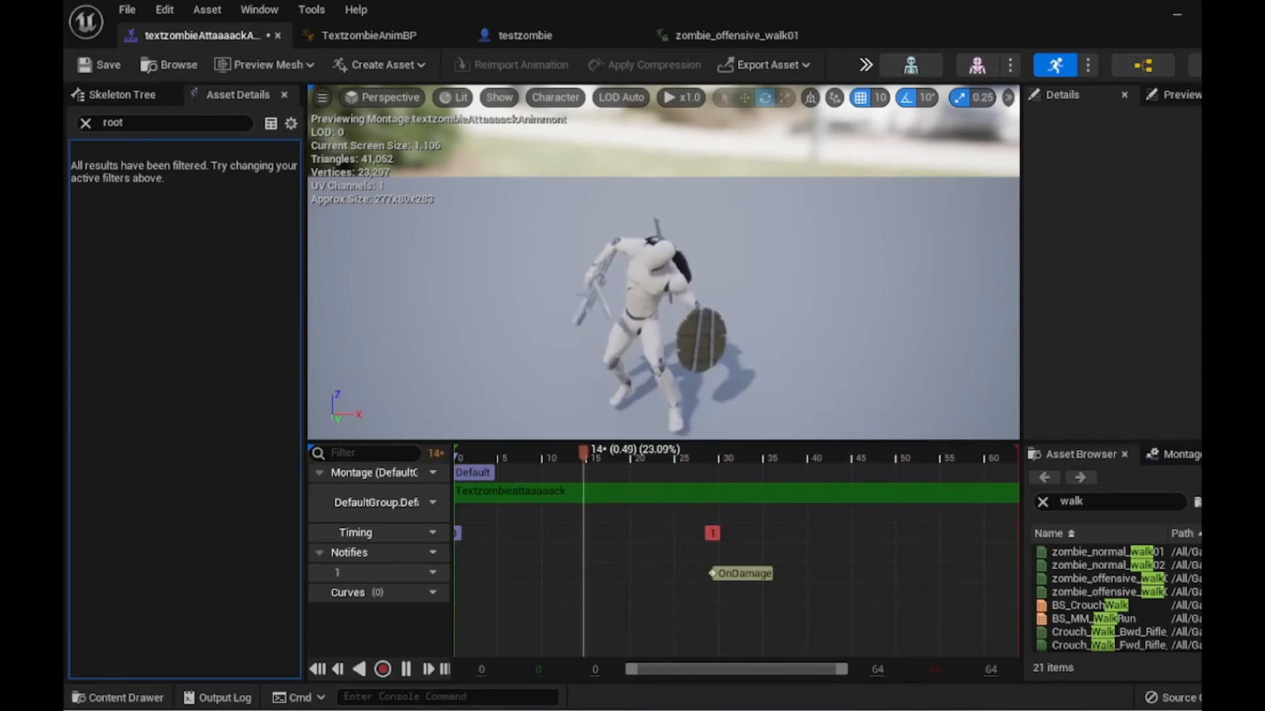
- Open the AIBehaviorToolkit > Examples > ExampleZombie folder and place six testzombie actors into the level
click(1177, 14)
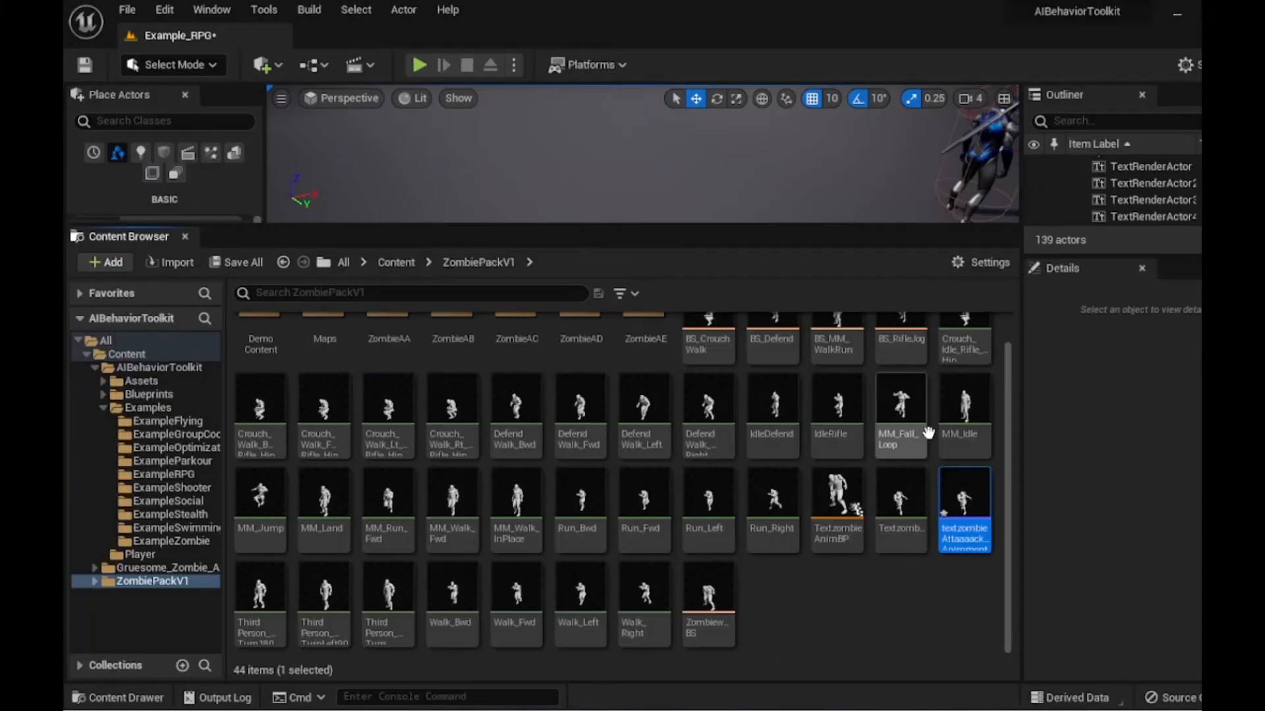
scroll(454, 504, up, 1)
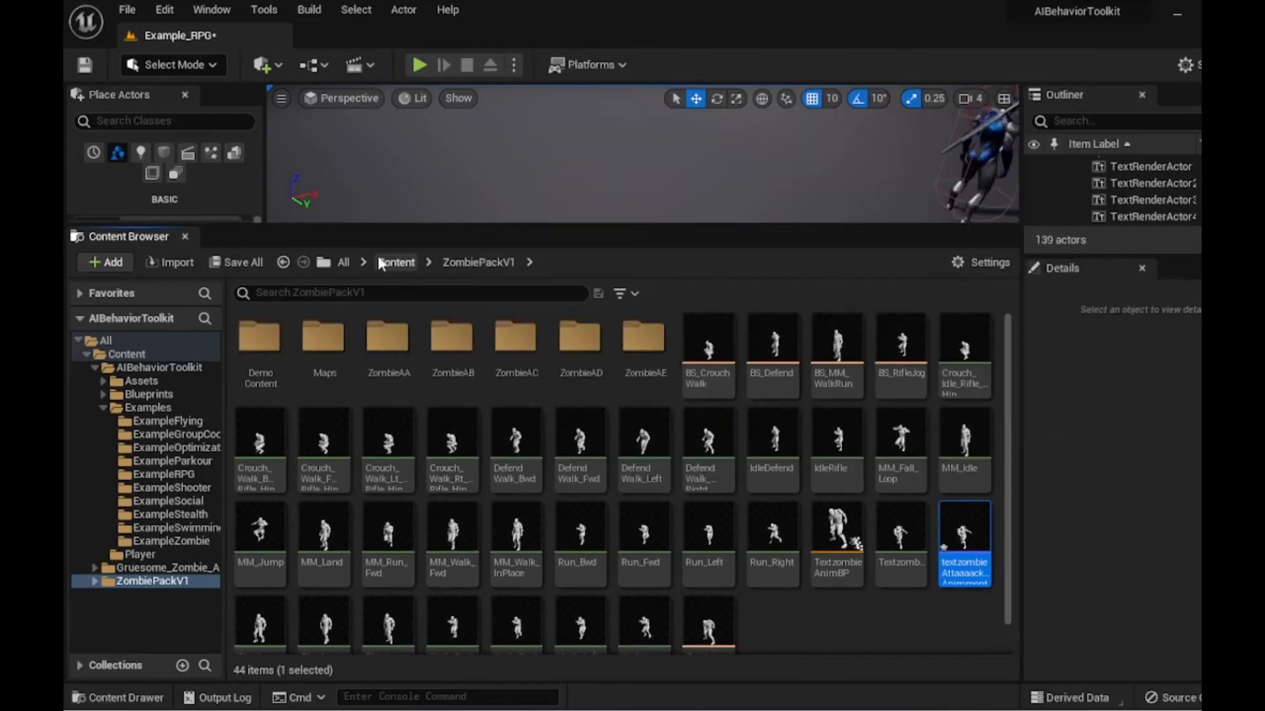
click(389, 262)
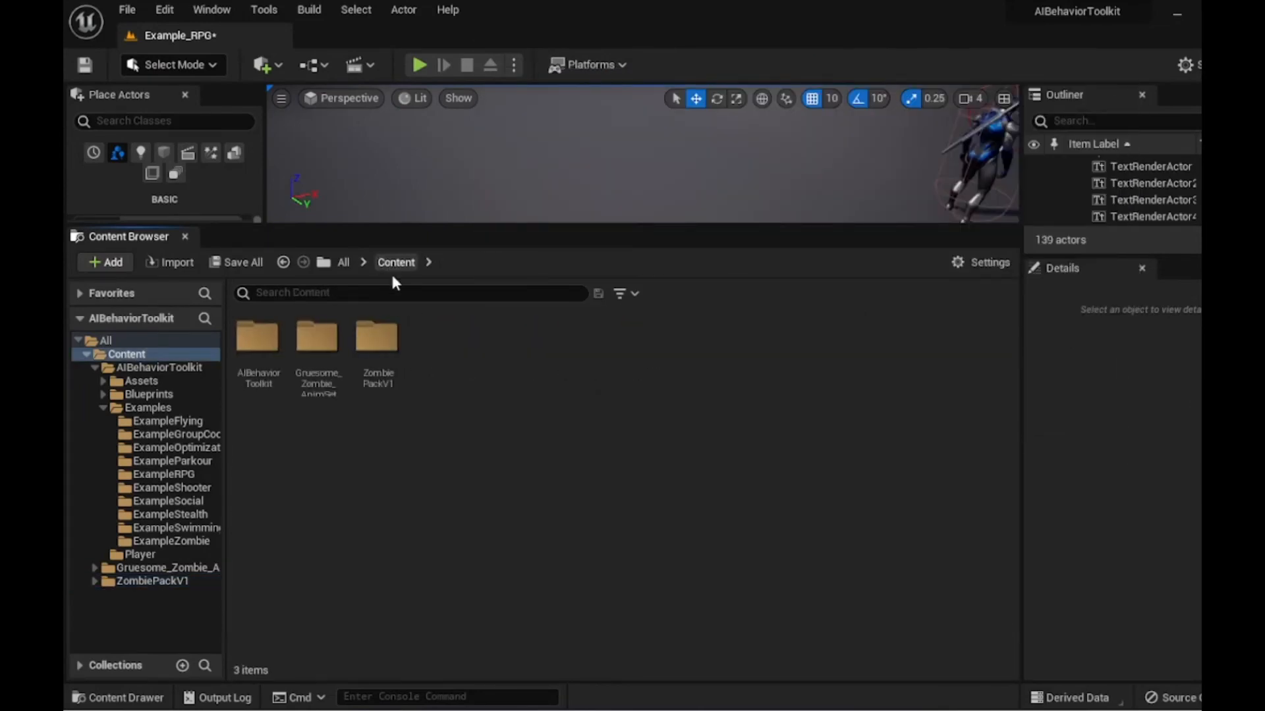
double_click(263, 349)
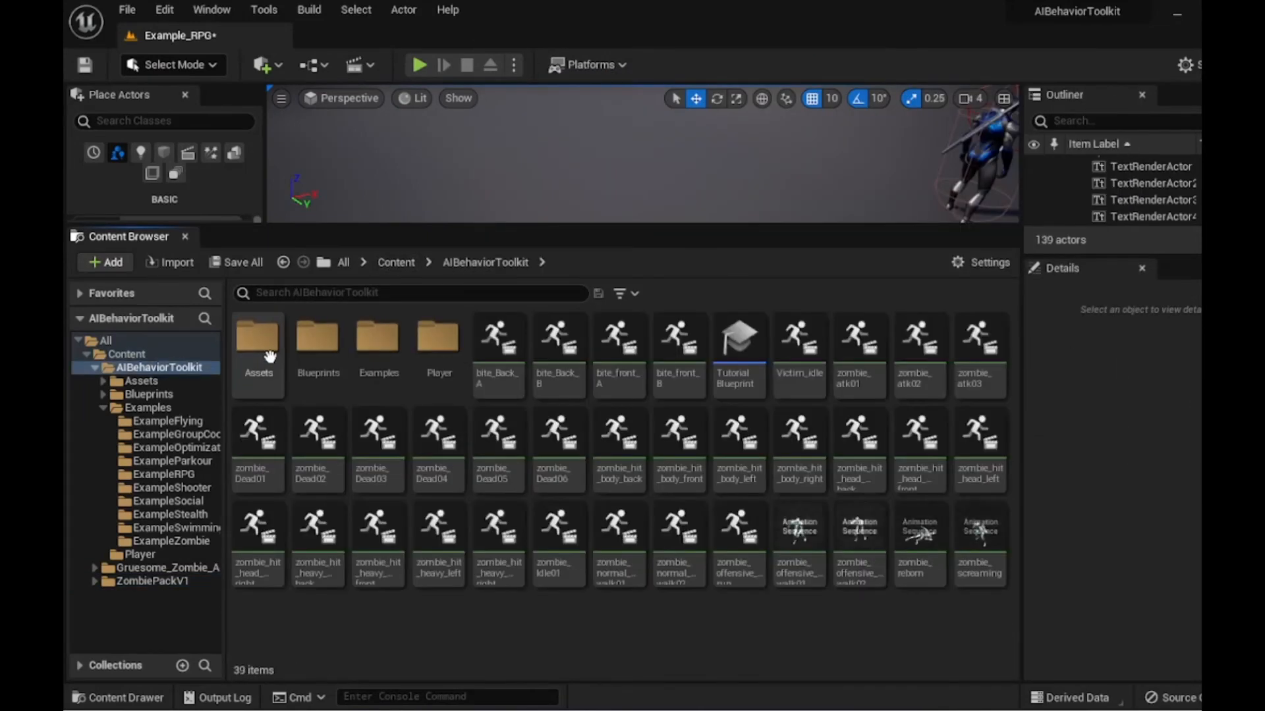
double_click(380, 349)
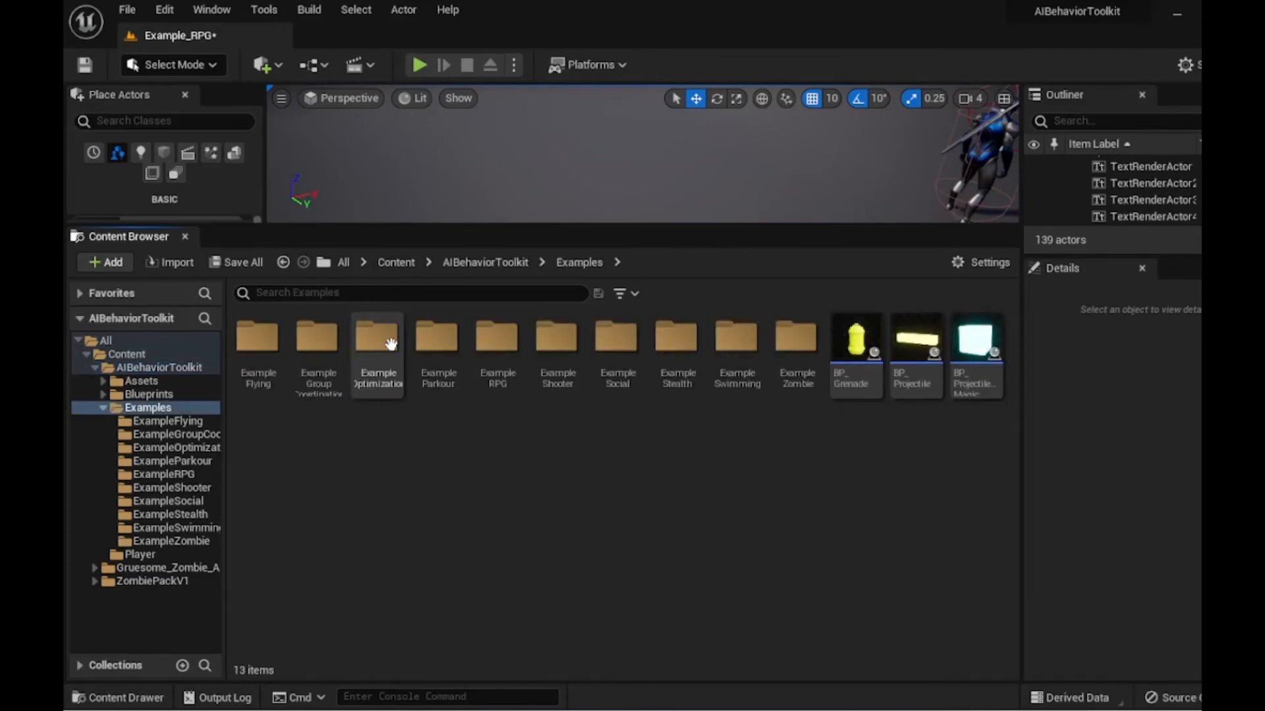
double_click(793, 356)
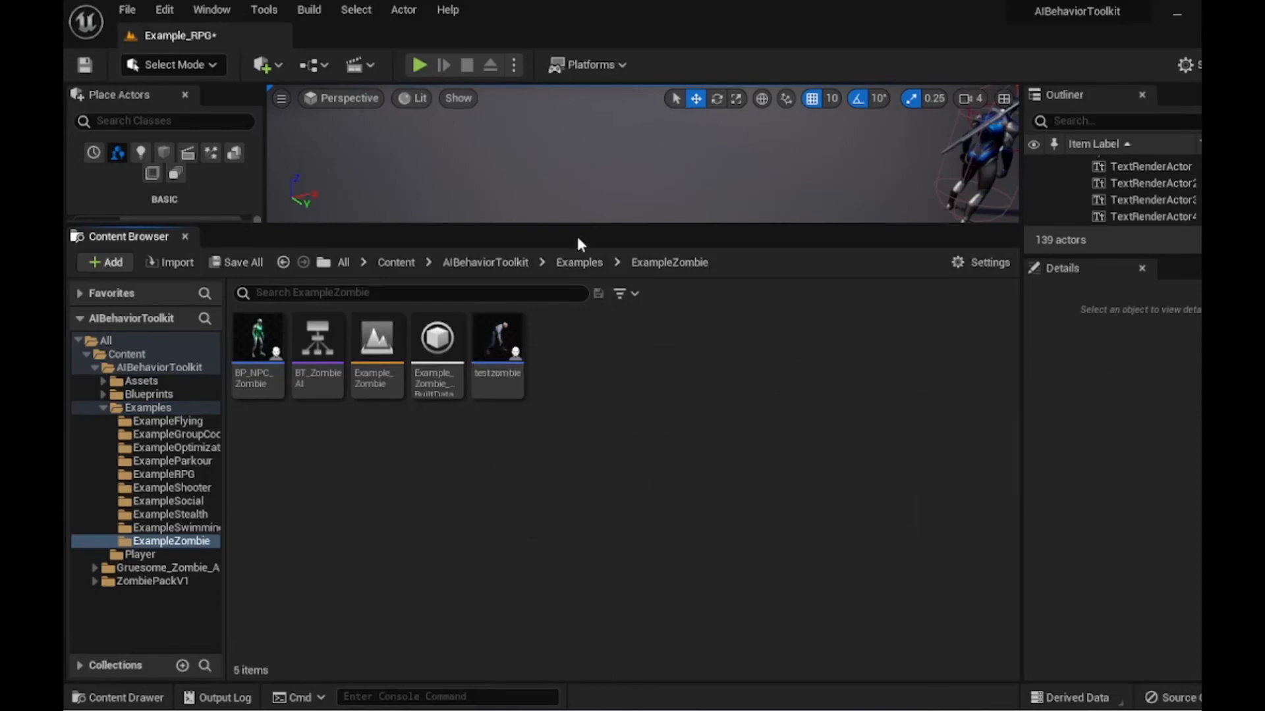
drag(604, 224, 581, 524)
drag(521, 577, 448, 326)
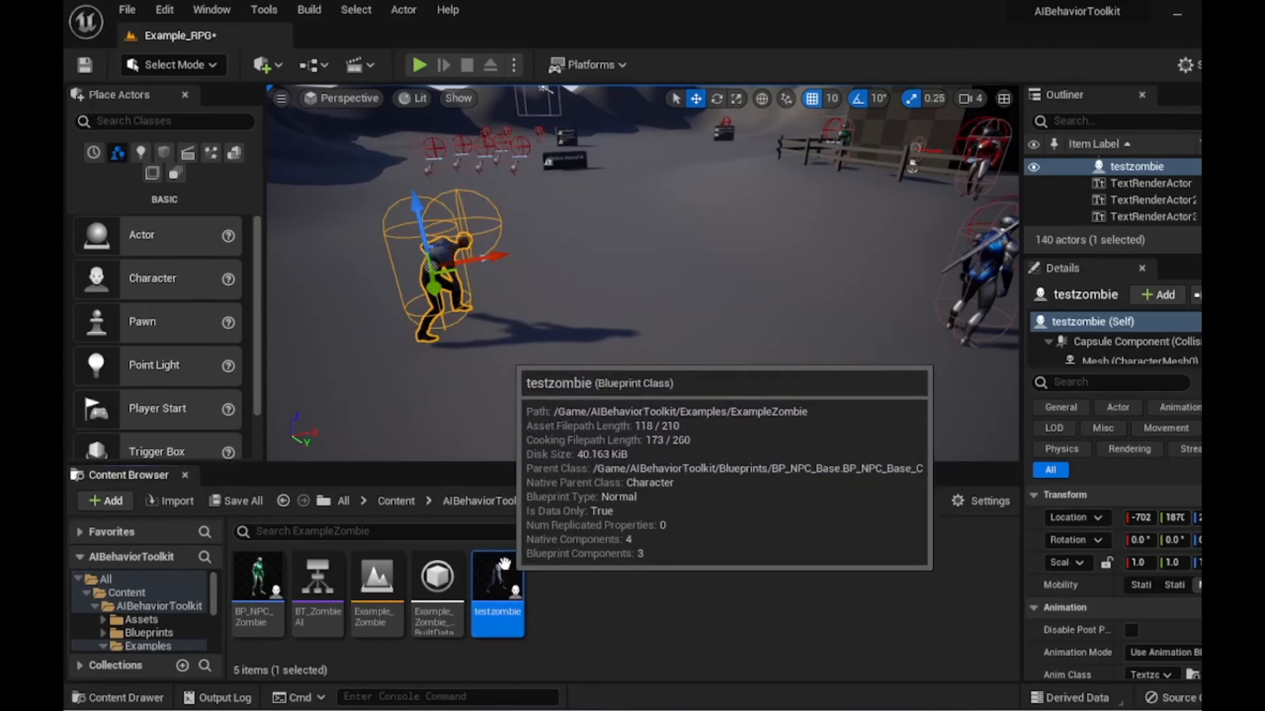
drag(501, 571, 494, 356)
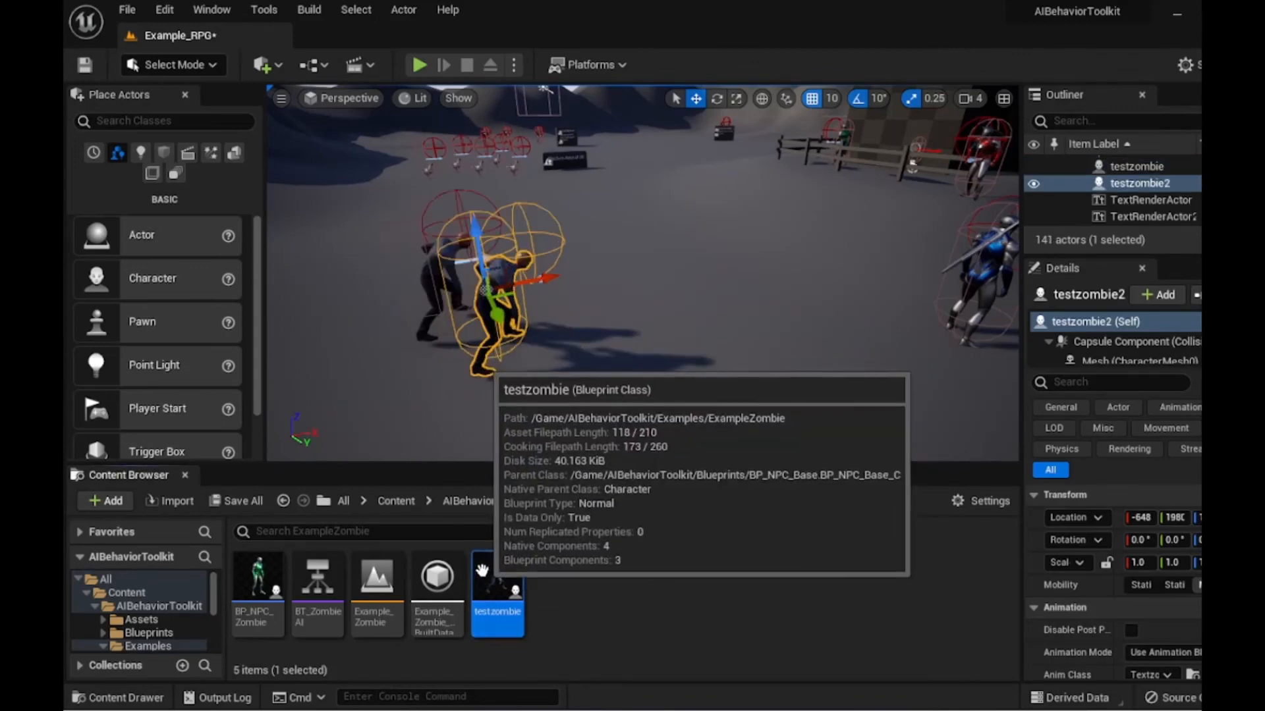
drag(479, 568, 546, 299)
drag(519, 575, 631, 283)
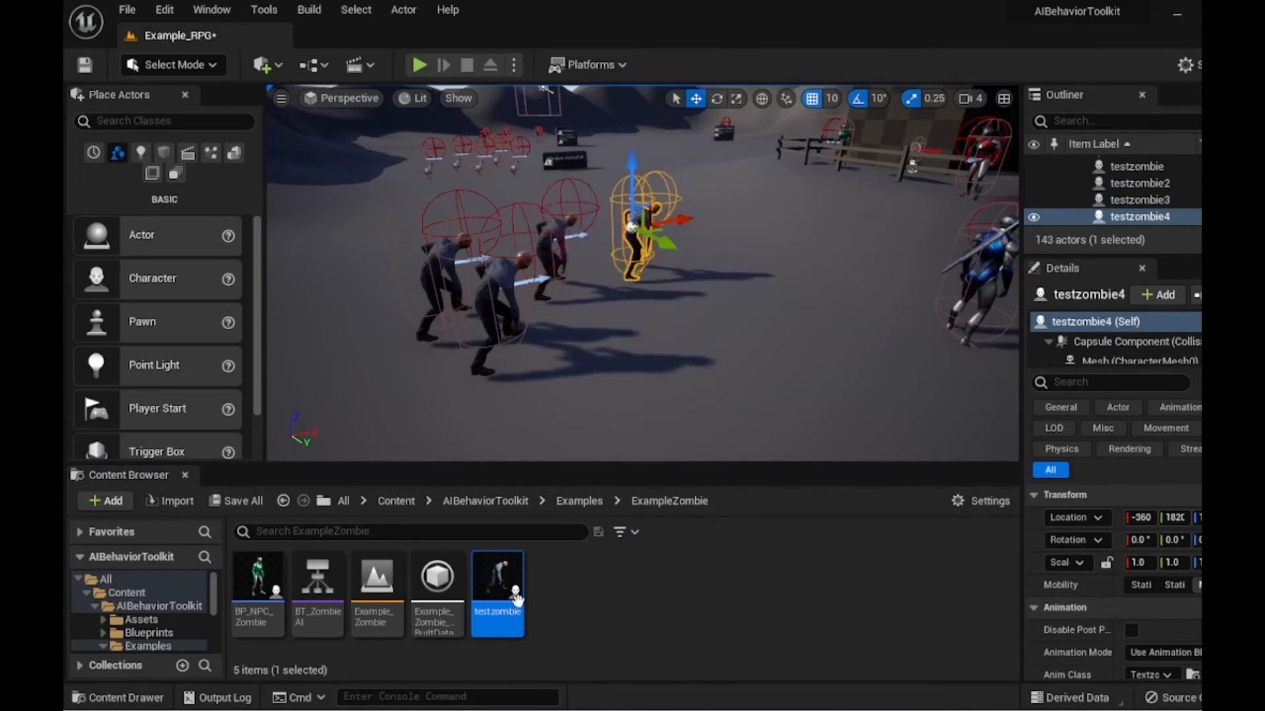
drag(500, 579, 689, 284)
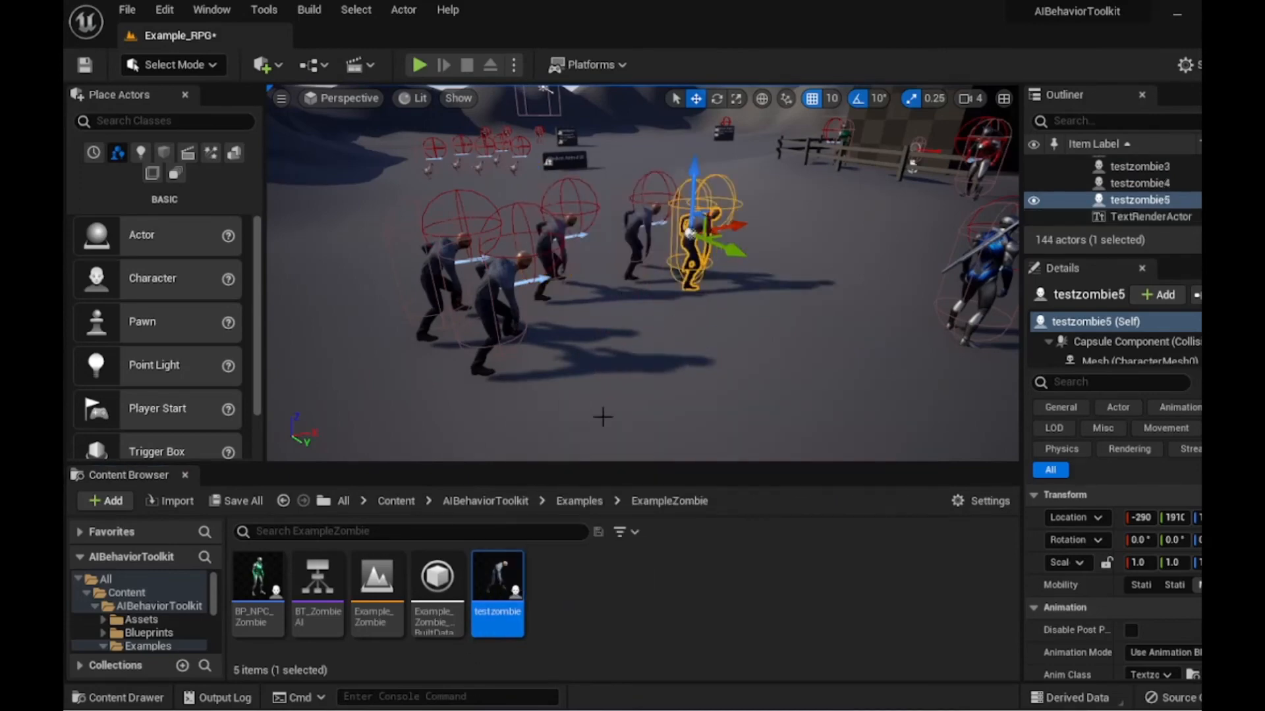
drag(519, 592, 657, 339)
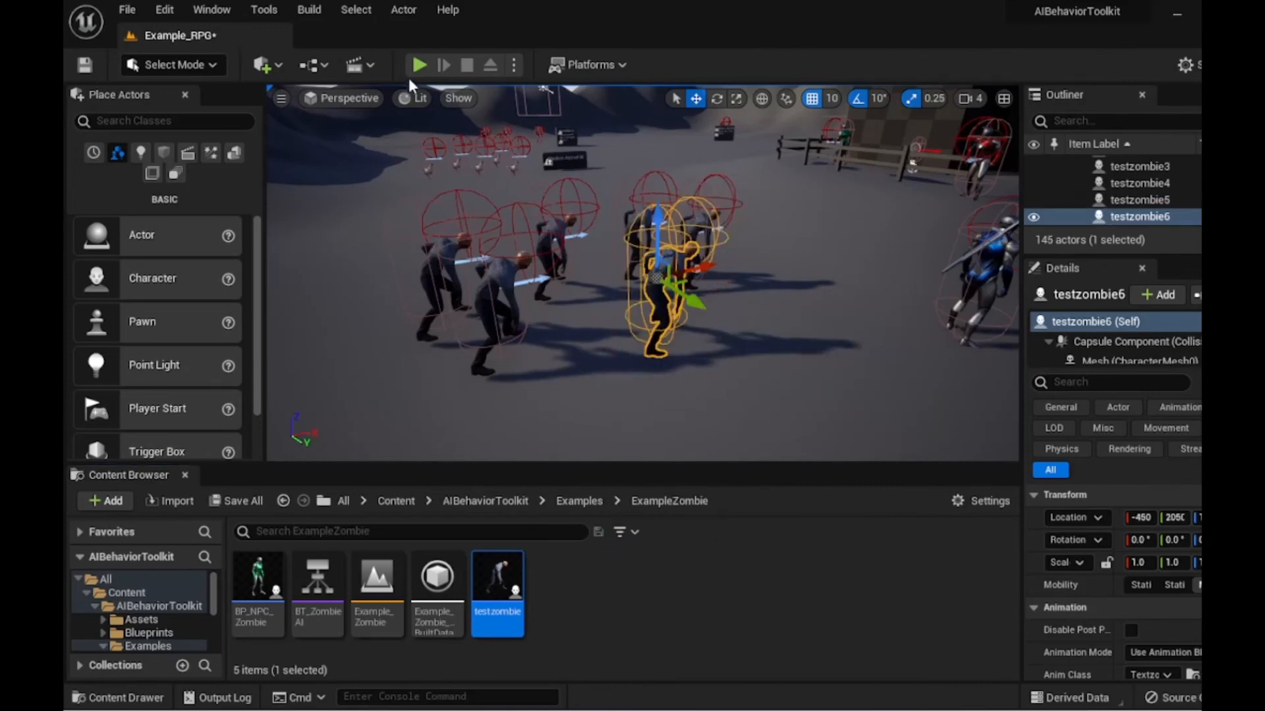
- Play the level to test the zombies, then stop the simulation
click(413, 67)
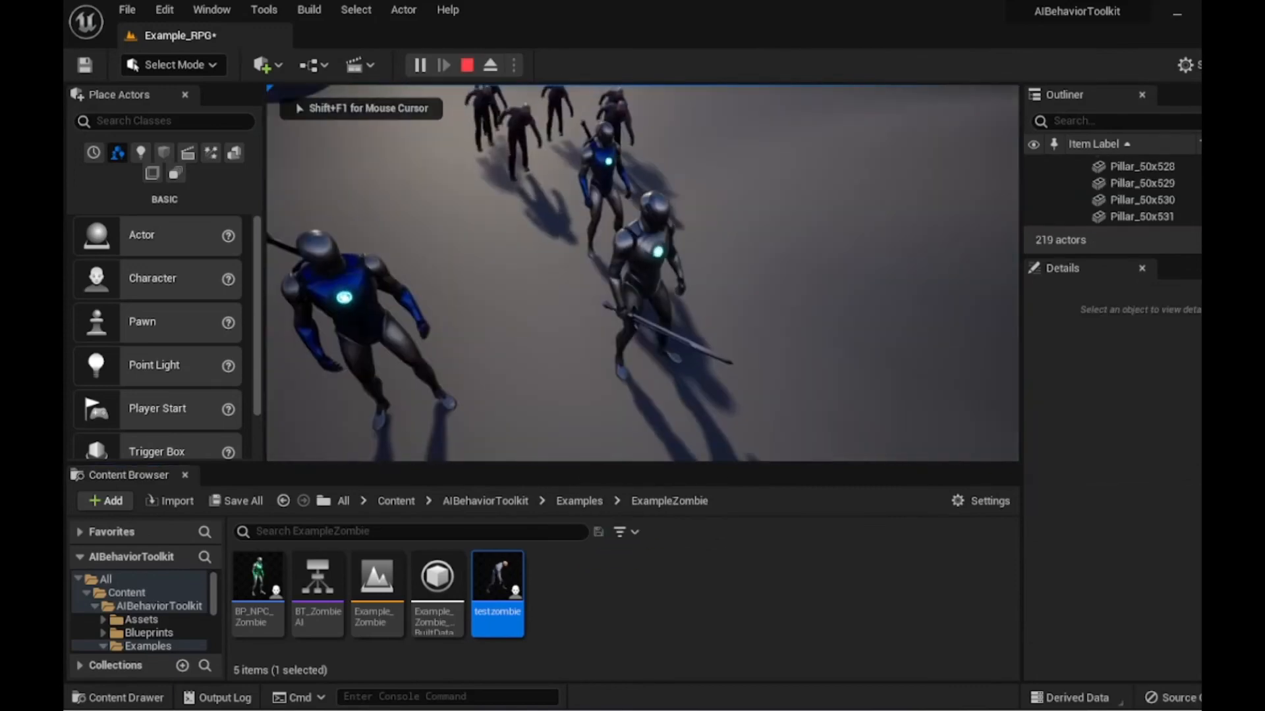
key(w)
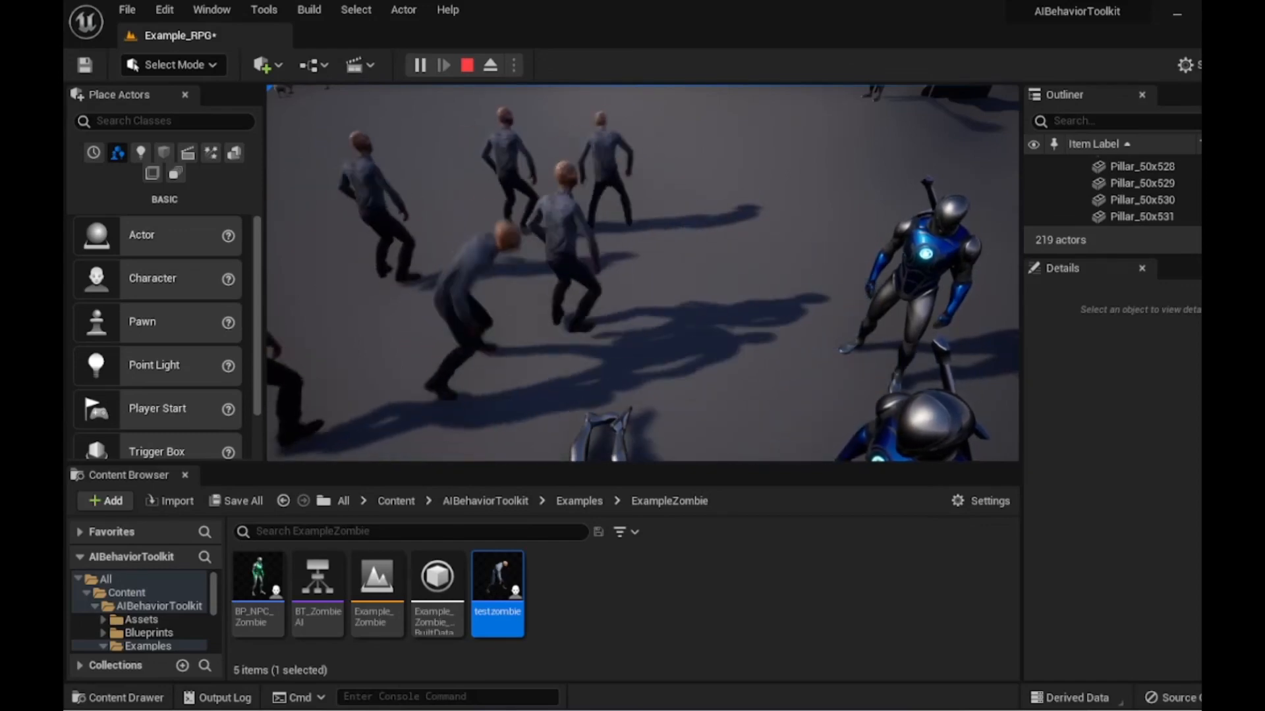
key(super)
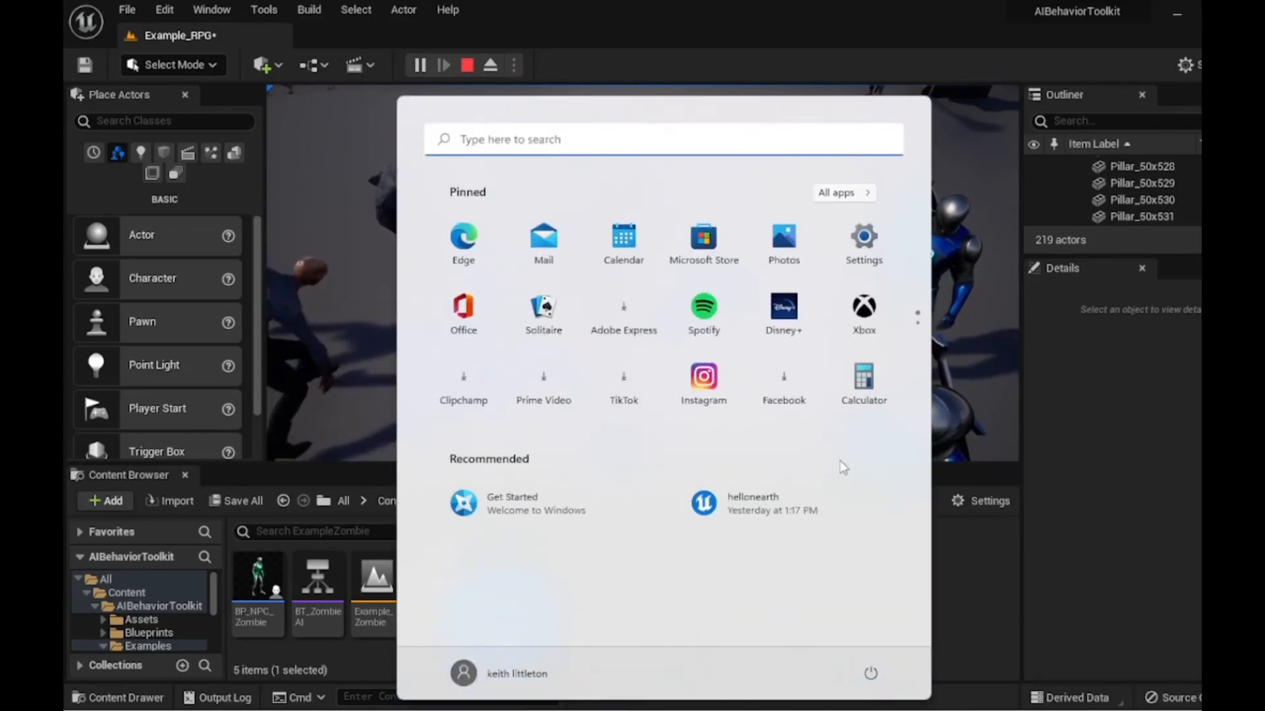
click(467, 65)
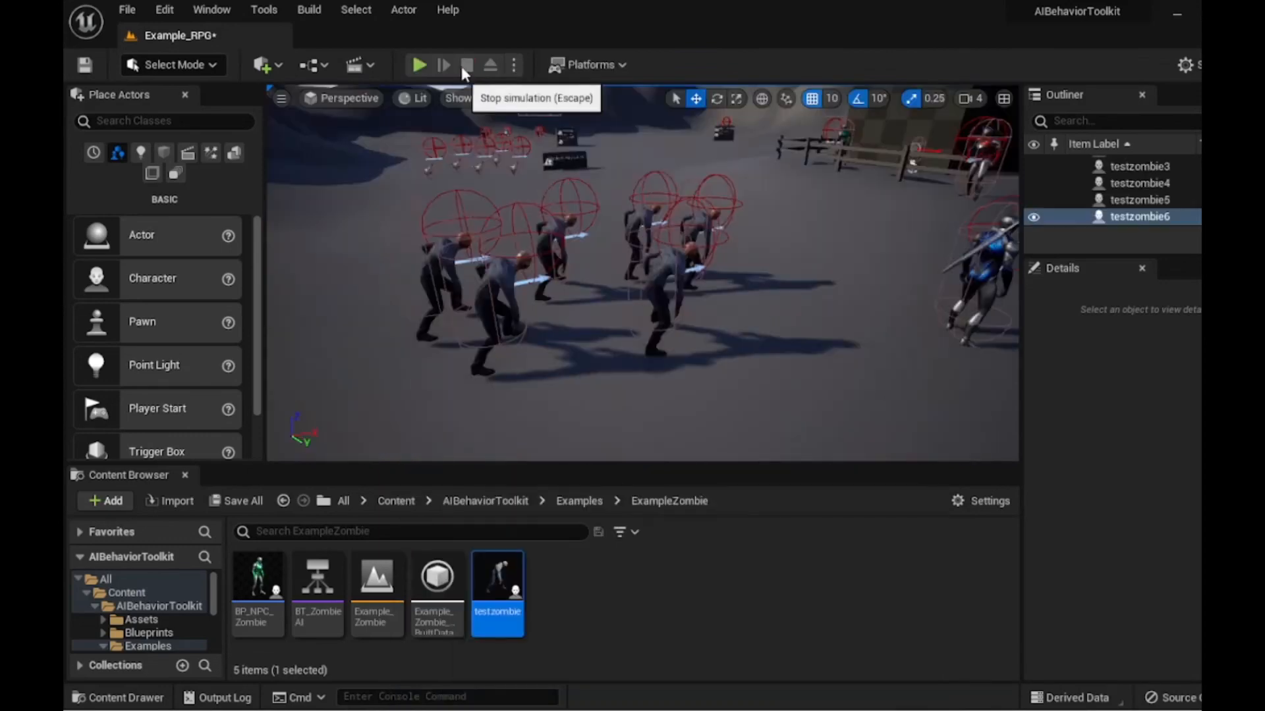
- Focus on the selected testzombie, play the level again to watch the zombie attacks, then stop
right_drag(777, 394, 846, 403)
key(s)
key(f)
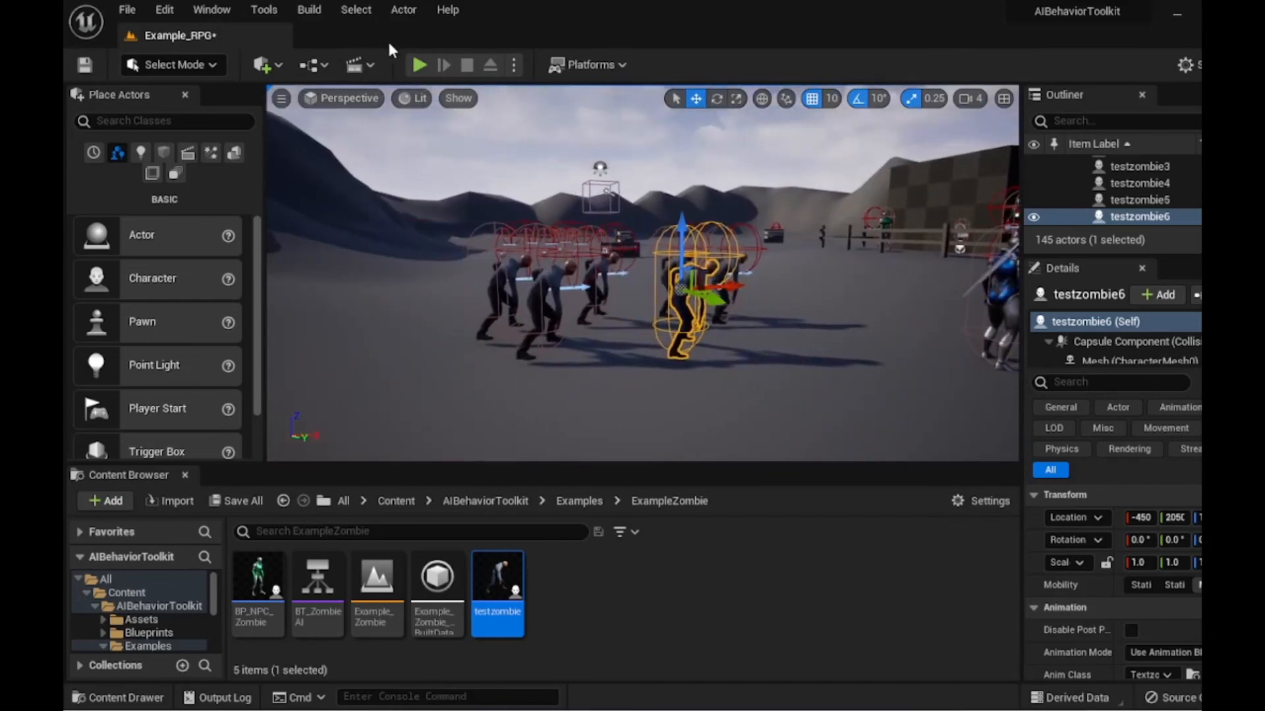
click(421, 70)
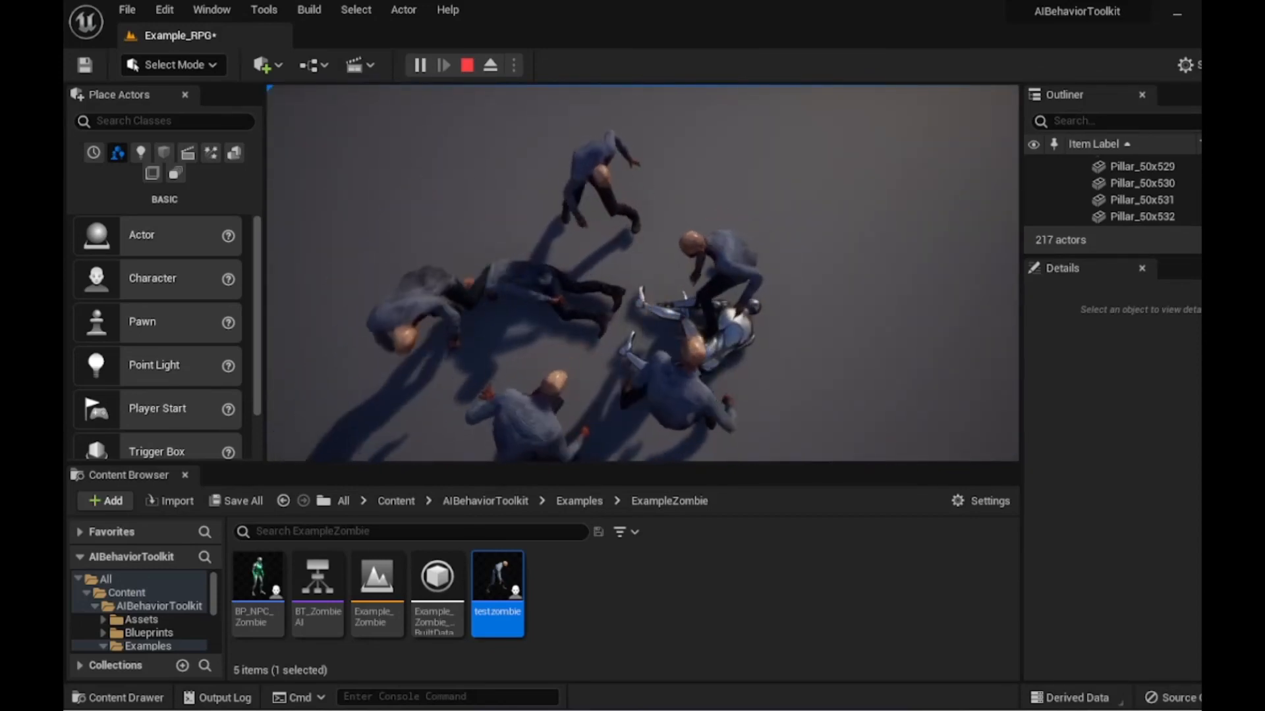
key(super)
key(super)
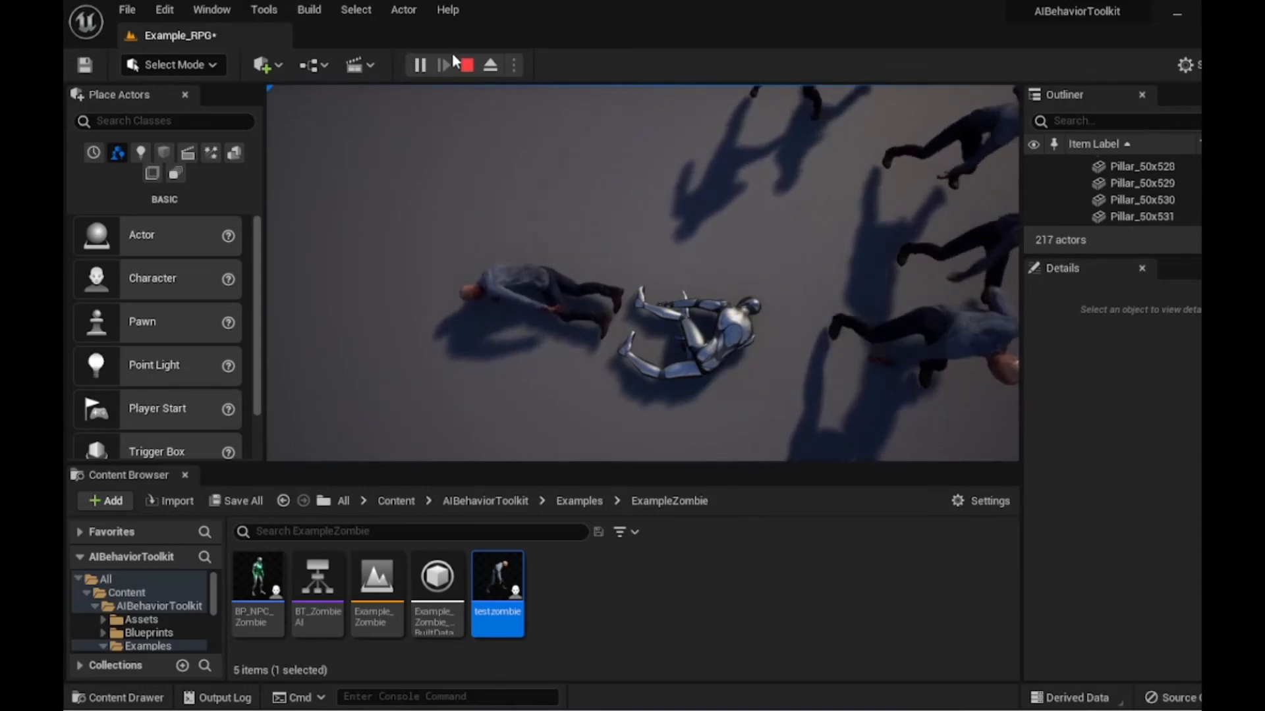
click(468, 64)
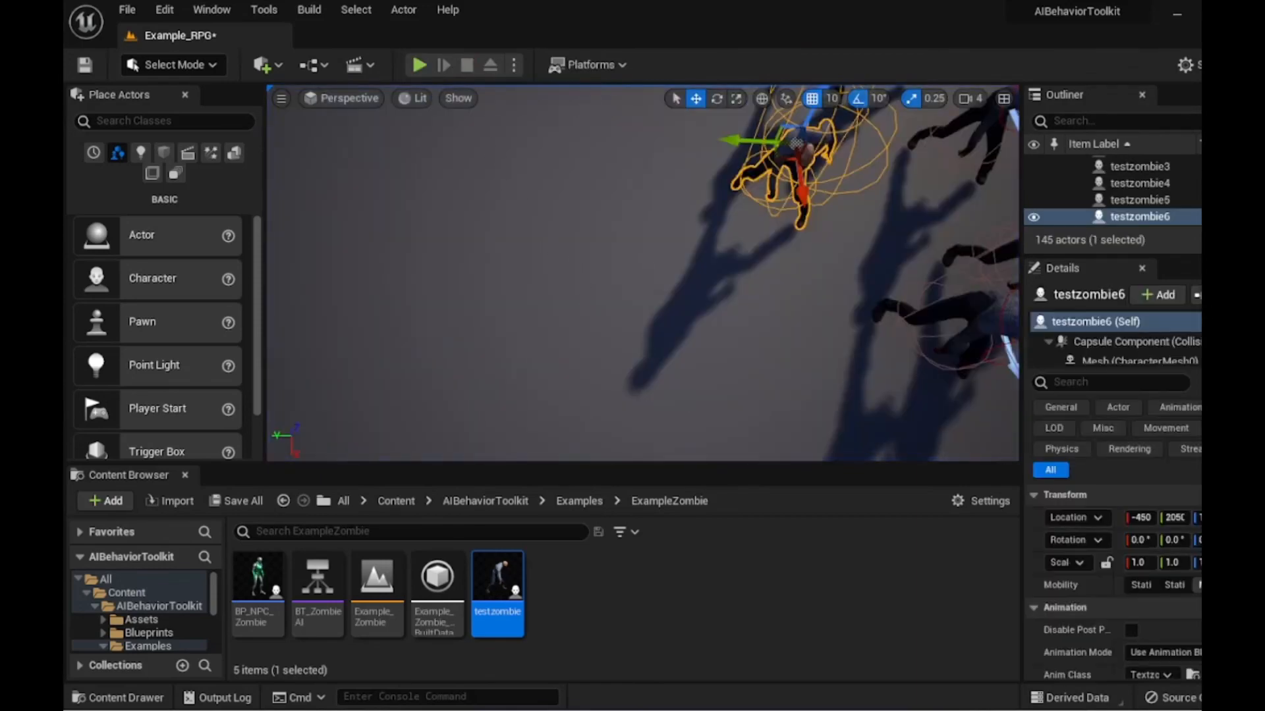
- Orbit the viewport around the selected testzombie to examine the placed zombie group
right_drag(642, 273, 1028, 199)
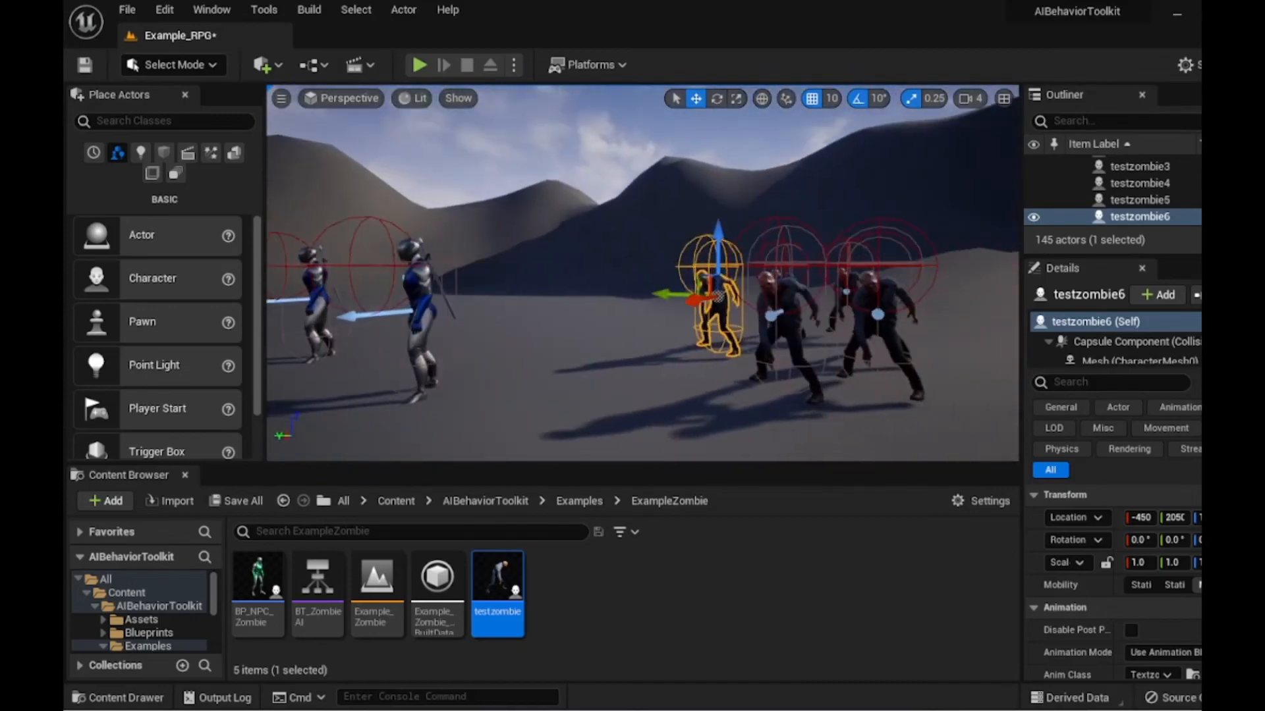
right_drag(708, 276, 540, 280)
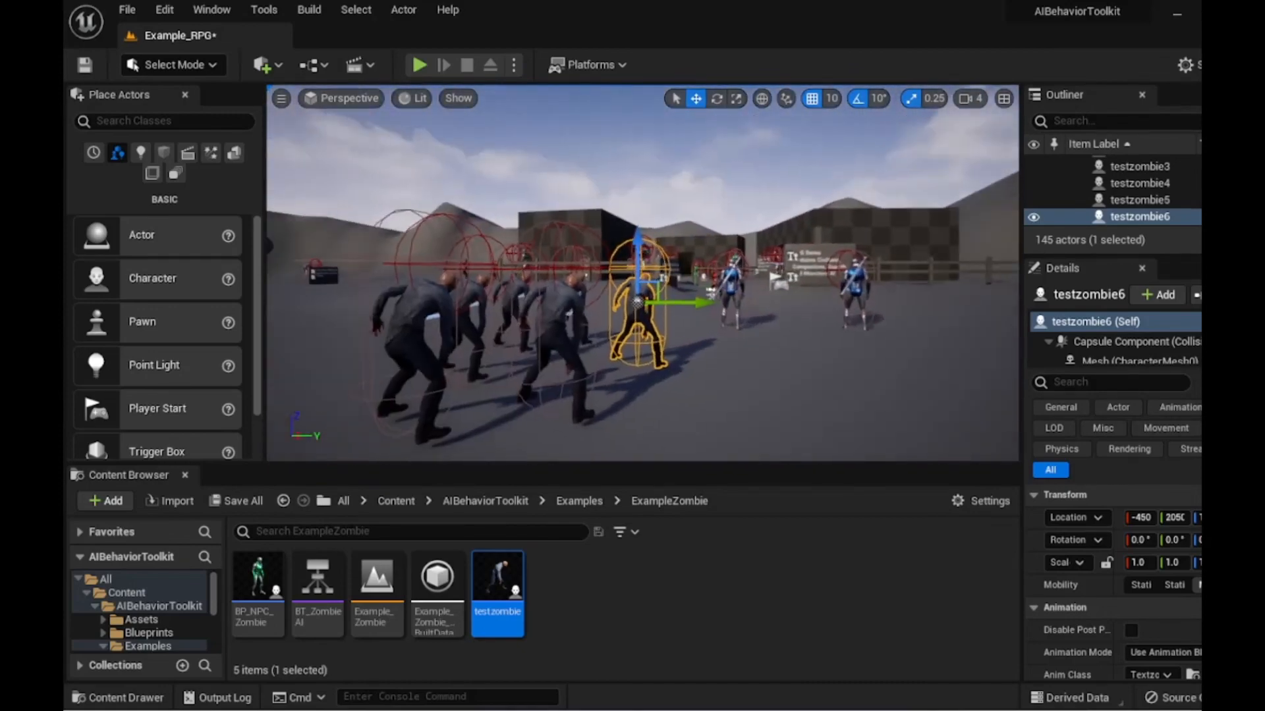
right_drag(642, 276, 553, 271)
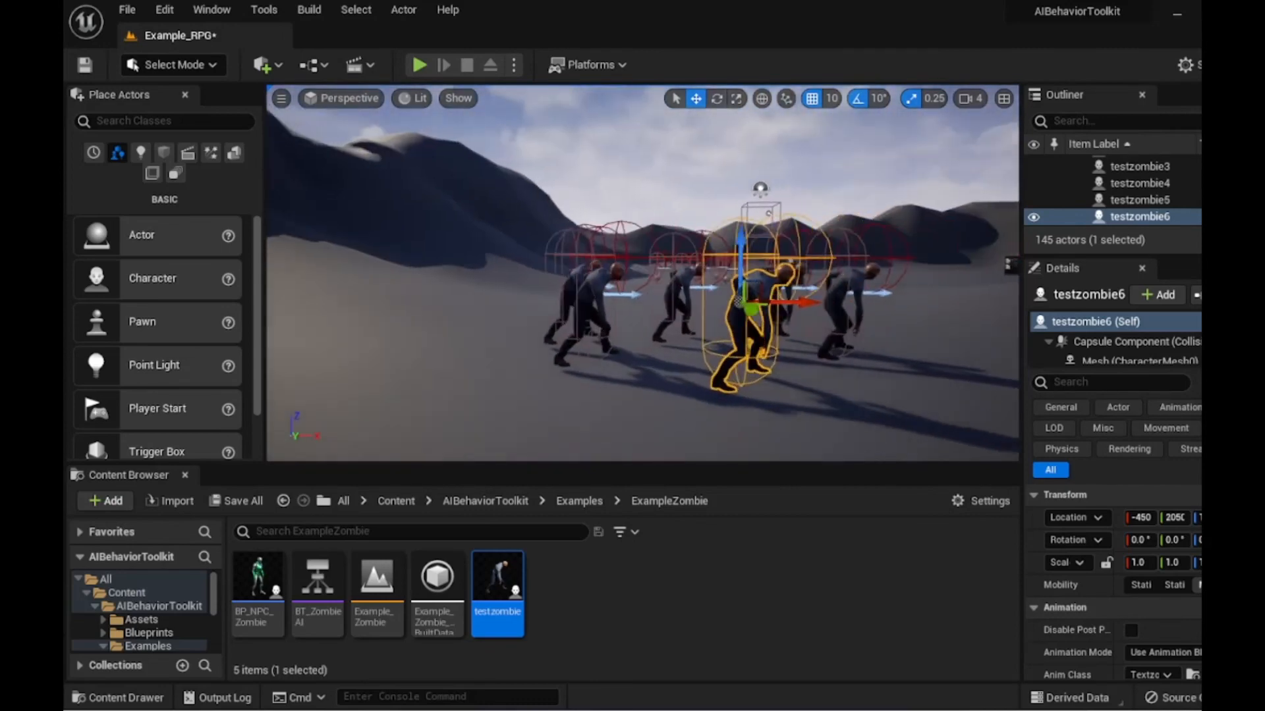
right_drag(643, 274, 521, 275)
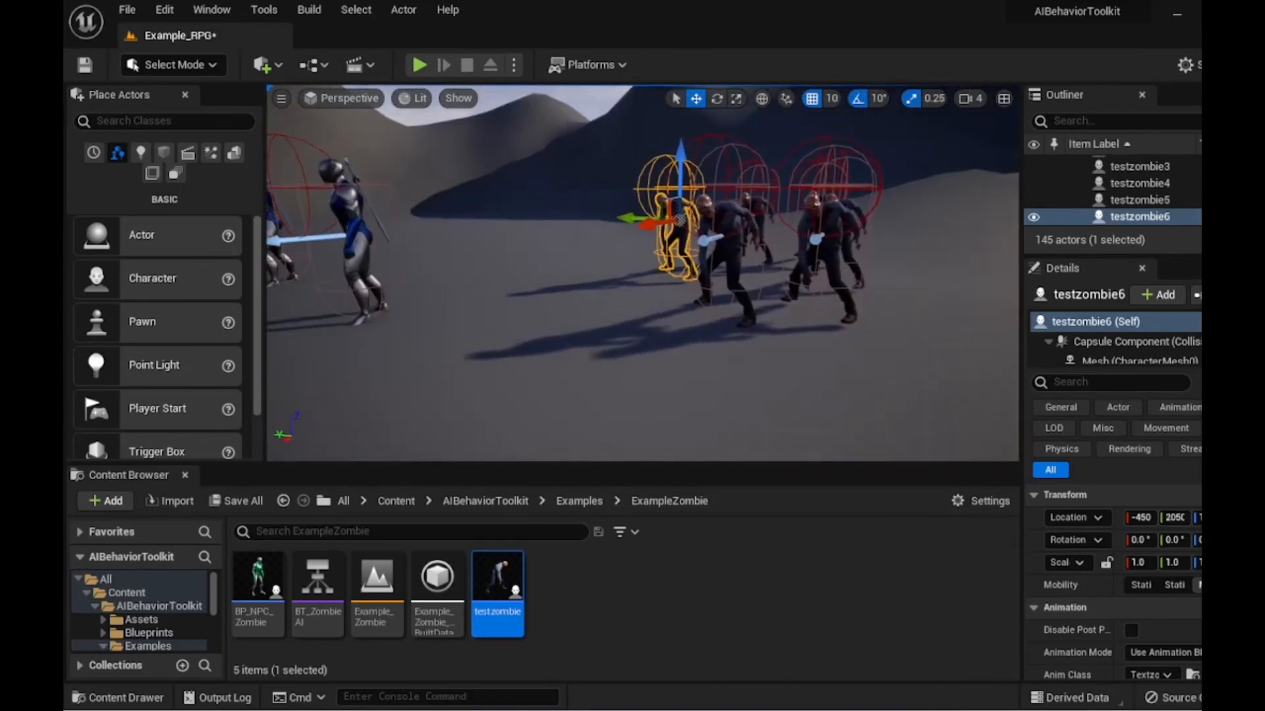
right_drag(643, 273, 540, 260)
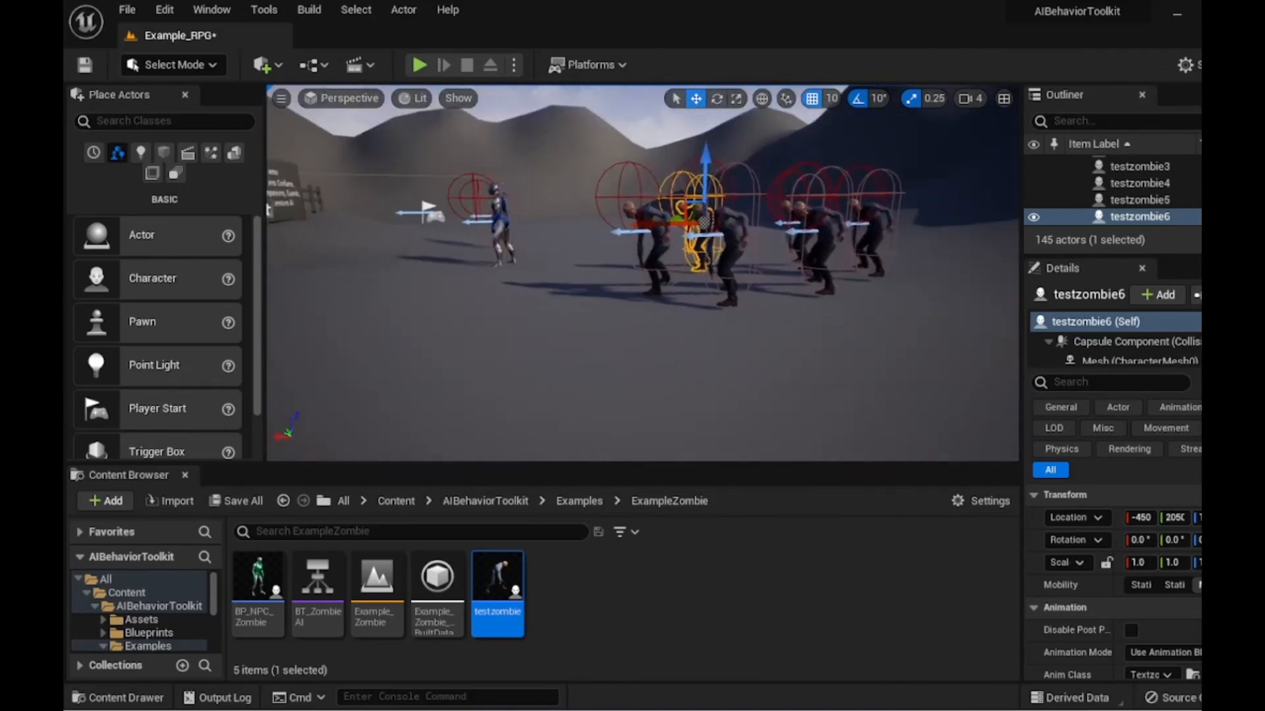
right_drag(642, 273, 833, 289)
key(f)
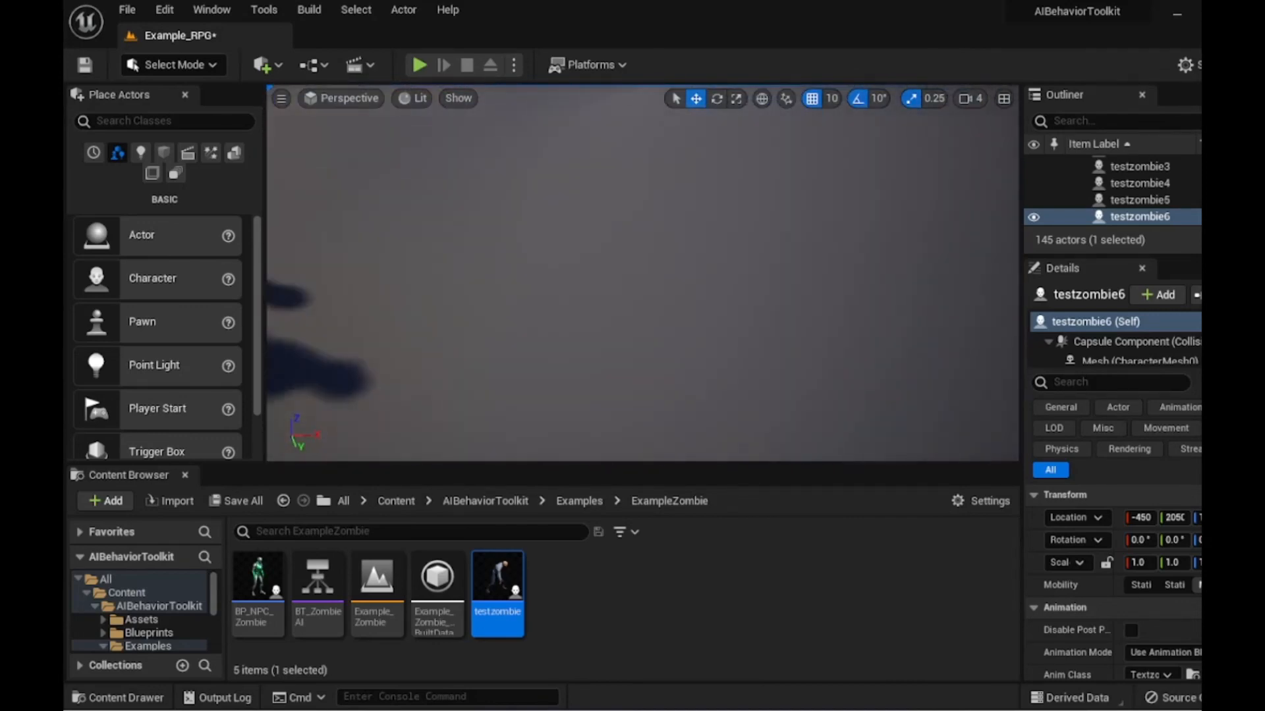
right_drag(642, 273, 438, 272)
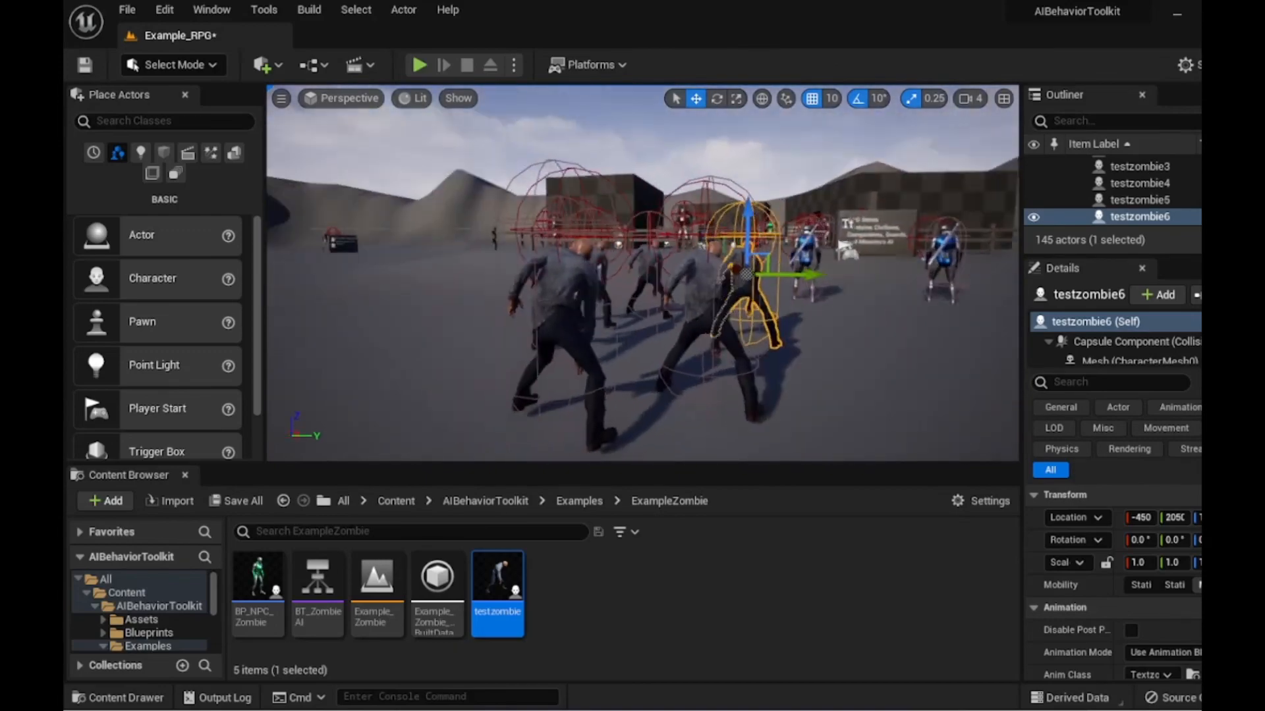
right_drag(642, 273, 534, 273)
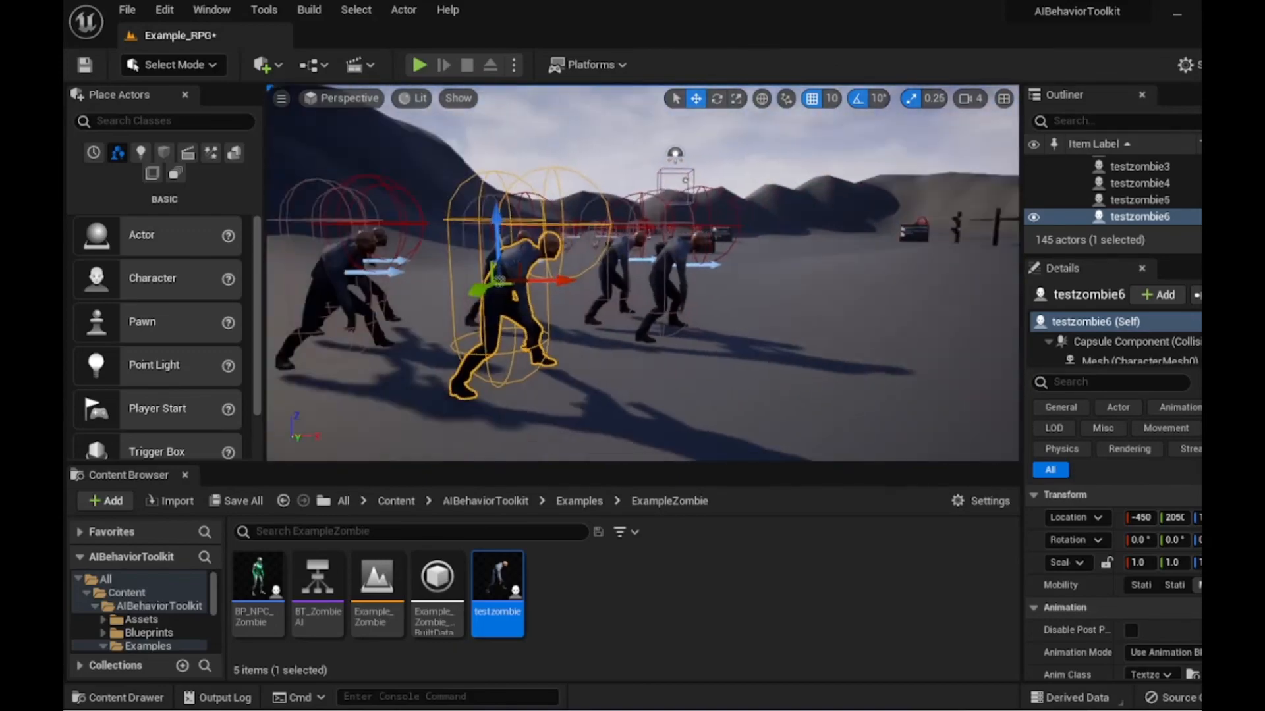
right_drag(642, 274, 721, 258)
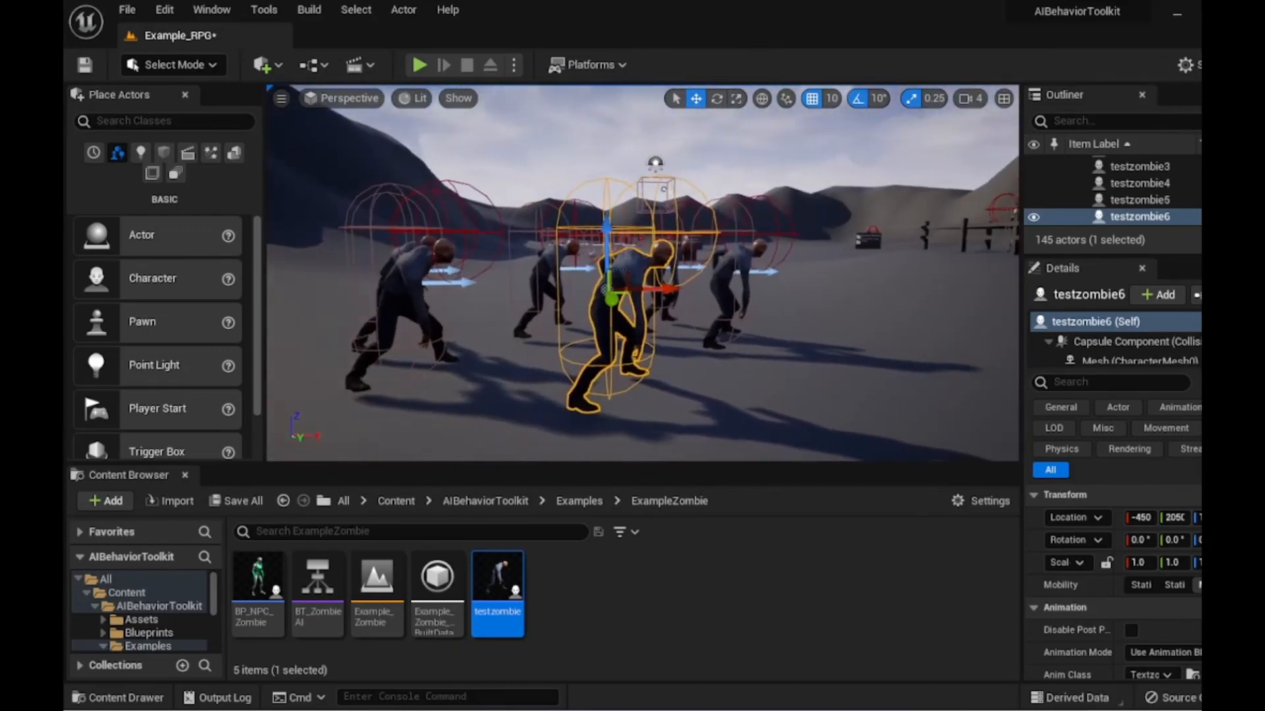